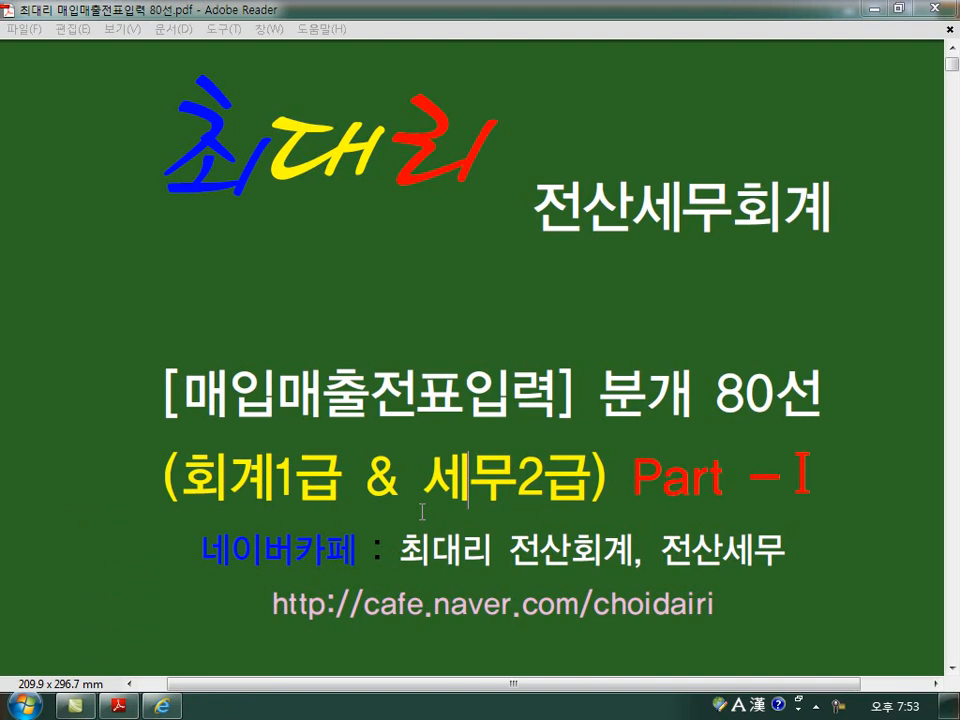
- Switch to the browser and view the 2318.zip attachment of the cafe post "매입매출전표입력 분개 80선 1강(1-20)", closing the browser when done
key(alt+Tab)
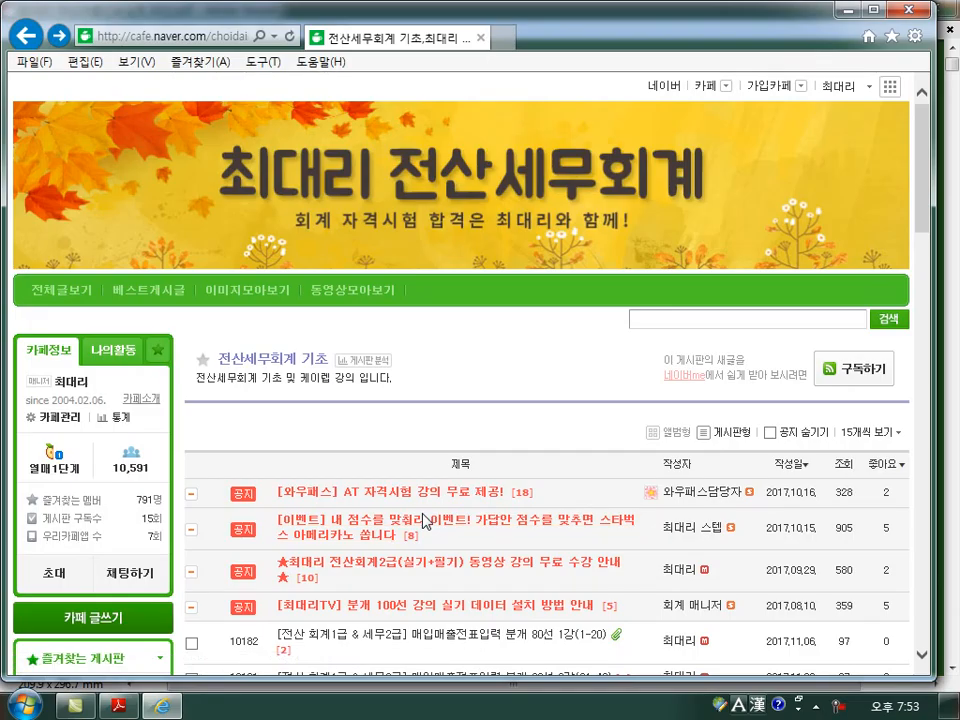
scroll(390, 300, down, 3)
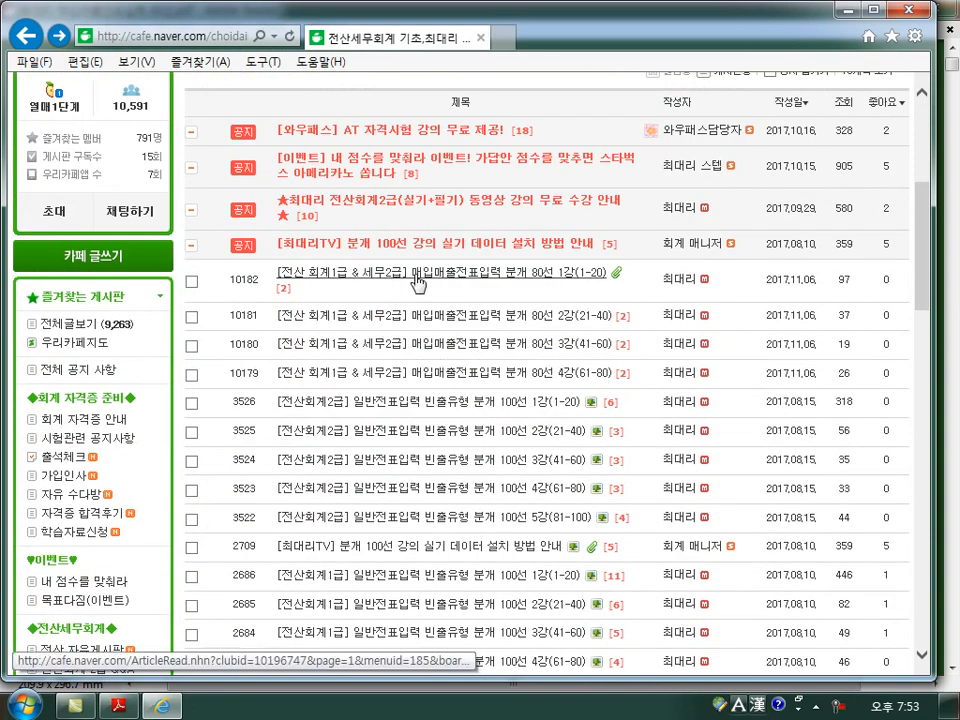
click(418, 284)
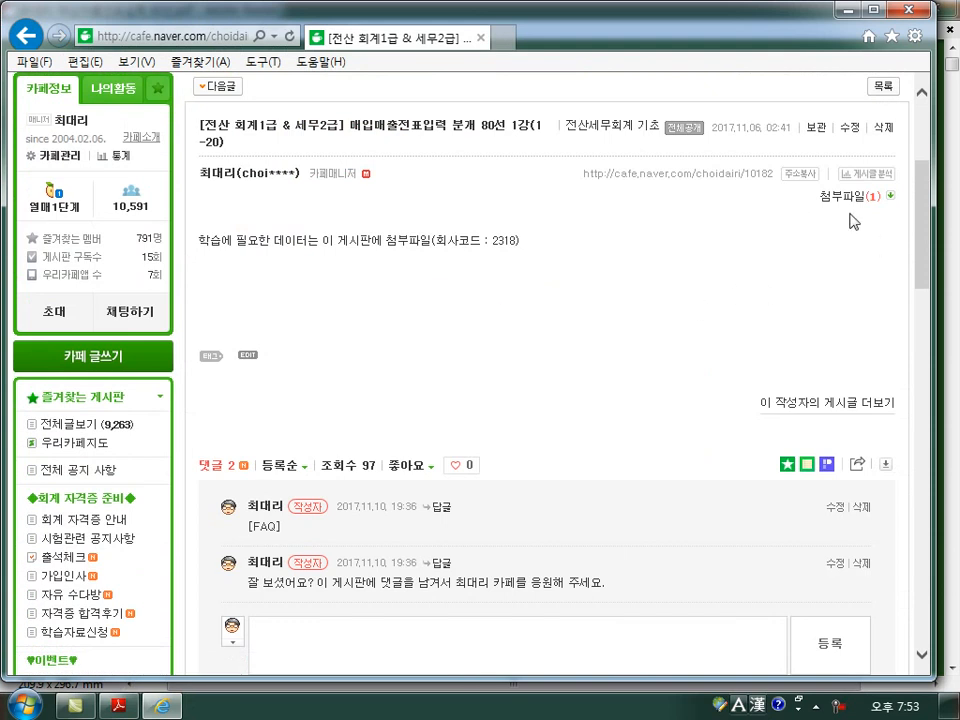
click(845, 207)
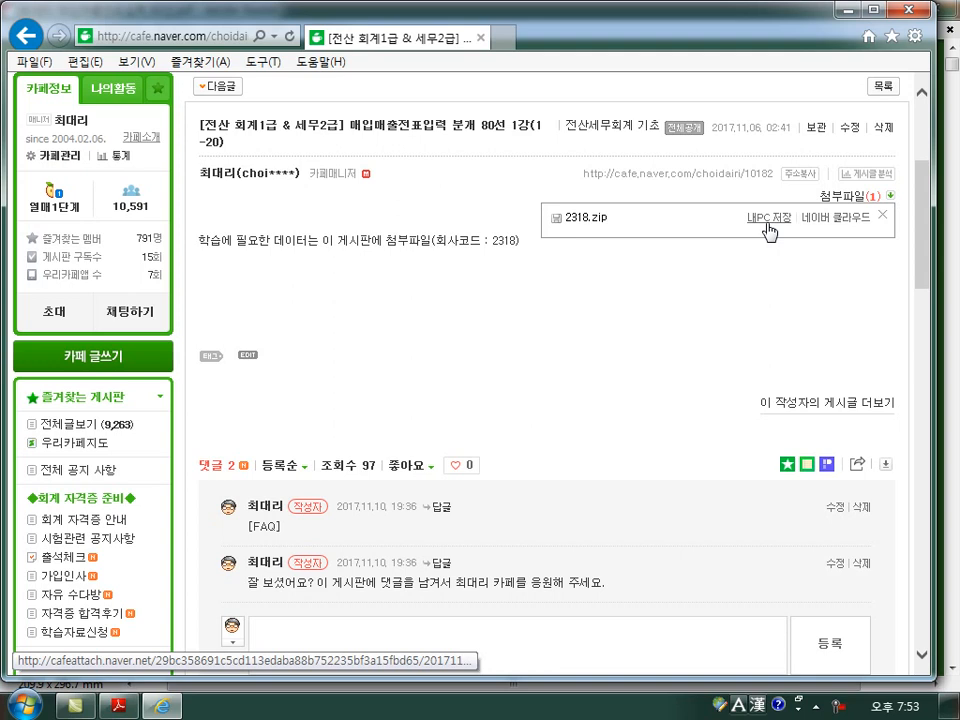
click(752, 308)
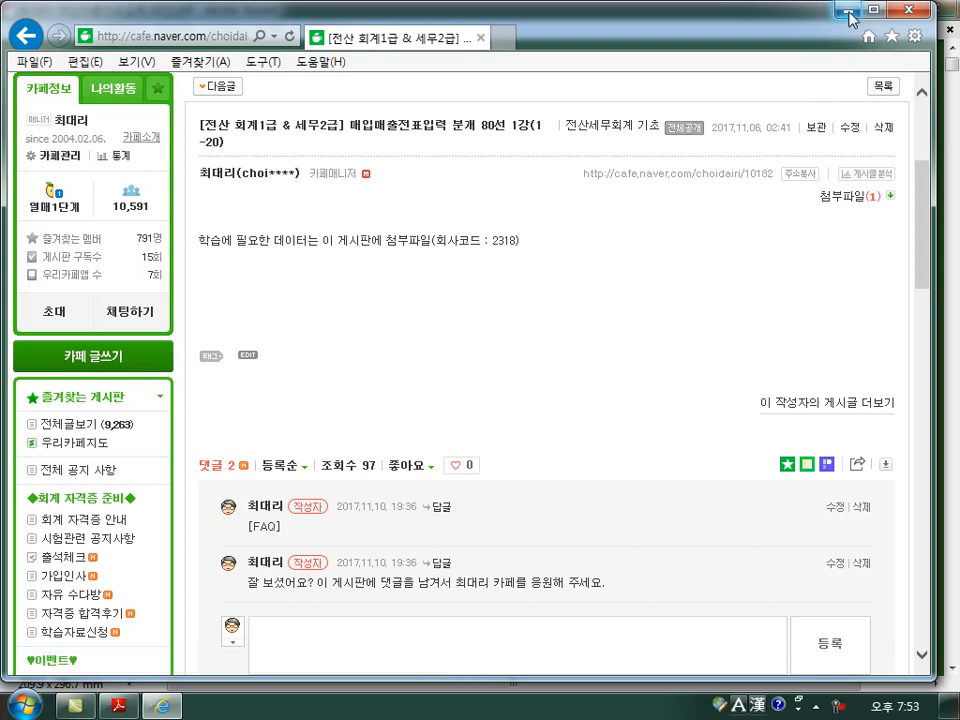
click(905, 12)
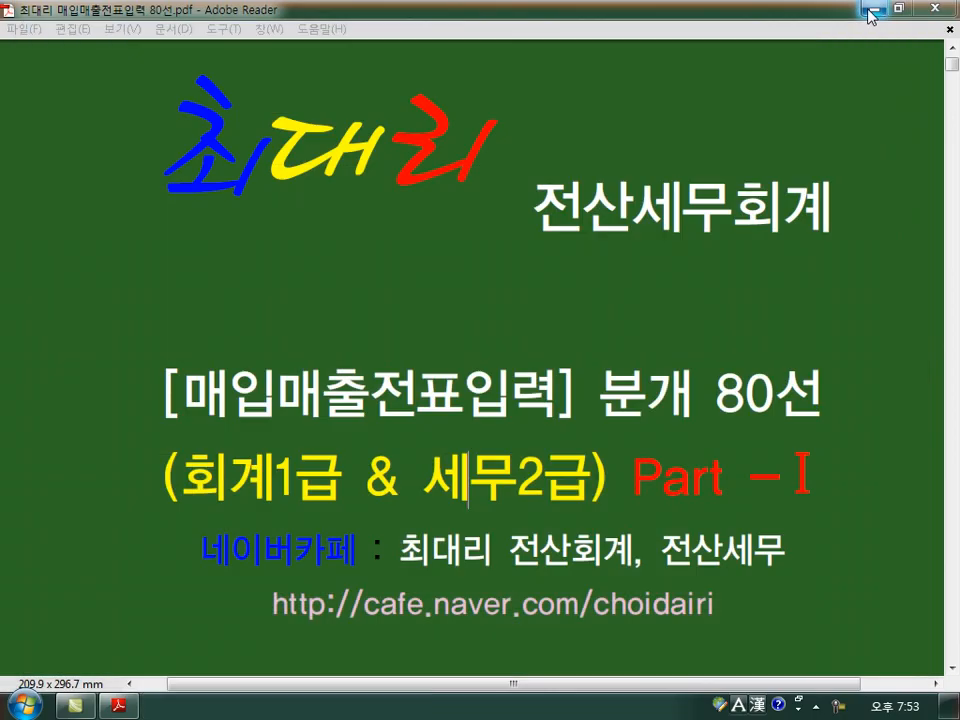
- Go to the desktop and locate the 2318 data folder under C:\KcLepDB\KcLep in Windows Explorer, closing the window when done
click(873, 8)
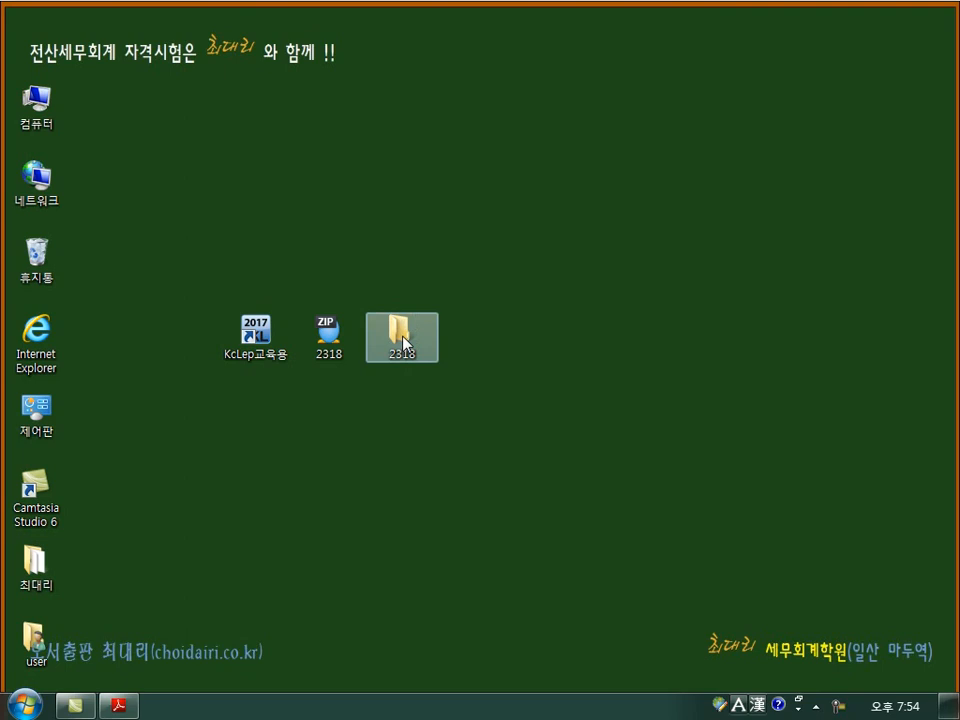
key(super+e)
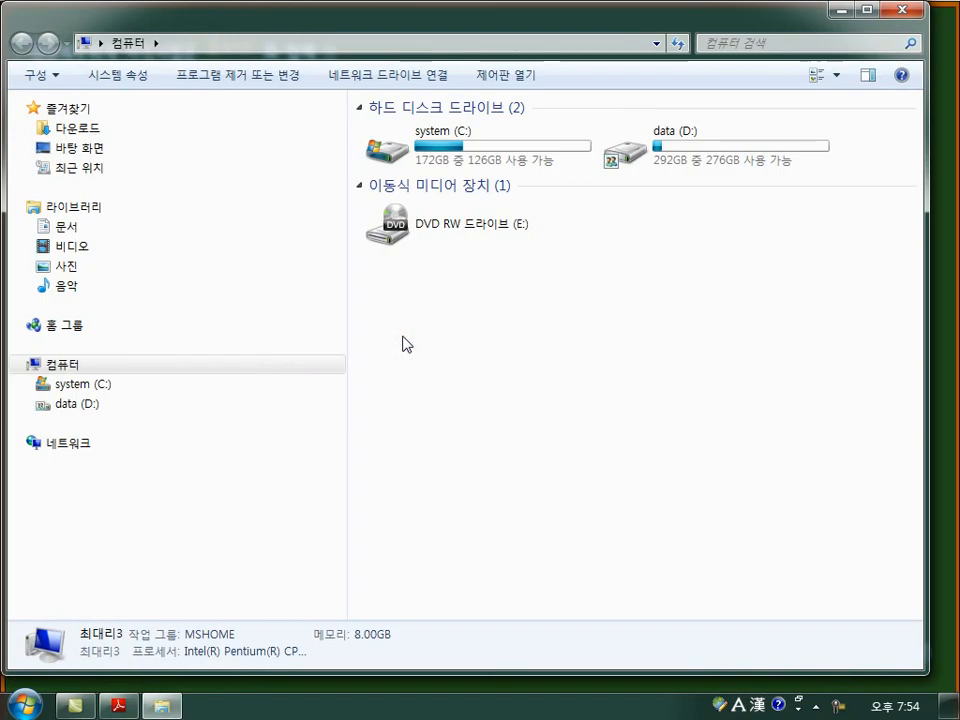
click(28, 386)
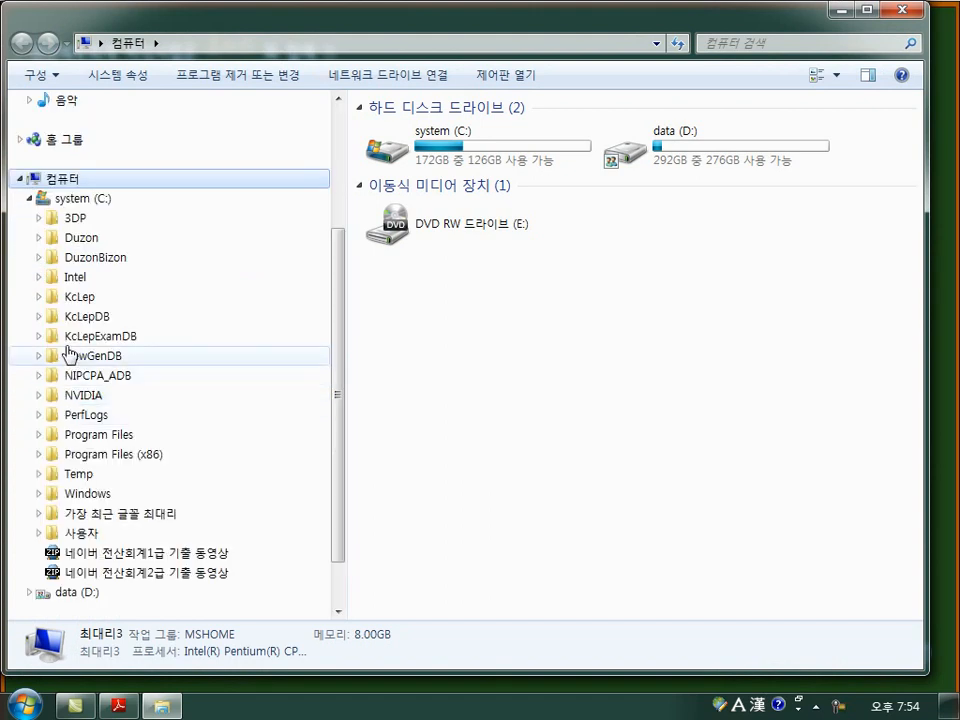
scroll(47, 326, up, 3)
scroll(52, 405, down, 1)
scroll(52, 405, down, 1)
click(39, 375)
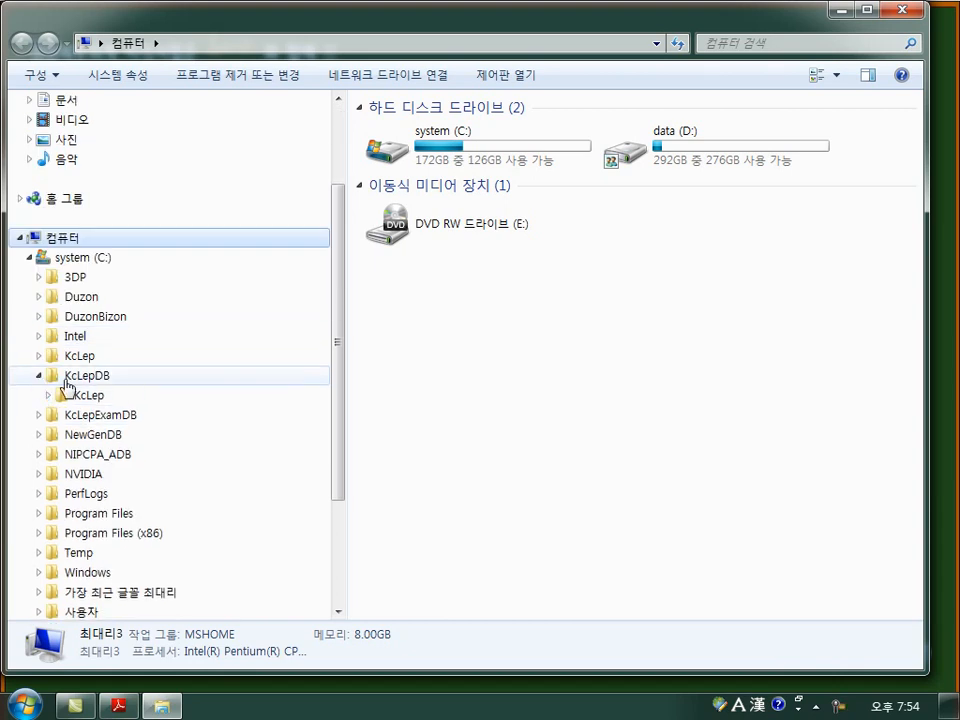
click(84, 398)
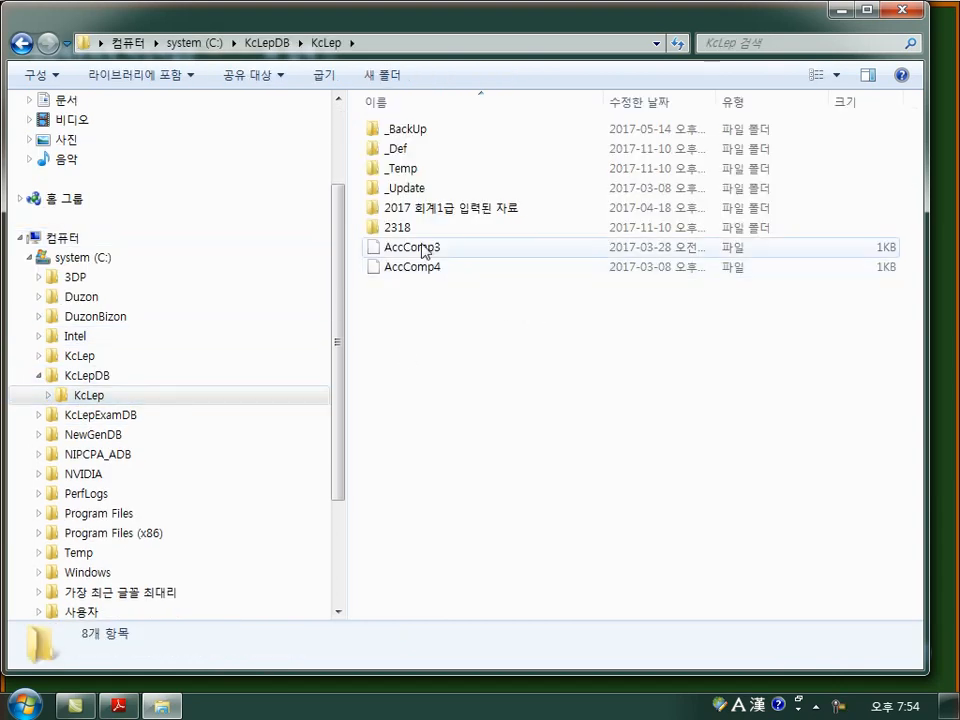
click(407, 232)
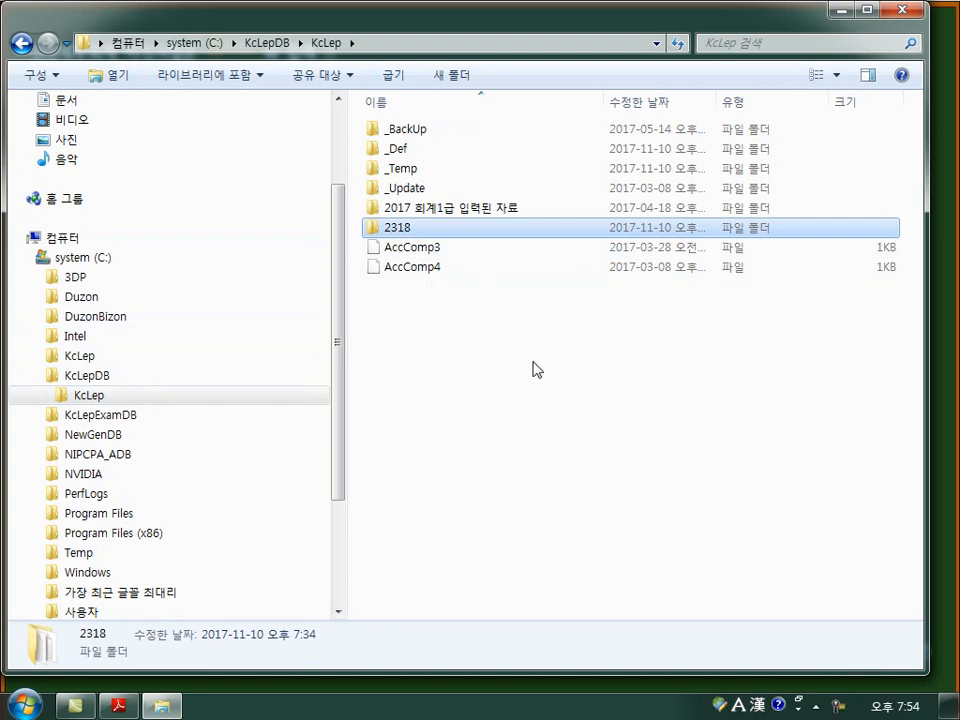
click(906, 9)
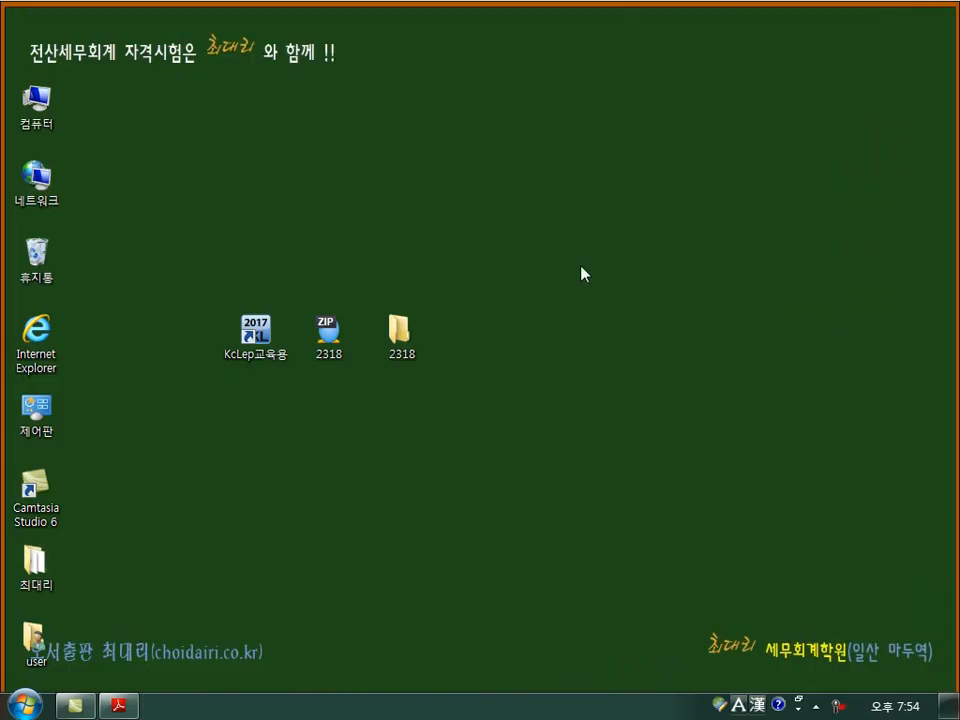
- Start KcLep교육용 and regenerate the company codes in 회사등록 so that company 2318 is registered
double_click(267, 333)
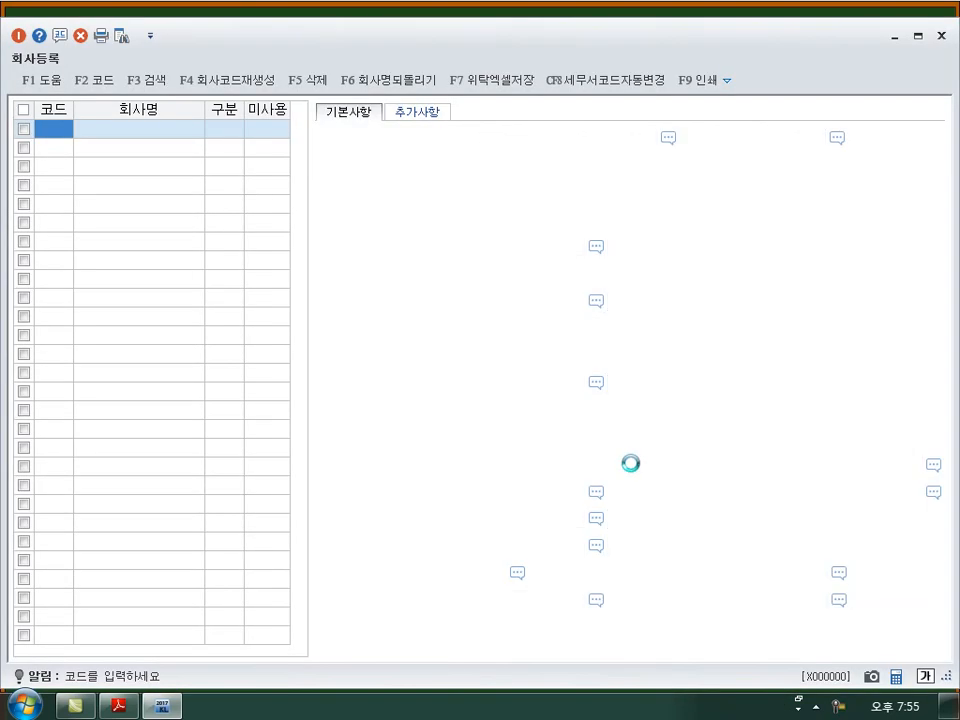
click(229, 82)
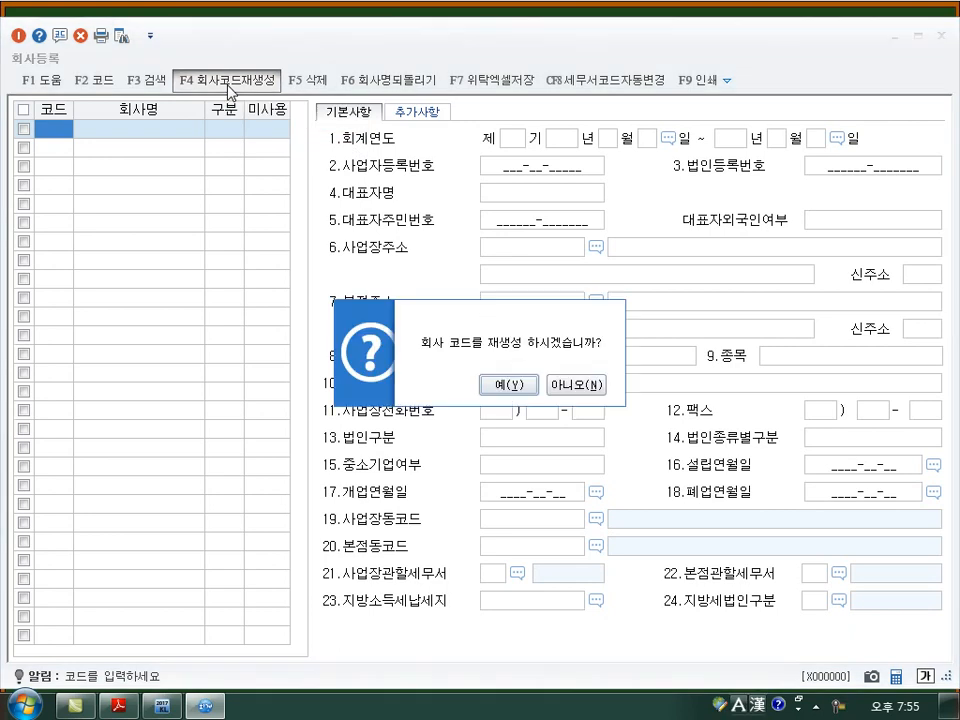
click(512, 388)
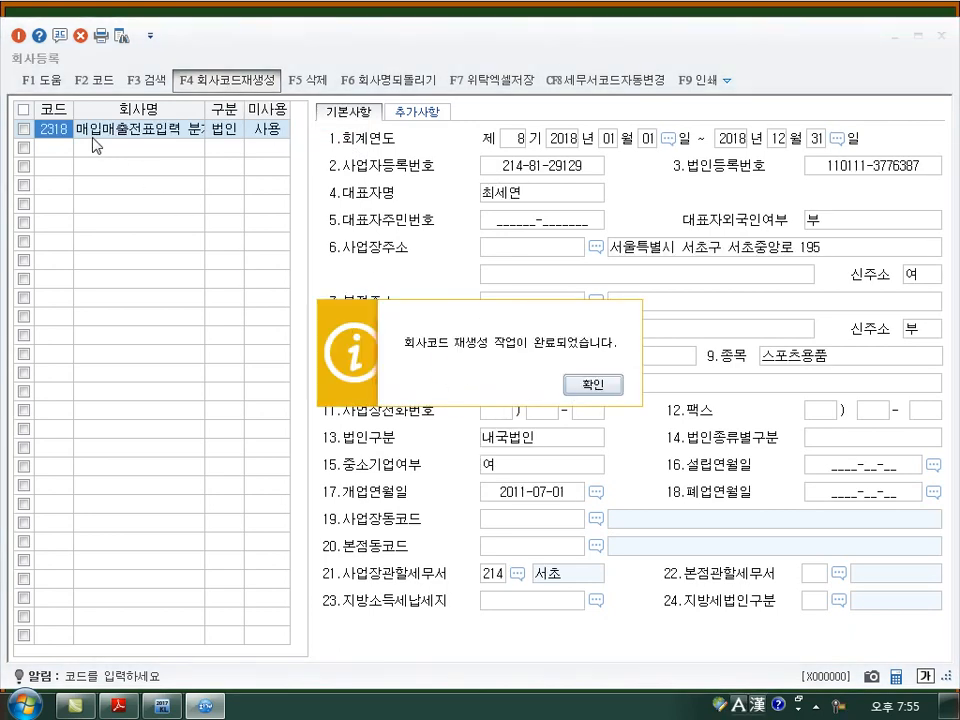
click(593, 385)
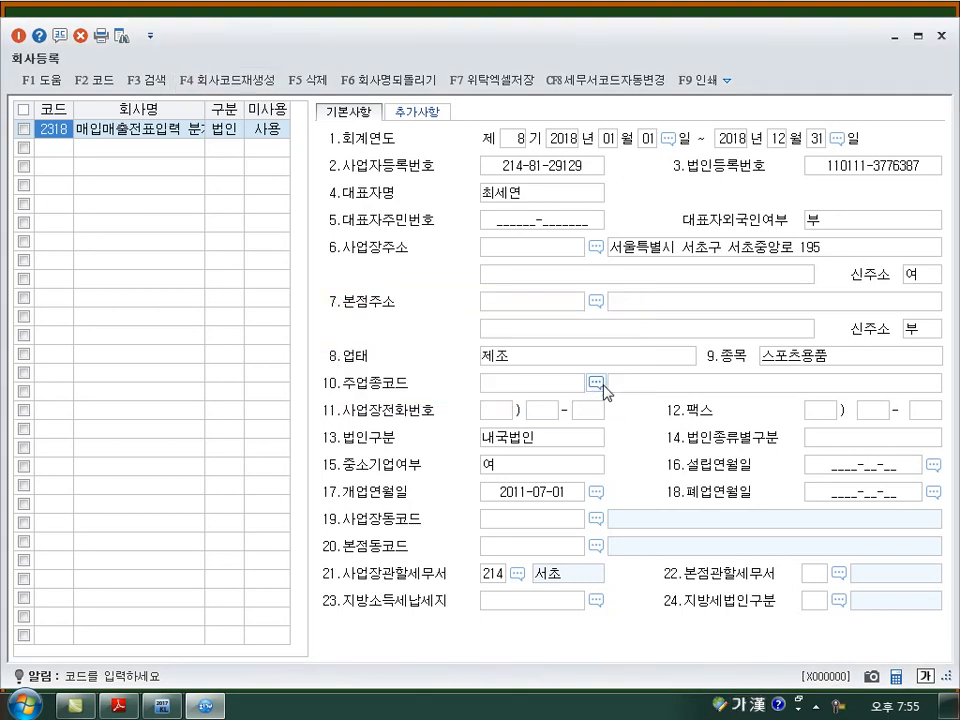
- Close 회사등록 and log in to the 전산회계1급 level with company code 2318
click(513, 138)
text(9)
click(941, 35)
click(659, 341)
click(628, 383)
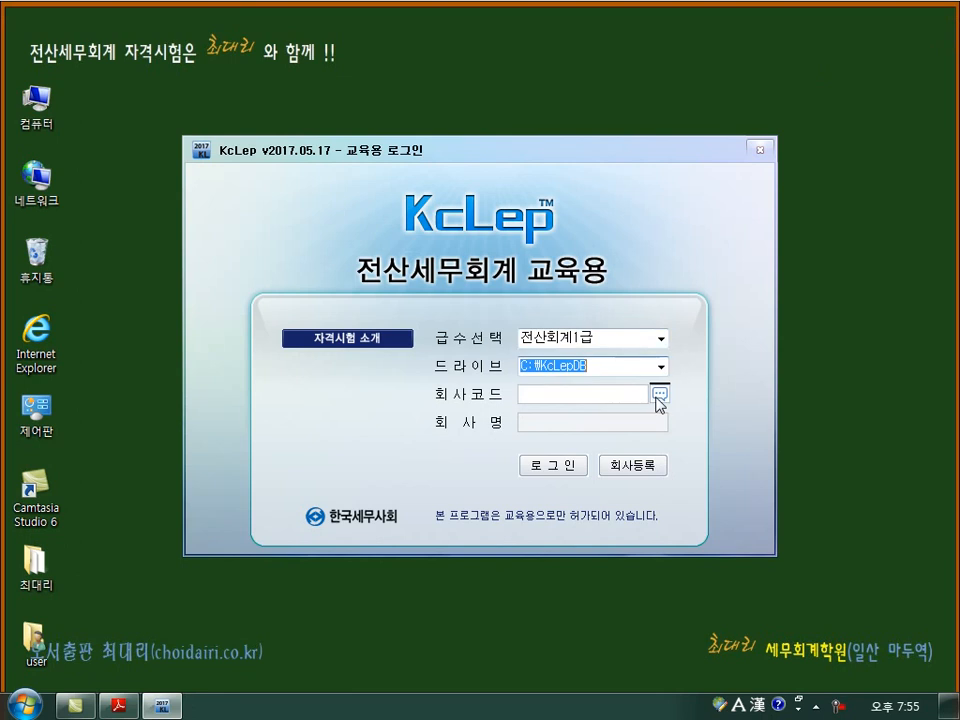
click(659, 395)
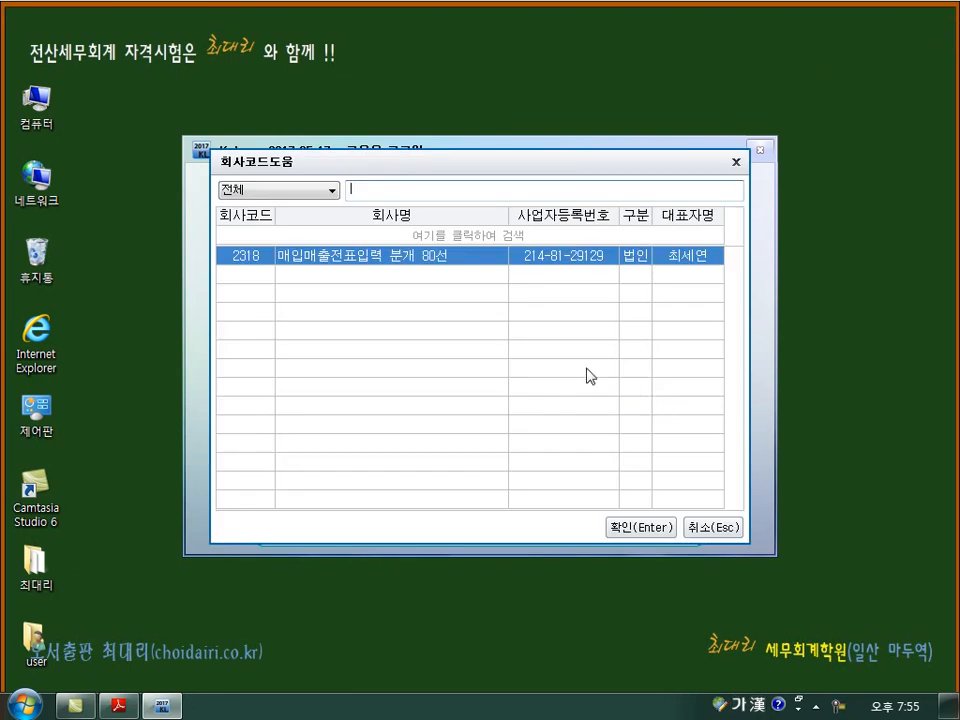
click(636, 527)
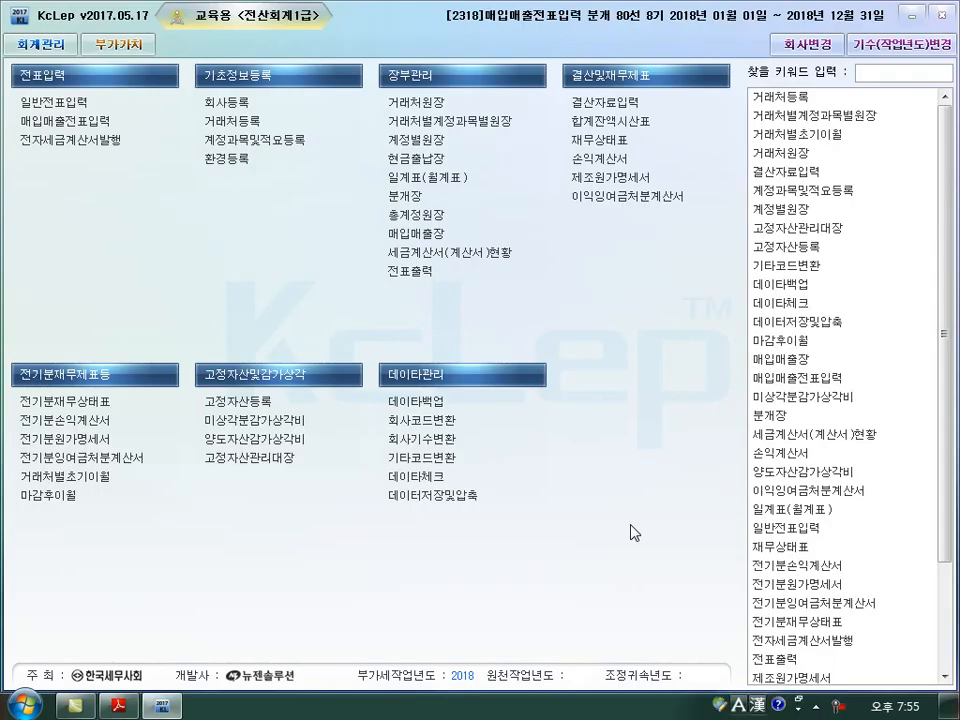
- Switch to the Adobe Reader question file, go to question 01 and handwrite "11.과세" and "51.과세" with arrows below the text
click(118, 704)
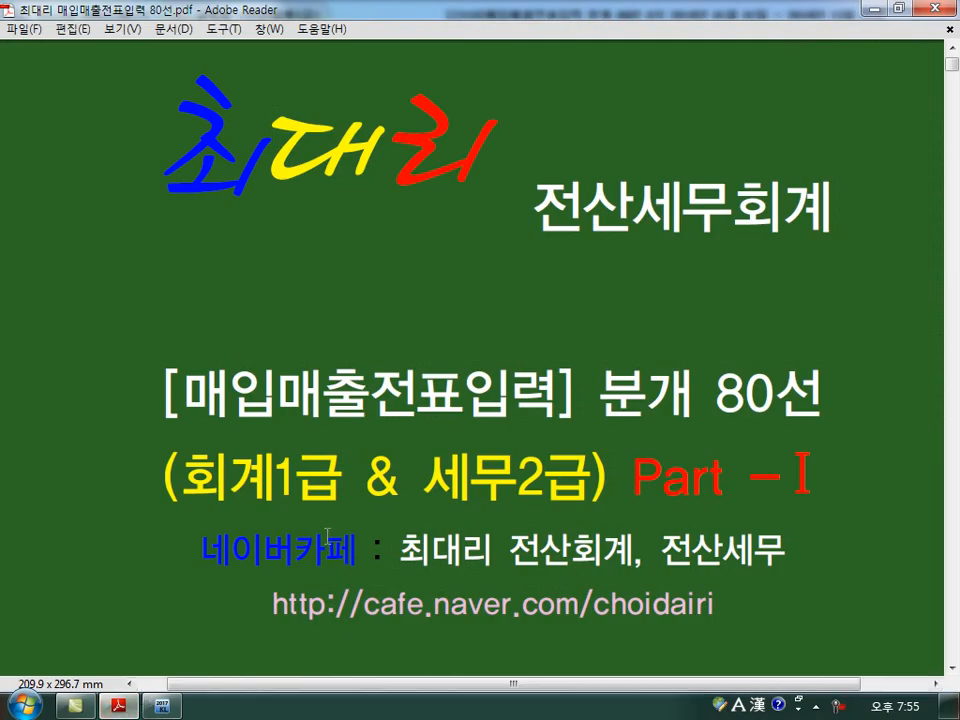
scroll(329, 540, down, 1)
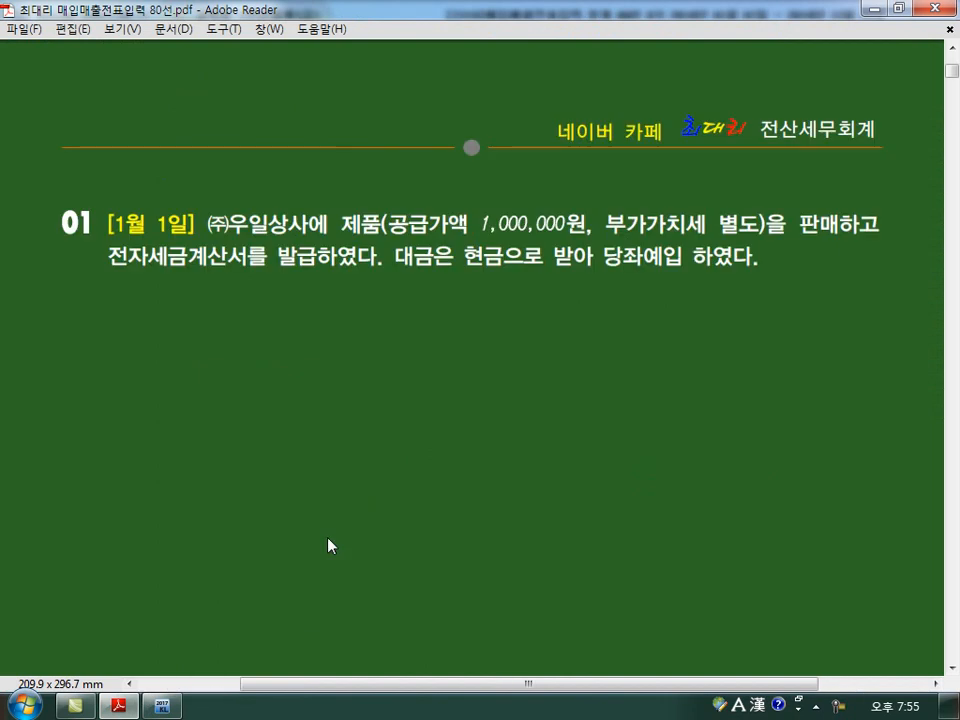
key(ctrl+shift+d)
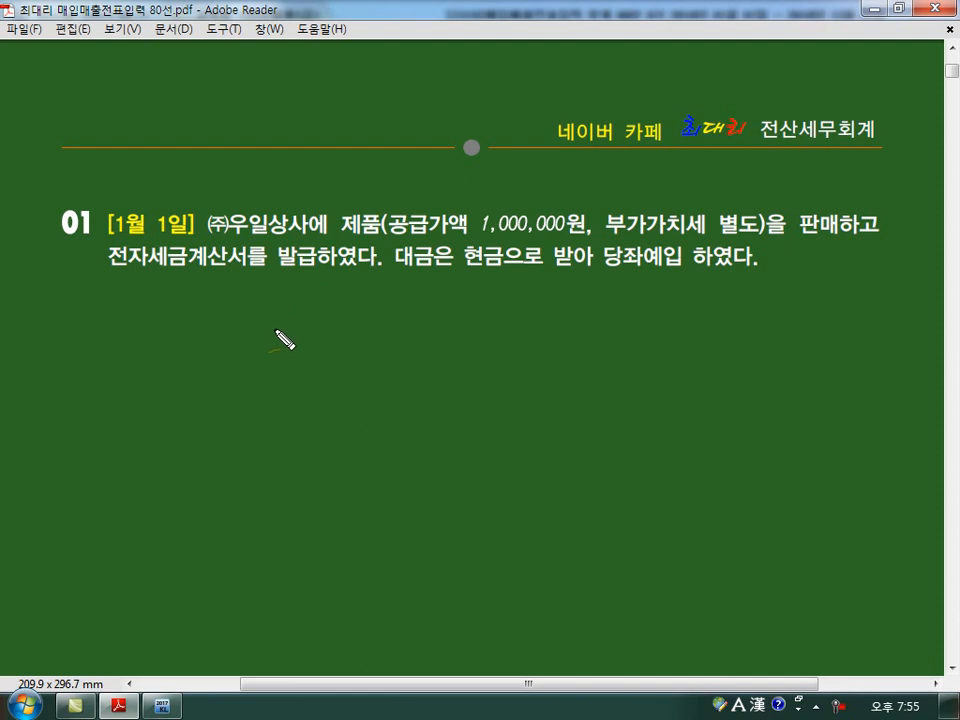
mouse_move(272, 313)
mouse_down()
mouse_move(285, 339)
mouse_move(328, 316)
mouse_move(343, 332)
mouse_move(302, 398)
mouse_move(312, 384)
mouse_up()
mouse_move(398, 306)
mouse_down()
mouse_move(447, 322)
mouse_move(464, 306)
mouse_move(468, 322)
mouse_move(431, 390)
mouse_move(440, 374)
mouse_up()
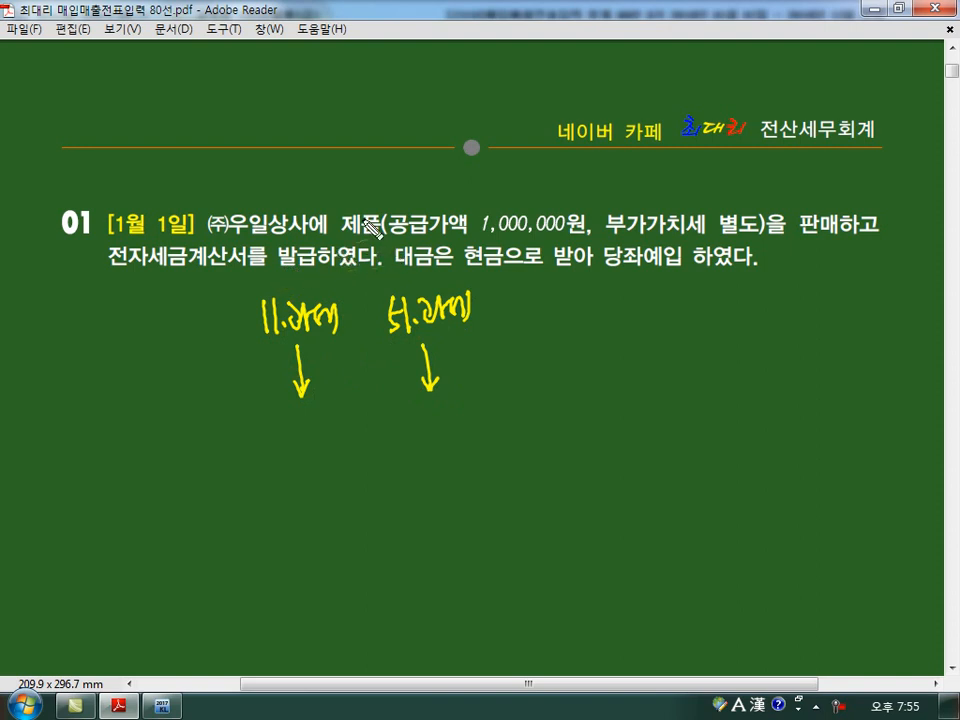
key(Escape)
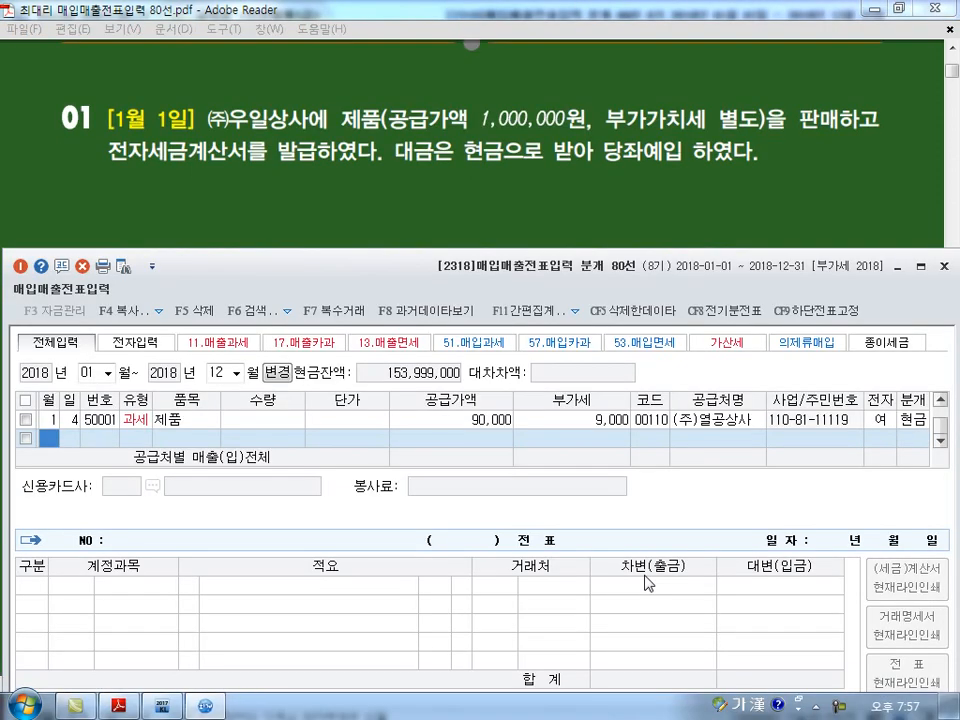
- Start a new entry row in 매입매출전표입력 dated month 1, day 1
text(1)
key(Return)
text(1)
key(Return)
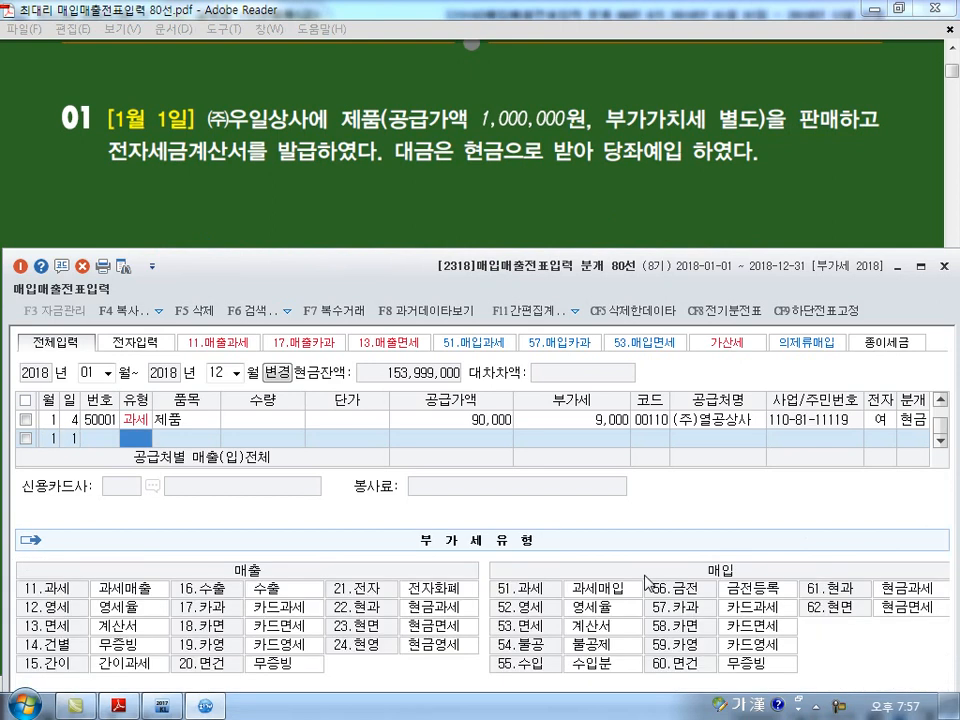
- Mark up question 01: underline 공급가액 1,000,000 and 부가가치세, circle 별도, and handwrite "과세 10%" above the text
drag(406, 130, 757, 132)
drag(712, 98, 706, 118)
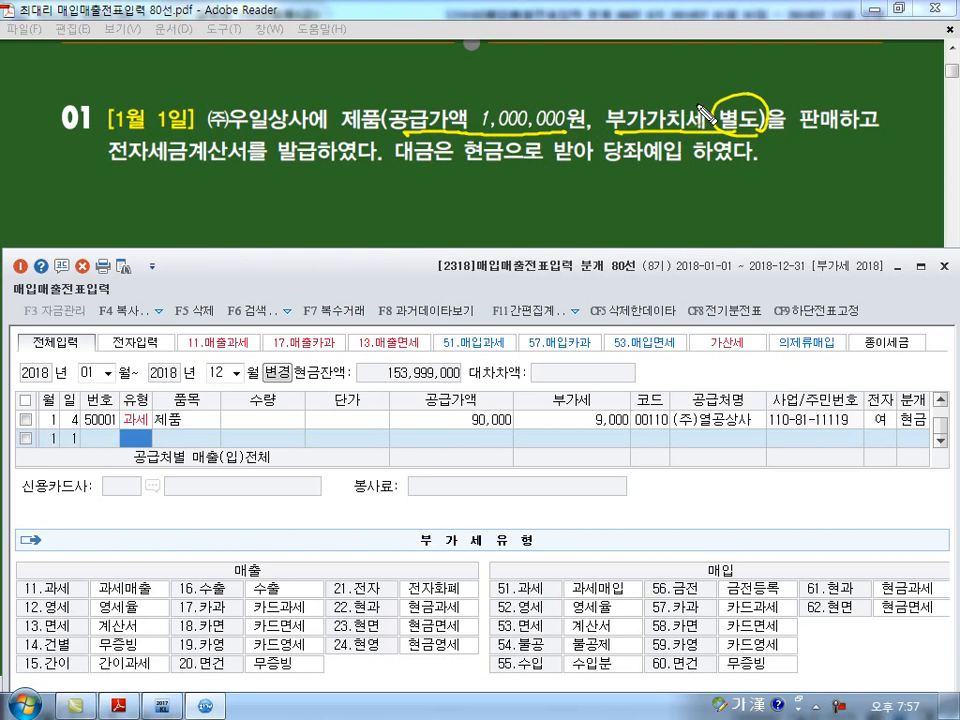
mouse_move(666, 72)
mouse_down()
mouse_move(668, 93)
mouse_move(683, 76)
mouse_move(697, 97)
mouse_move(698, 73)
mouse_up()
drag(711, 91, 712, 92)
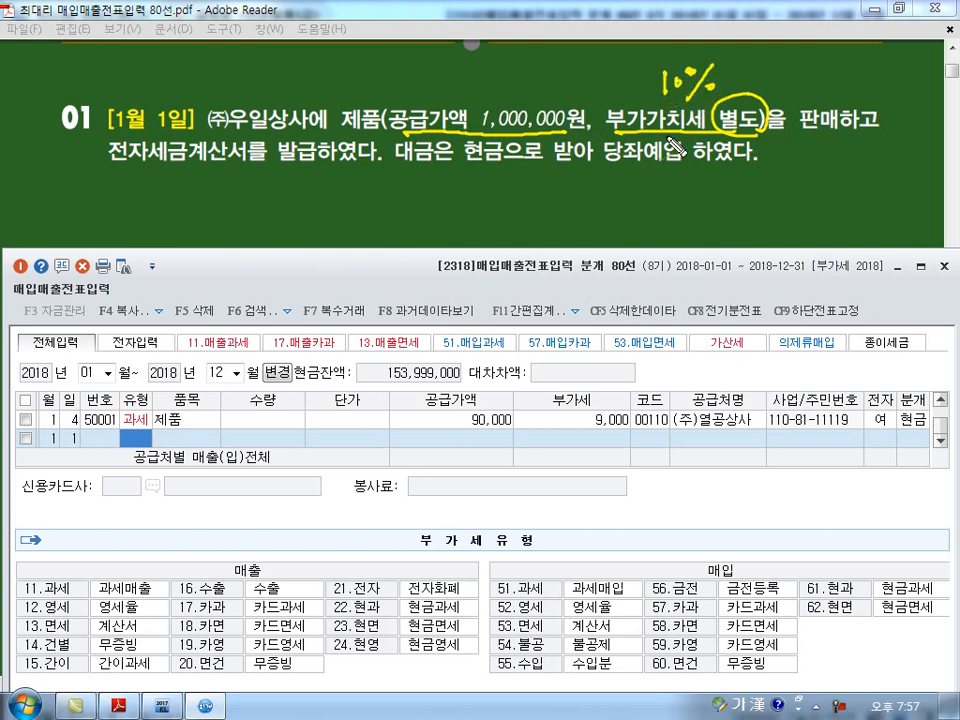
mouse_move(578, 68)
mouse_down()
mouse_move(586, 96)
mouse_move(604, 80)
mouse_move(626, 92)
mouse_up()
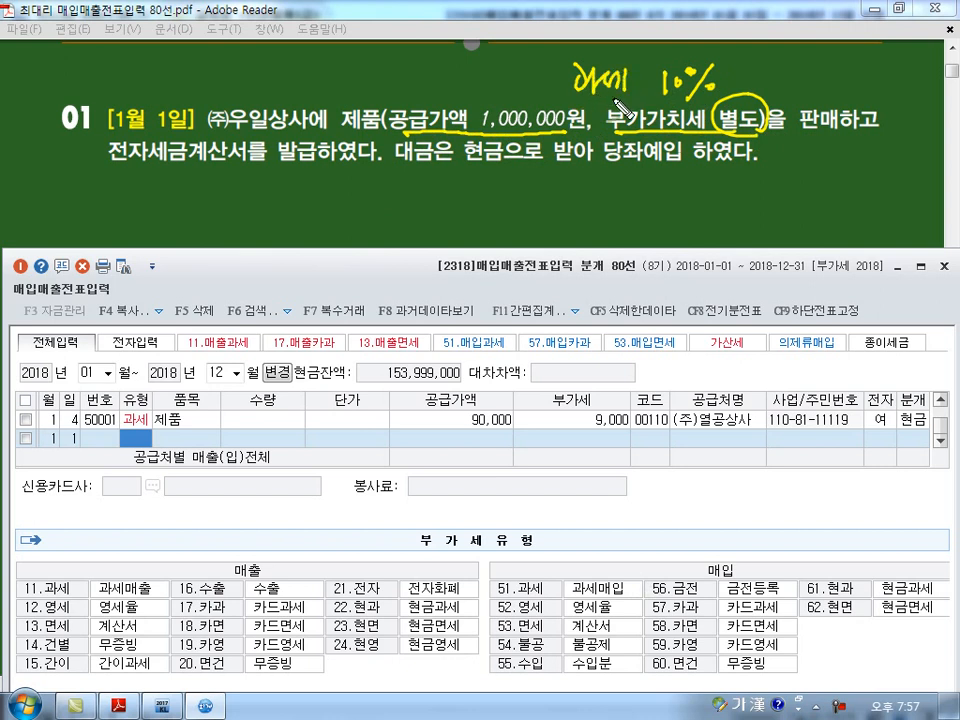
- Circle 판매 and 발급 and underline 전자세금계산서 in the text of question 01
drag(346, 175, 357, 170)
drag(812, 97, 842, 104)
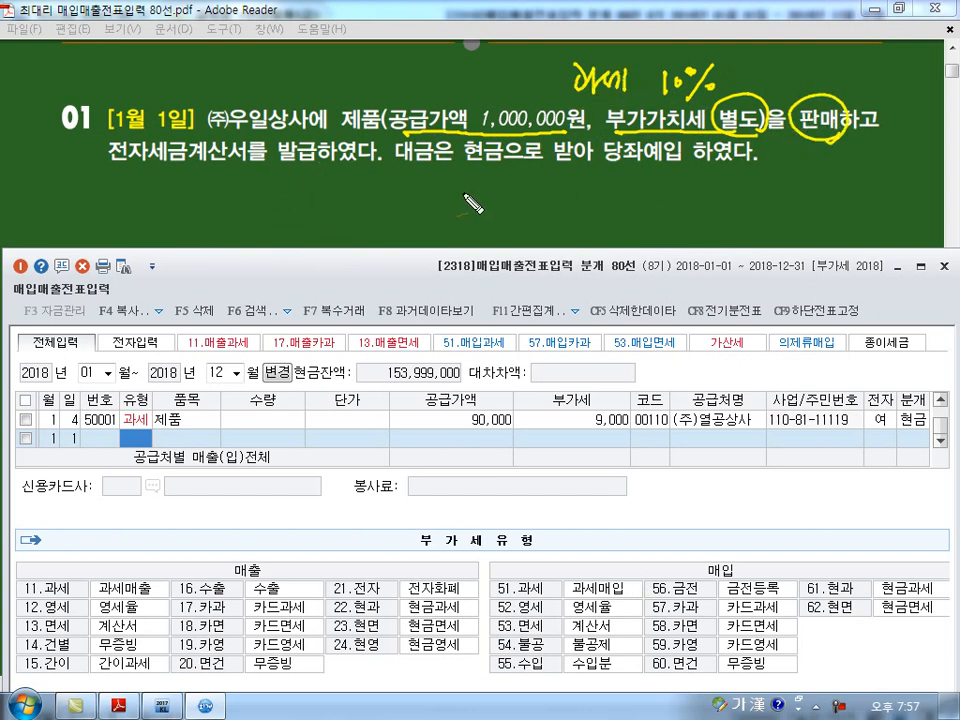
drag(115, 172, 245, 166)
mouse_move(318, 170)
mouse_down()
mouse_move(276, 150)
mouse_move(320, 175)
mouse_up()
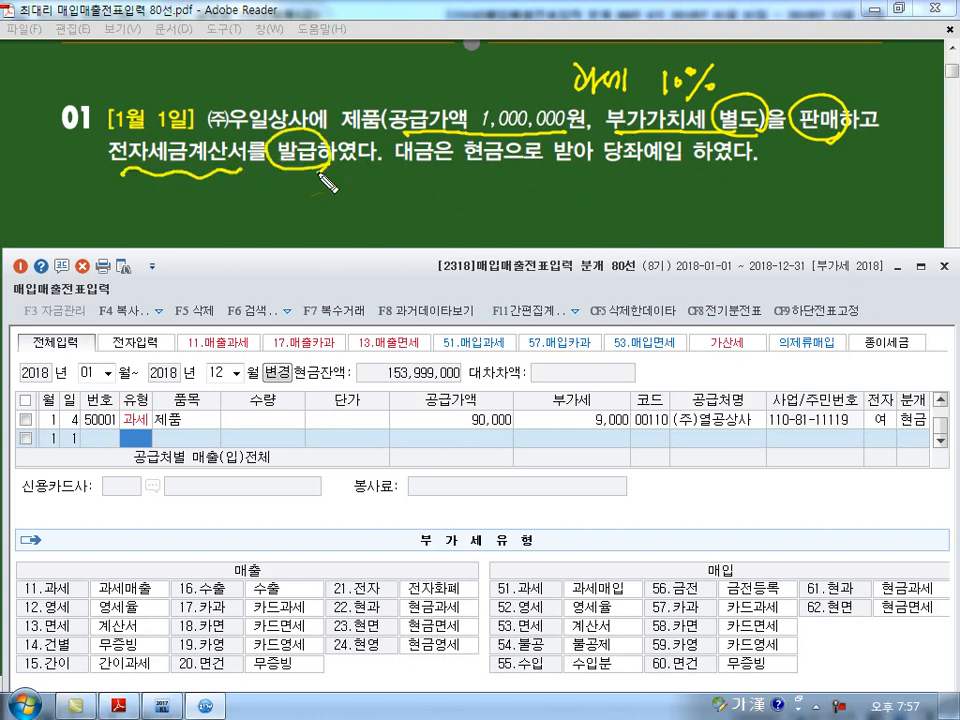
- Handwrite an underlined "11.과세" with a circled star and a circled flow from 매출 to 과세 10% under question 01, and clear all annotations
drag(259, 196, 260, 223)
mouse_move(270, 195)
mouse_down()
mouse_move(271, 224)
mouse_move(352, 224)
mouse_up()
click(284, 219)
mouse_move(232, 228)
mouse_down()
mouse_move(370, 222)
mouse_move(389, 207)
mouse_move(397, 215)
mouse_move(441, 204)
mouse_up()
mouse_move(446, 182)
mouse_down()
mouse_move(448, 206)
mouse_move(540, 204)
mouse_move(519, 203)
mouse_move(527, 190)
mouse_move(565, 195)
mouse_move(568, 205)
mouse_move(535, 226)
mouse_move(553, 228)
mouse_move(606, 193)
mouse_move(643, 190)
mouse_move(420, 215)
mouse_move(645, 222)
mouse_up()
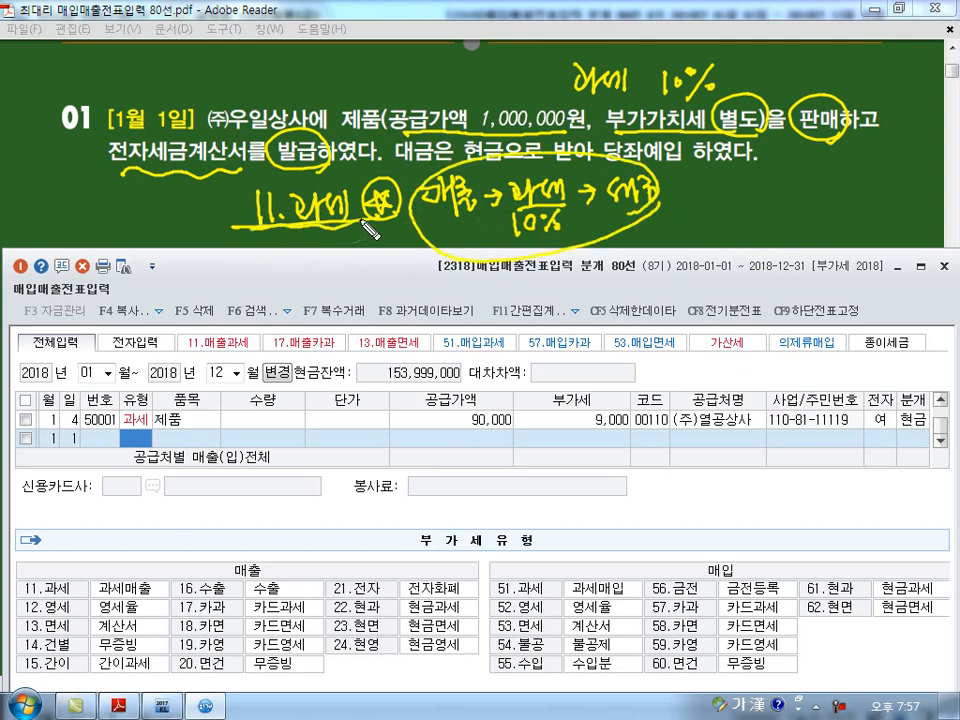
key(Escape)
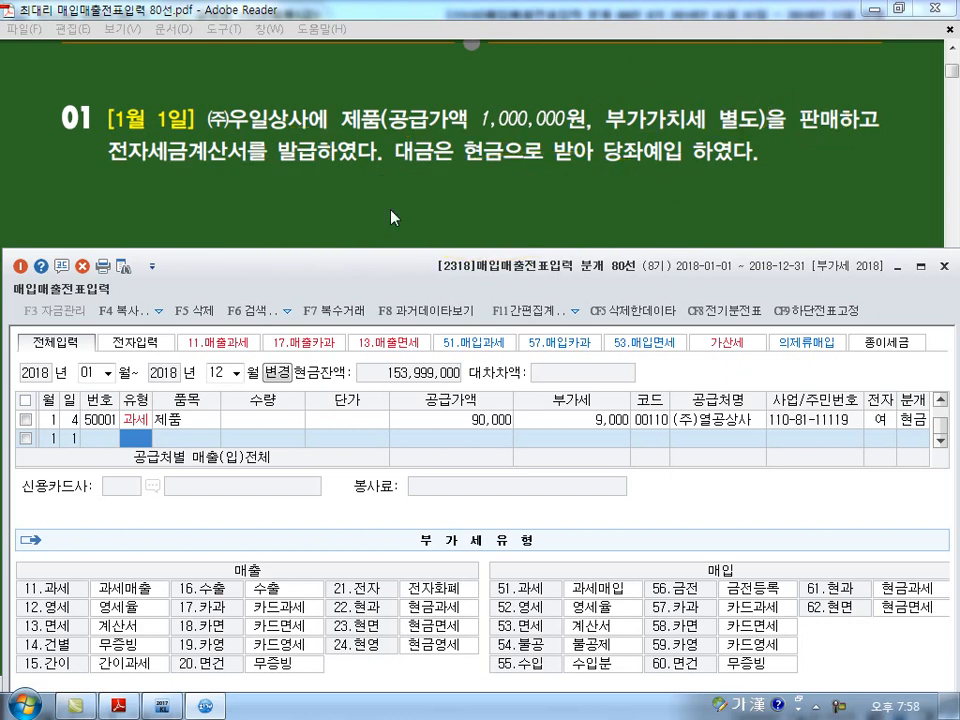
- Enter the January 1 sale as type 11.과세 with item 제품 and a supply value (공급가액) of 1,000,000
text(11)
key(Return)
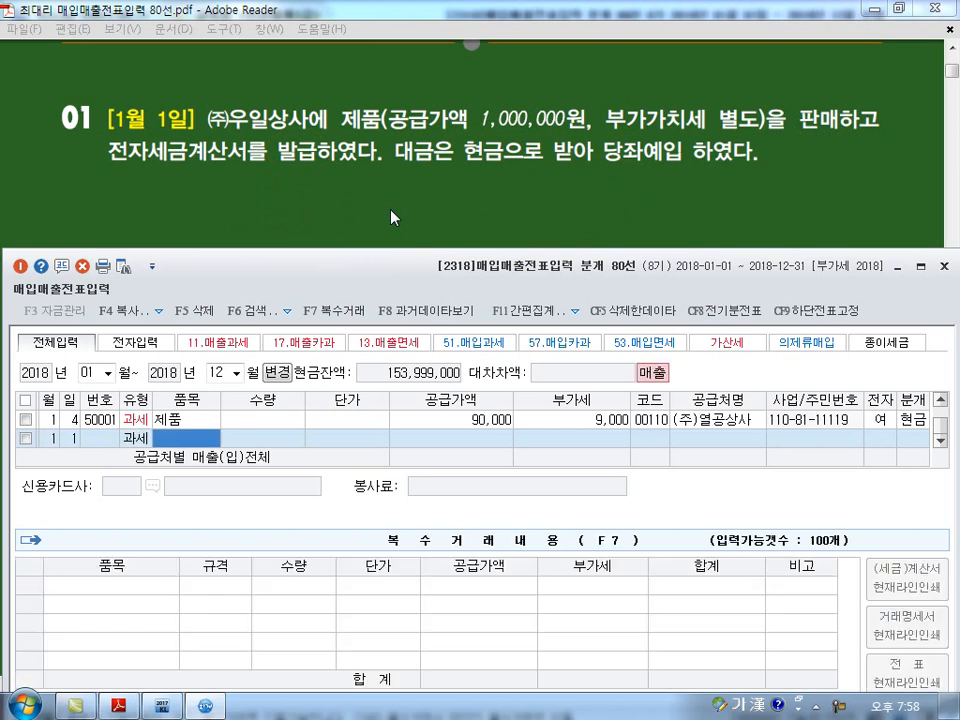
text(제품)
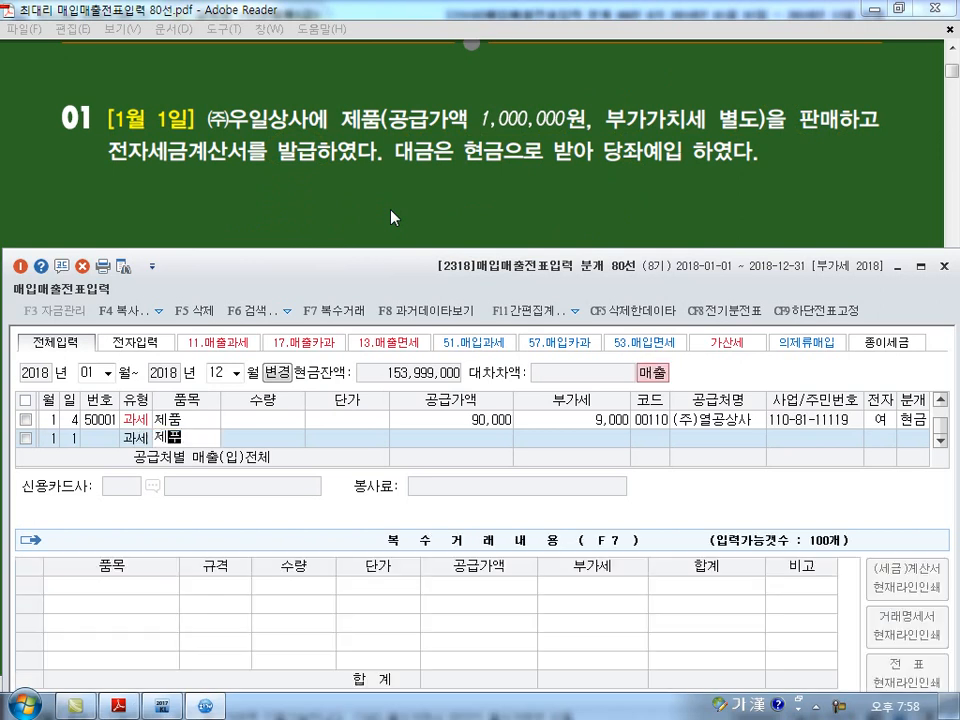
key(Return)
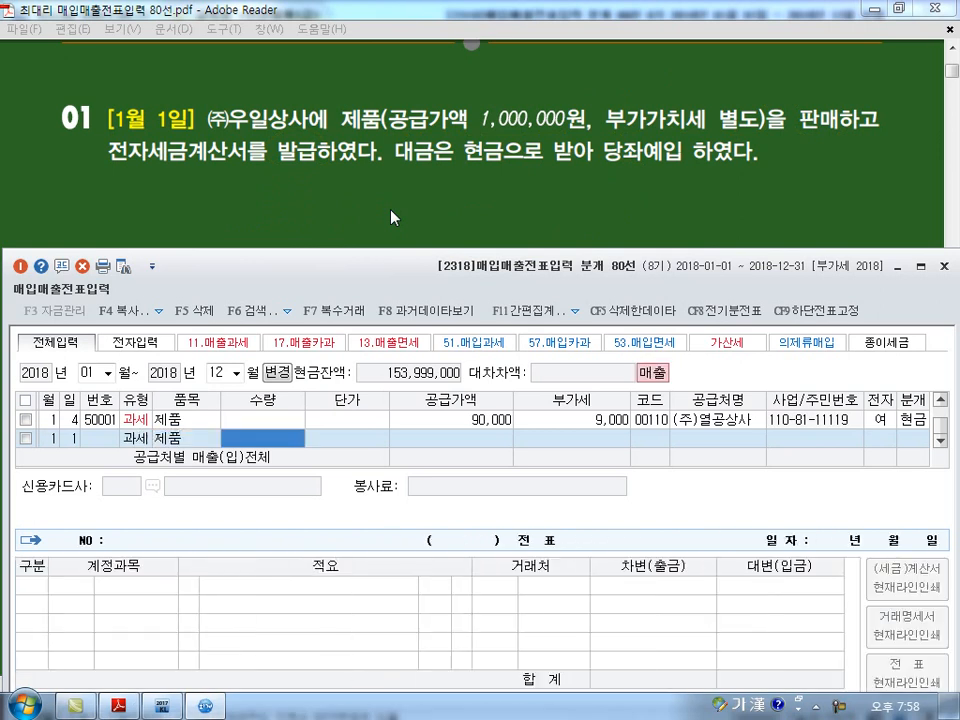
key(Return)
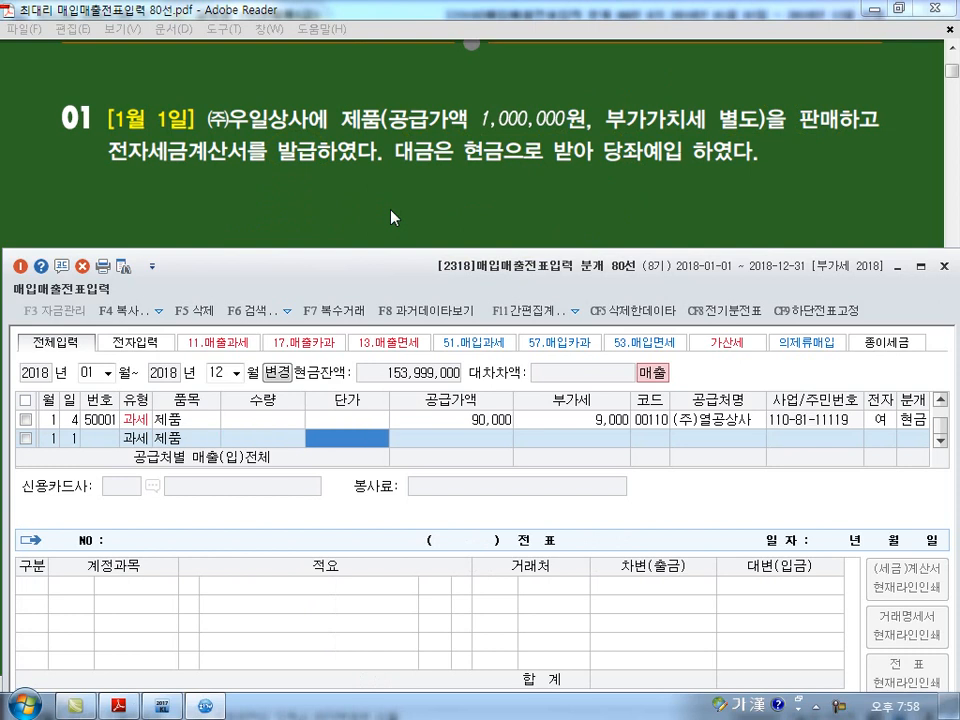
key(Return)
text(1000)
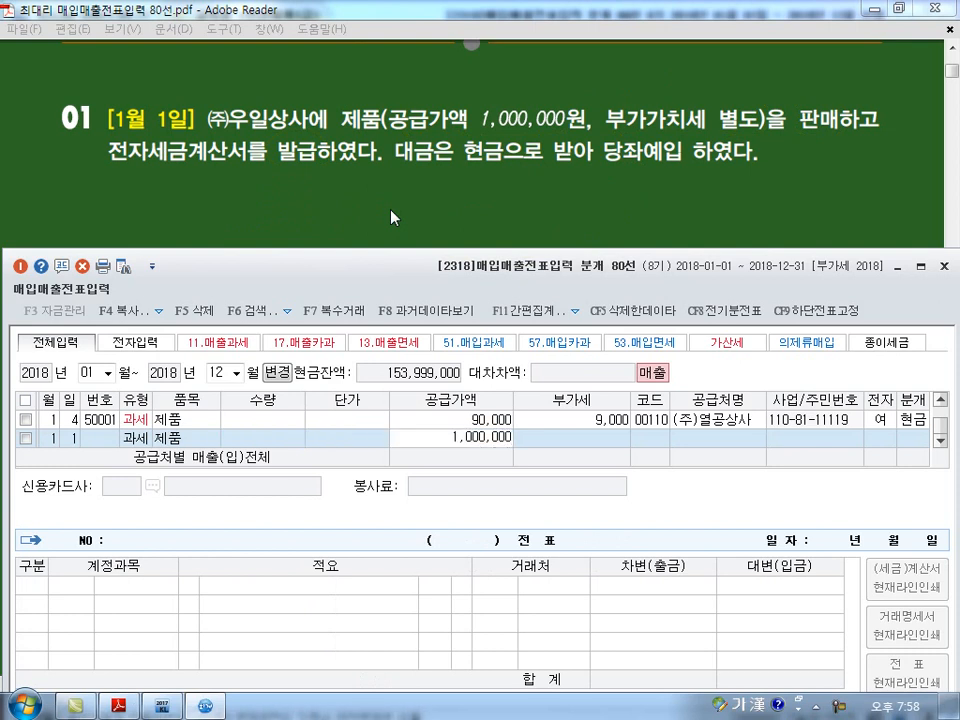
key(Return)
key(Return)
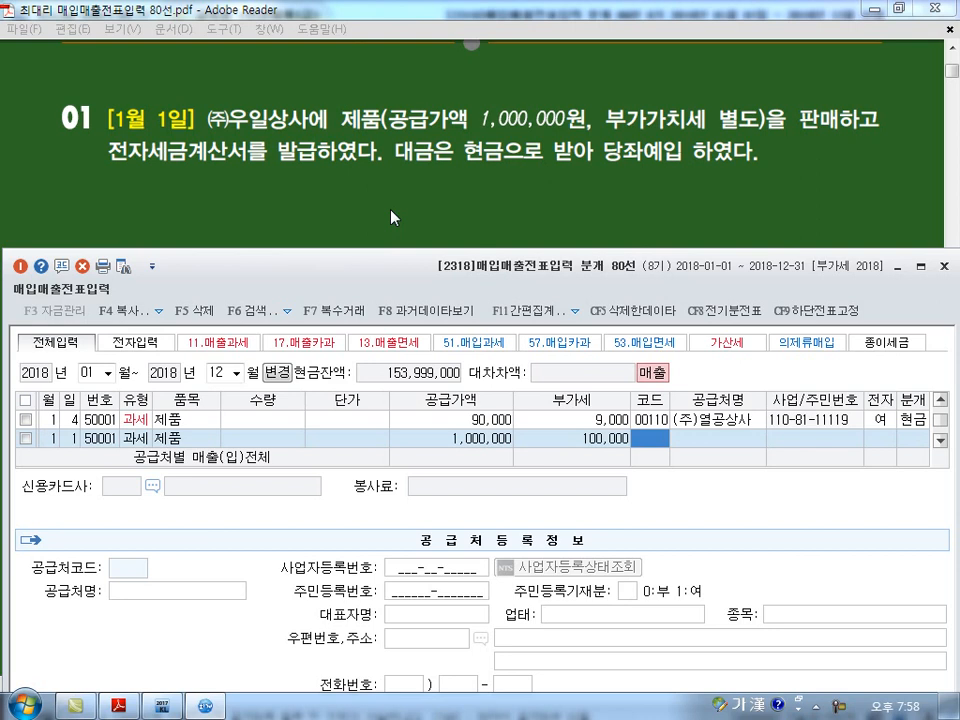
- Look up 우일 to set the January 1 sale's customer to (주)우일상사, and mark the tax invoice as electronic (여)
text(우일)
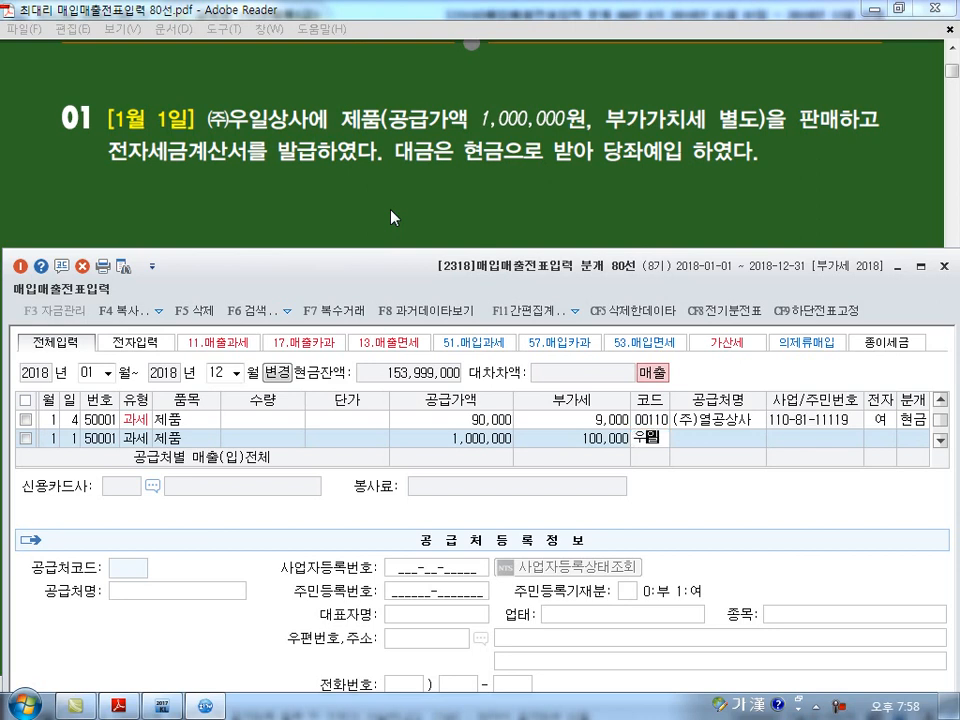
key(Return)
key(Return)
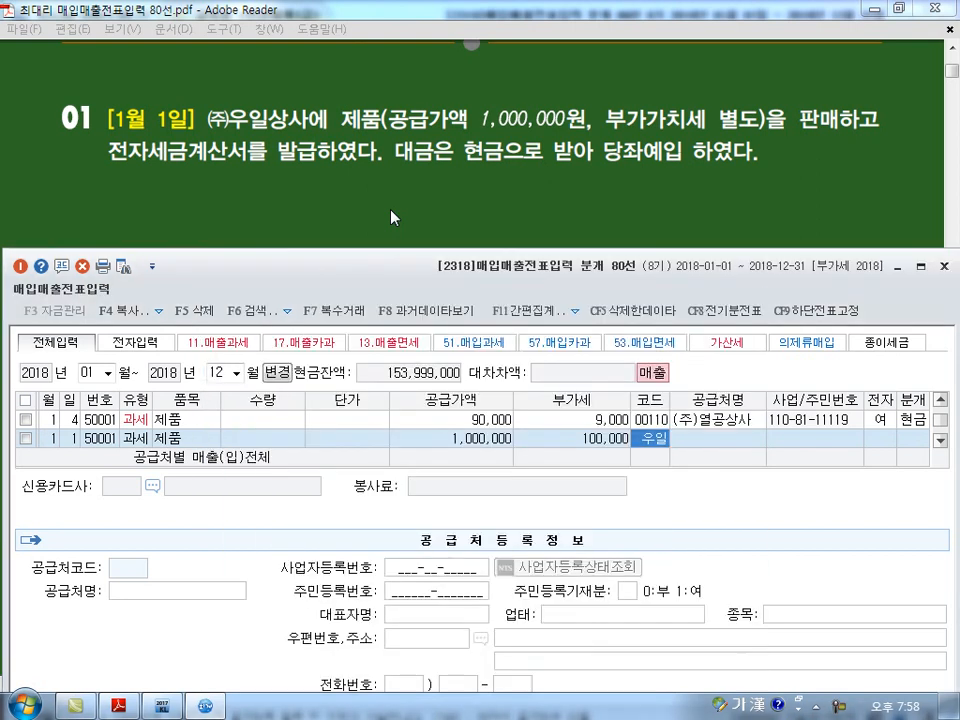
key(Return)
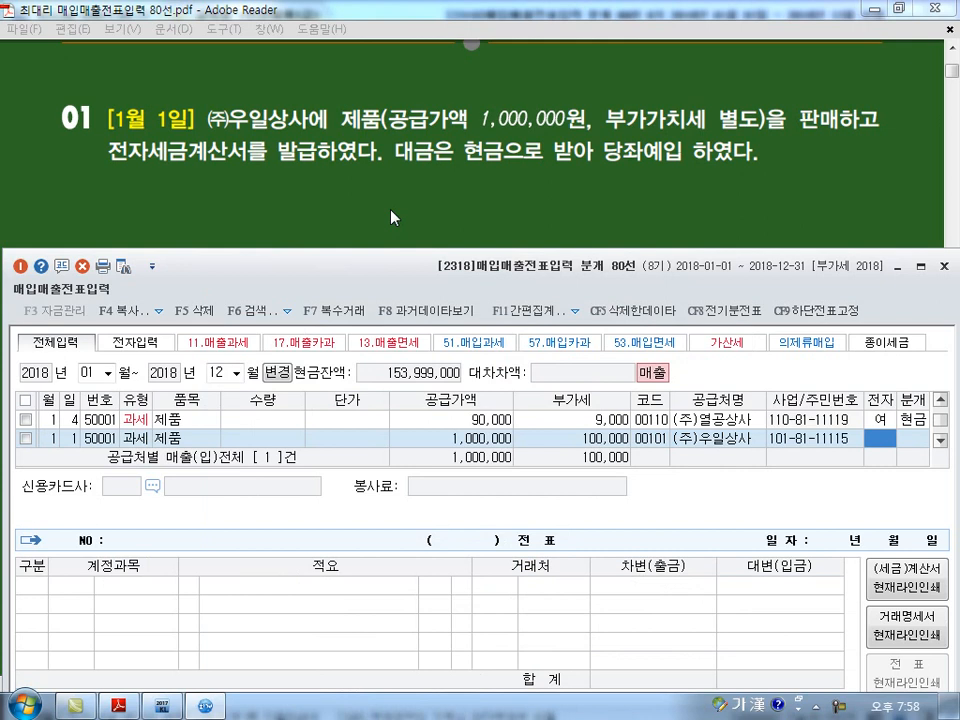
key(1)
key(Return)
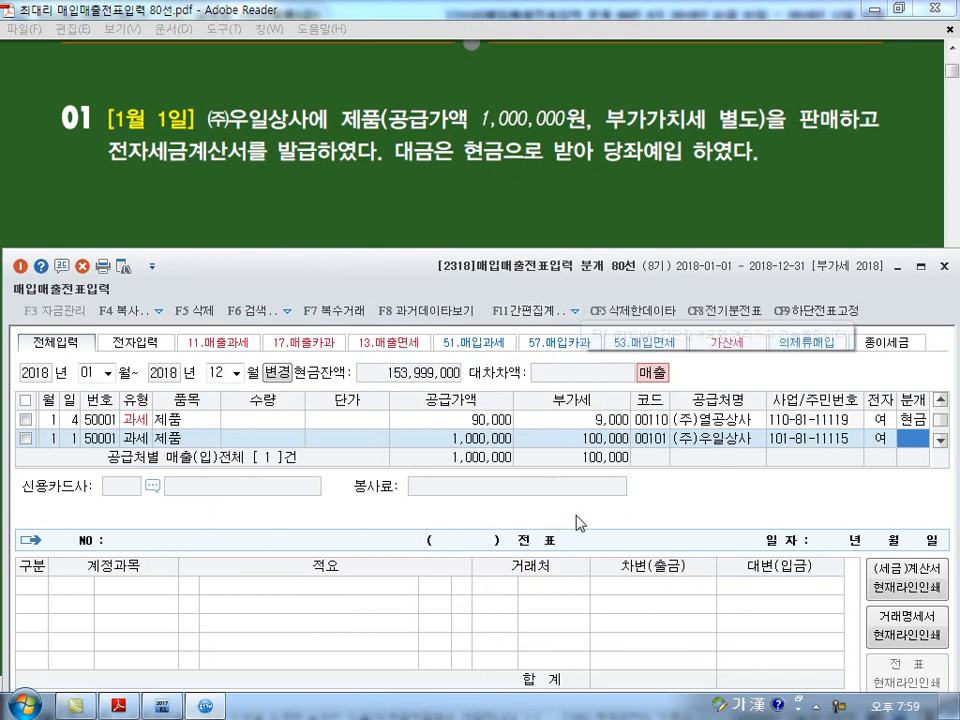
- Set the January 1 sale's journal type to 혼합 and complete the voucher with a 1,100,000 debit to 당좌예금 (102)
key(3)
key(Return)
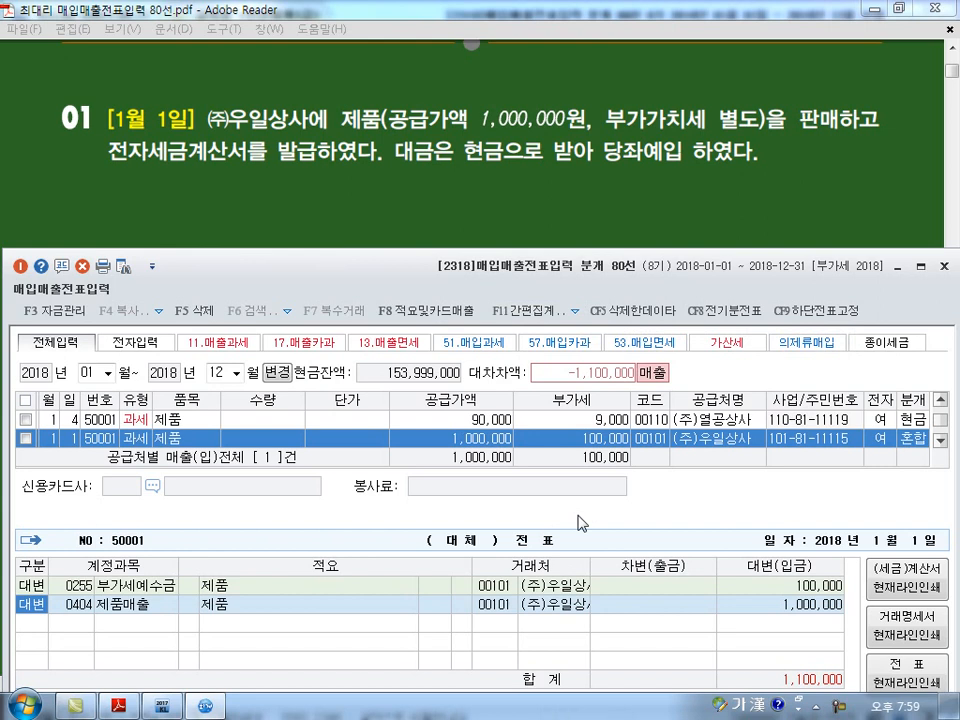
text(3)
key(Return)
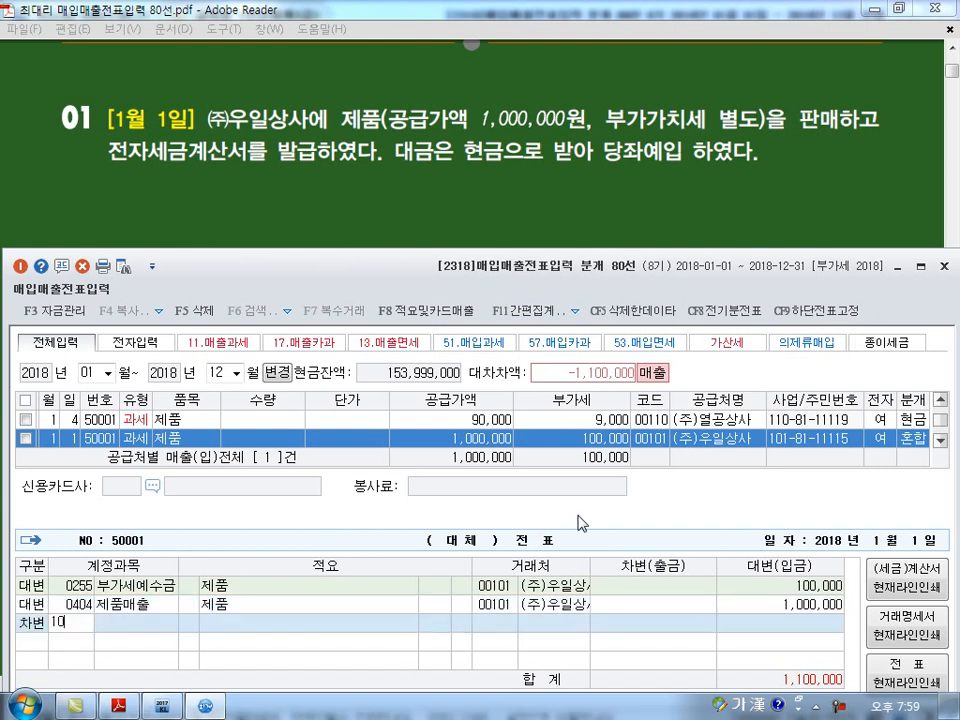
text(102)
key(Return)
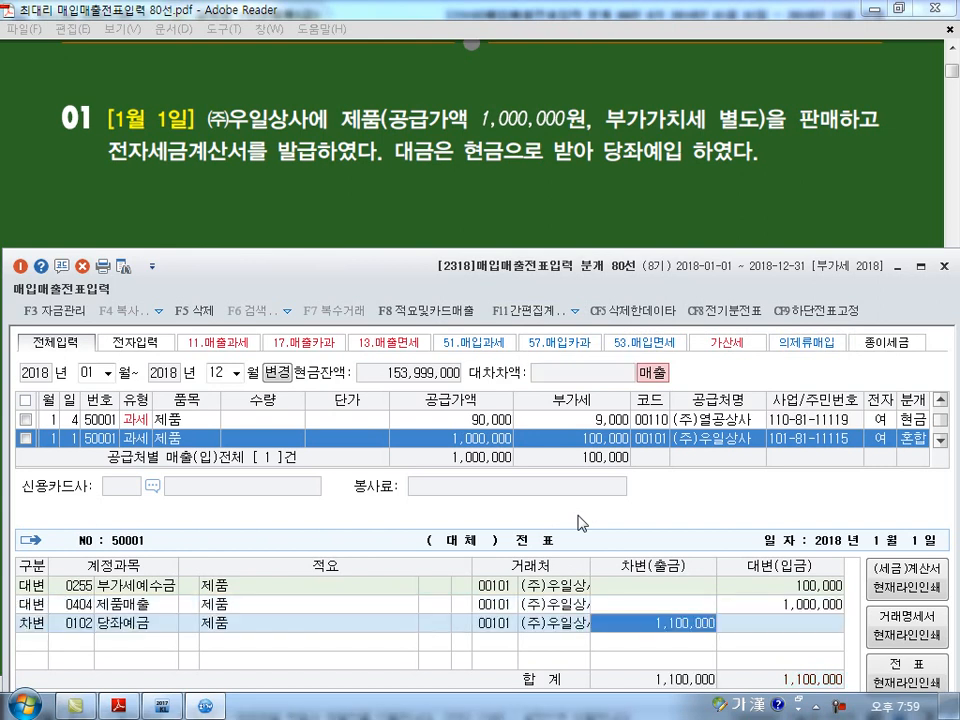
key(Return)
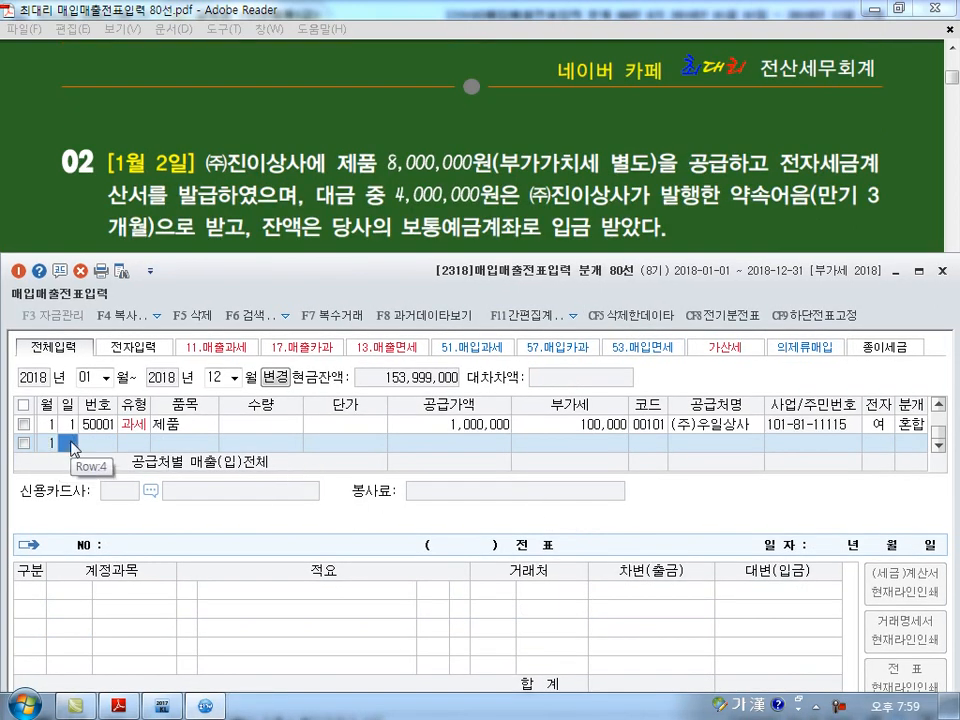
- Date the new row January 2, and temporarily mark question 02 by circling 공급 and underlining 별도 and 전자세금계
text(2)
key(Return)
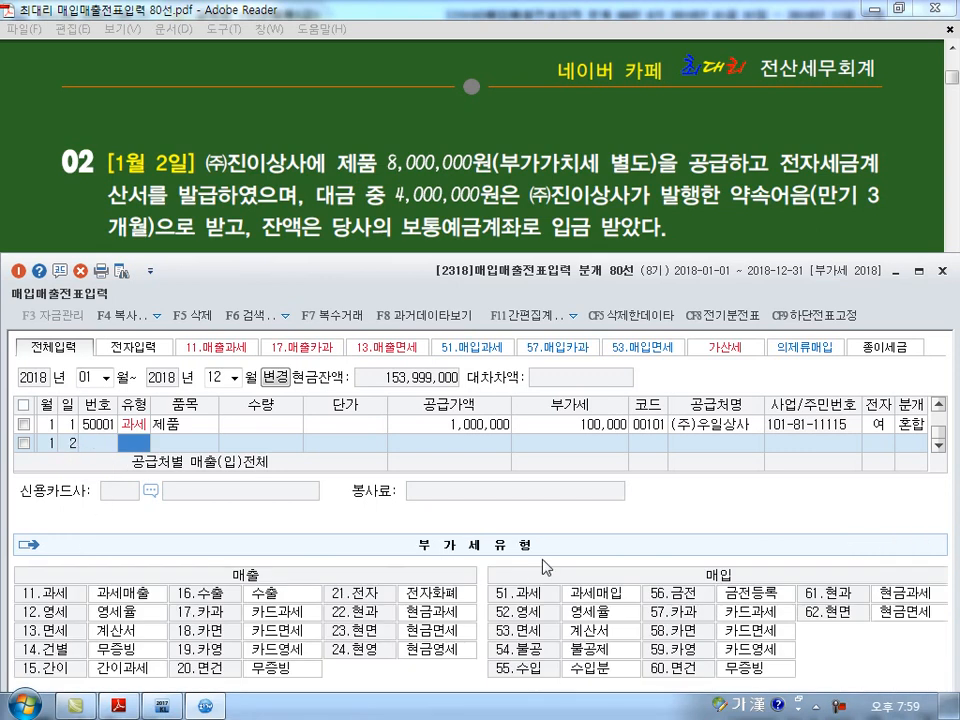
mouse_move(735, 148)
mouse_down()
mouse_move(700, 188)
mouse_move(680, 170)
mouse_up()
drag(582, 177, 645, 178)
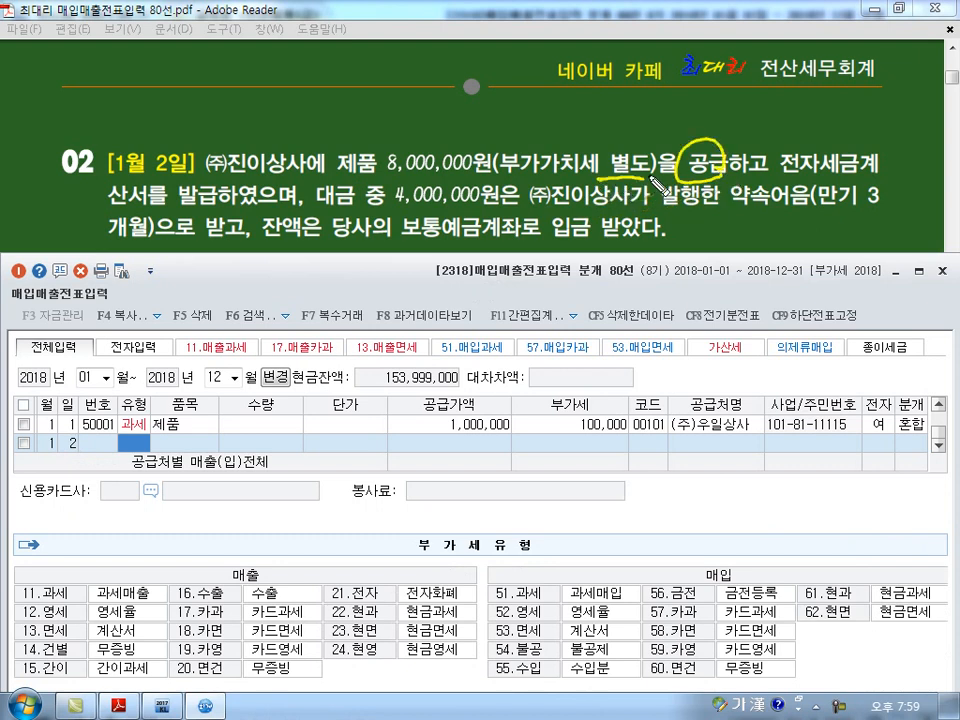
drag(780, 178, 852, 174)
key(Escape)
- Enter the January 2 sale as type 11.과세 with item 제품 and a supply value of 8,000,000
text(11)
key(Return)
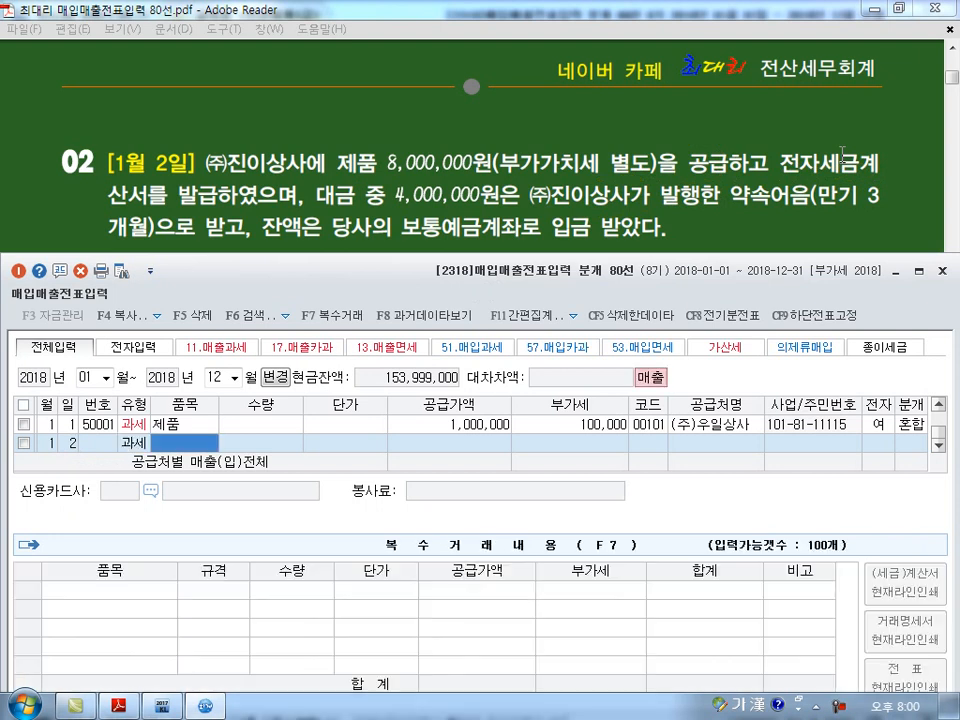
text(제품)
key(Return)
key(Return)
key(Return)
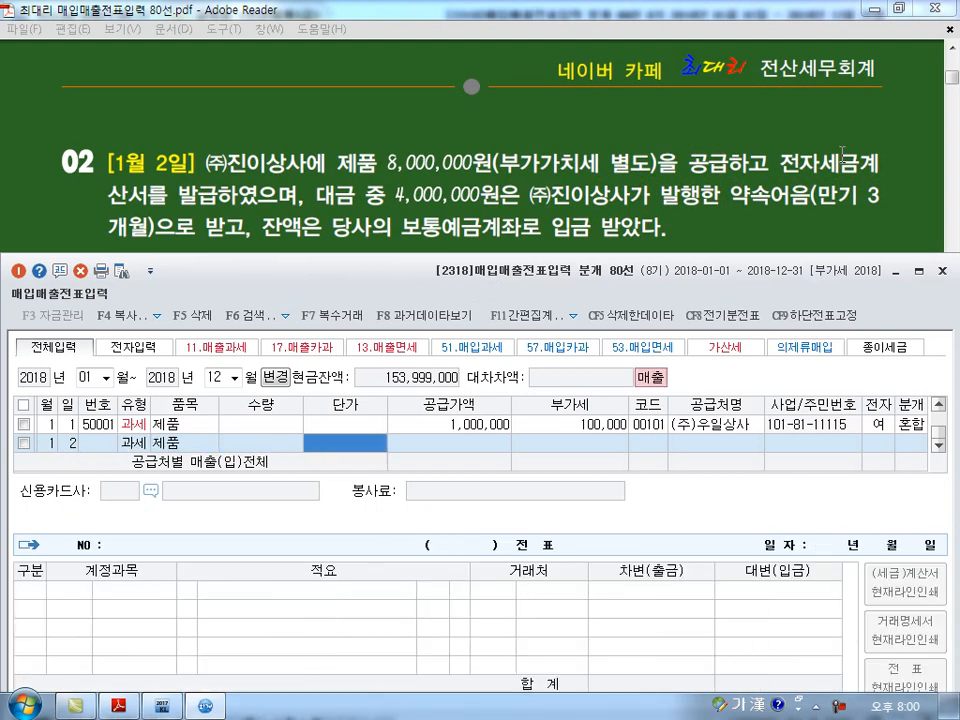
text(8000000)
key(Return)
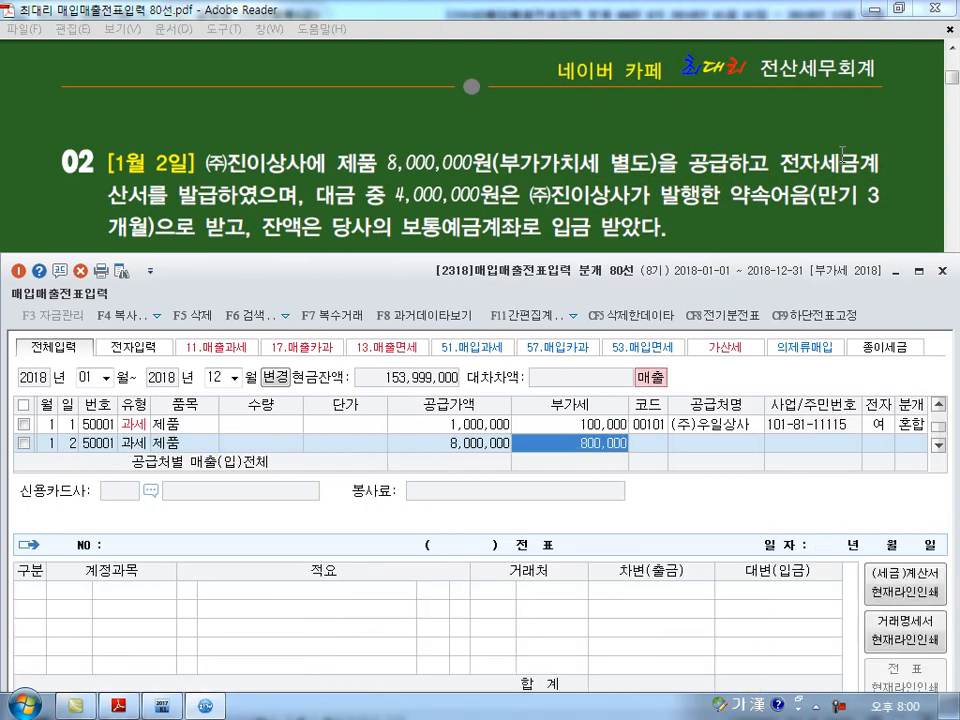
- Assign customer (주)진이상사 (code 102) to the January 2 sale, with electronic invoice 여 and journal type 혼합
key(Return)
text(102)
key(Return)
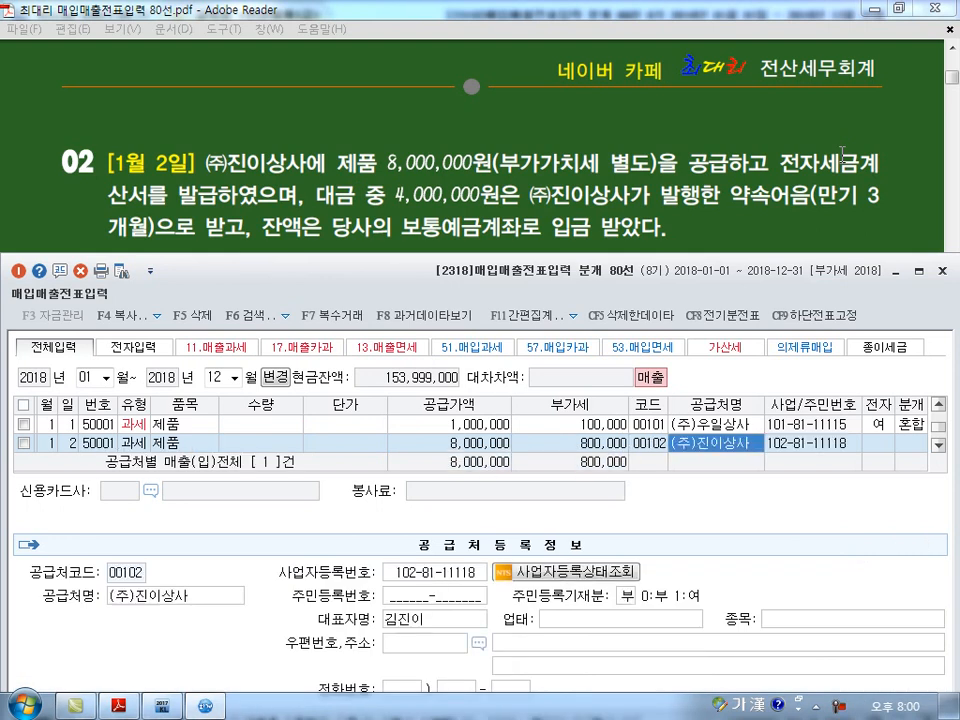
key(Return)
key(Return)
text(3)
key(Return)
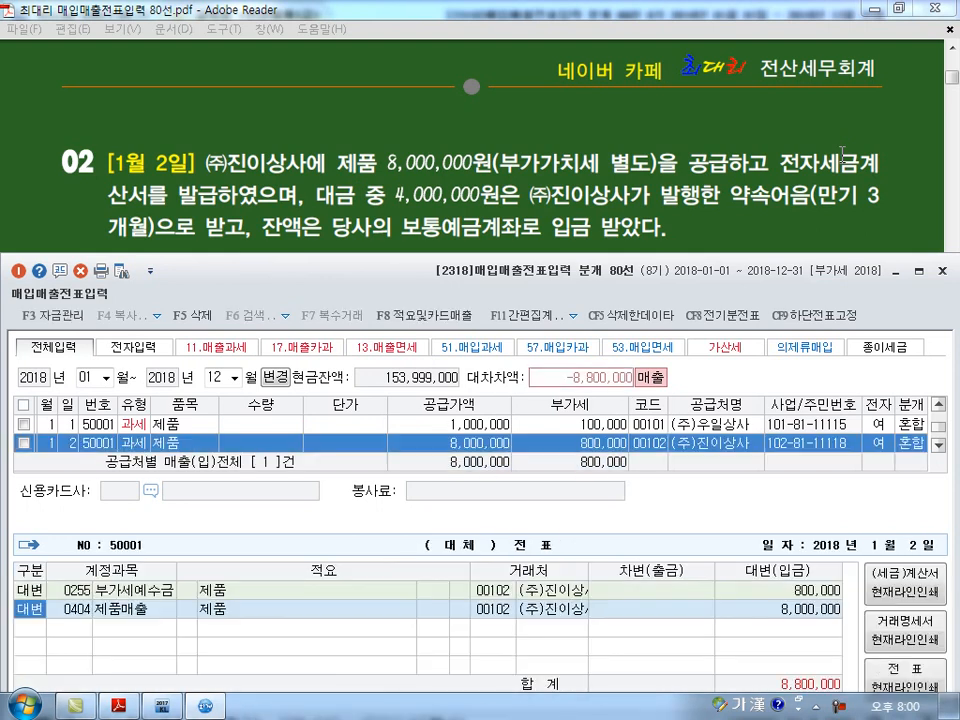
- Add a 차변 line for 받을어음 (110) of 4,000,000 to the January 2 voucher
key(Return)
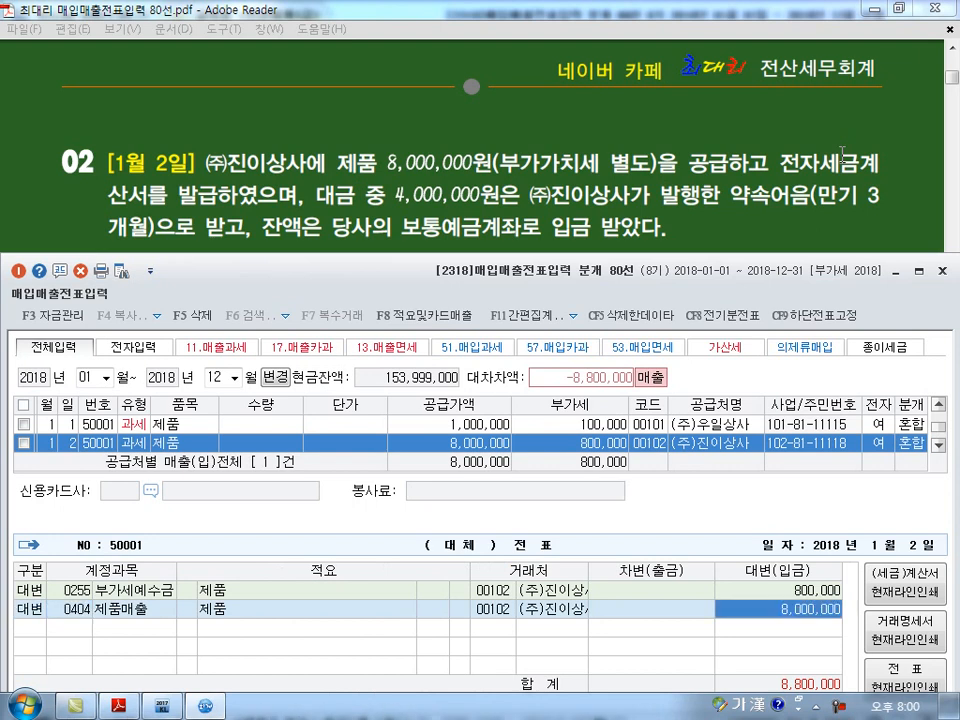
key(Return)
key(Return)
key(Return)
key(Return)
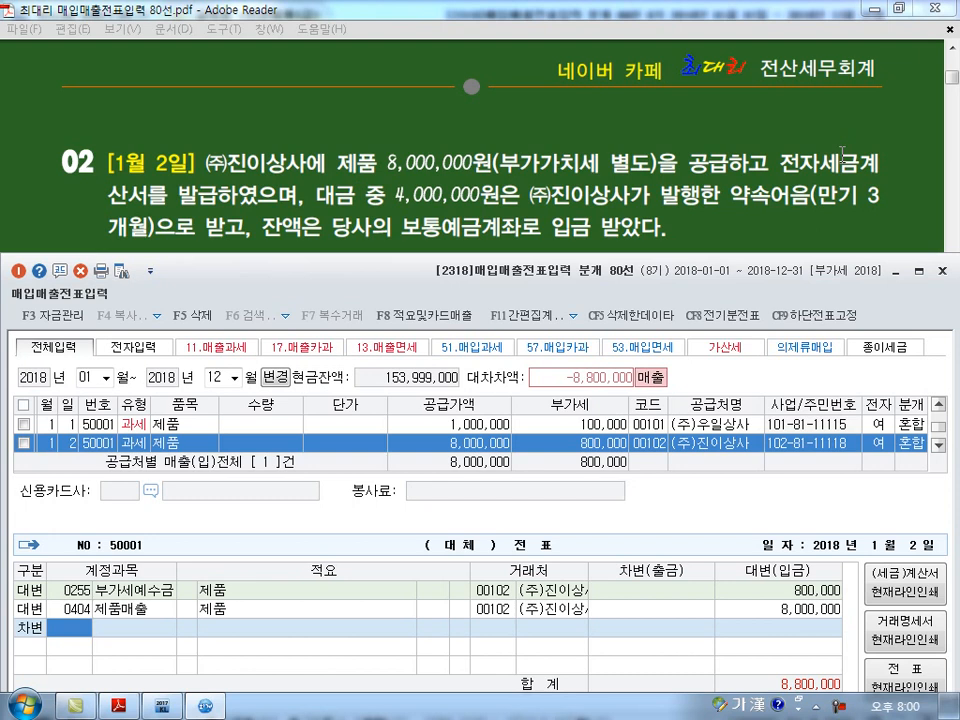
text(110)
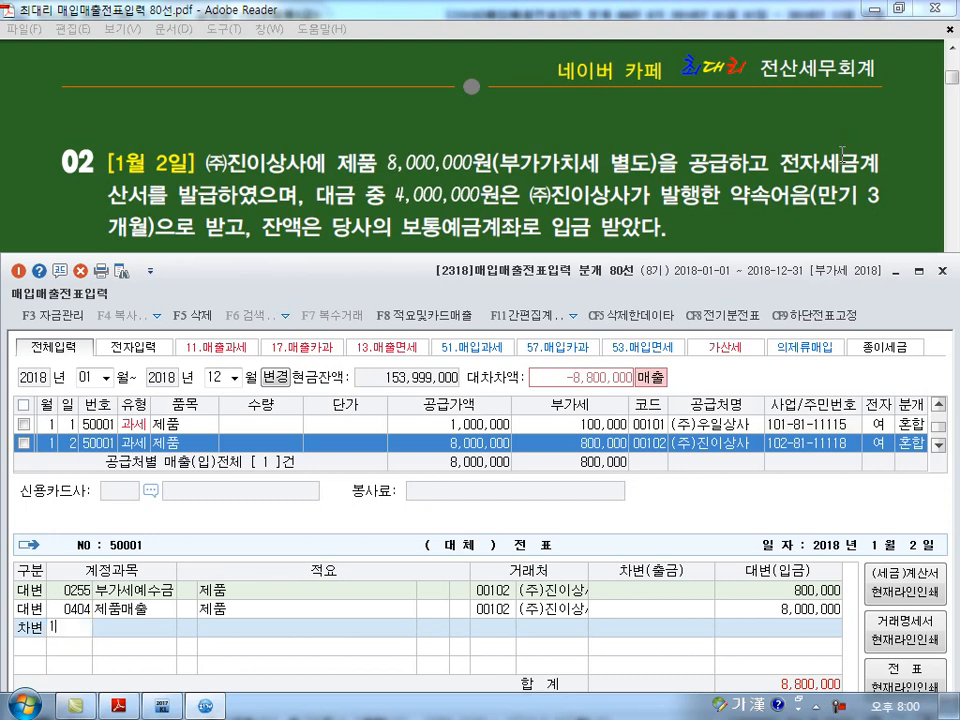
key(Return)
text(4000000)
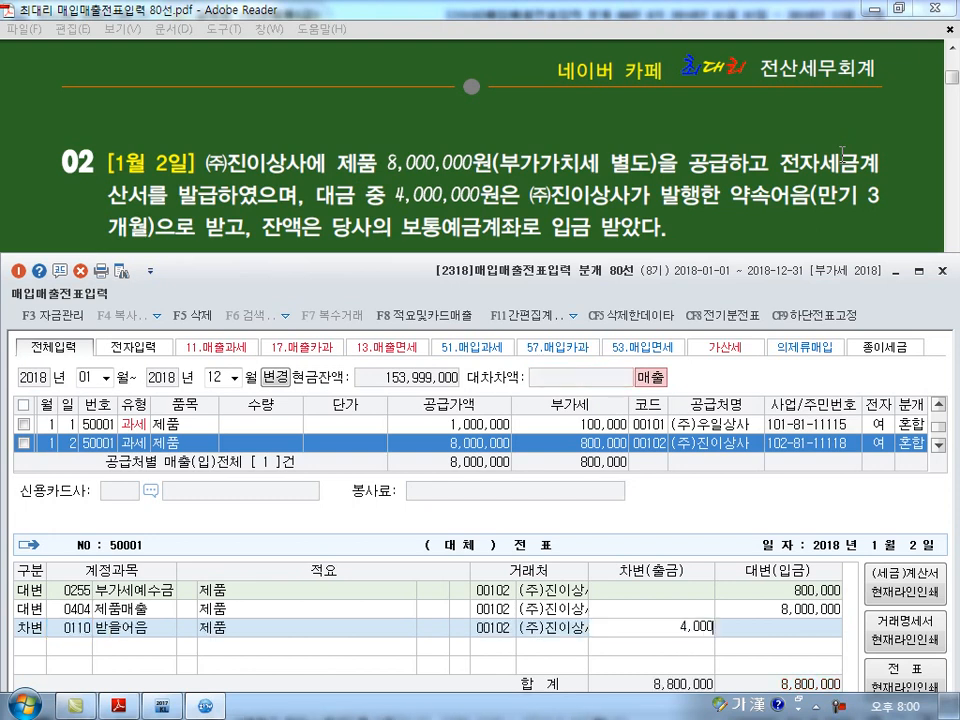
key(Return)
- Add a 차변 line for 보통예금 (103) with the remaining 4,800,000 and complete the January 2 voucher
text(3)
key(Return)
text(103)
key(Return)
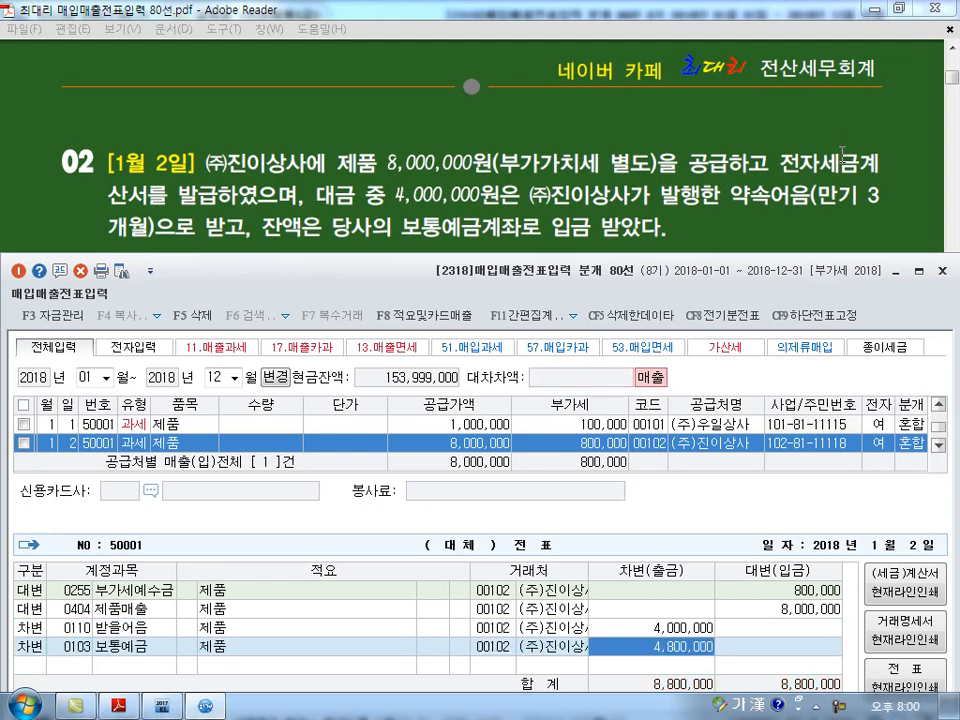
key(Return)
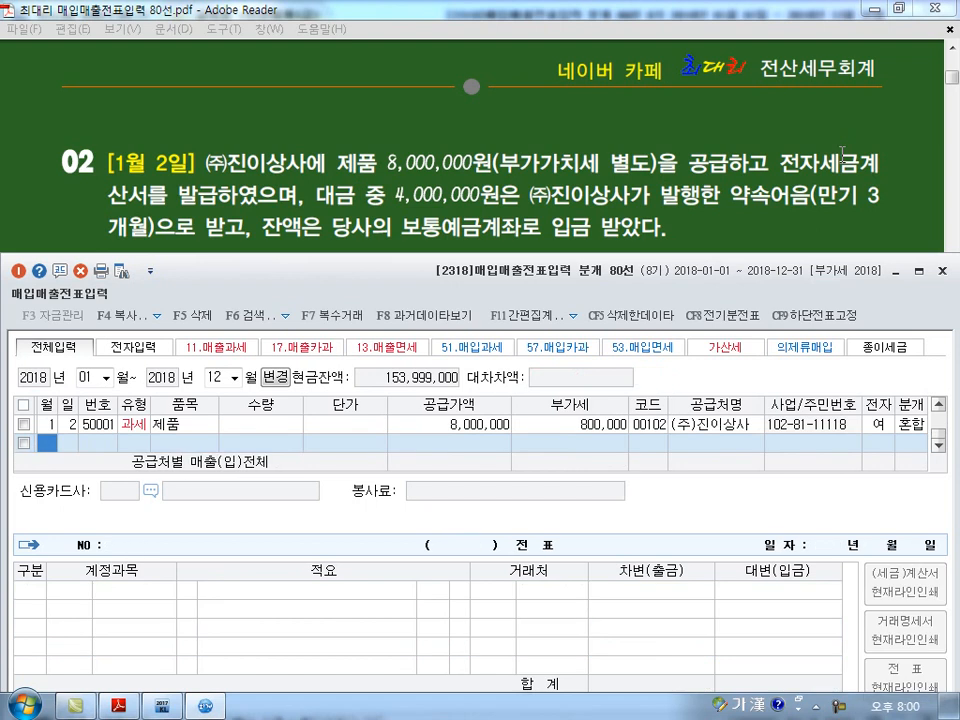
- Bring up question 03 in the PDF and start a new voucher row dated month 1, day 3
scroll(842, 155, down, 3)
text(1)
key(Return)
text(3)
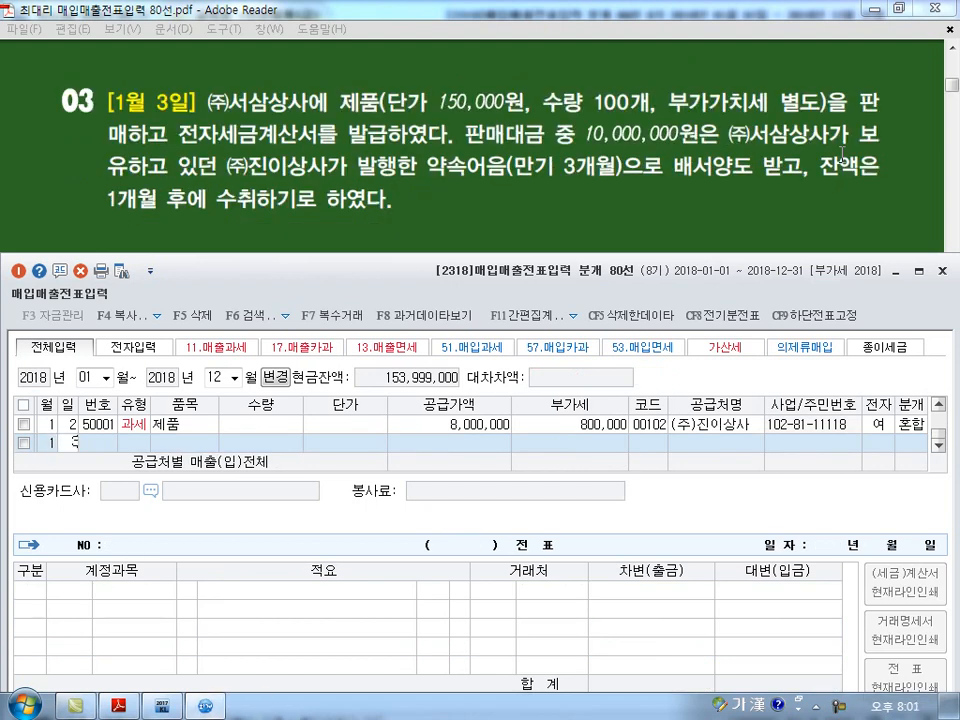
key(Return)
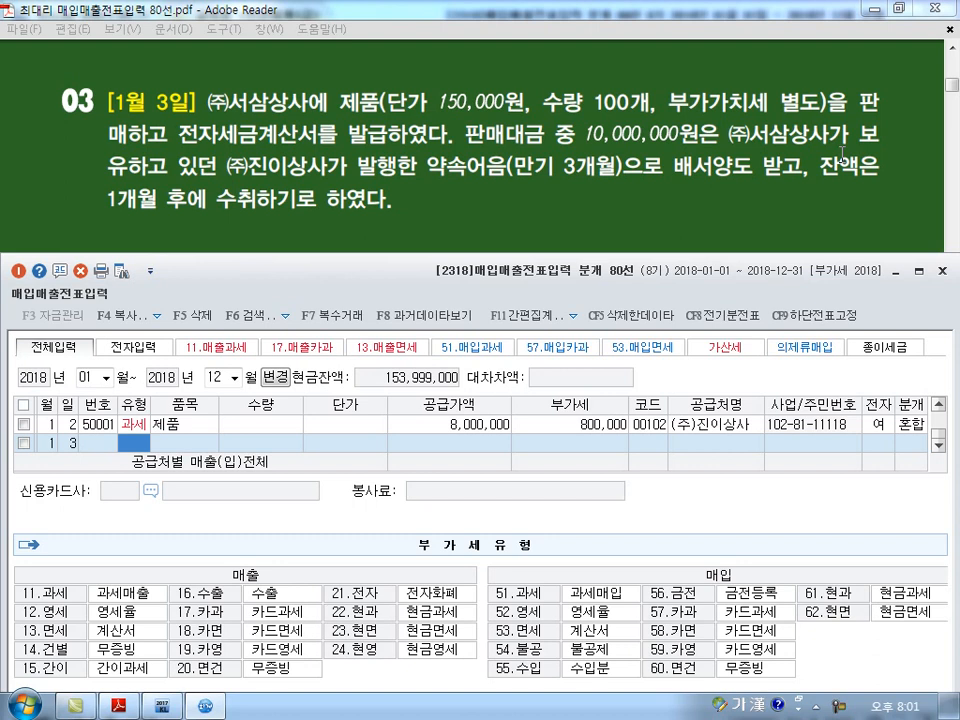
- Circle 판매 and underline 부가가치세 별도 and 전자세금계산서 in question 03, and clear the annotations
mouse_move(872, 82)
mouse_down()
mouse_move(848, 108)
mouse_move(874, 84)
mouse_up()
mouse_move(122, 120)
mouse_down()
mouse_move(100, 145)
mouse_move(124, 120)
mouse_up()
drag(668, 116, 790, 115)
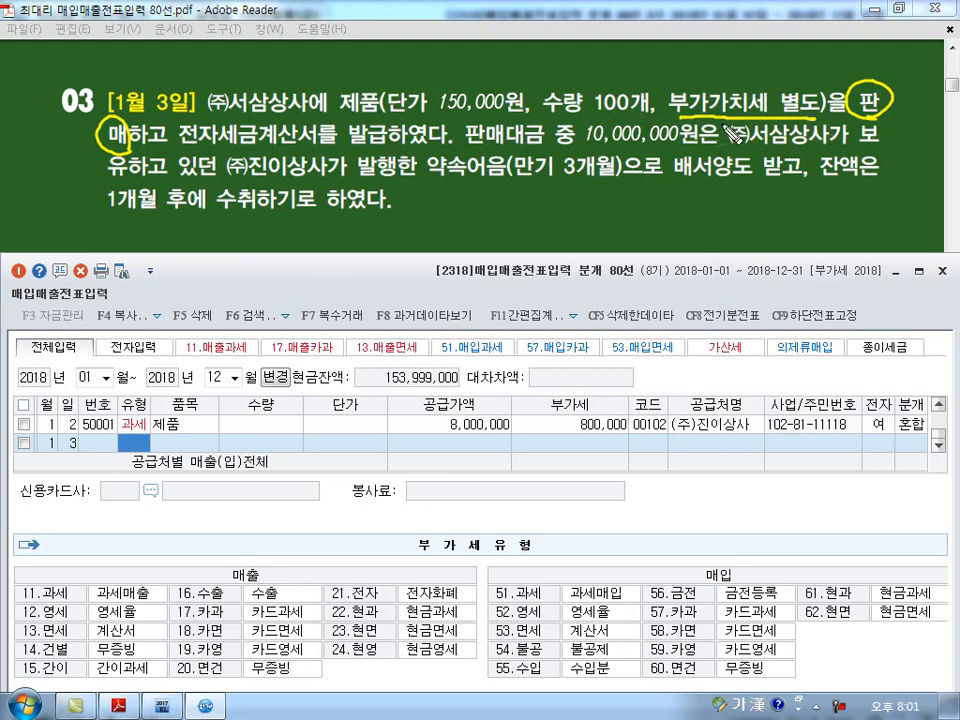
drag(193, 148, 340, 147)
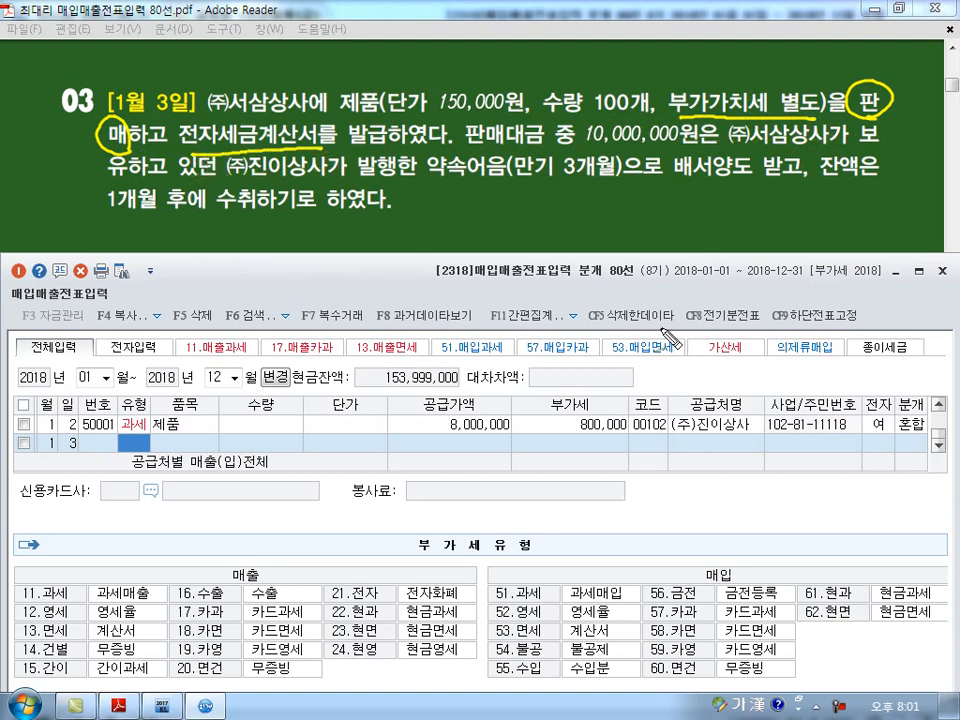
key(Escape)
- Fill the January 3 voucher with type 11 (과세), item 제품, quantity 100 and unit price 150,000
text(11)
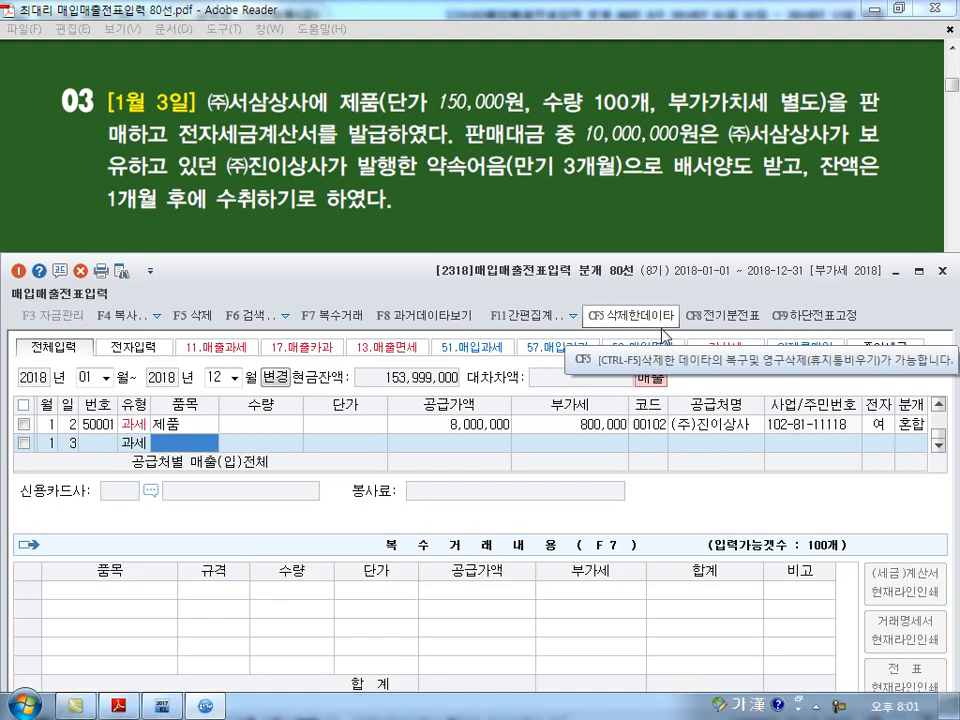
key(Return)
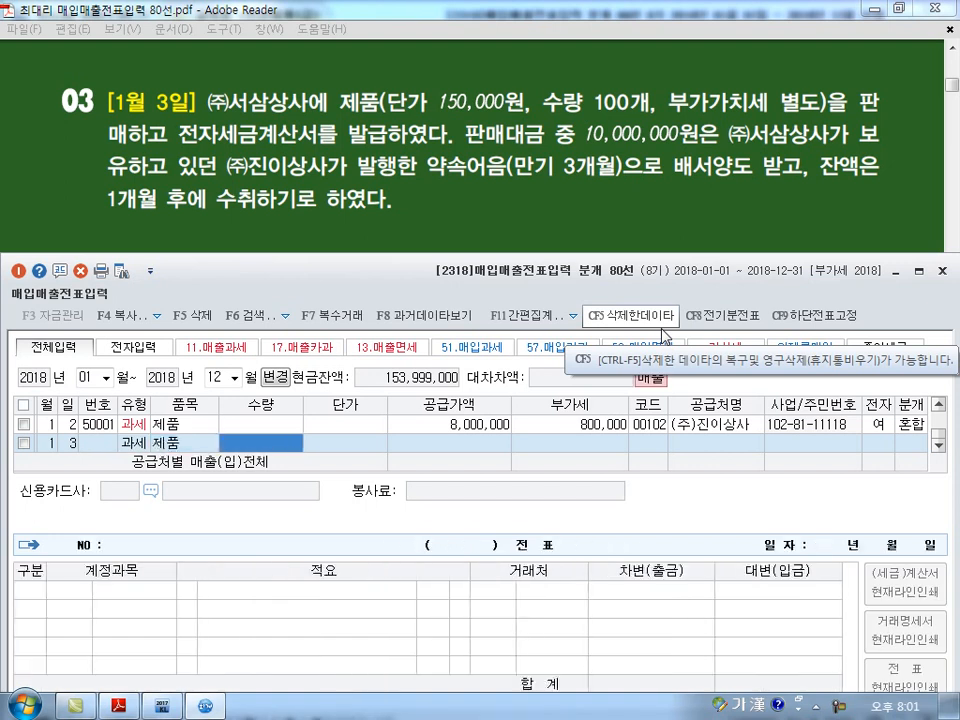
text(100000)
key(Return)
key(BackSpace)
key(BackSpace)
key(BackSpace)
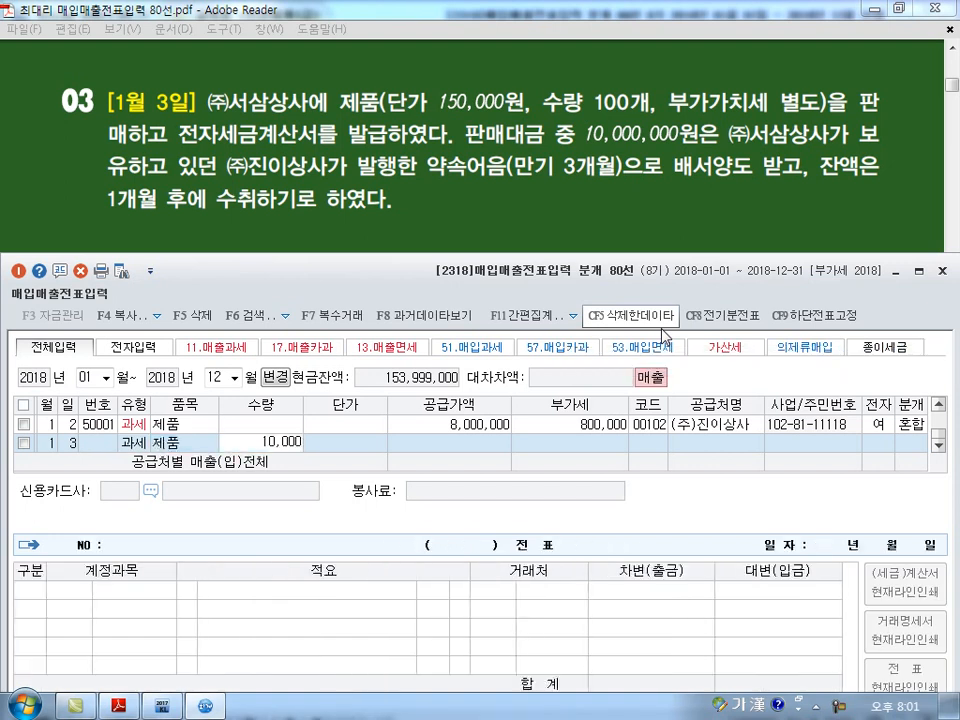
key(Return)
text(1500000)
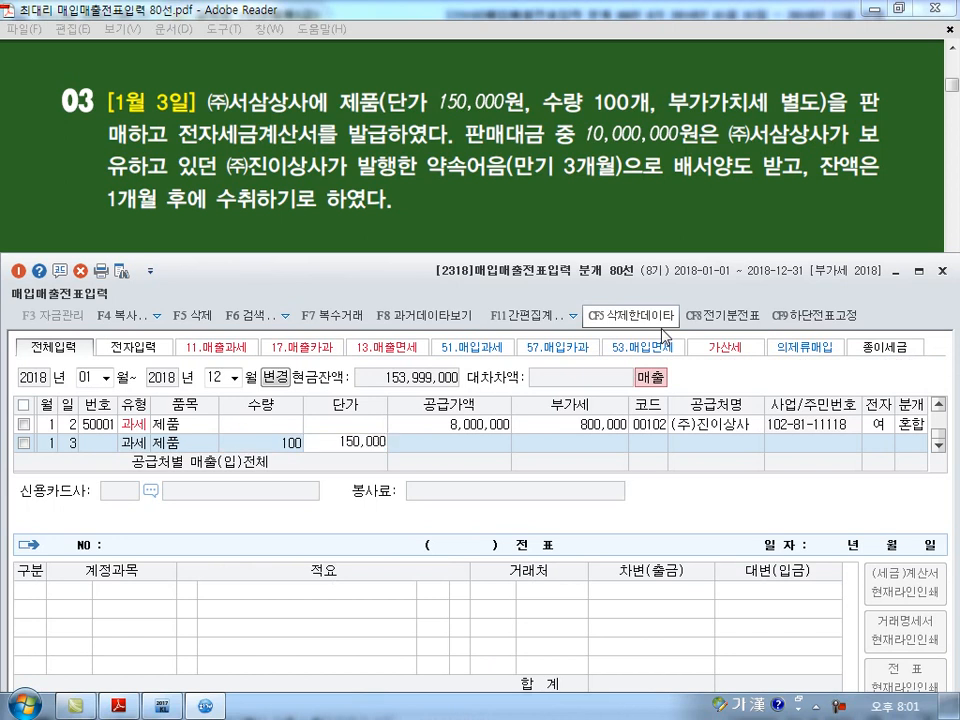
key(Return)
key(Return)
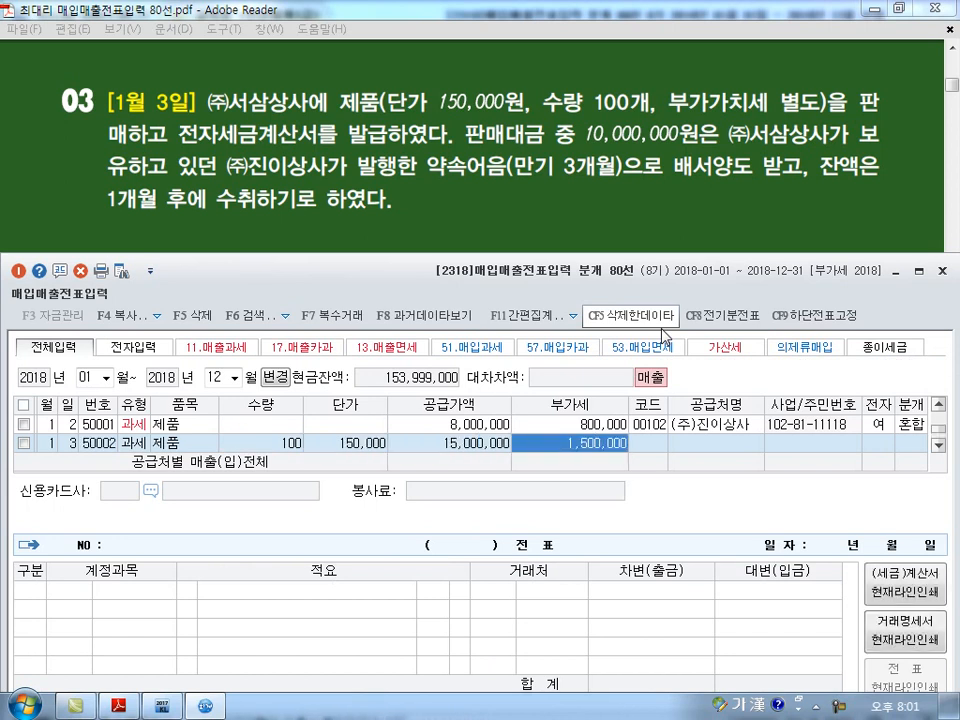
- Set the January 3 voucher's supplier code to 103 ((주)서삼상사), mark it 전자 여 and choose 혼합 (3) as 분개
key(Return)
text(103)
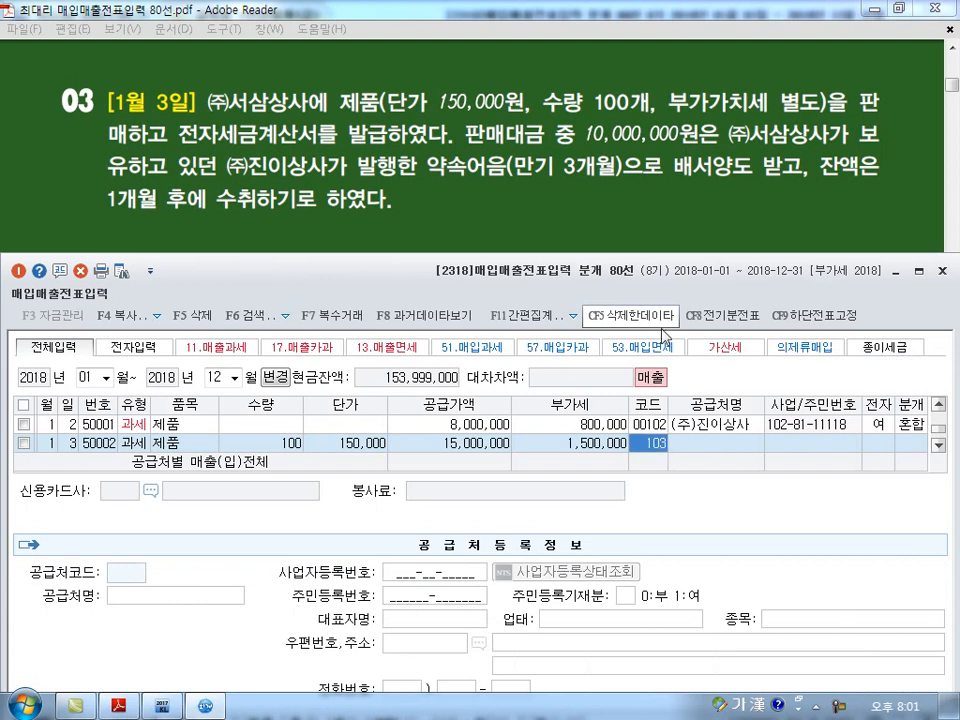
key(Return)
key(Return)
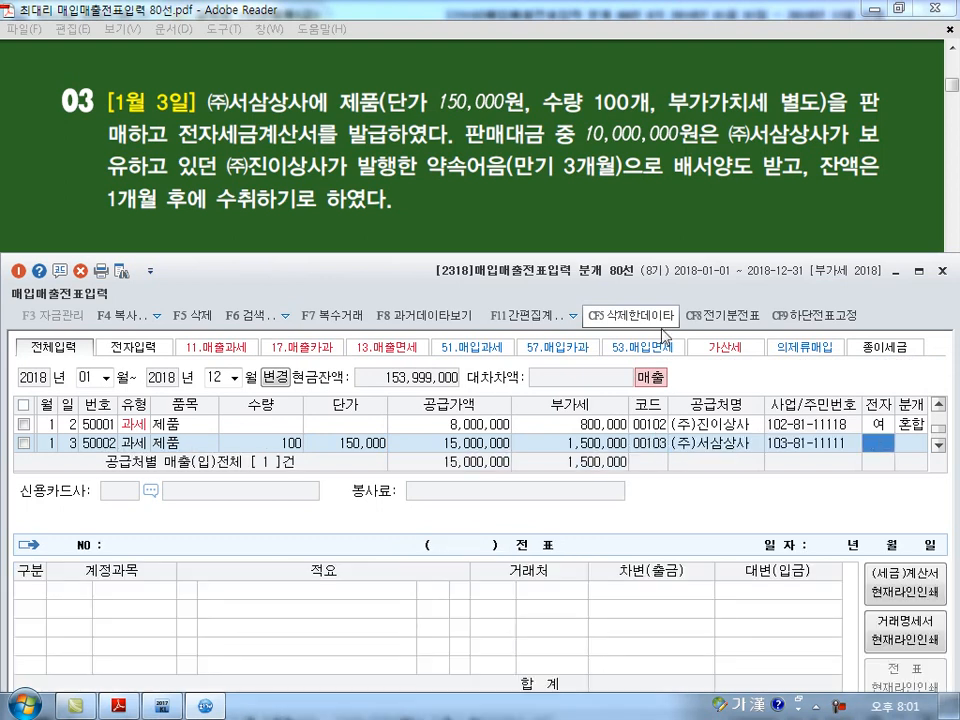
text(1)
key(Return)
text(3)
key(Return)
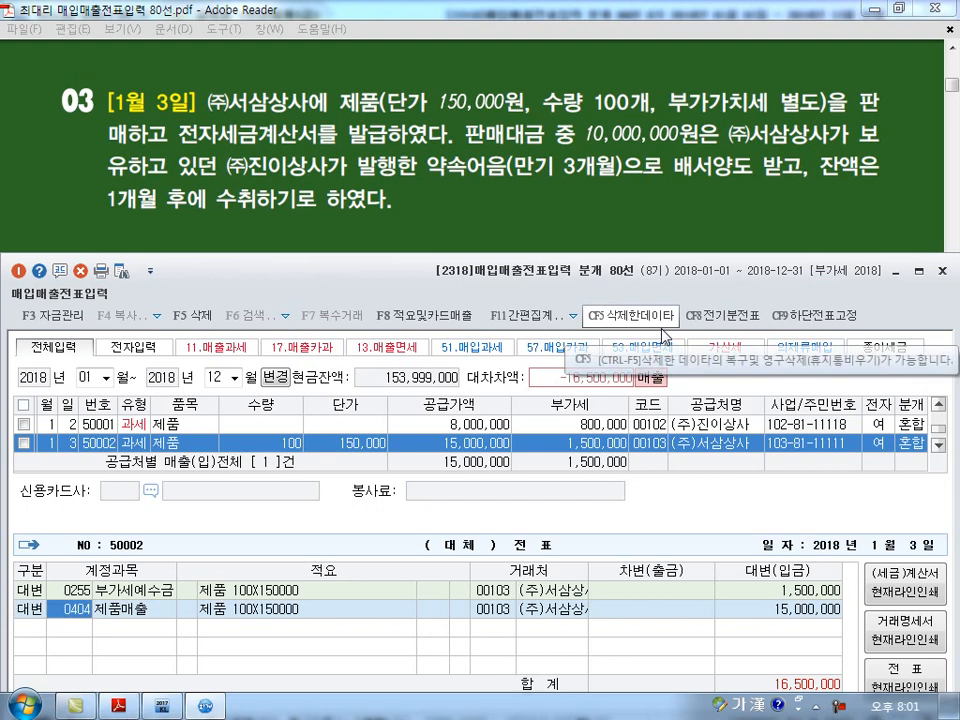
key(Return)
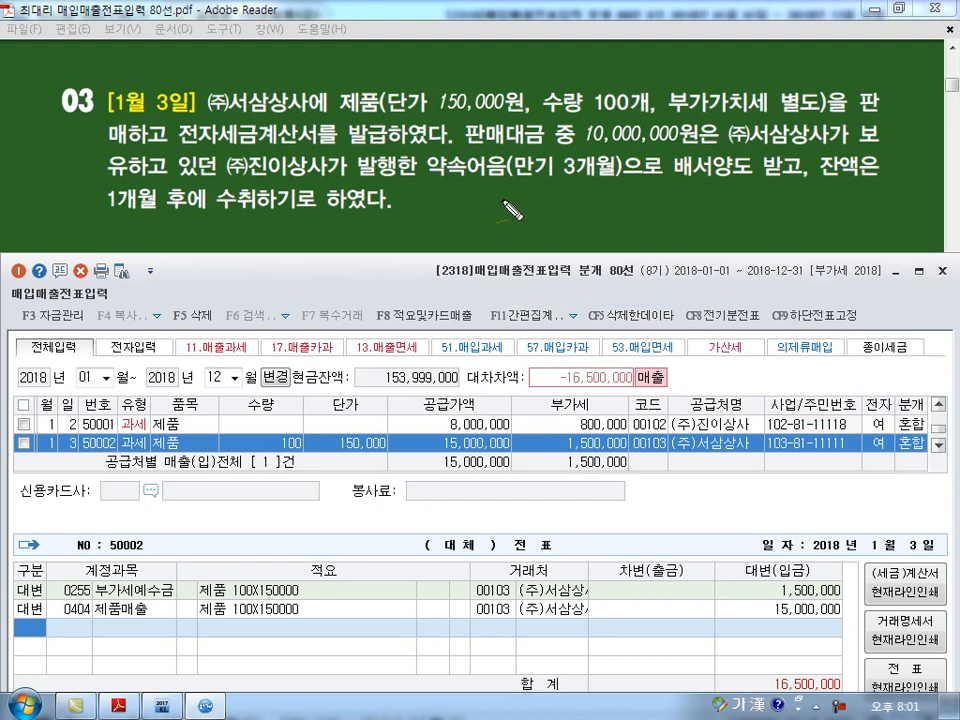
- Underline 배서양도 in question 03 and add a 차변 line for 받을어음 (110) of 10,000,000 to the January 3 voucher
drag(677, 199, 750, 195)
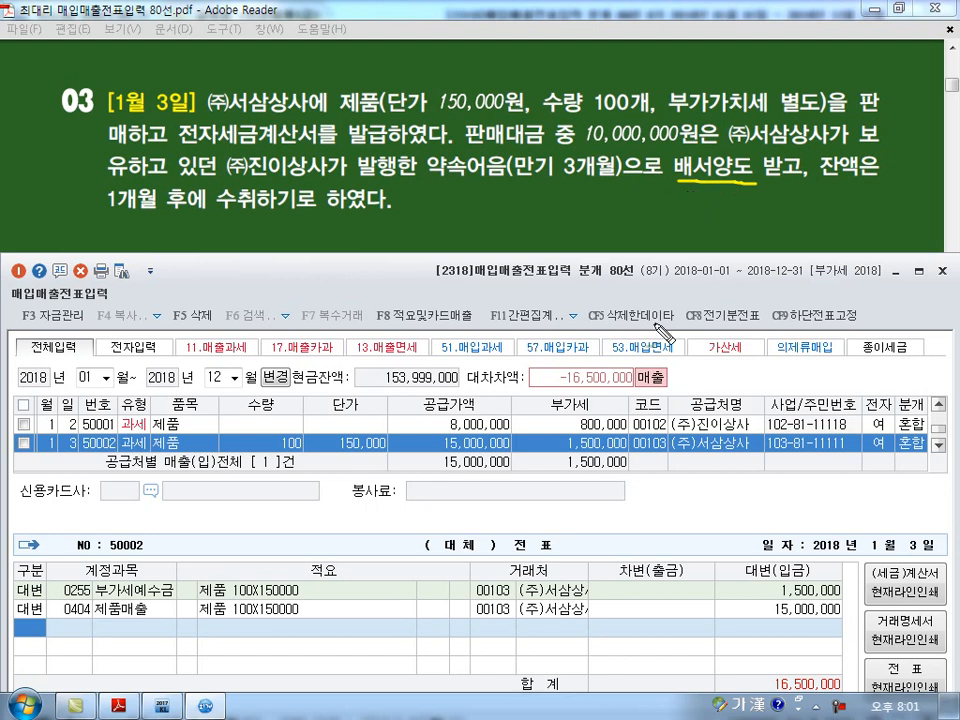
text(3)
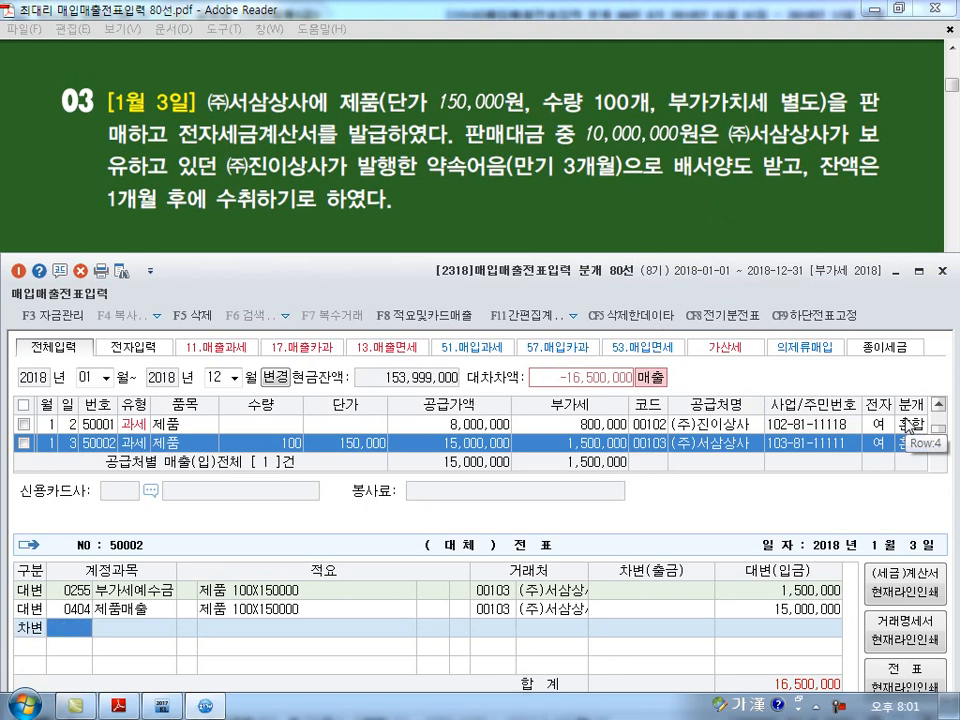
text(110)
key(Return)
key(Return)
text(10,000,000)
key(Return)
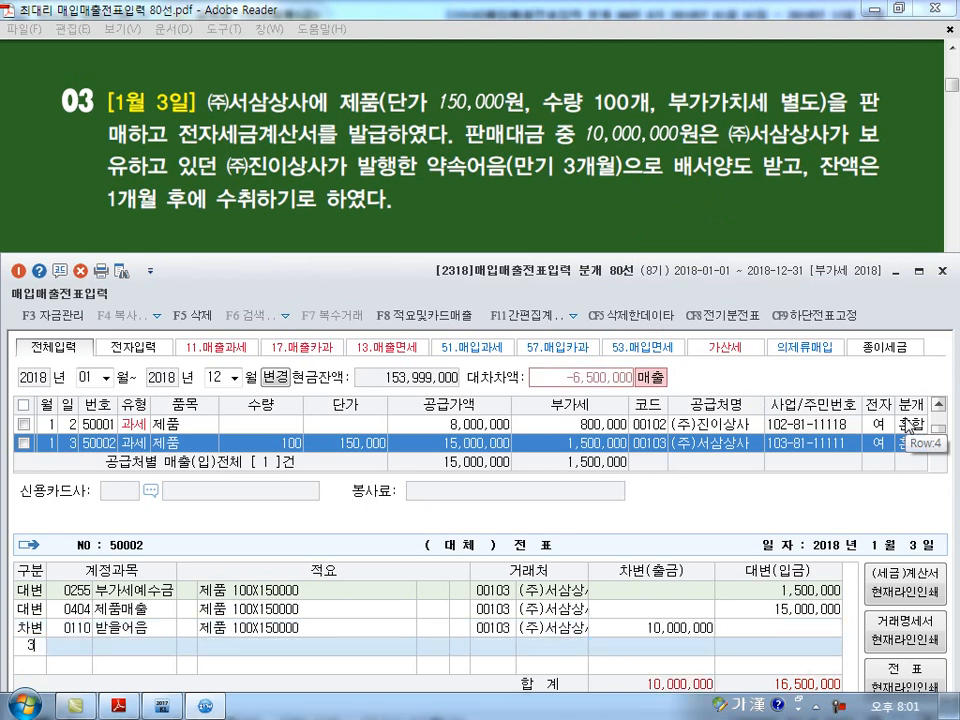
- Add a 차변 line for 외상매출금 (108) with the remaining 6,500,000 to the January 3 voucher
key(3)
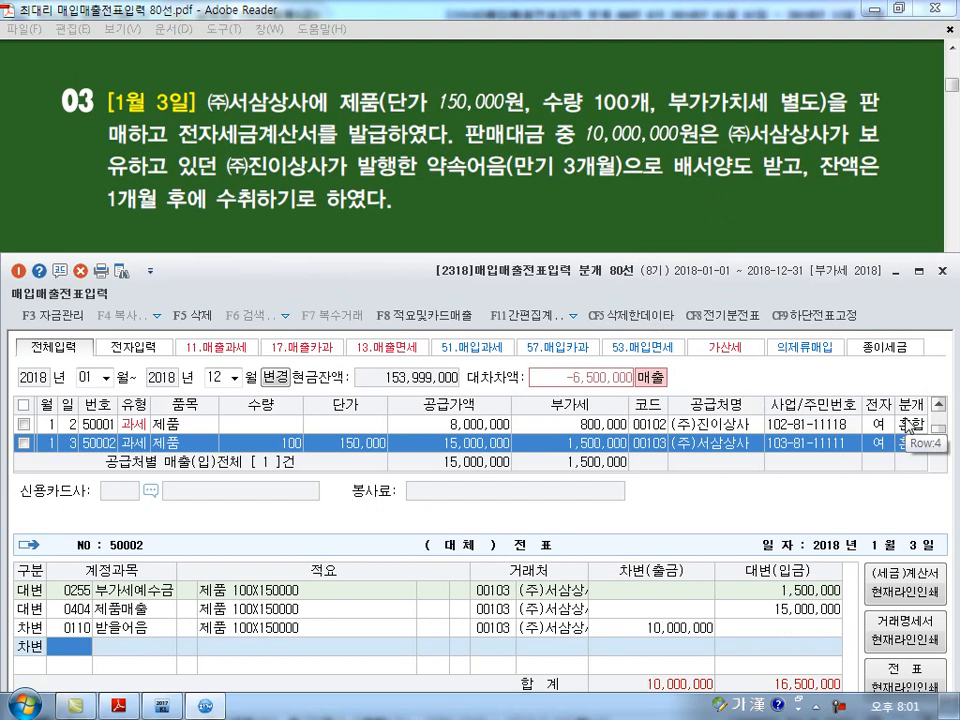
text(108)
key(Return)
key(Return)
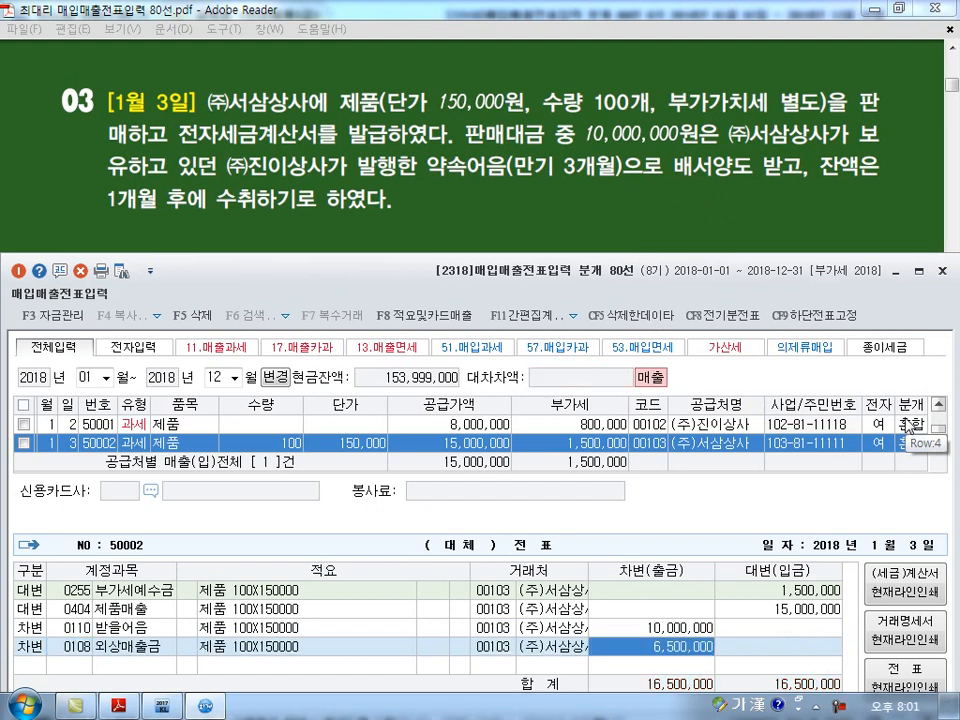
- Mark the endorsement from (주)진이상사 to (주)서삼상사 in question 03, circle the 받을어음 line's 거래처 code, and clear the annotations
key(Left)
key(Left)
key(Up)
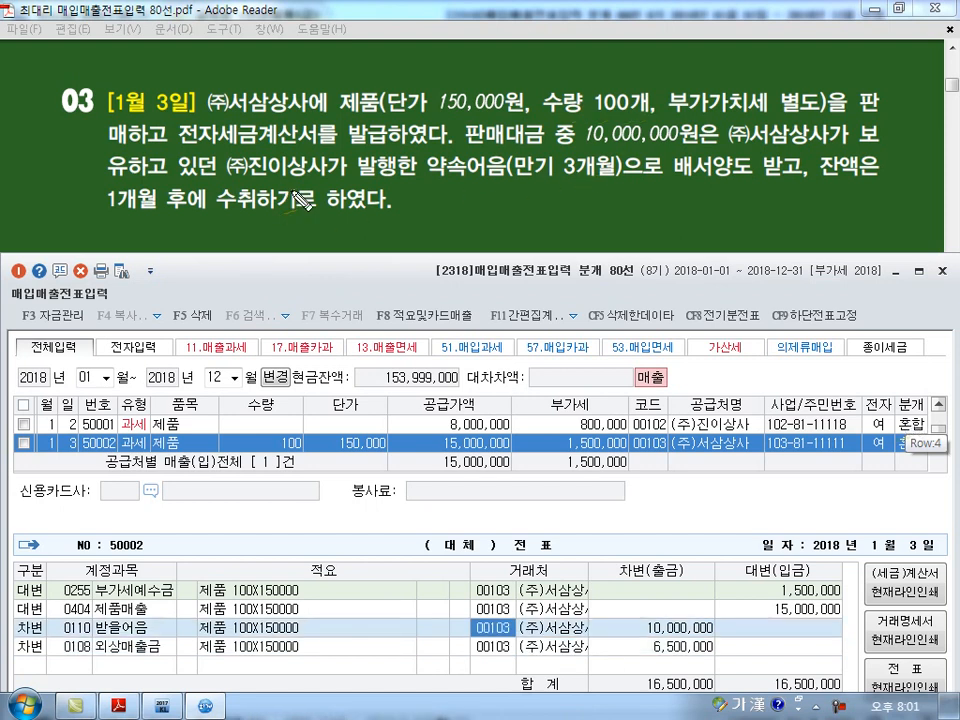
mouse_move(290, 180)
mouse_down()
mouse_move(228, 175)
mouse_move(300, 165)
mouse_move(383, 200)
mouse_move(565, 165)
mouse_move(797, 158)
mouse_move(800, 112)
mouse_move(725, 135)
mouse_move(745, 150)
mouse_move(747, 247)
mouse_move(750, 222)
mouse_up()
mouse_move(508, 625)
mouse_down()
mouse_move(480, 630)
mouse_move(485, 642)
mouse_up()
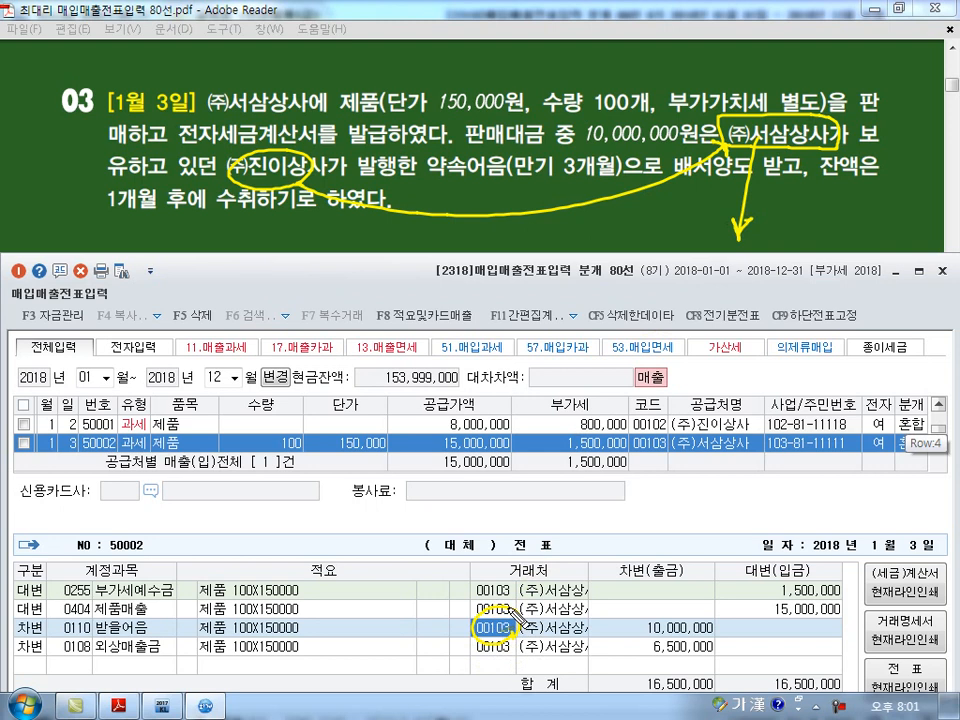
key(Escape)
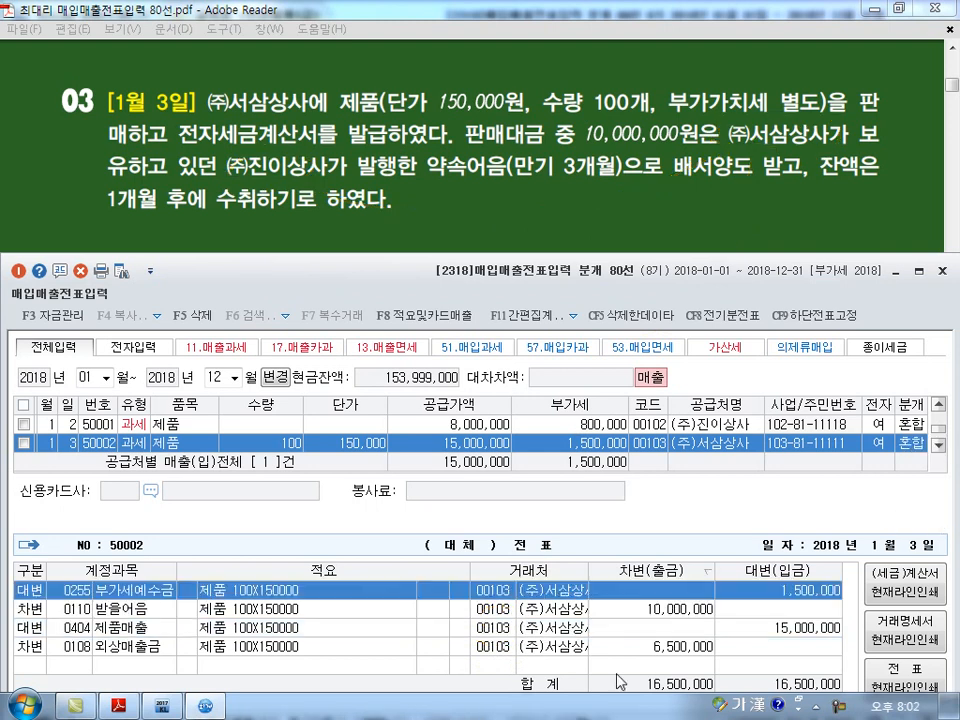
- Enter 거래처 code 102 on the 제품매출 line and complete the January 3 voucher
click(500, 628)
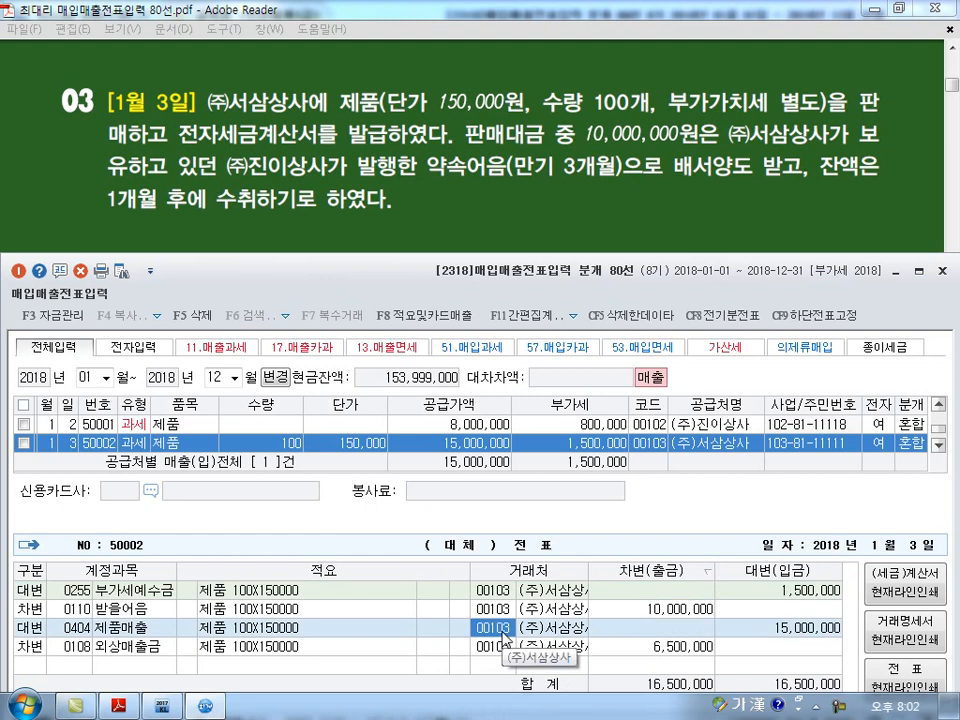
text(102)
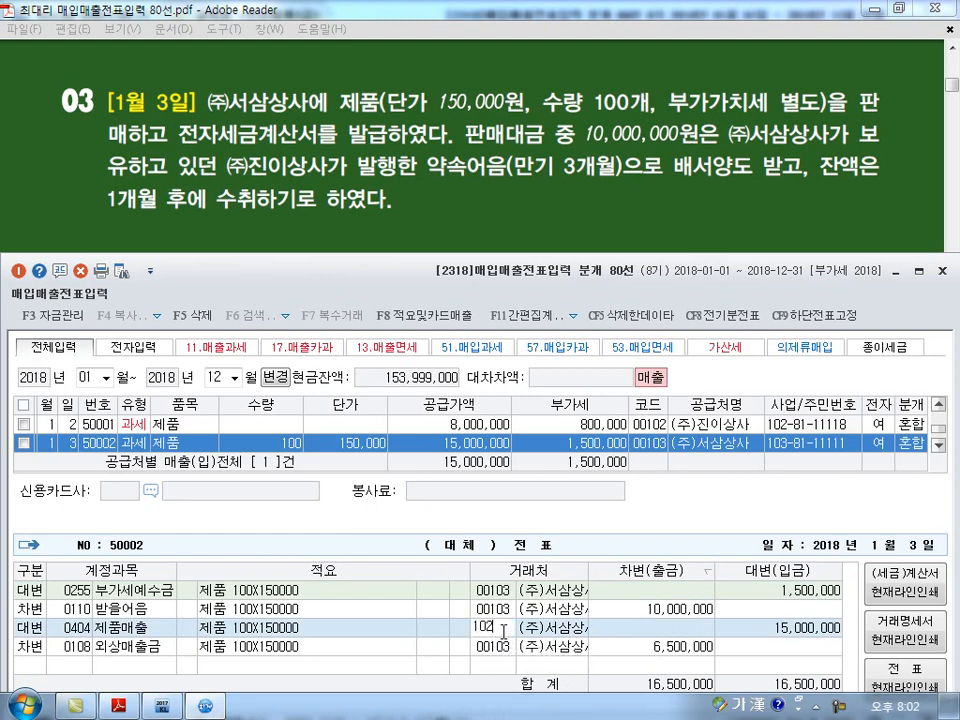
key(Return)
key(Return)
key(Return)
key(Return)
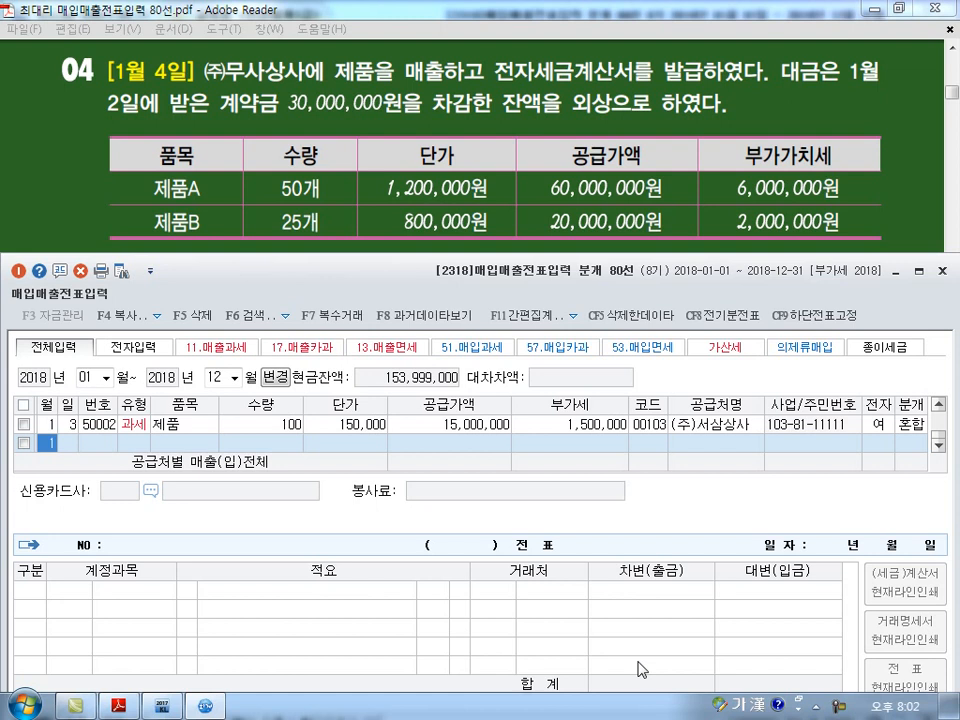
- Enter a new voucher row dated January 4 with type 11 (과세), briefly marking up 매출 and 전자세금계산서 in question 04
click(64, 442)
text(4)
key(Return)
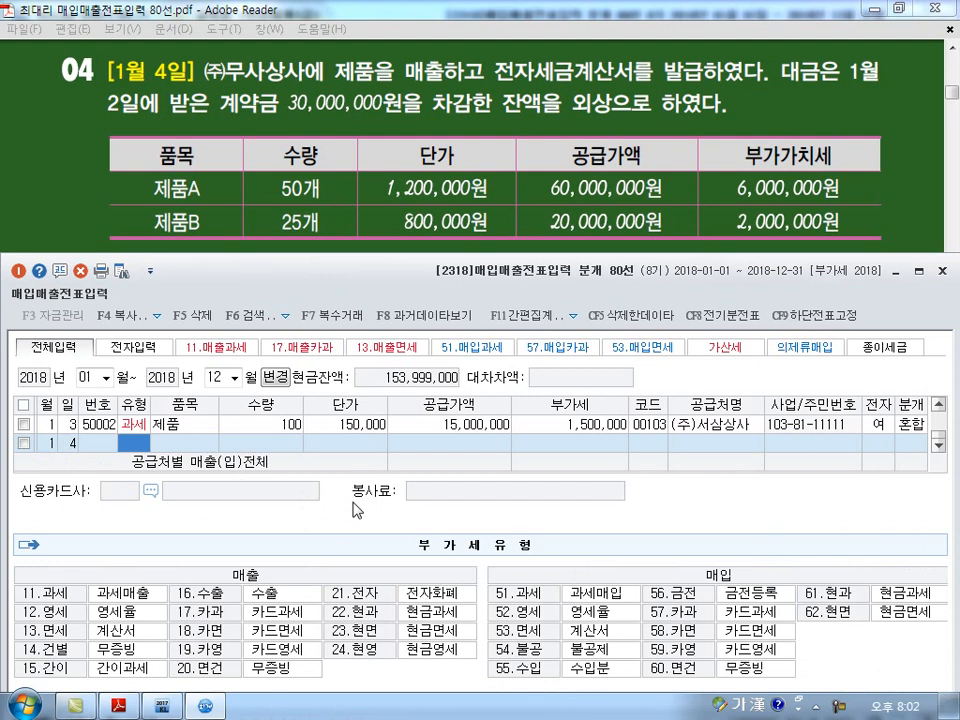
mouse_move(398, 62)
mouse_down()
mouse_move(392, 76)
mouse_move(449, 100)
mouse_move(632, 86)
mouse_up()
mouse_move(822, 238)
mouse_down()
mouse_move(727, 205)
mouse_move(868, 221)
mouse_up()
key(Escape)
text(11)
key(Return)
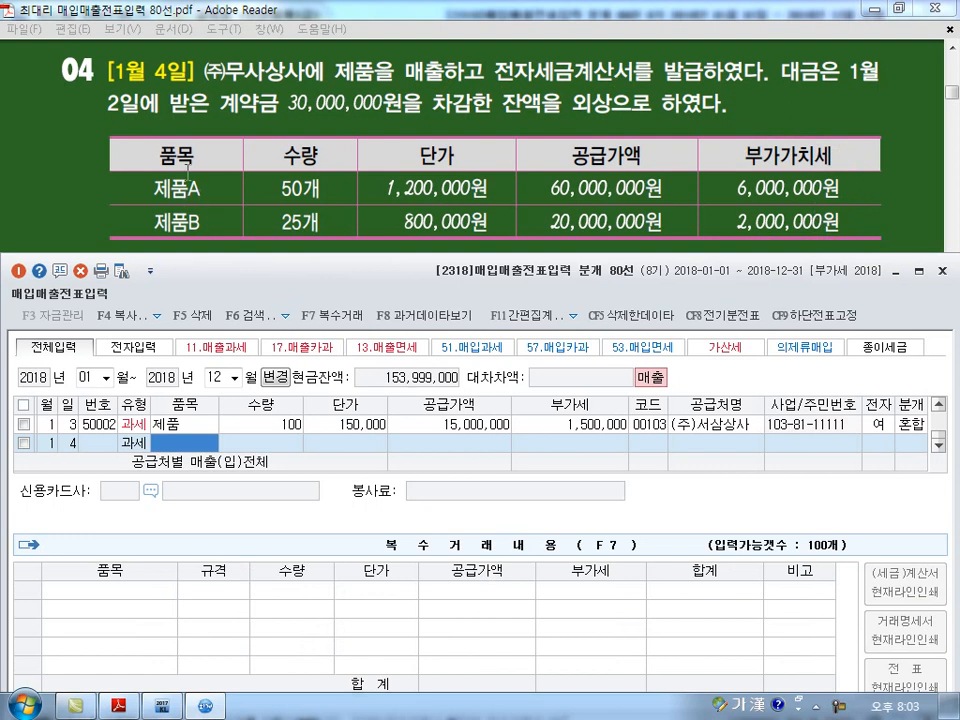
- Open the 복수거래 entry for the January 4 voucher and add 제품A with quantity 50 and unit price 1,200,000
click(349, 324)
key(Hangul)
text(wpvn)
key(BackSpace)
key(BackSpace)
key(BackSpace)
key(BackSpace)
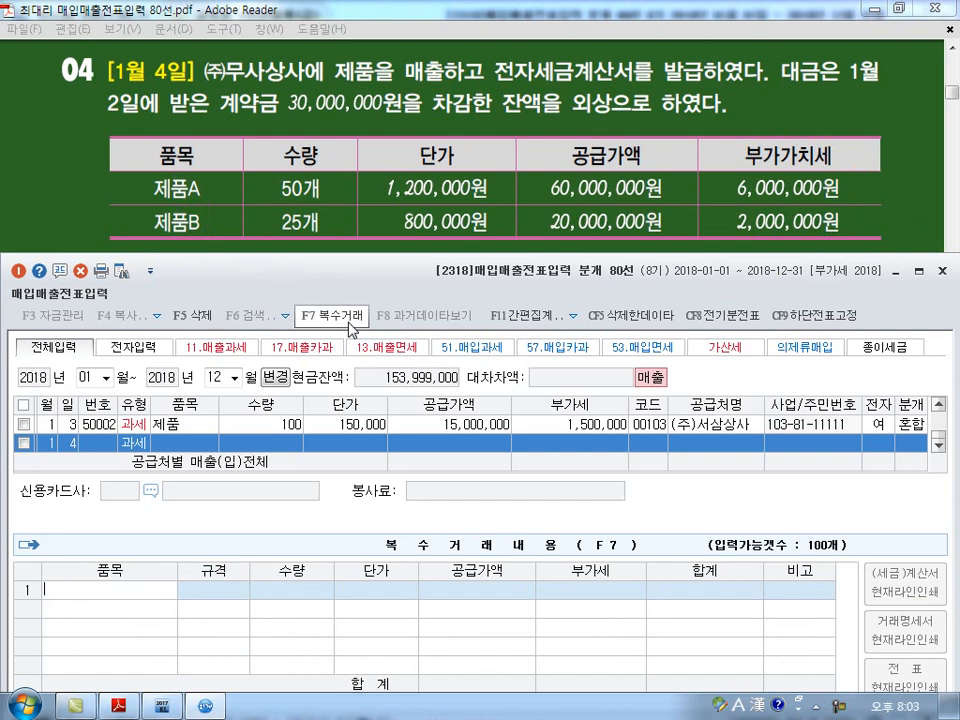
text(제품A)
key(Return)
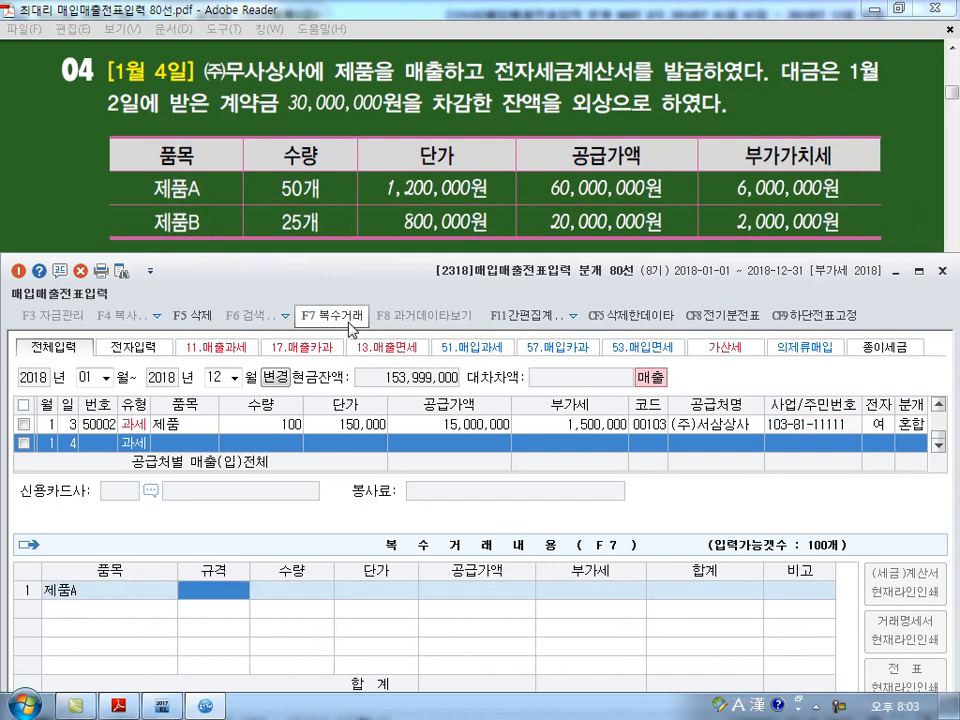
key(Return)
text(50)
key(Return)
text(1,200,000)
key(Return)
key(Return)
- Add 제품B with quantity 25 and unit price 800,000 as the second 복수거래 item and return to the voucher row
text(제품)
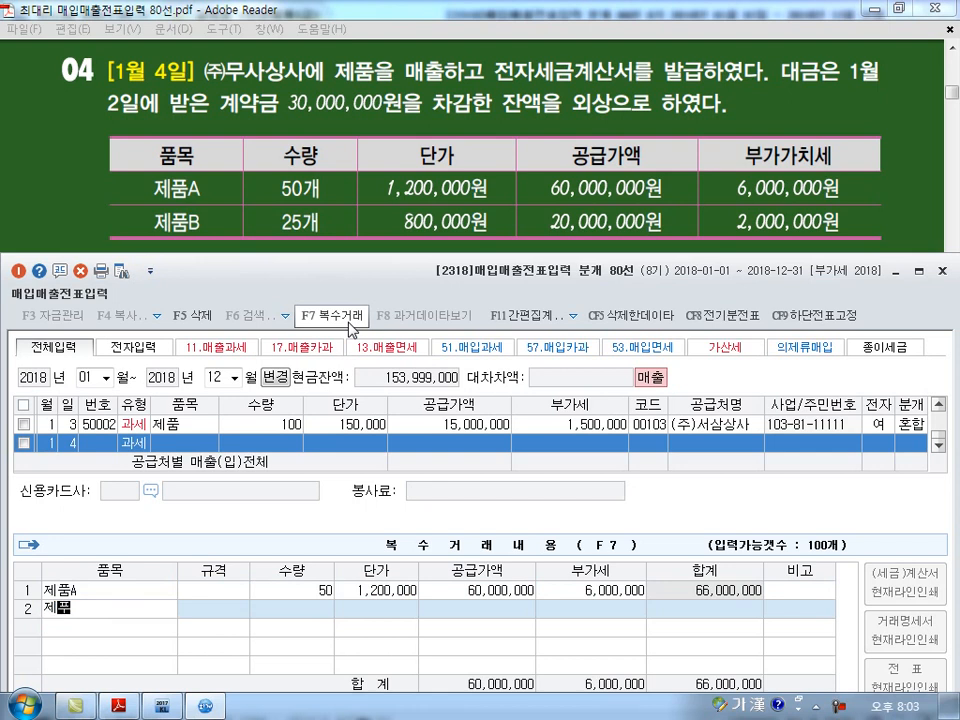
text(B)
key(Return)
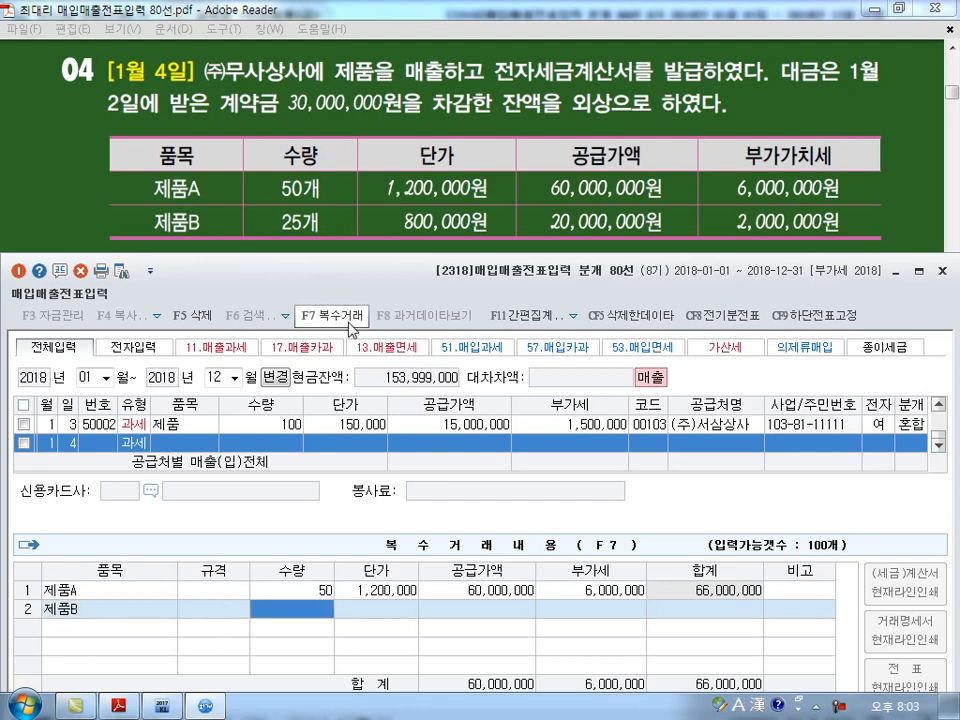
text(25)
key(Return)
text(800000)
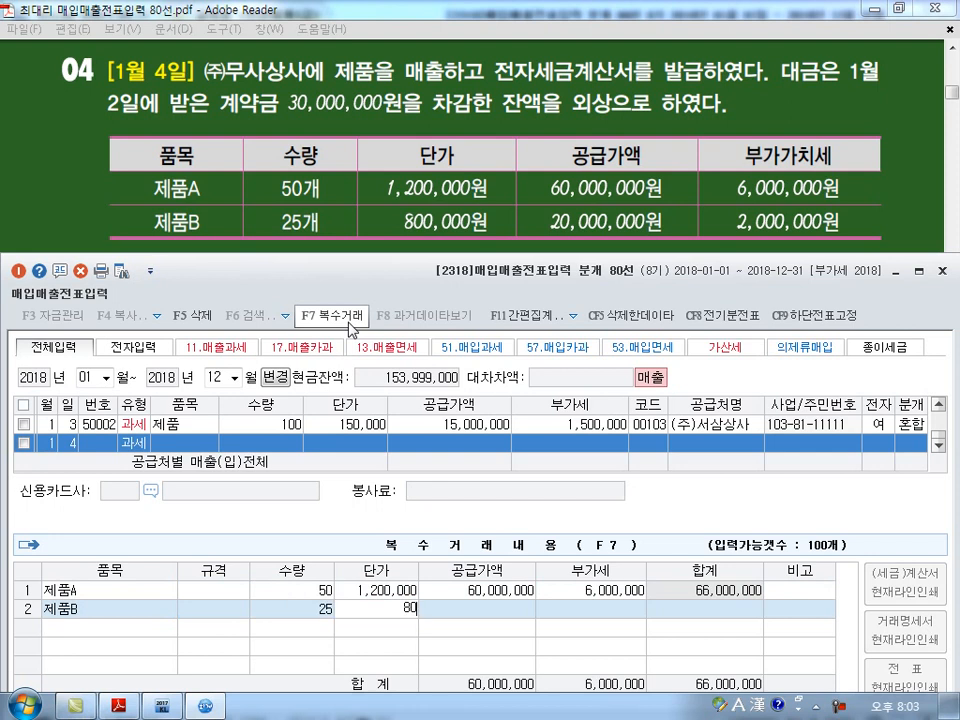
key(Return)
key(Return)
key(Return)
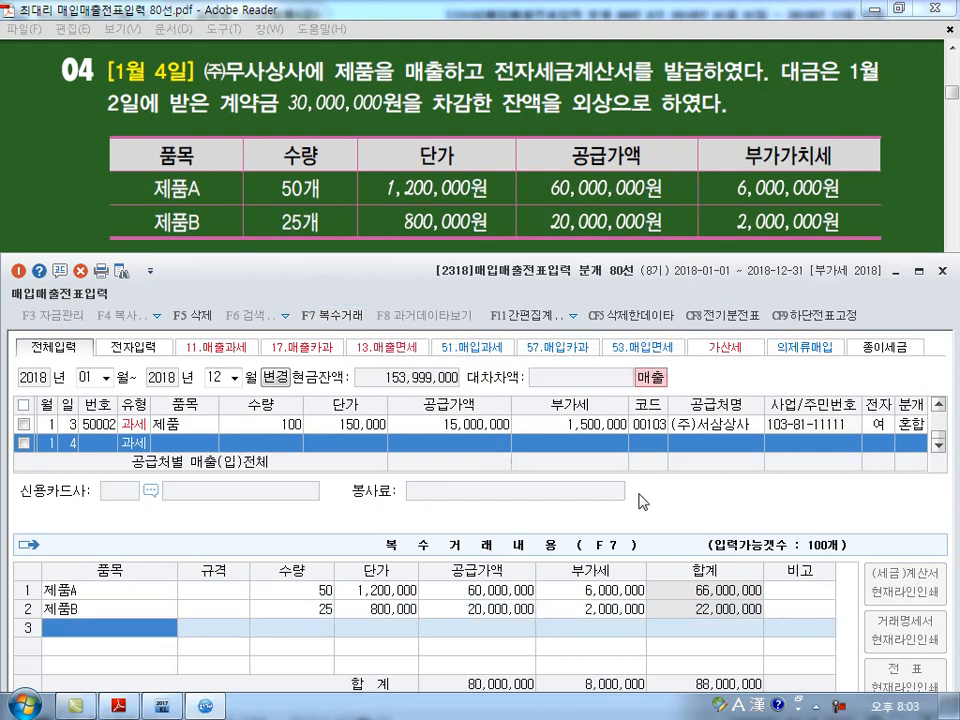
key(Escape)
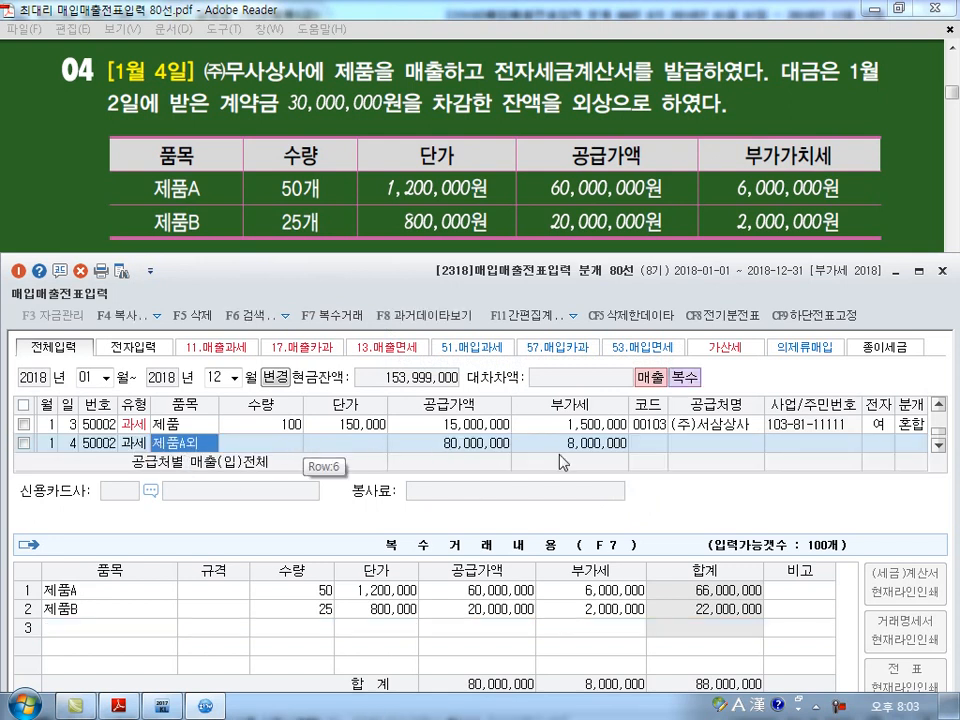
- Set the January 4 voucher's supplier code to 104 ((주)무사상사), mark it 전자 여 and choose 혼합 (3) as 분개
click(650, 446)
text(104)
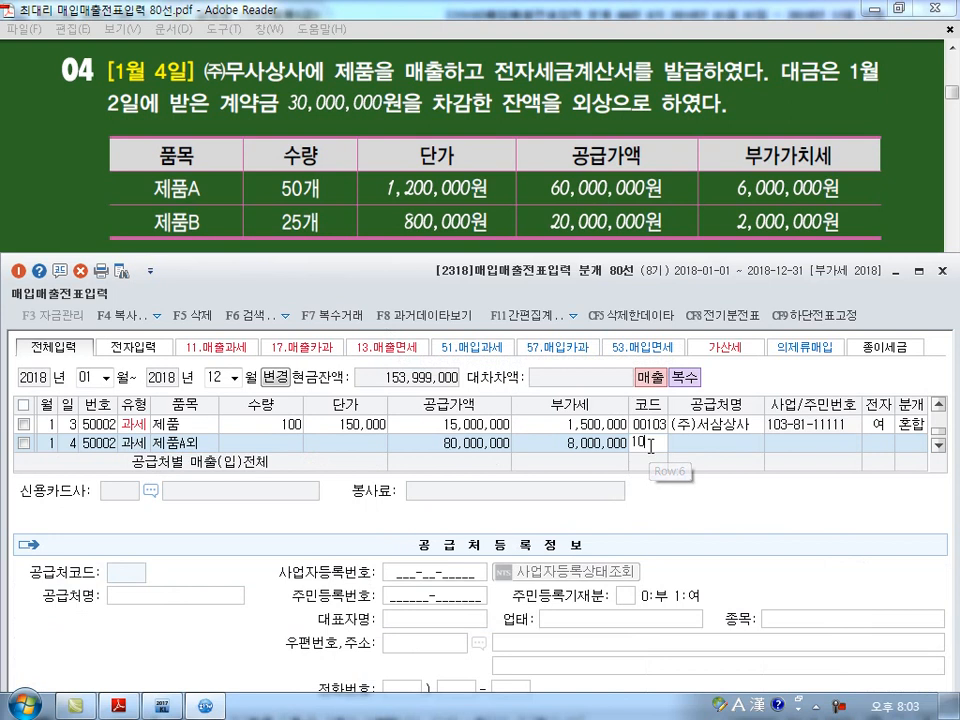
key(Return)
key(Return)
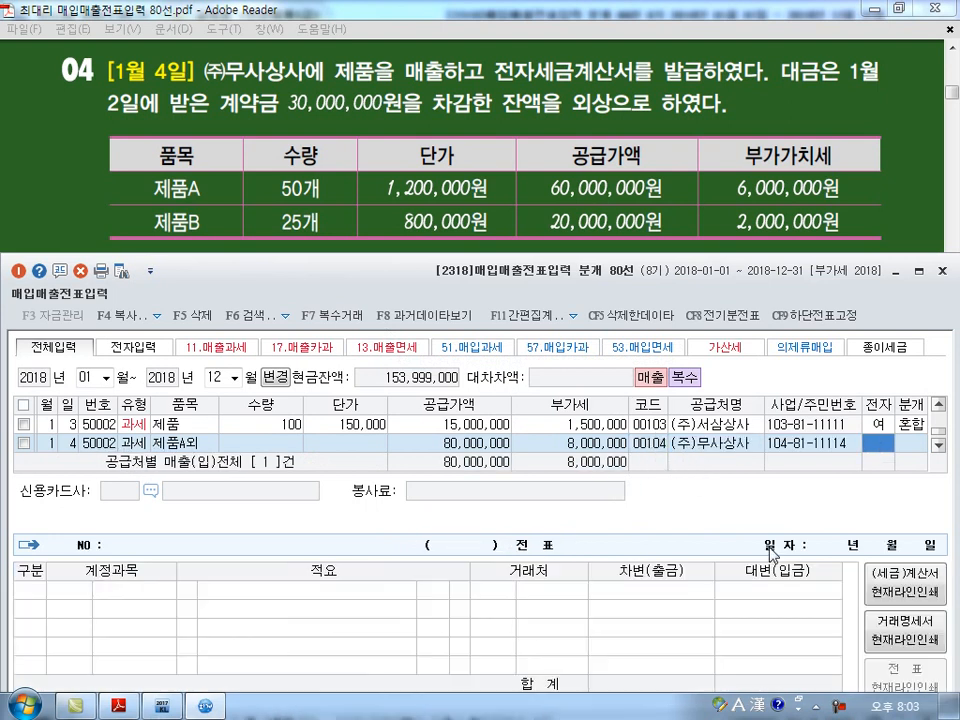
text(1)
key(Return)
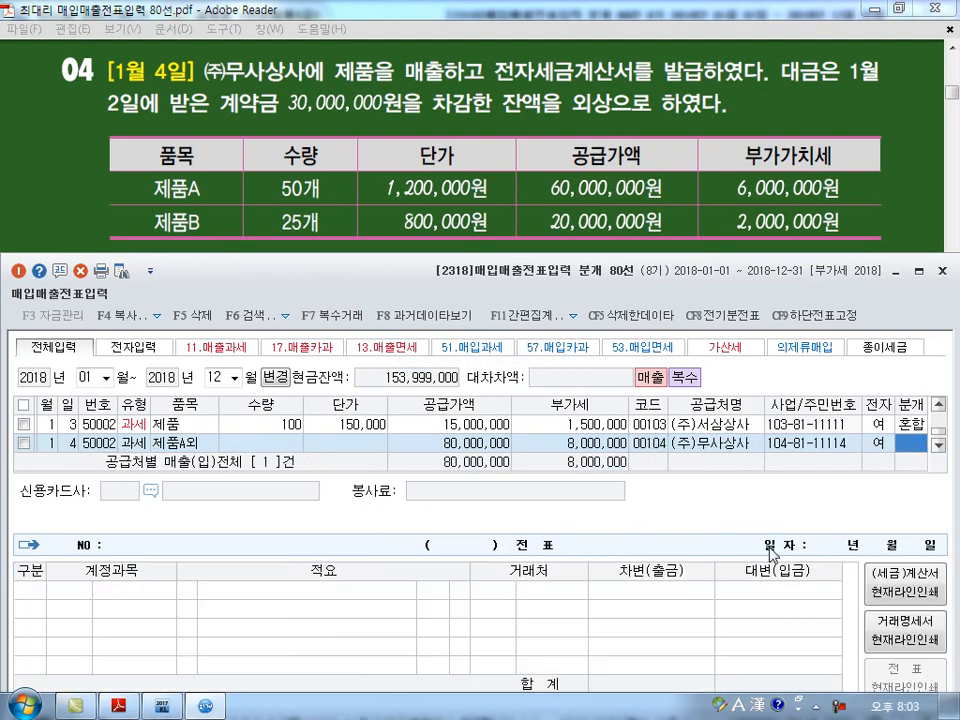
text(3)
key(Return)
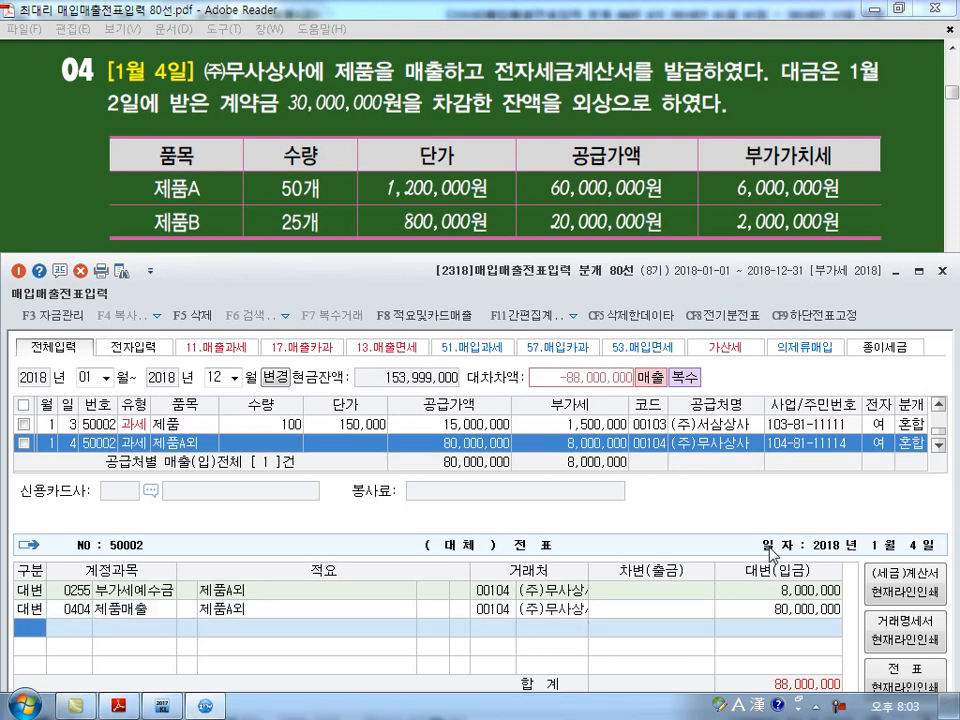
- Add a 차변 line to the January 4 voucher for account 259 선수금 with an amount of 30,000,000
text(3)
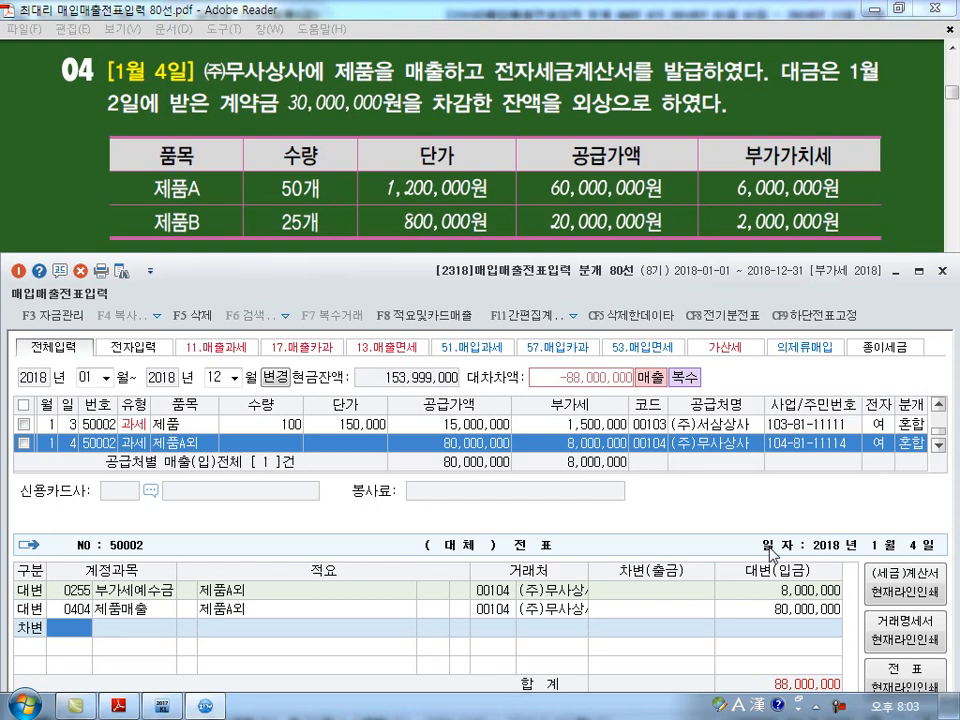
text(259)
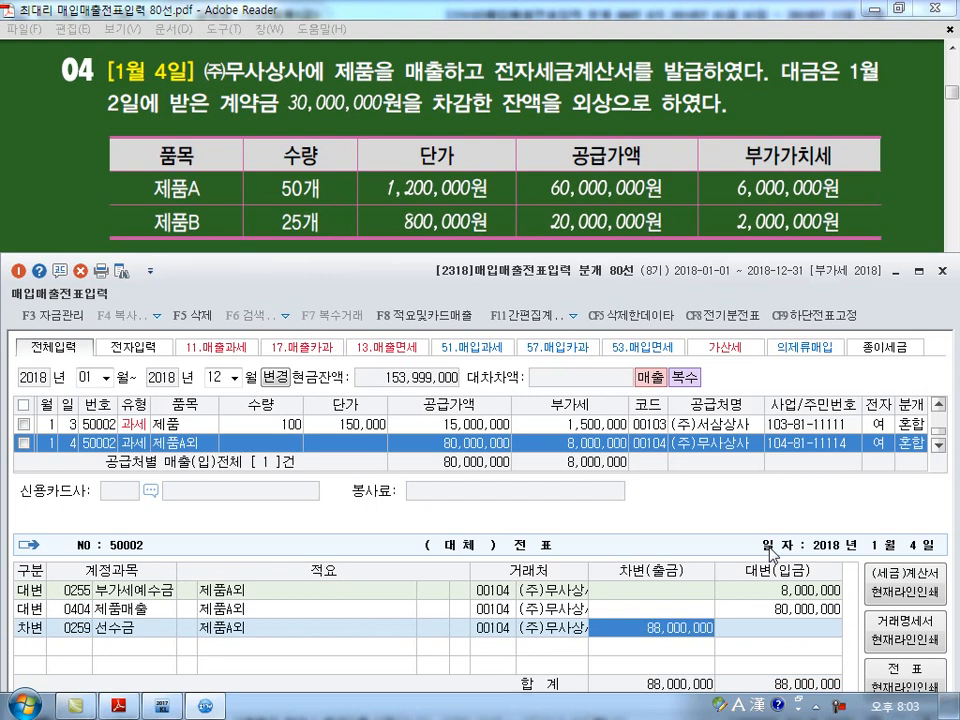
text(30000000)
key(Return)
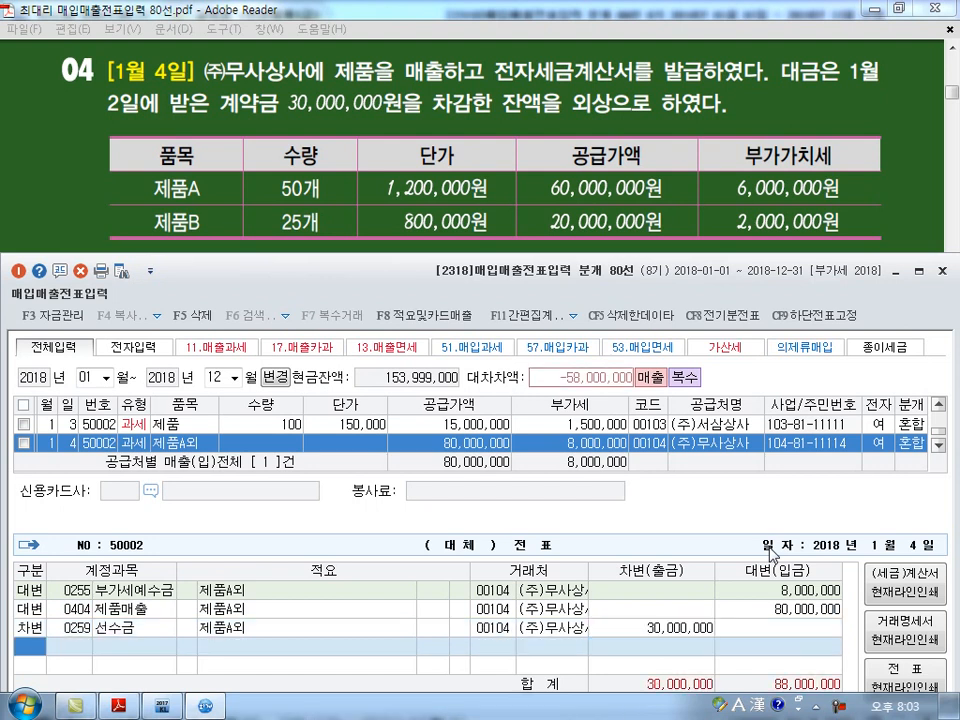
- Add a 차변 line for account 108 외상매출금 with the remaining 58,000,000 and complete the January 4 voucher
key(3)
key(Return)
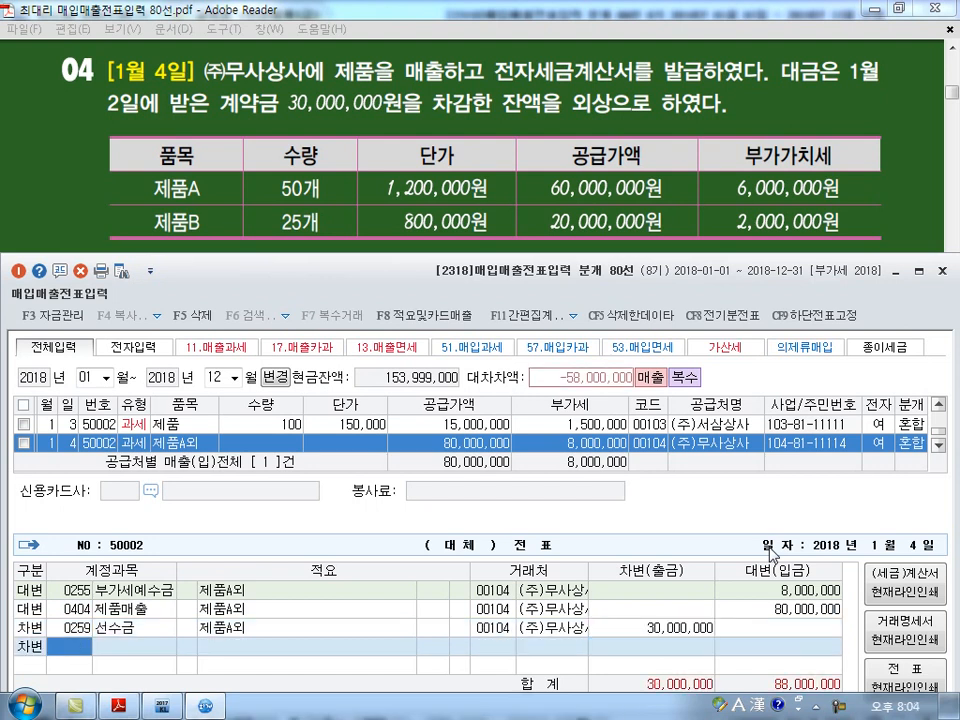
text(108)
key(Return)
key(Return)
key(Return)
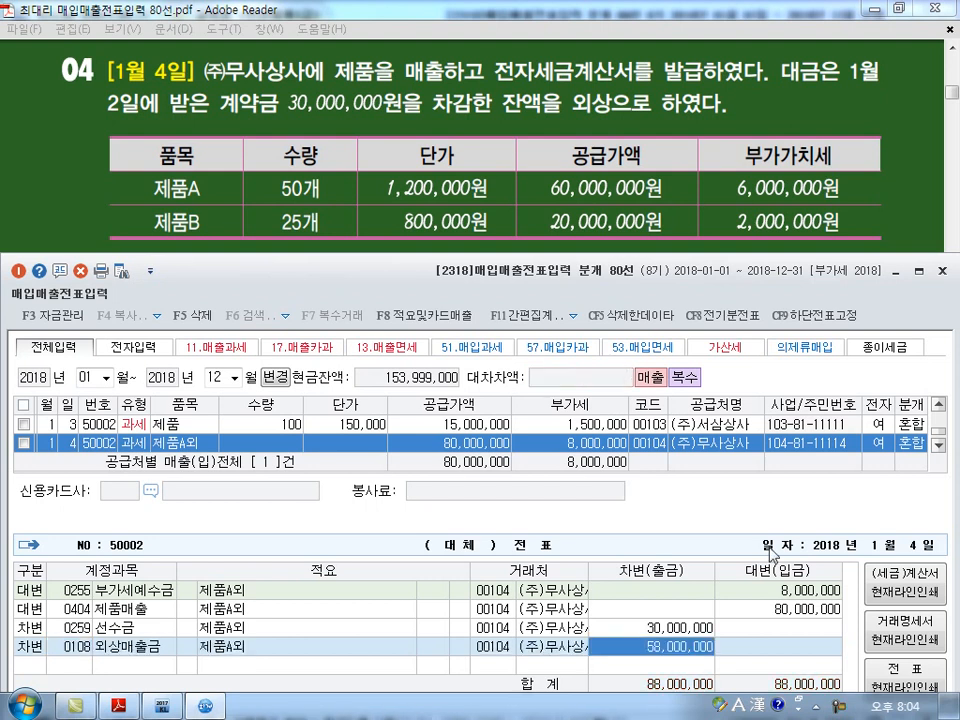
key(Return)
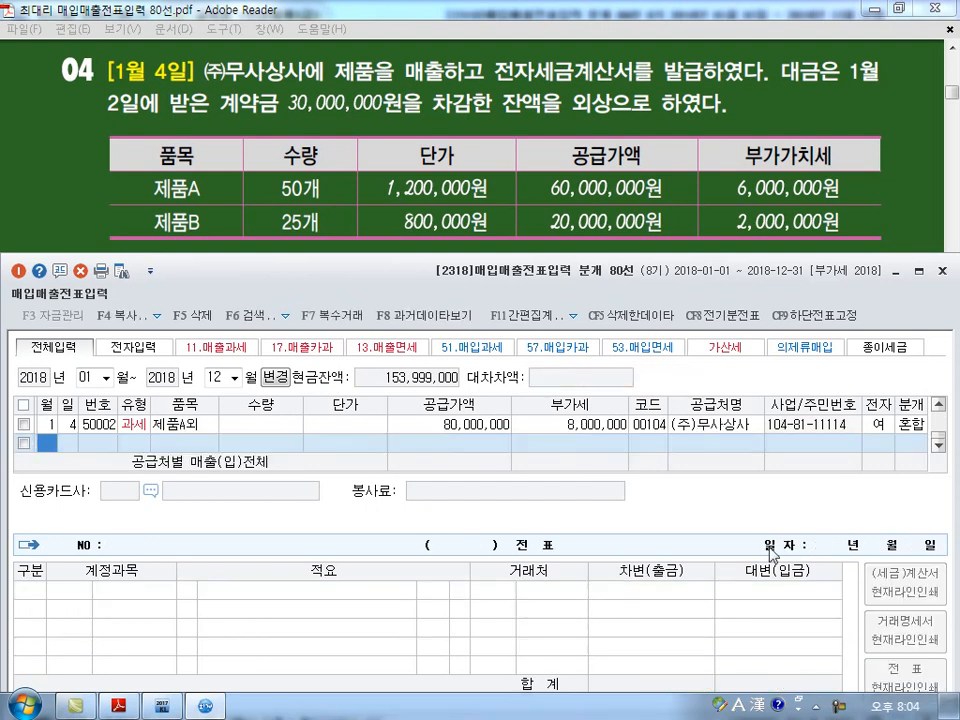
- Enter a new voucher row dated January 5 with type 11 (과세), briefly marking up 판매, 별도 and 전자세금계산서 in question 05
text(1)
key(Return)
text(5)
key(Return)
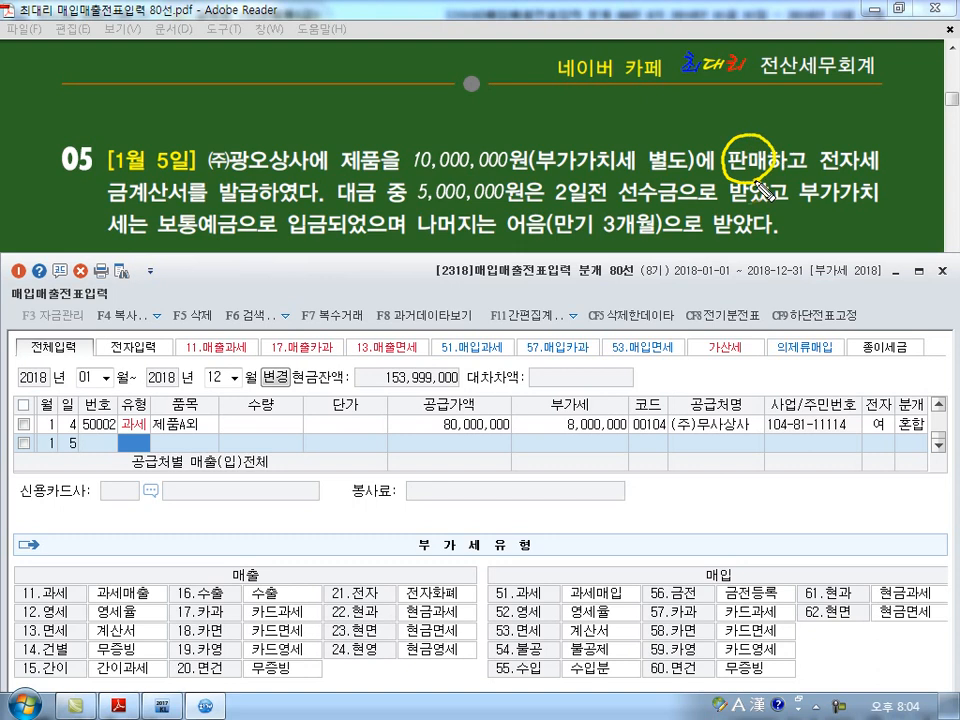
drag(643, 179, 690, 177)
mouse_move(655, 128)
mouse_down()
mouse_move(657, 140)
mouse_move(676, 144)
mouse_up()
drag(819, 176, 881, 174)
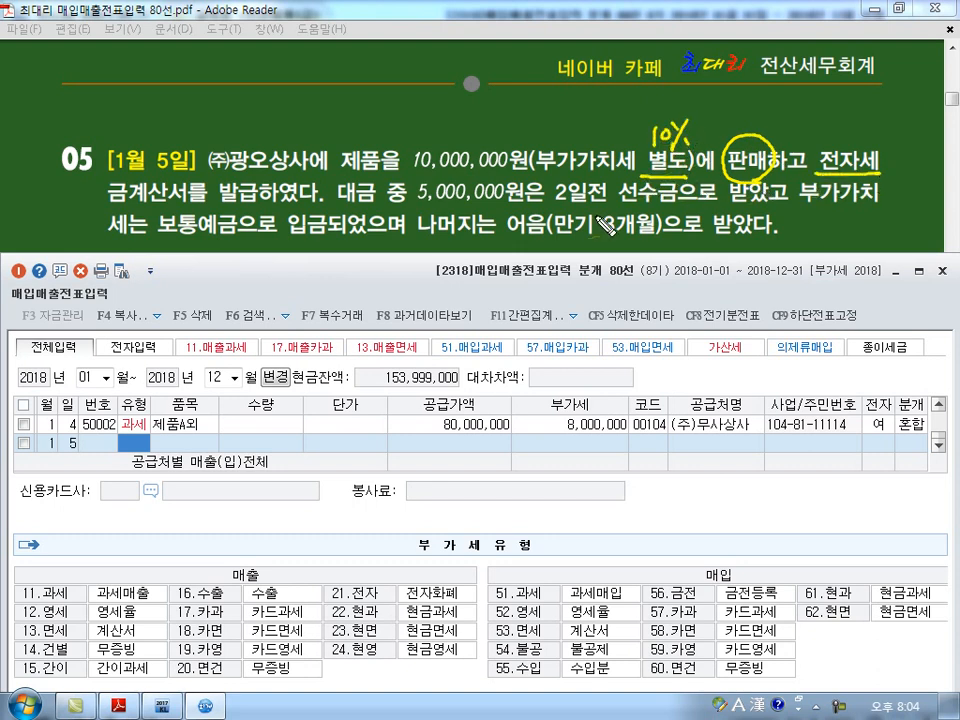
drag(130, 203, 215, 199)
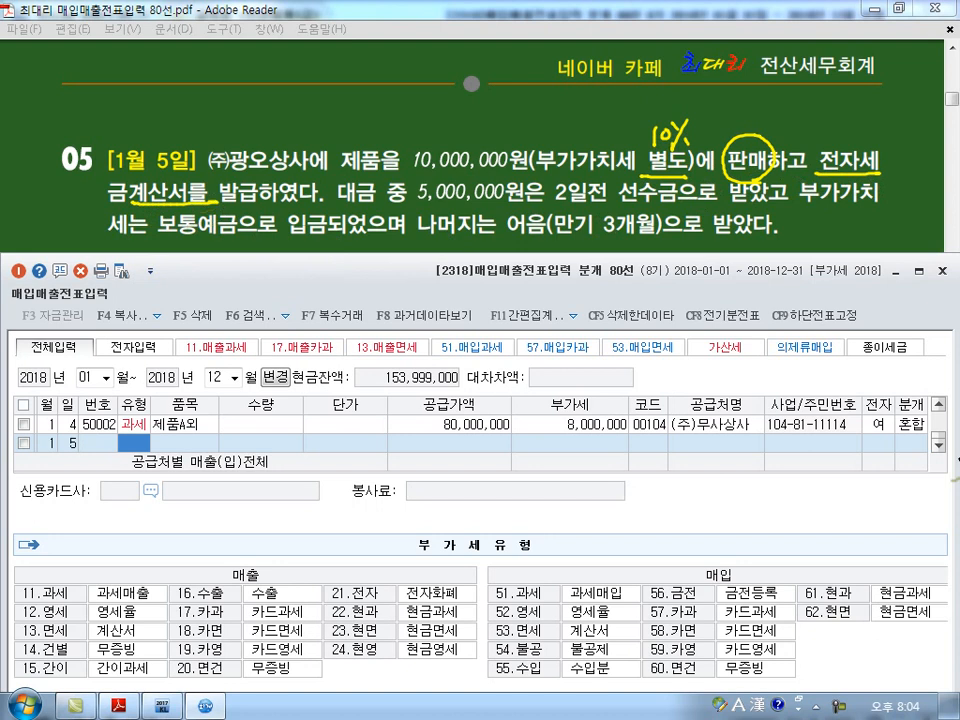
key(Escape)
text(11)
key(Return)
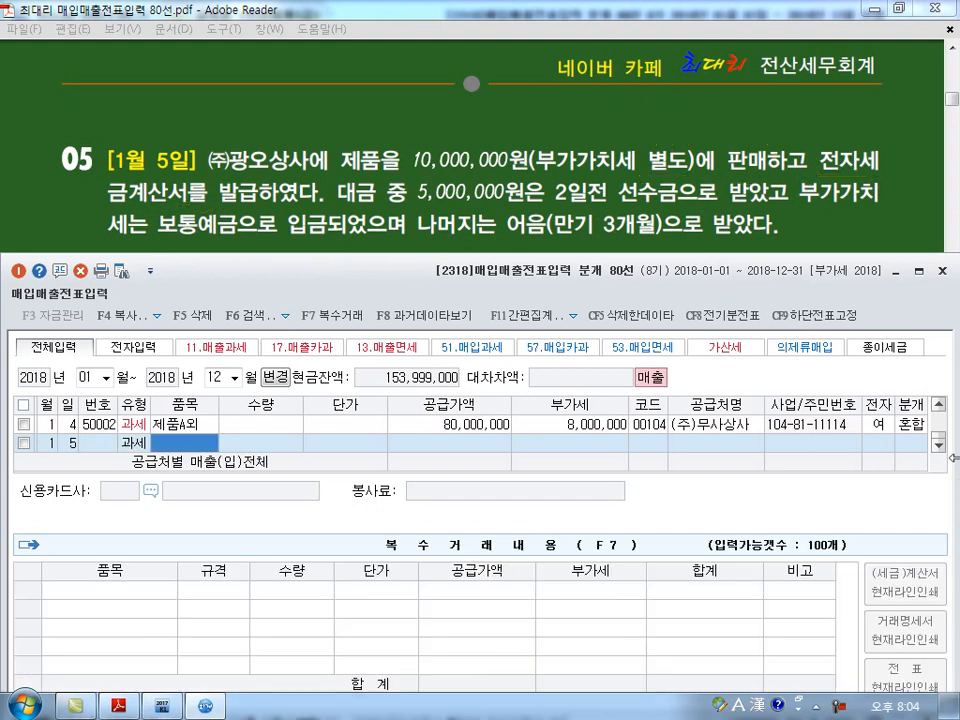
- Set the January 5 voucher's item to 제품 and its 공급가액 to 10,000,000, leaving quantity and unit price blank
text(제)
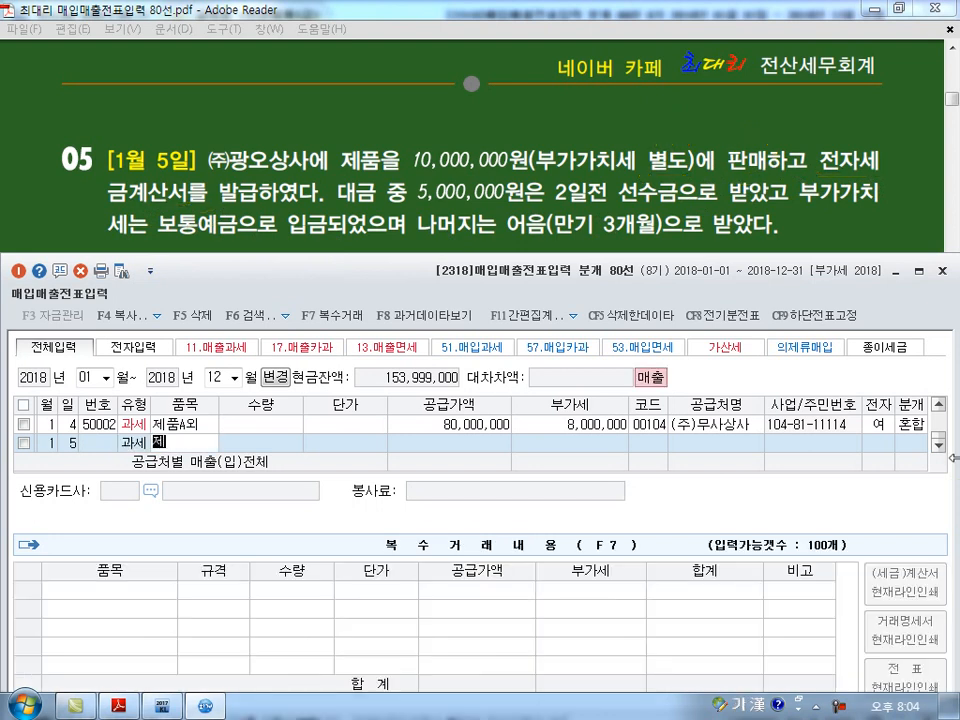
text(품)
key(Return)
key(Return)
key(Return)
text(10000000)
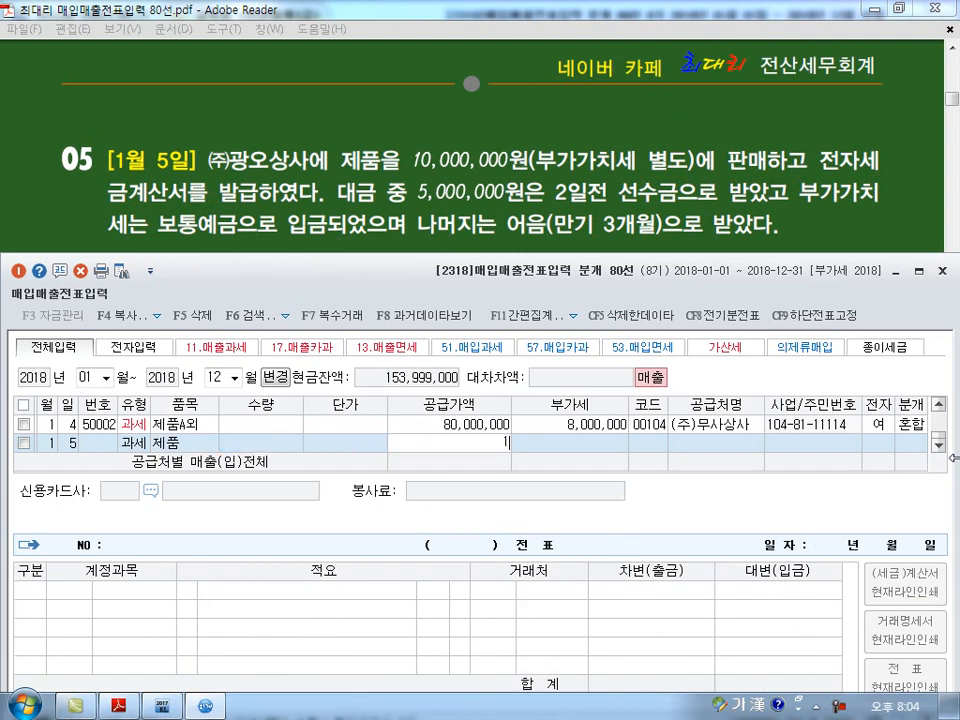
key(Return)
key(Return)
- Set the January 5 voucher's supplier code to 105 ((주)광오상사), mark it 전자 여 and choose 혼합 (3) as 분개
text(105)
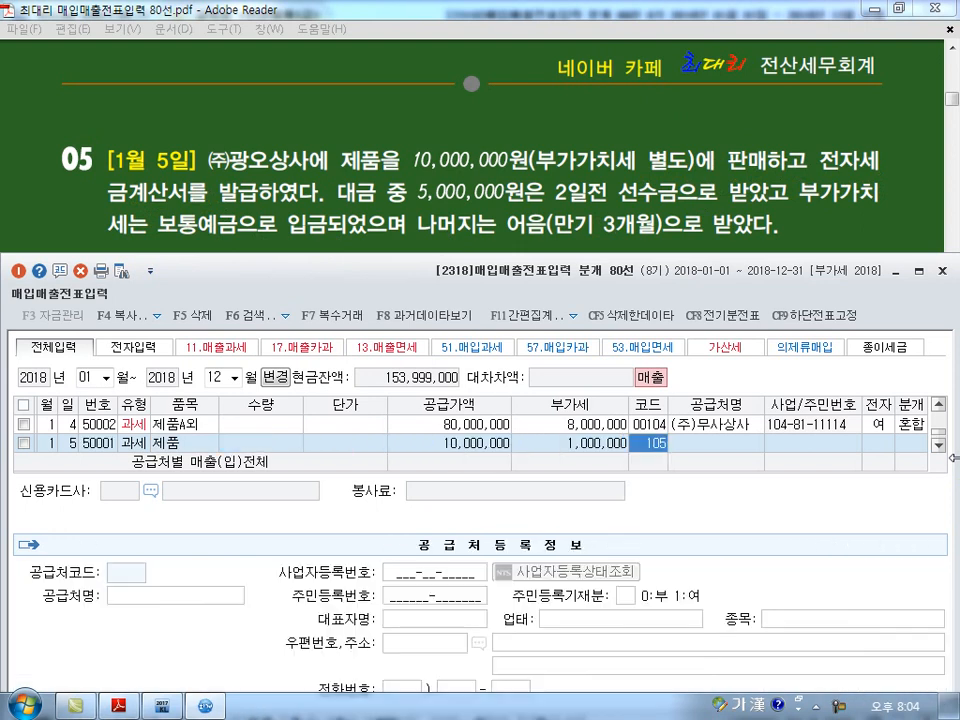
key(Return)
text(1)
key(Return)
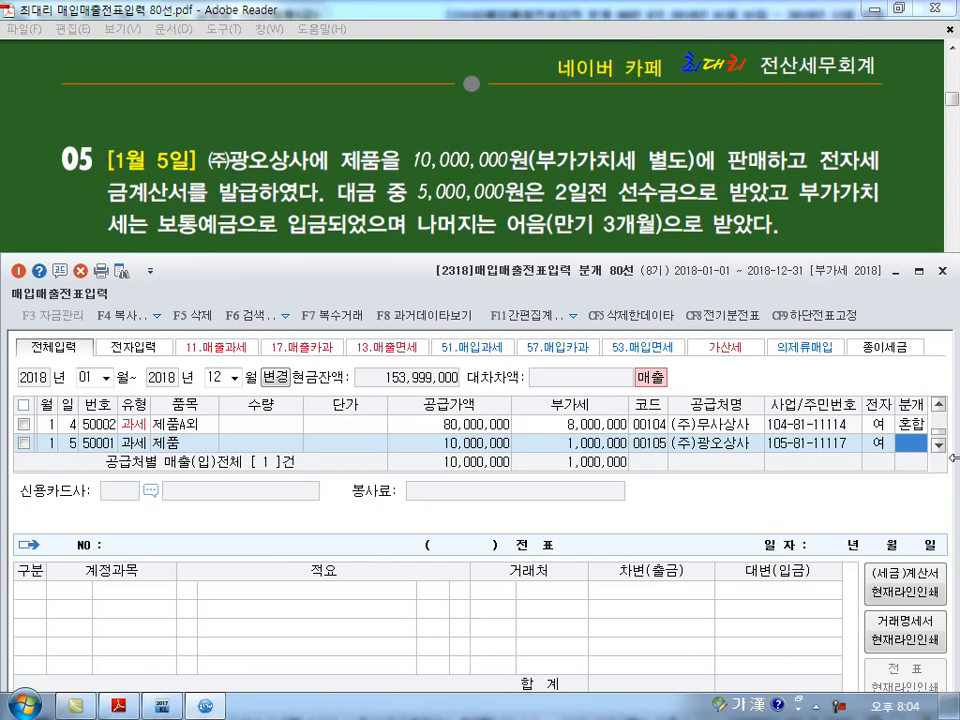
text(3)
key(Return)
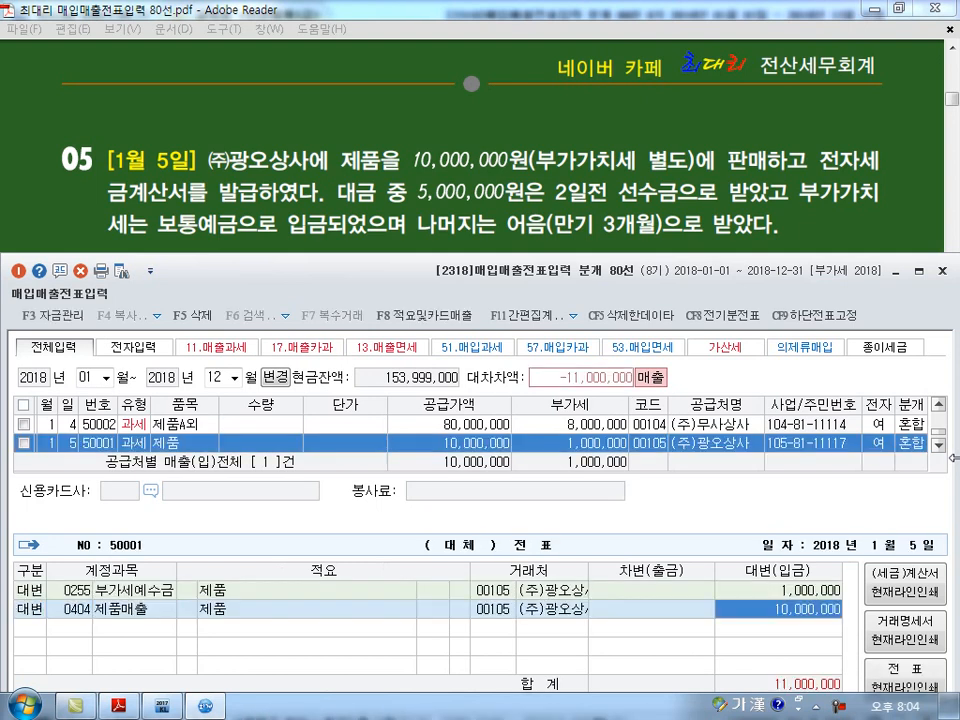
- Add a 차변 line to the January 5 voucher for account 259 선수금 with an amount of 5,000,000
text(3)
key(Return)
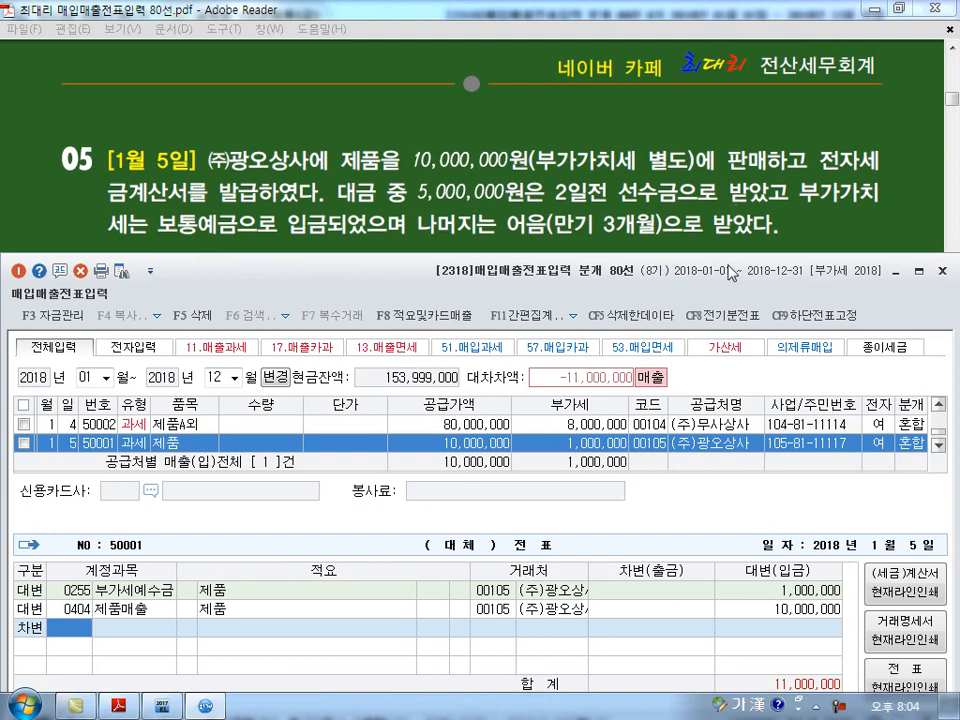
text(259)
key(Return)
key(Return)
key(Return)
text(5000000)
key(Return)
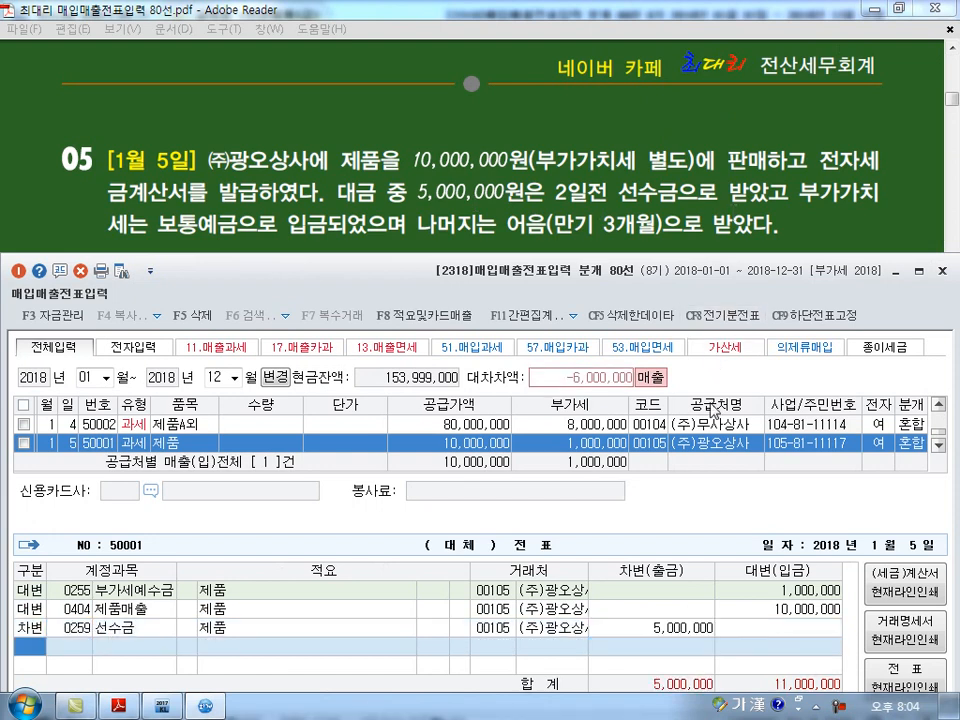
- Add a 차변 line to the January 5 voucher for account 103 보통예금 with an amount of 1,000,000
text(3)
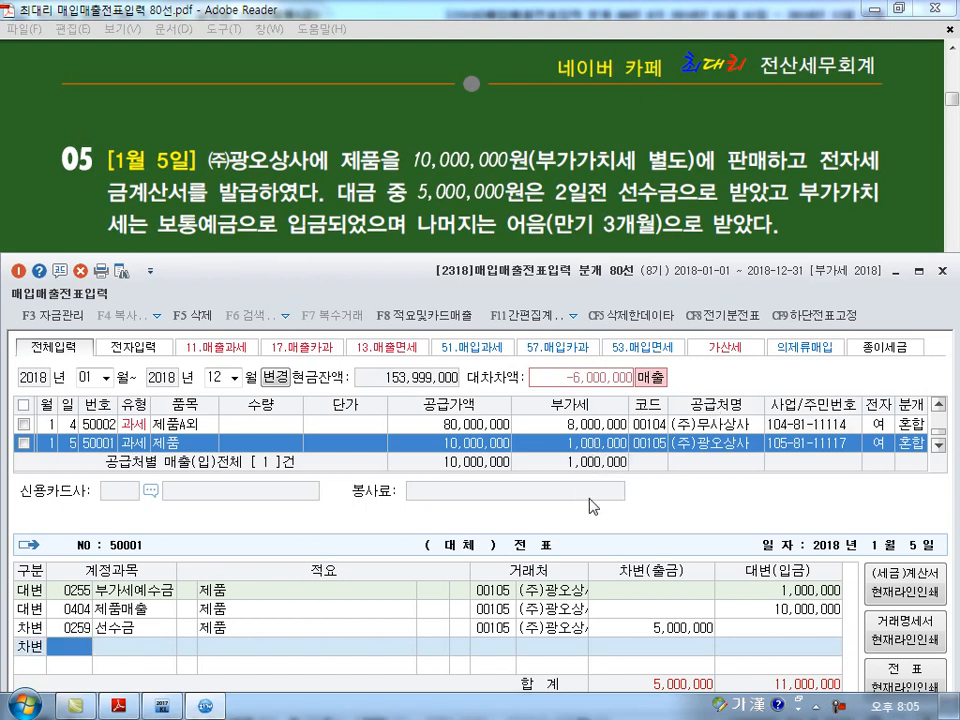
text(1)
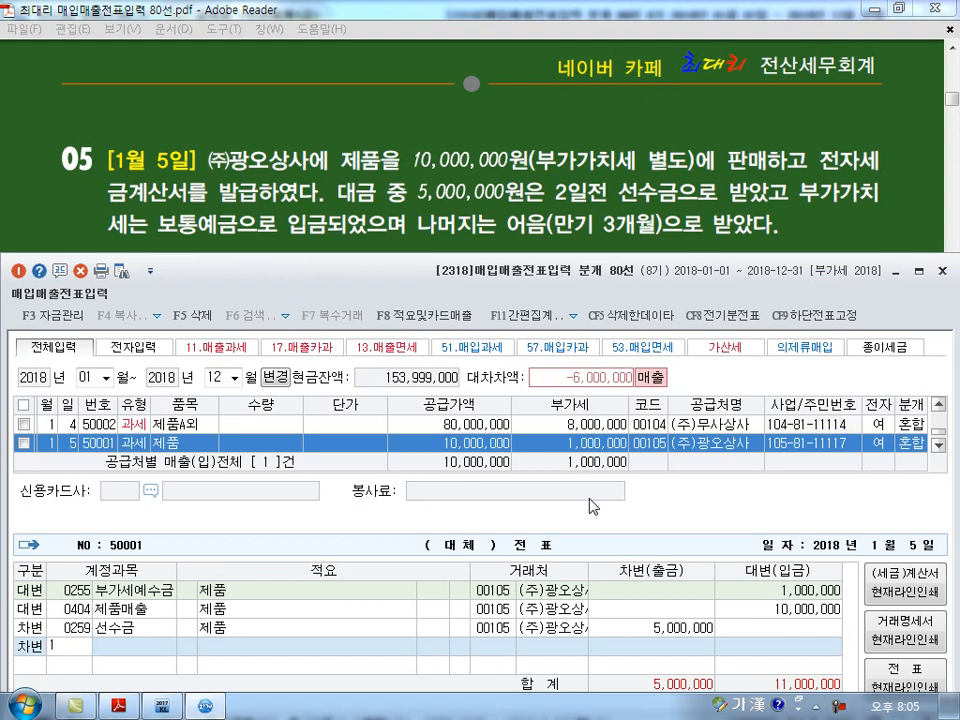
text(03)
key(Return)
text(1000000)
key(Return)
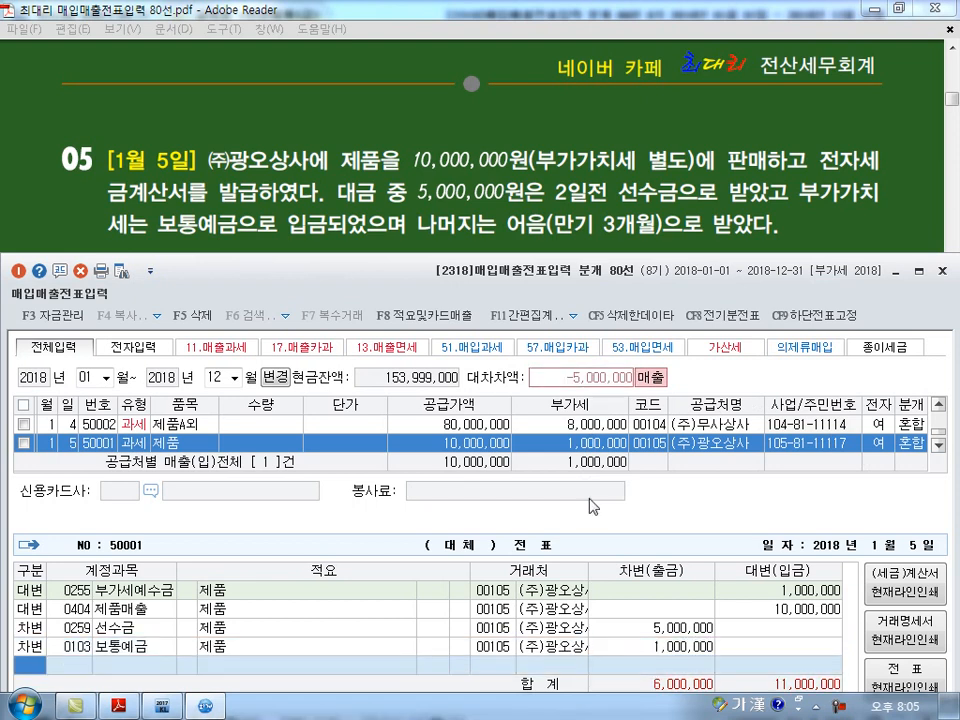
- Add a 차변 line for account 110 받을어음 with the remaining 5,000,000 and complete the January 5 voucher
text(3)
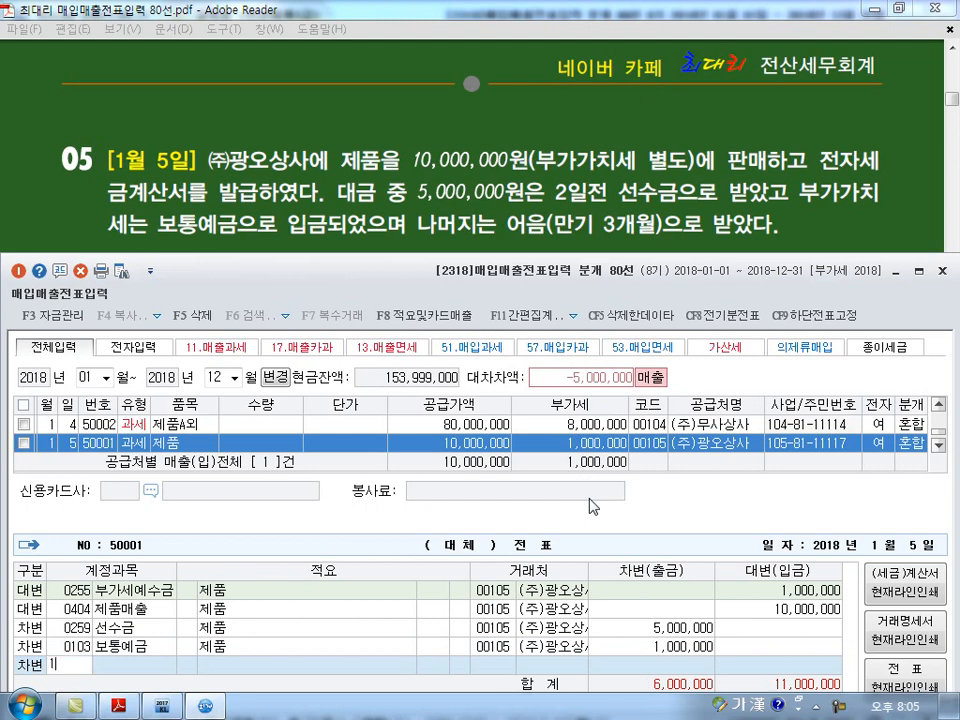
text(110)
key(Return)
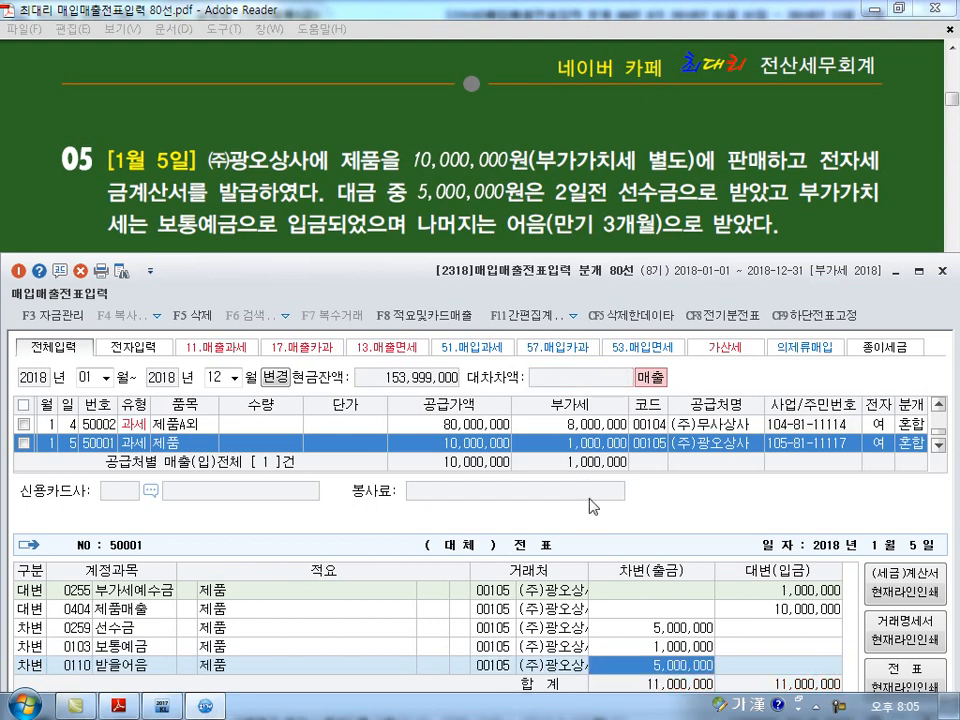
key(Return)
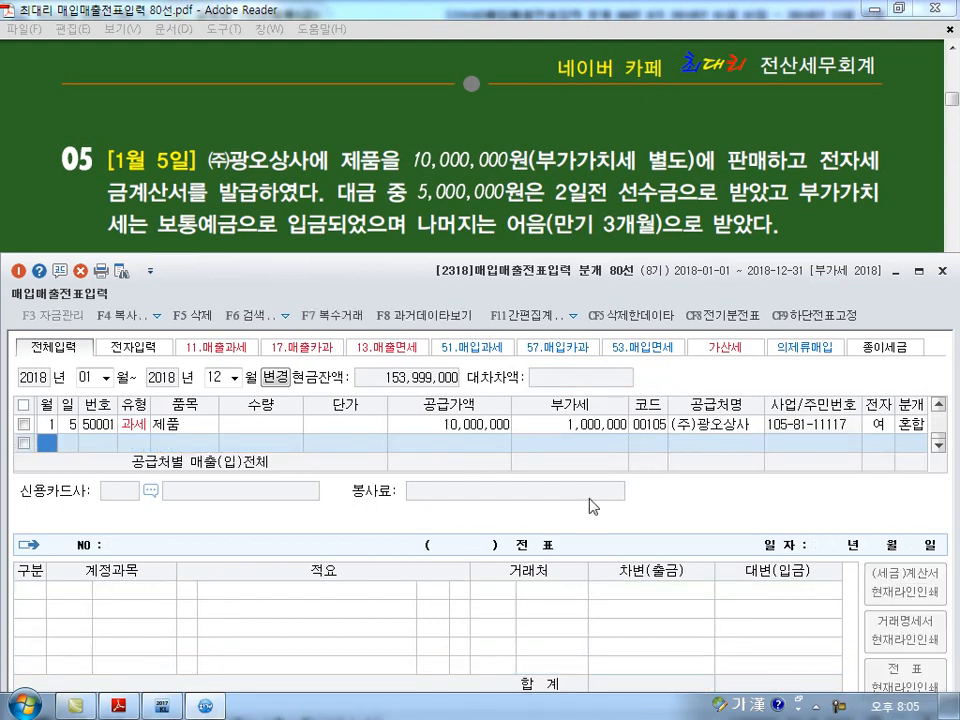
- Enter a new voucher row dated January 6 with type 11 (과세), briefly marking up 공급, 별도 and 전자세 in question 06
text(1)
key(Return)
text(6)
key(Return)
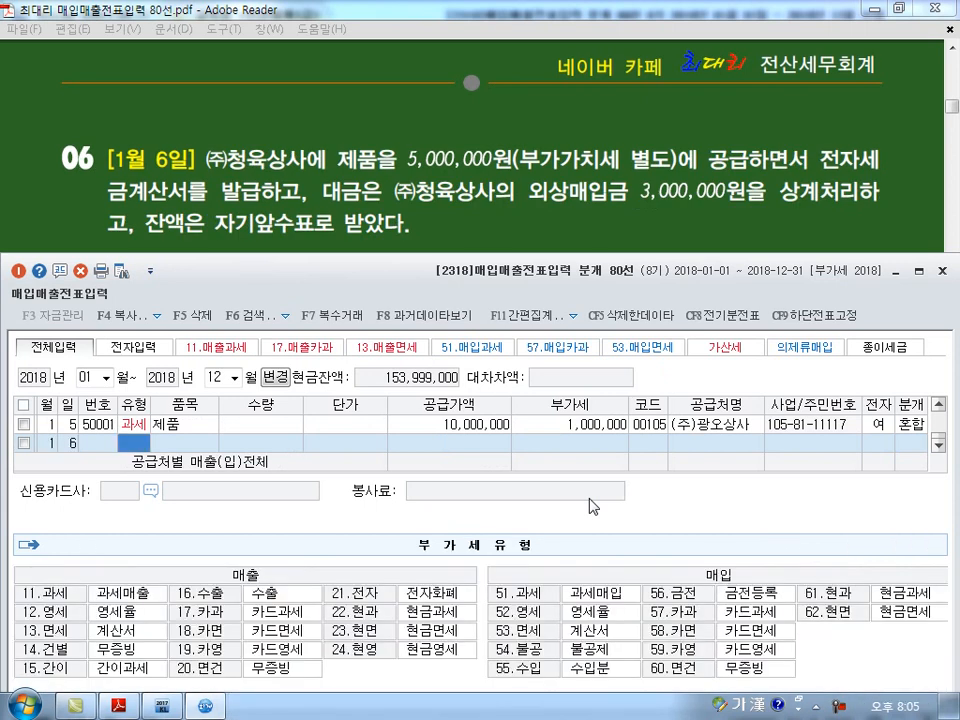
key(ctrl+2)
mouse_move(741, 173)
mouse_down()
mouse_move(702, 152)
mouse_move(733, 172)
mouse_up()
drag(628, 173, 680, 171)
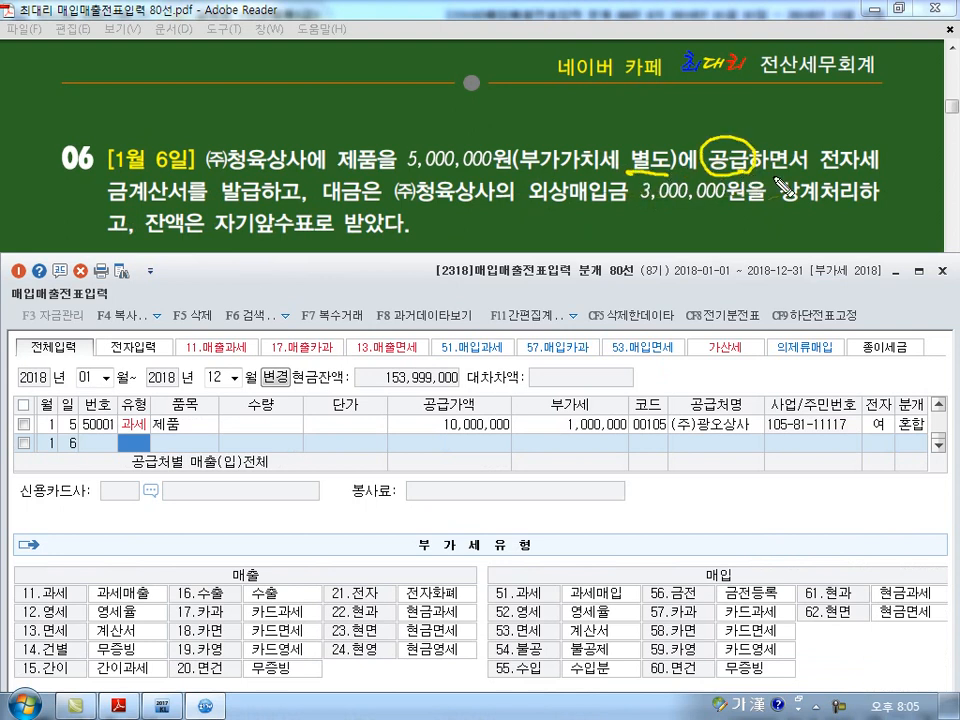
drag(822, 172, 872, 171)
key(Escape)
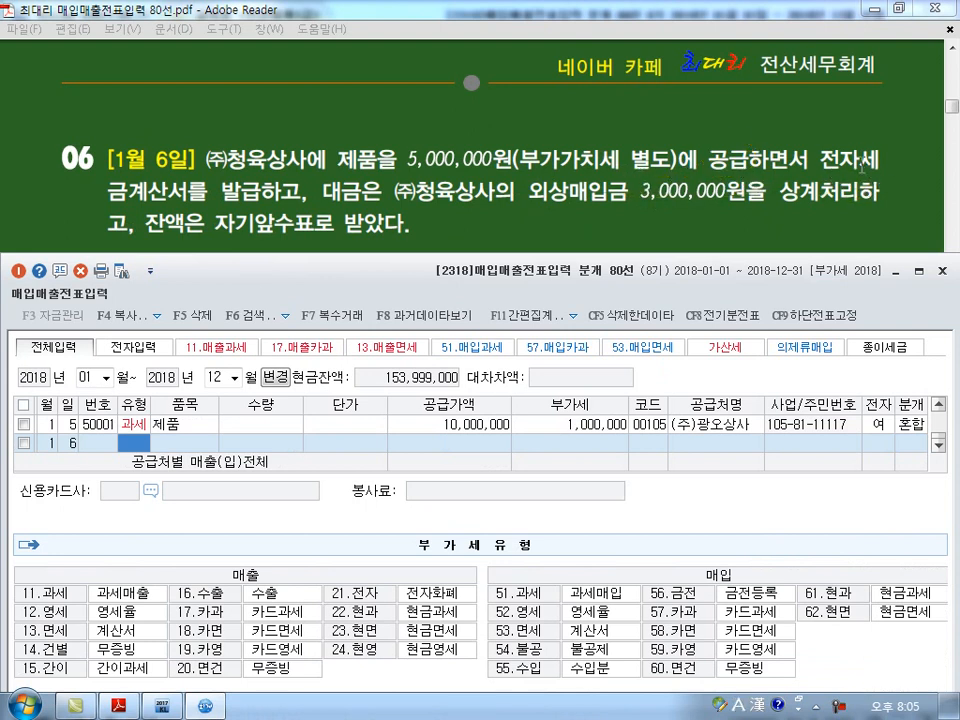
text(11)
key(Return)
- Set the January 6 voucher's item to 제품 and its 공급가액 to 5,000,000, leaving quantity and unit price blank
text(제품)
key(Return)
key(Return)
key(Return)
text(5000000)
key(Return)
key(Return)
- Set the January 6 voucher's supplier code to 106 ((주)청육상사), mark it 전자 여 and choose 혼합 (3) as 분개
text(106)
key(Return)
key(Return)
text(1)
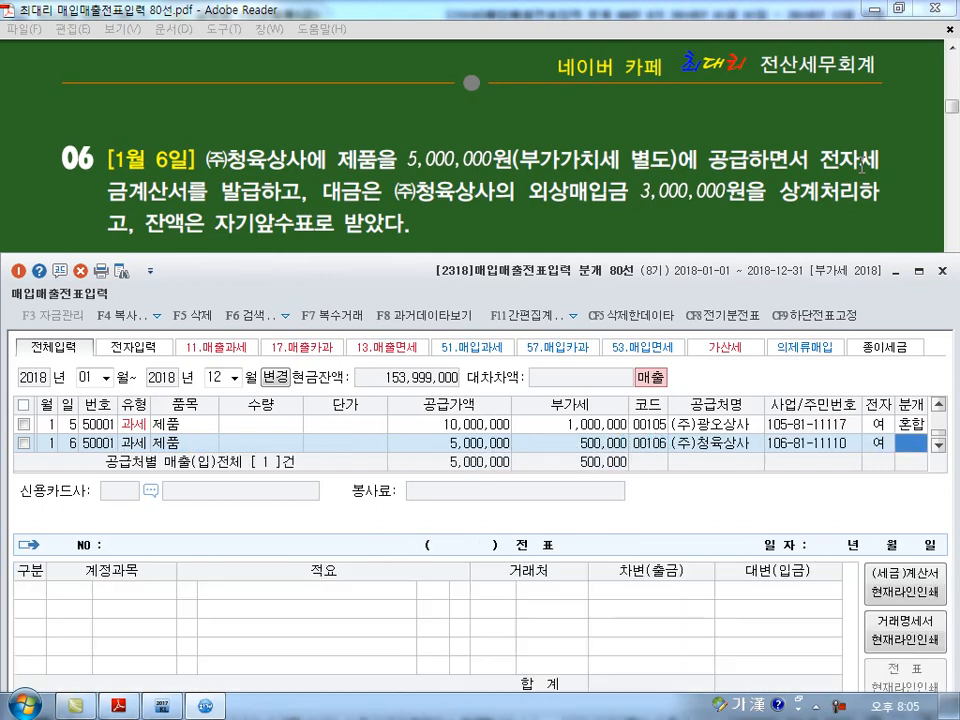
text(3)
key(Return)
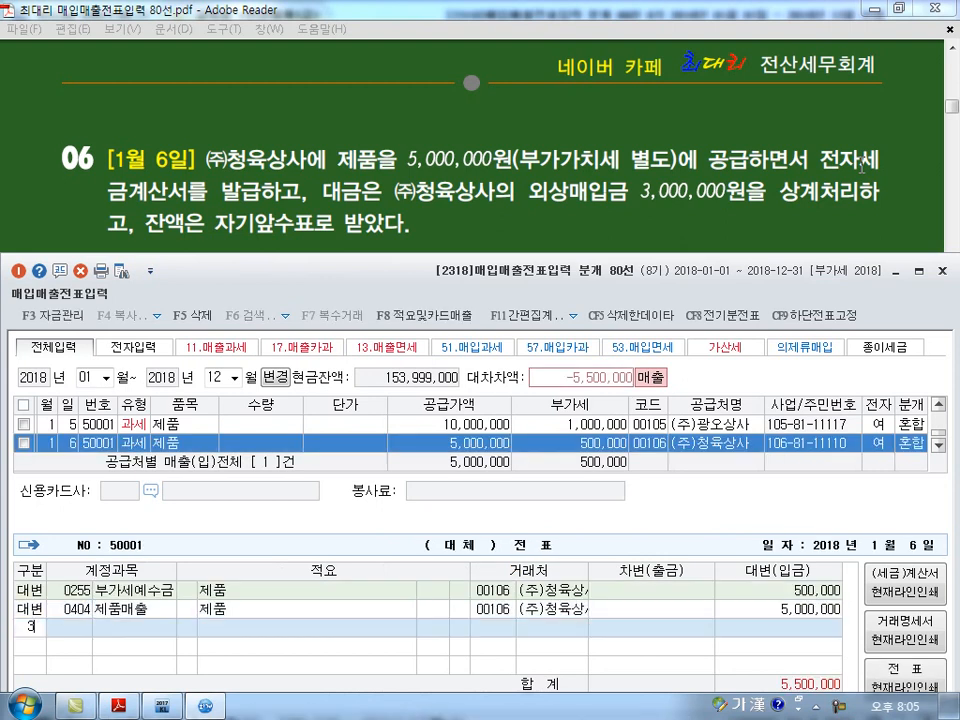
- Add a 차변 line to the January 6 voucher for account 251 외상매입금 with an amount of 3,000,000
key(Return)
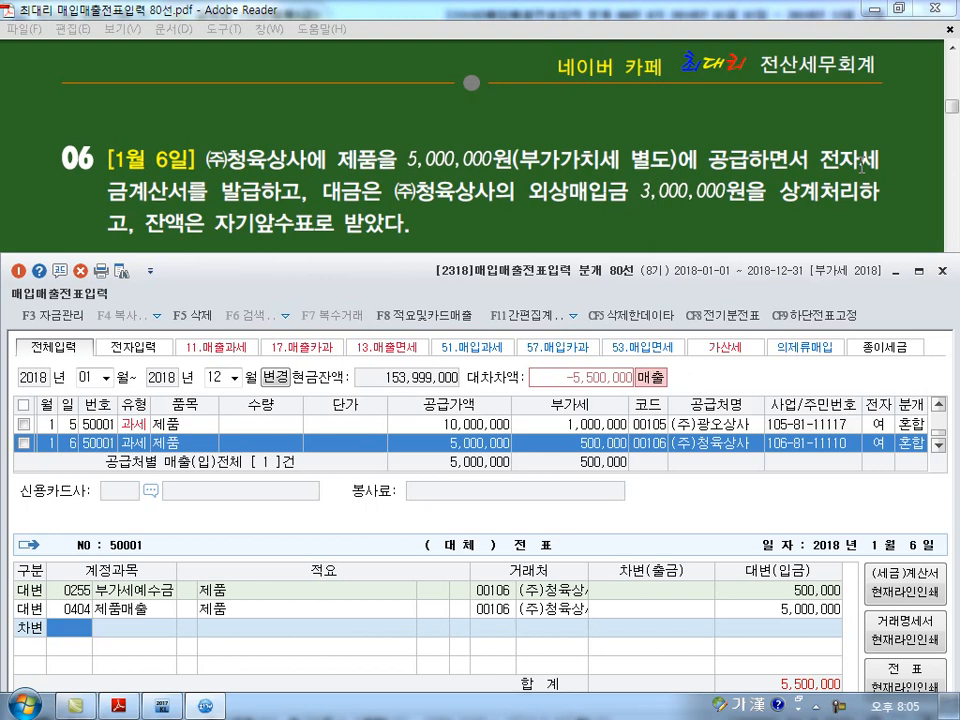
text(251)
key(Return)
key(Return)
key(Return)
text(3000000)
key(Return)
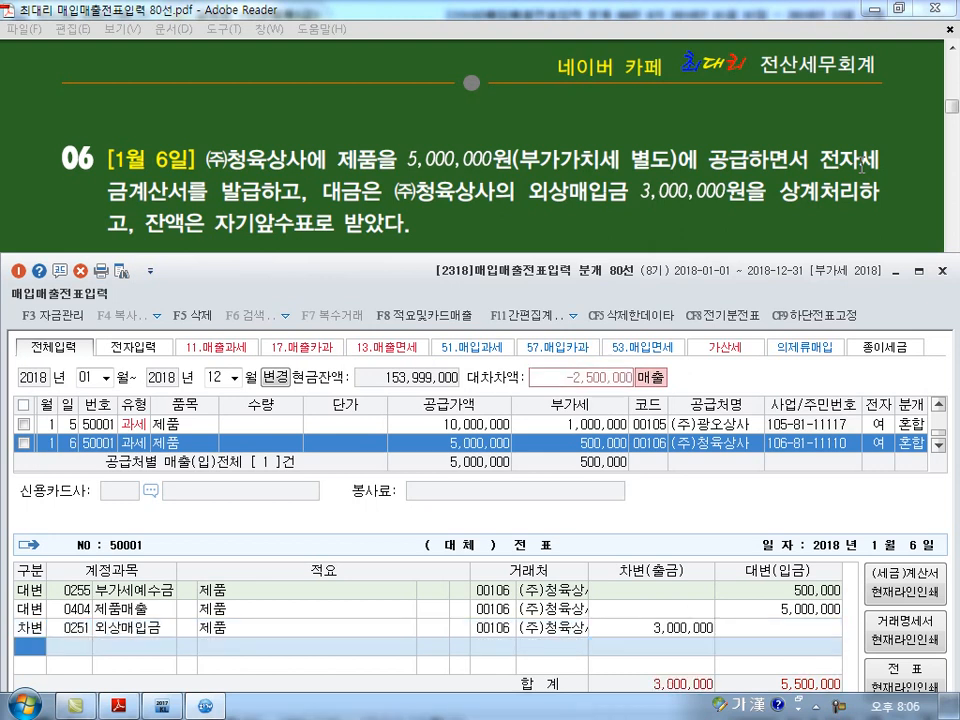
- Add a 차변 line for account 101 현금 with the remaining 2,500,000 and complete the January 6 voucher
text(3)
key(Return)
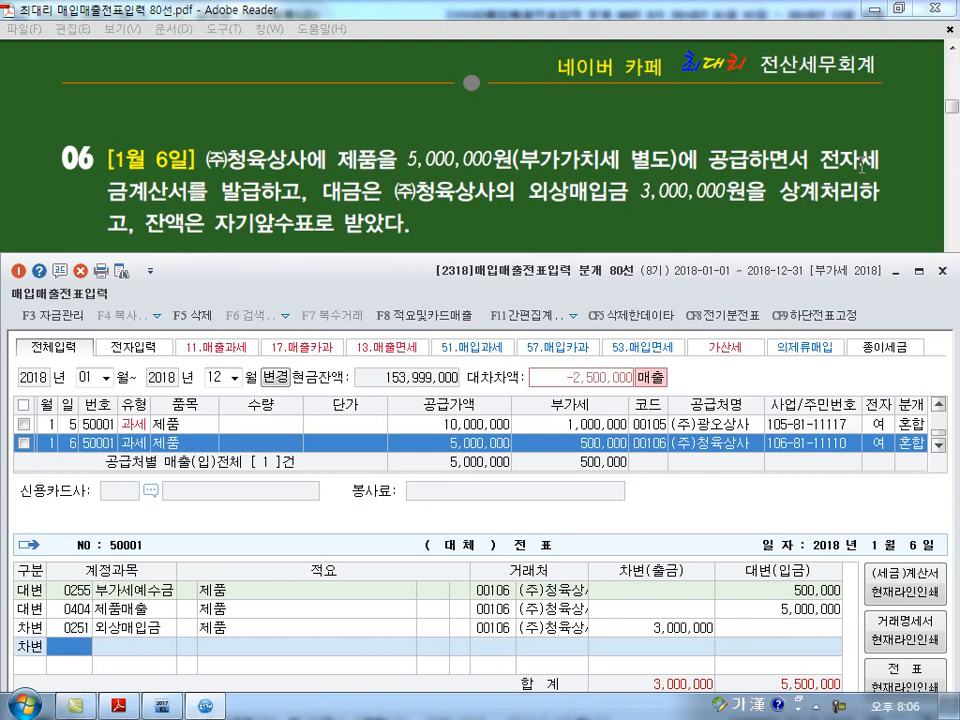
text(101)
key(Return)
key(Return)
key(Return)
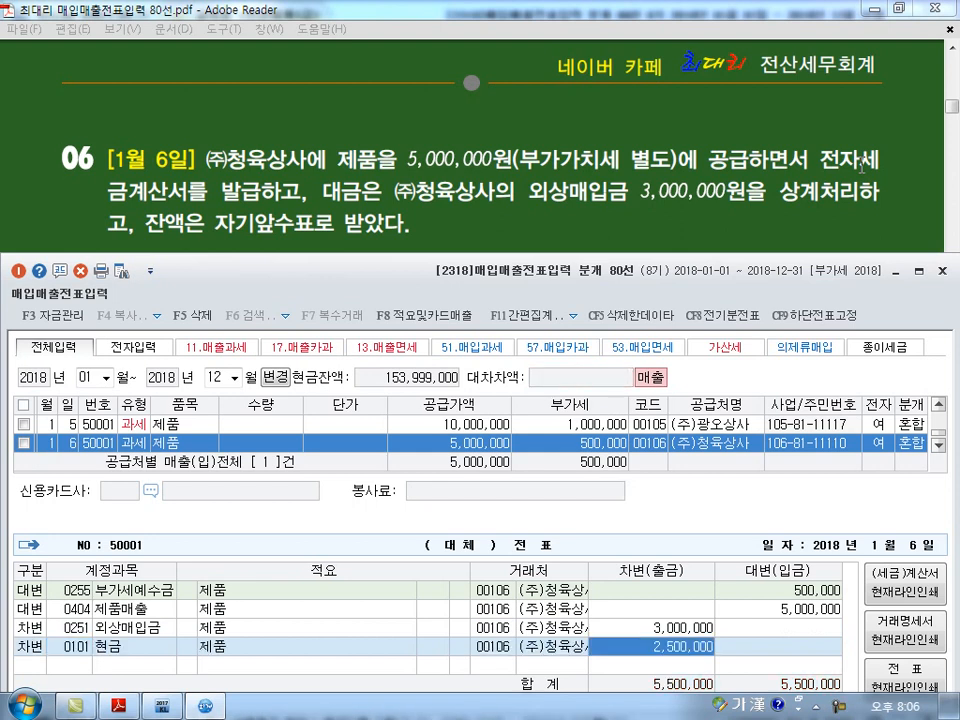
key(Return)
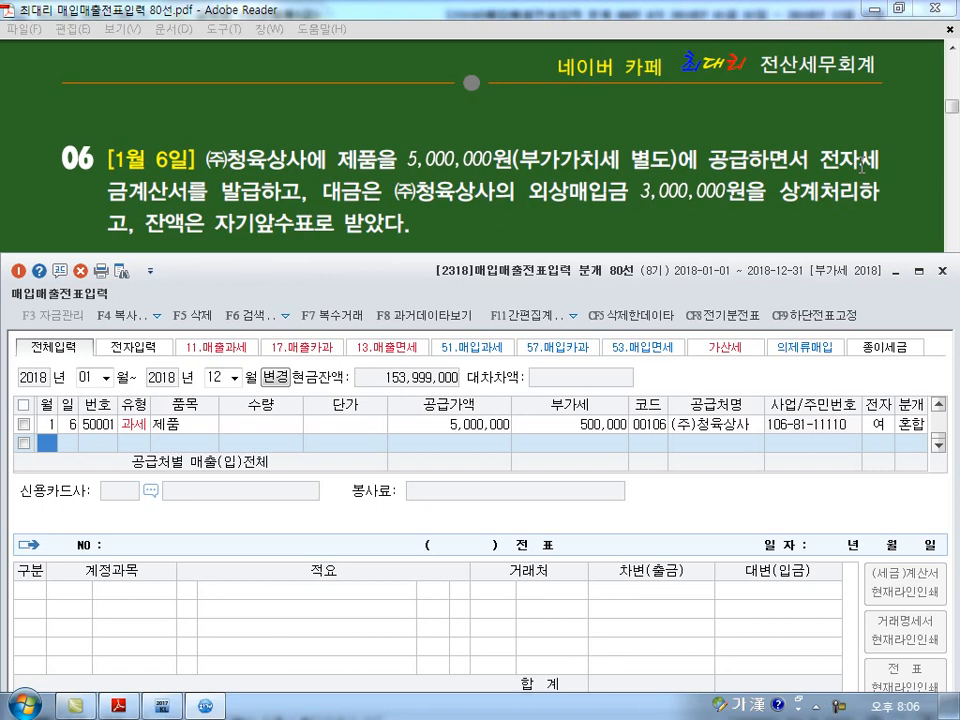
- Start a new voucher dated January 7 with voucher type 11 (과세) for question 07
scroll(861, 166, down, 2)
text(1)
key(Return)
text(7)
key(Return)
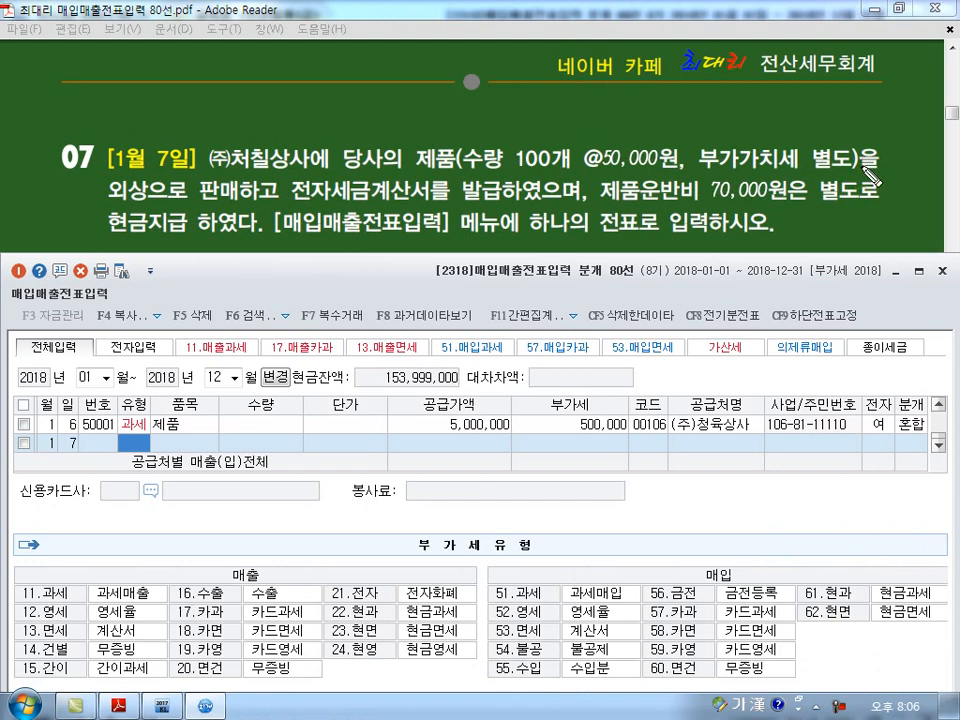
drag(228, 172, 240, 225)
drag(292, 205, 432, 205)
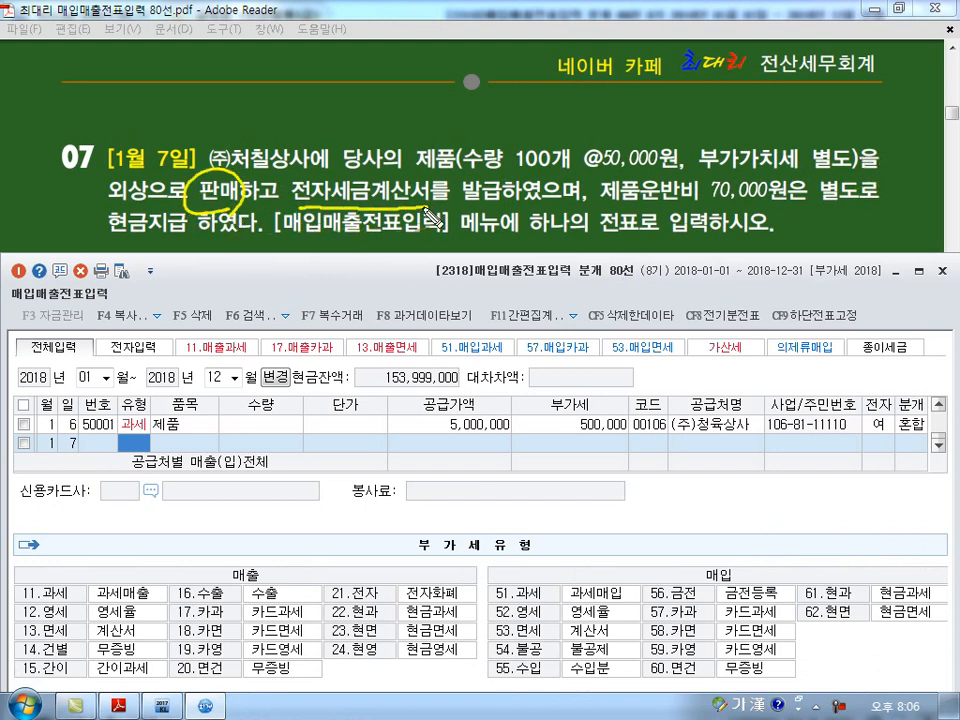
drag(716, 173, 835, 173)
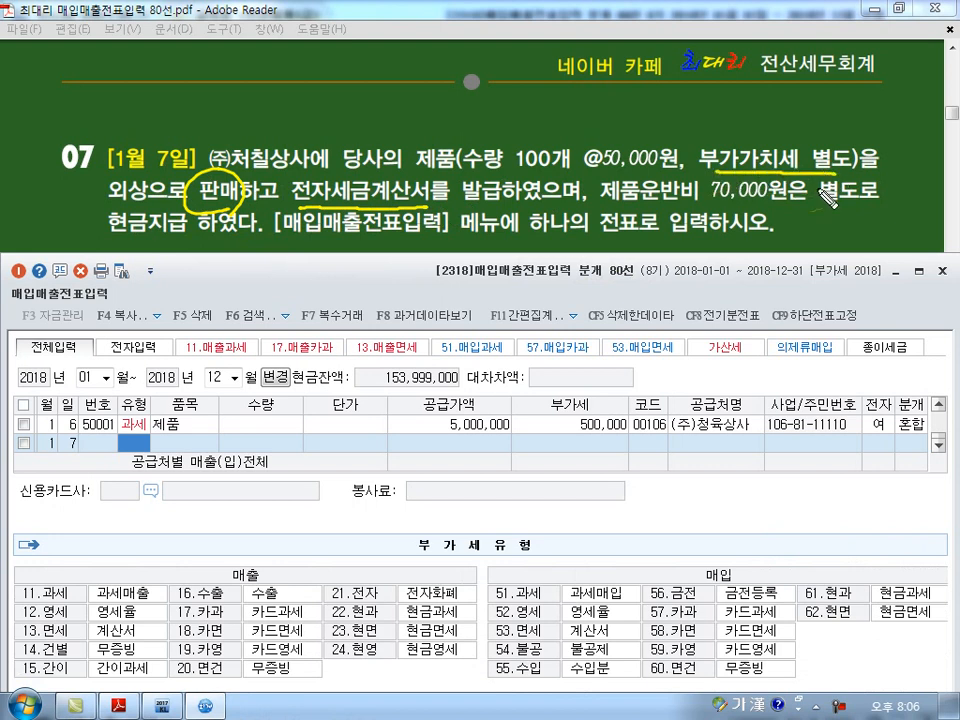
key(Escape)
text(11)
key(Return)
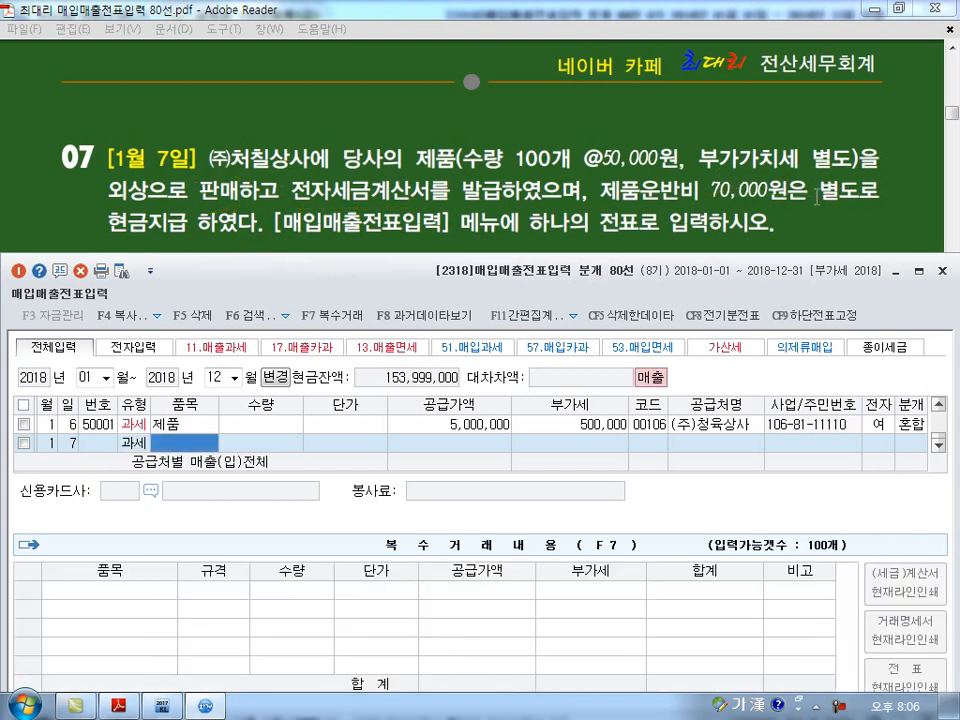
- Set the January 7 voucher's item to 제품 with a quantity of 100 and a unit price of 50,000
text(제품)
key(Return)
text(100)
key(Return)
text(50,000)
key(Return)
key(Return)
key(Return)
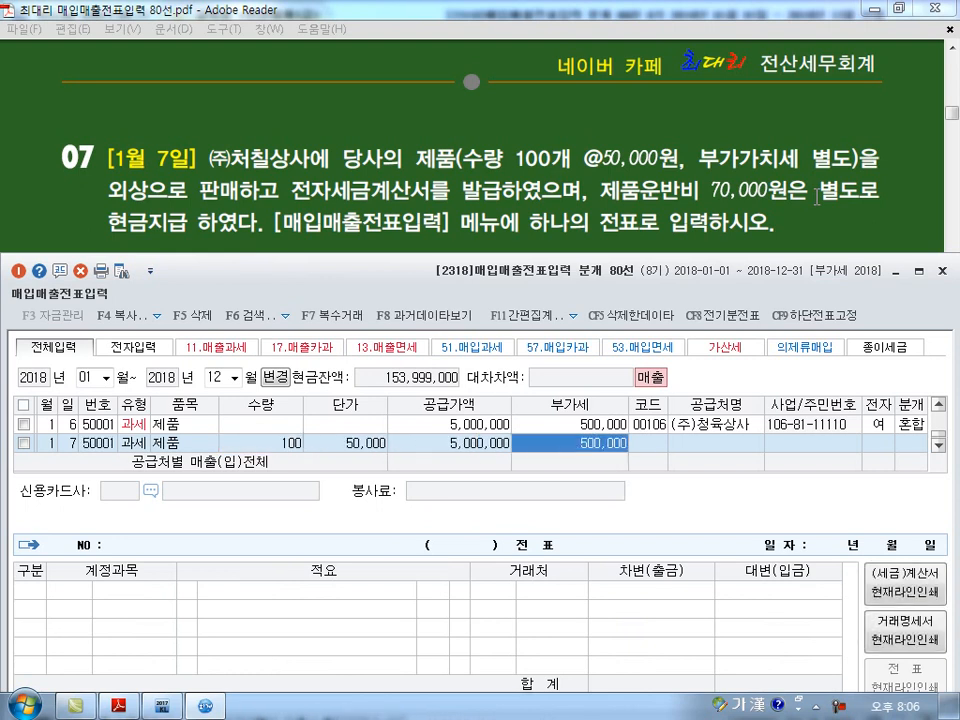
- Set the January 7 voucher's supplier code to 107 ((주)처칠상사) and mark it 전자 여
text(107)
key(Return)
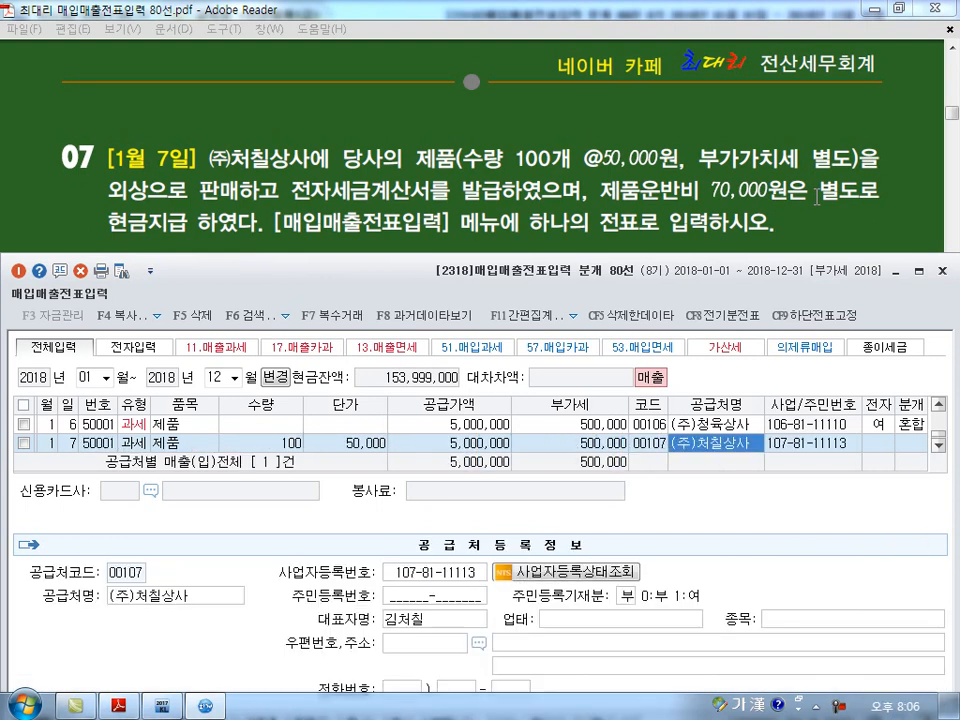
key(Return)
text(1)
key(Return)
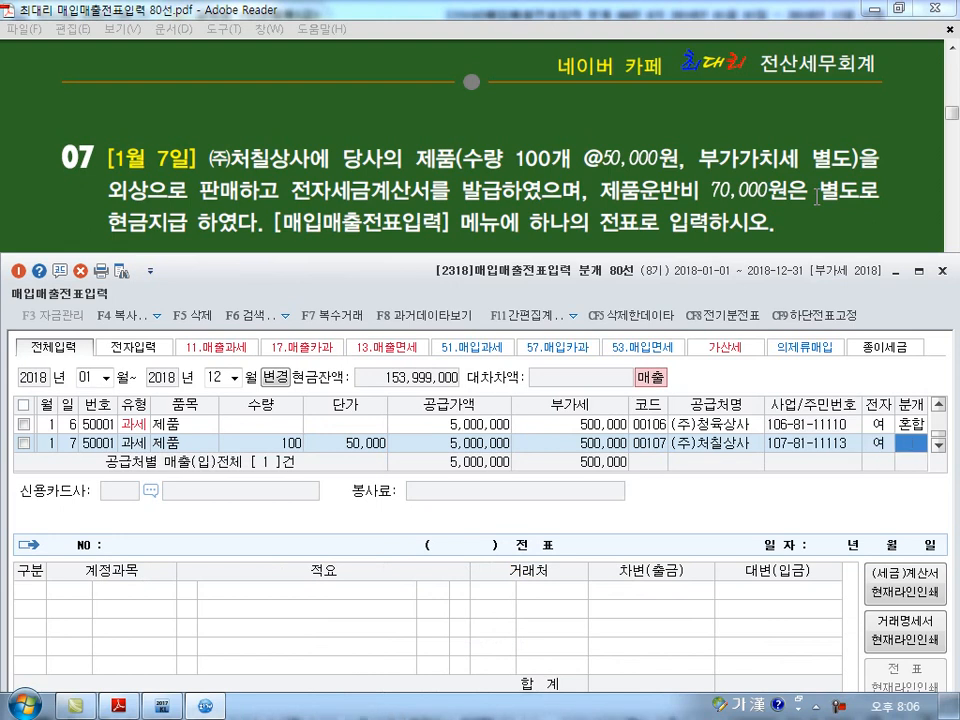
- Try 외상 (2) as the January 7 voucher's 분개
text(2)
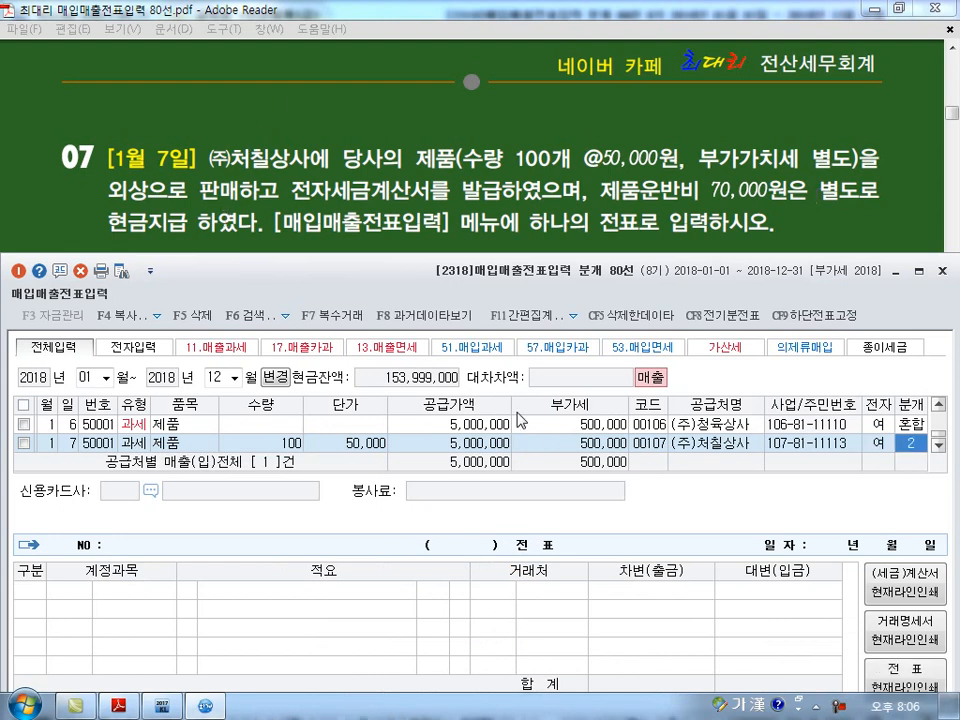
key(Return)
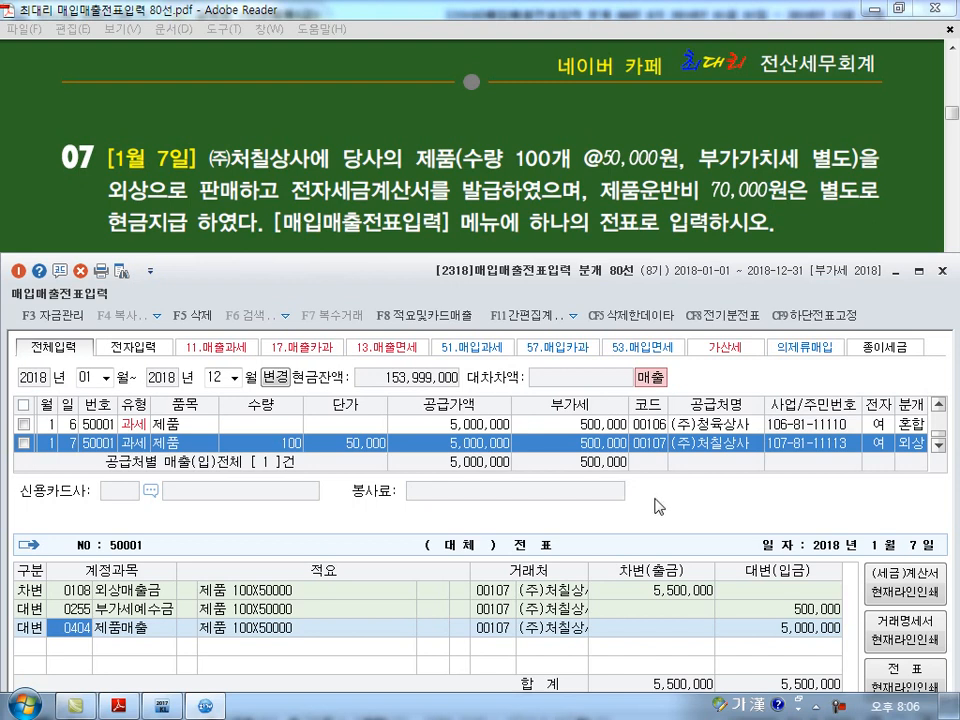
drag(602, 203, 810, 212)
mouse_move(160, 246)
mouse_down()
mouse_move(108, 244)
mouse_move(135, 192)
mouse_up()
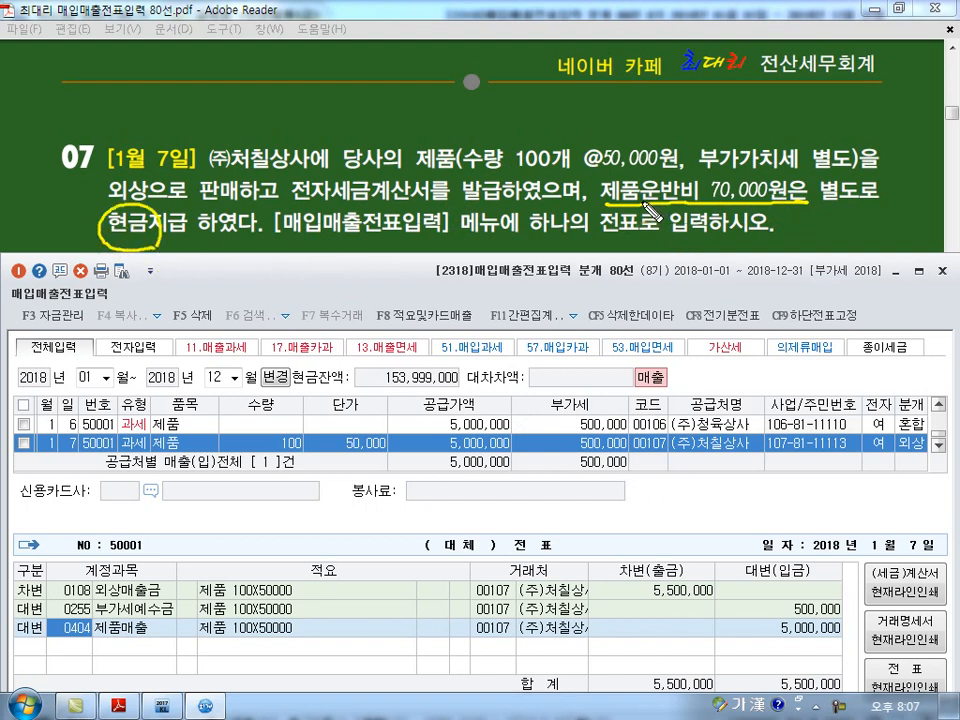
mouse_move(605, 181)
mouse_down()
mouse_move(592, 207)
mouse_move(641, 233)
mouse_up()
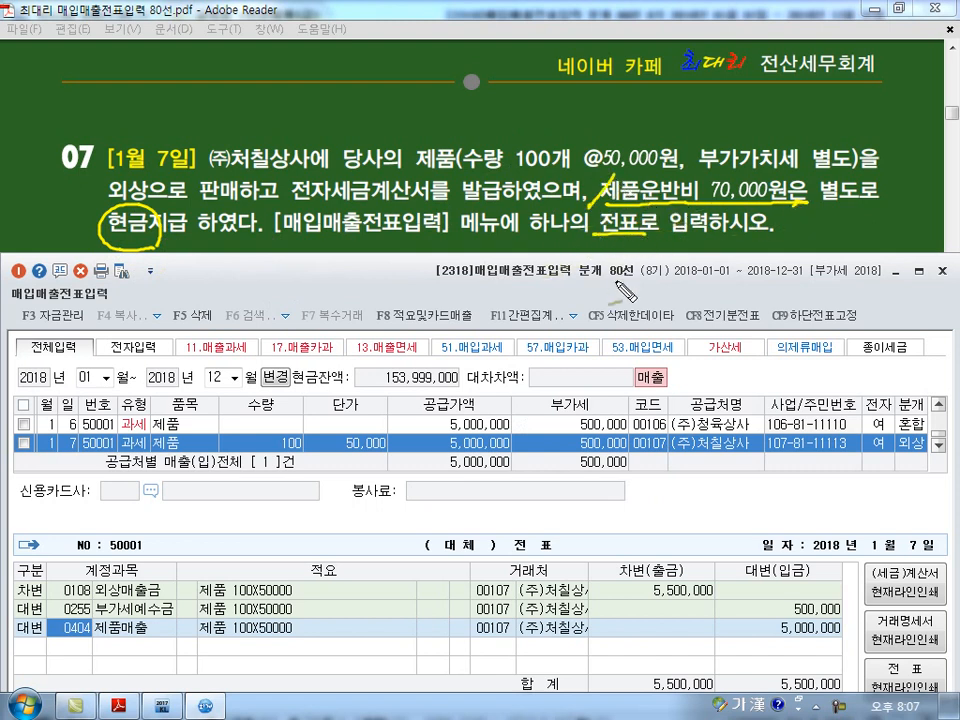
drag(930, 428, 934, 455)
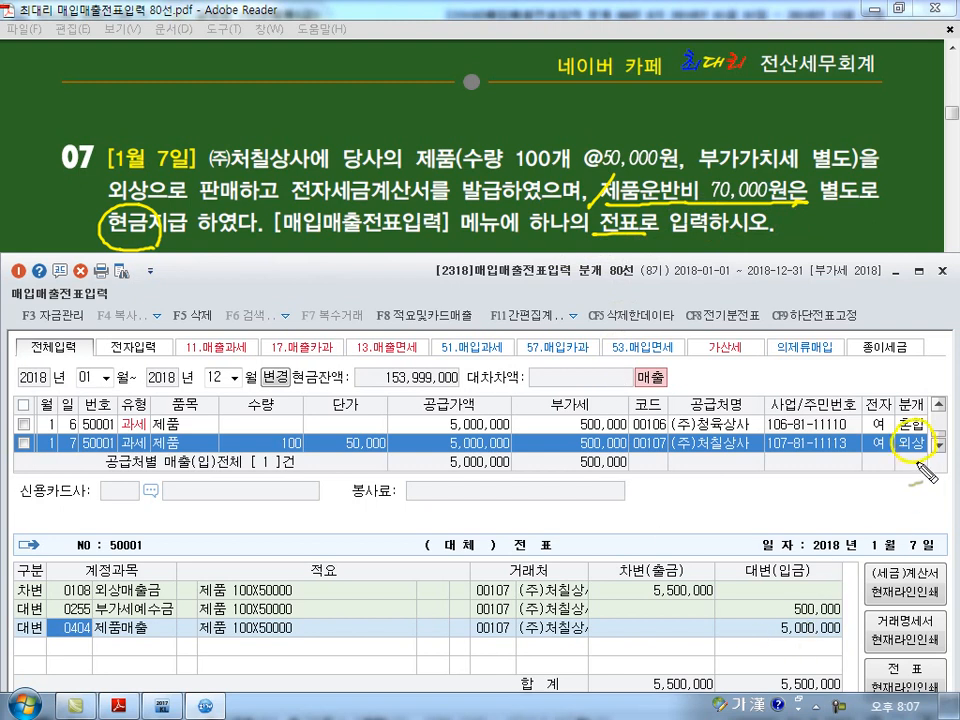
drag(716, 589, 770, 612)
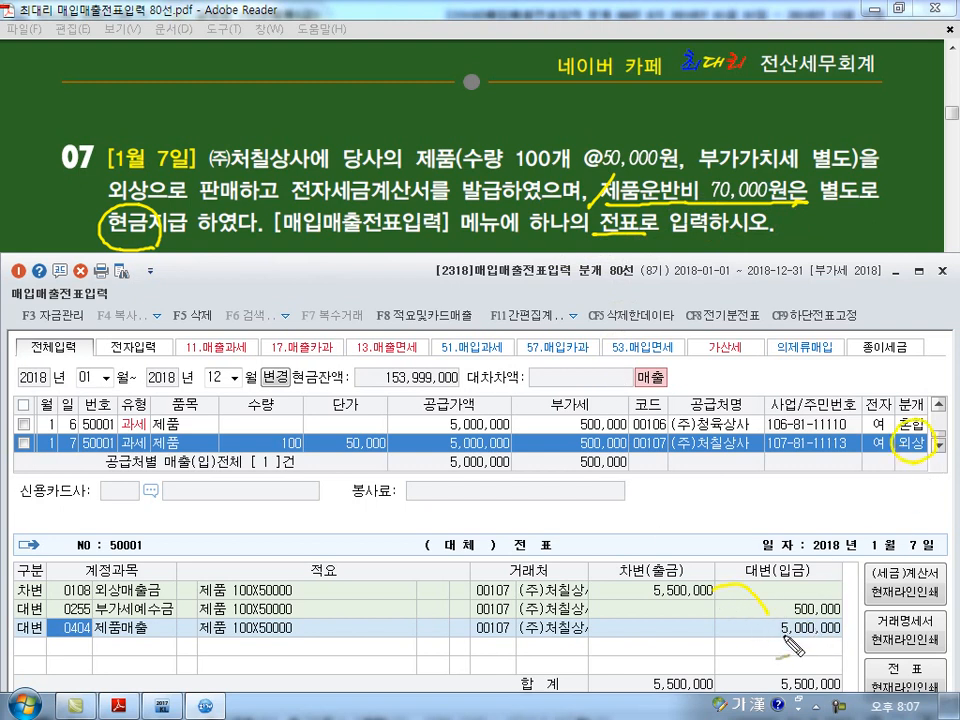
key(Escape)
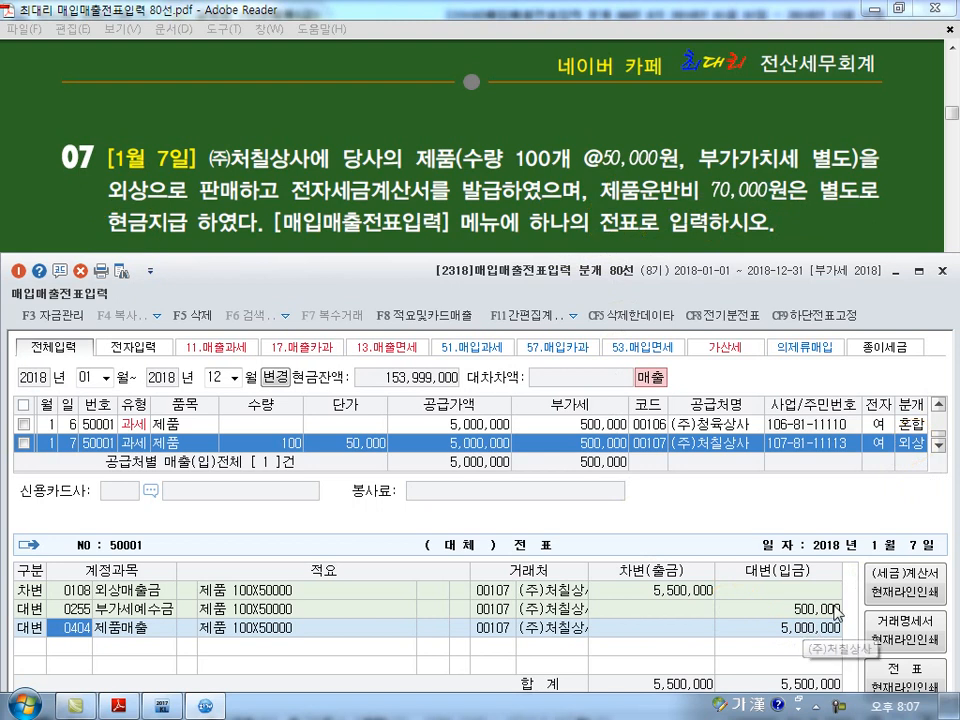
- Change the January 7 voucher's 분개 to 혼합 (3)
click(923, 451)
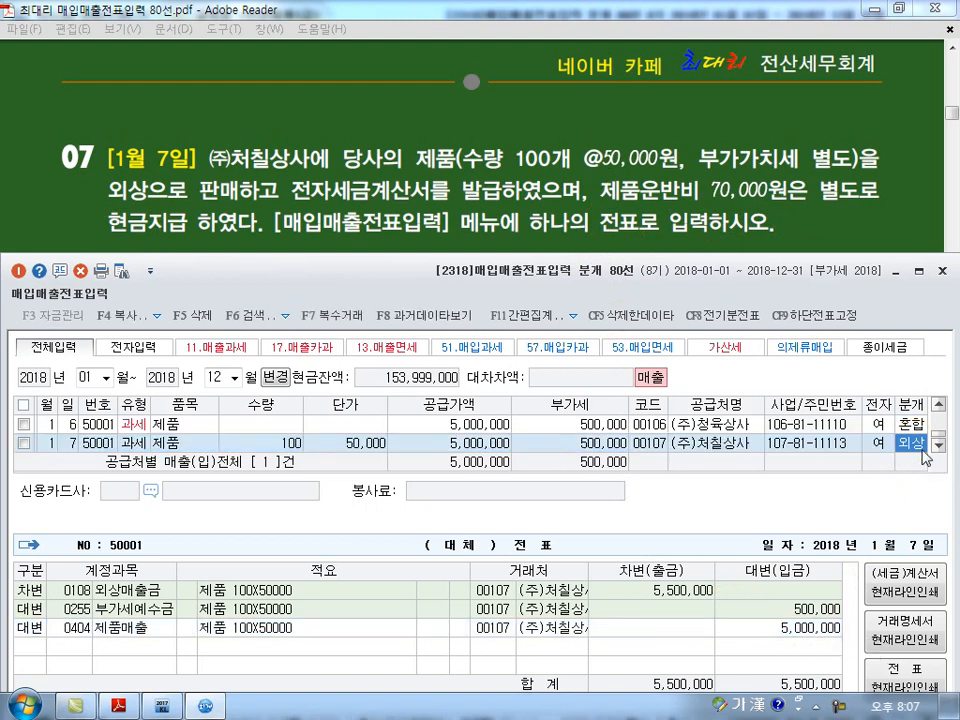
text(3)
key(Return)
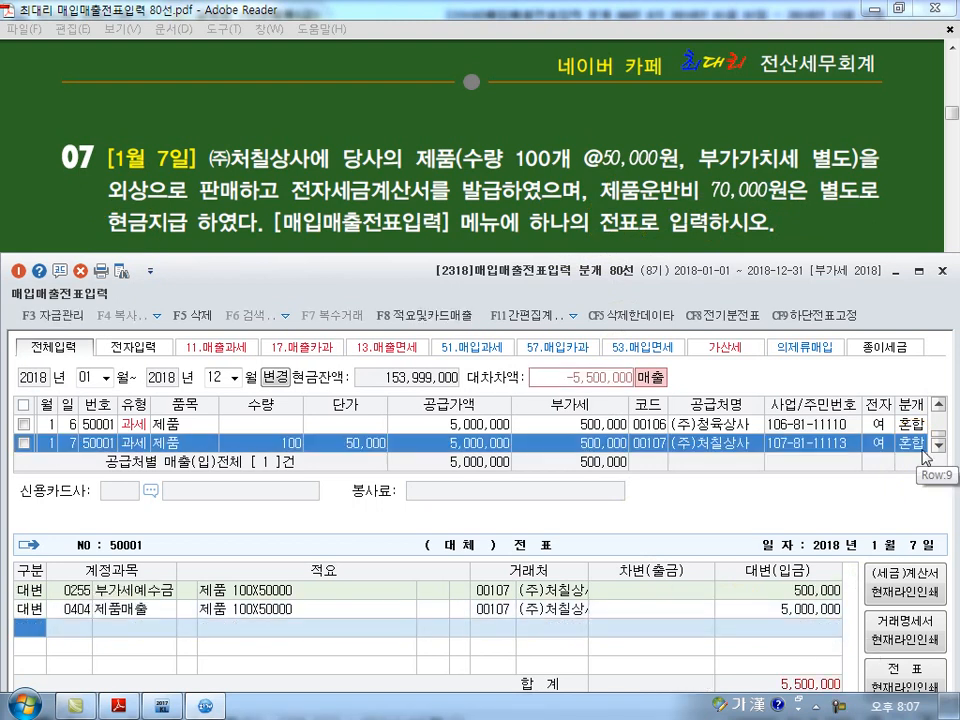
- Add a 차변 line to the January 7 voucher for account 108 외상매출금
text(3)
key(Return)
text(108)
key(Return)
- Change the new 차변 line's account to 824 운반비 and set its amount to 70,000
key(Left)
key(Left)
key(Left)
key(Left)
key(Left)
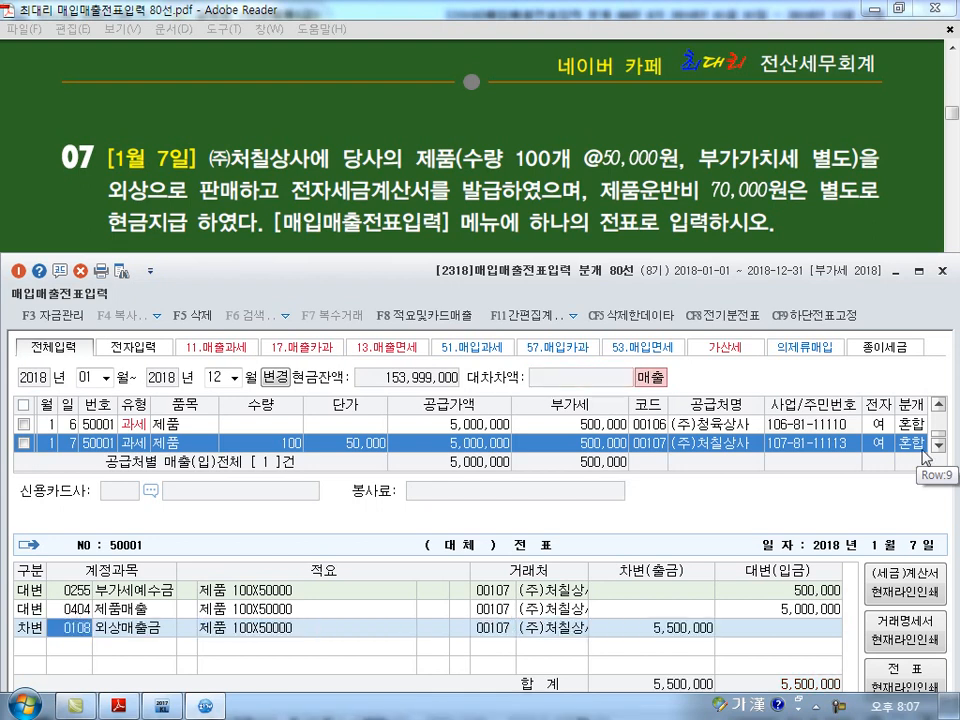
text(824)
key(Return)
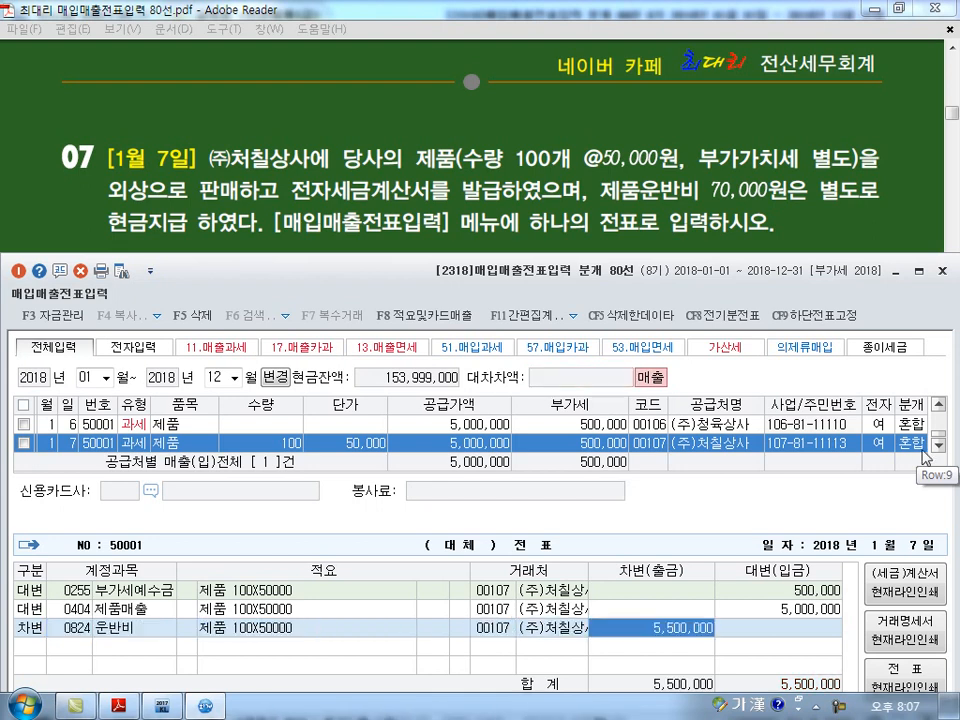
text(70000)
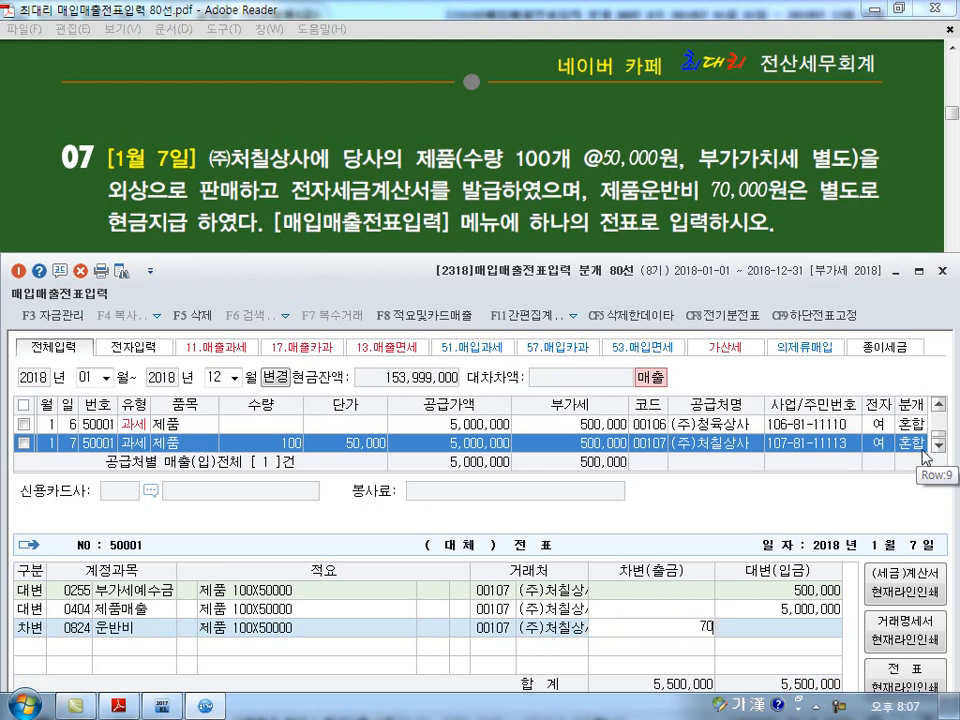
key(Return)
- Add a 대변 line to the January 7 voucher for account 101 현금 with an amount of 70,000
text(4)
key(Return)
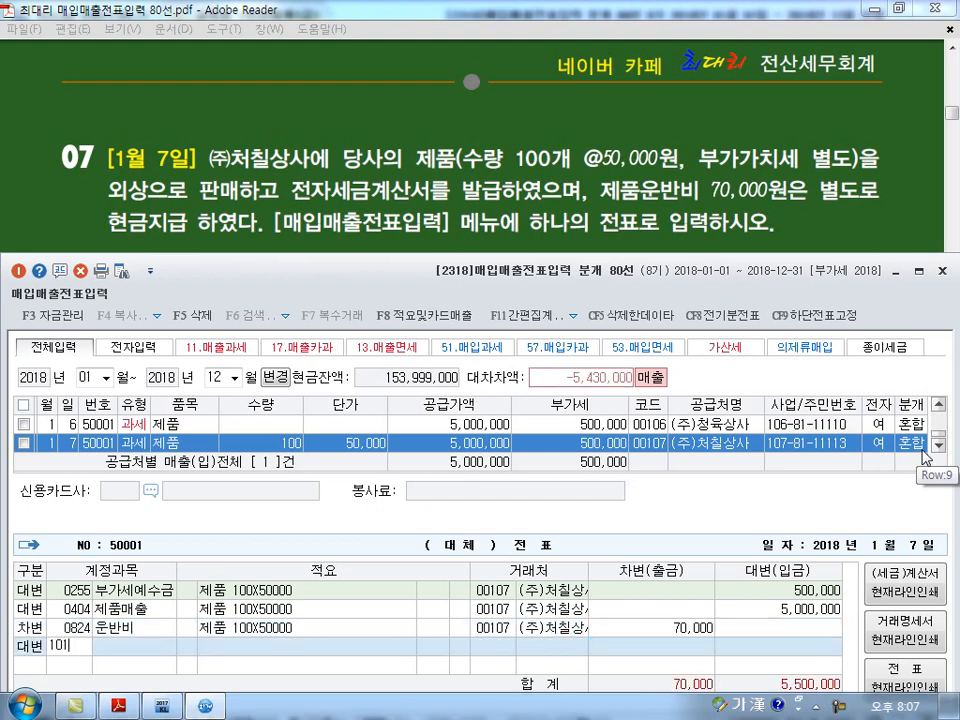
text(101)
key(Return)
key(Return)
- Add a 차변 line for account 108 외상매출금 with the remaining 5,500,000 and complete the January 7 voucher
text(3)
key(Return)
text(108)
key(Return)
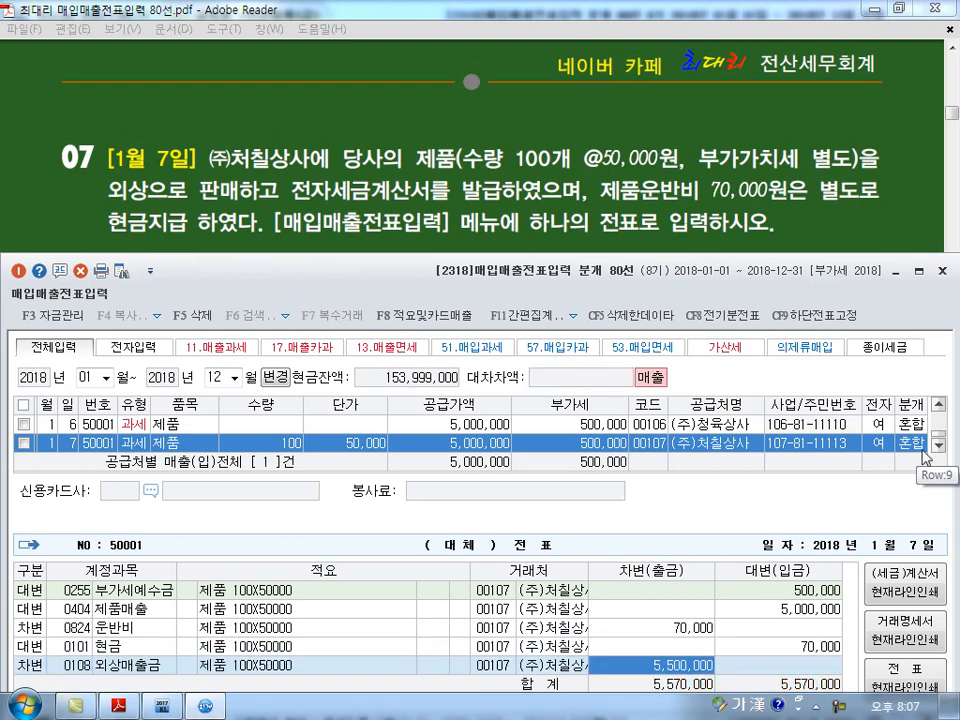
click(790, 608)
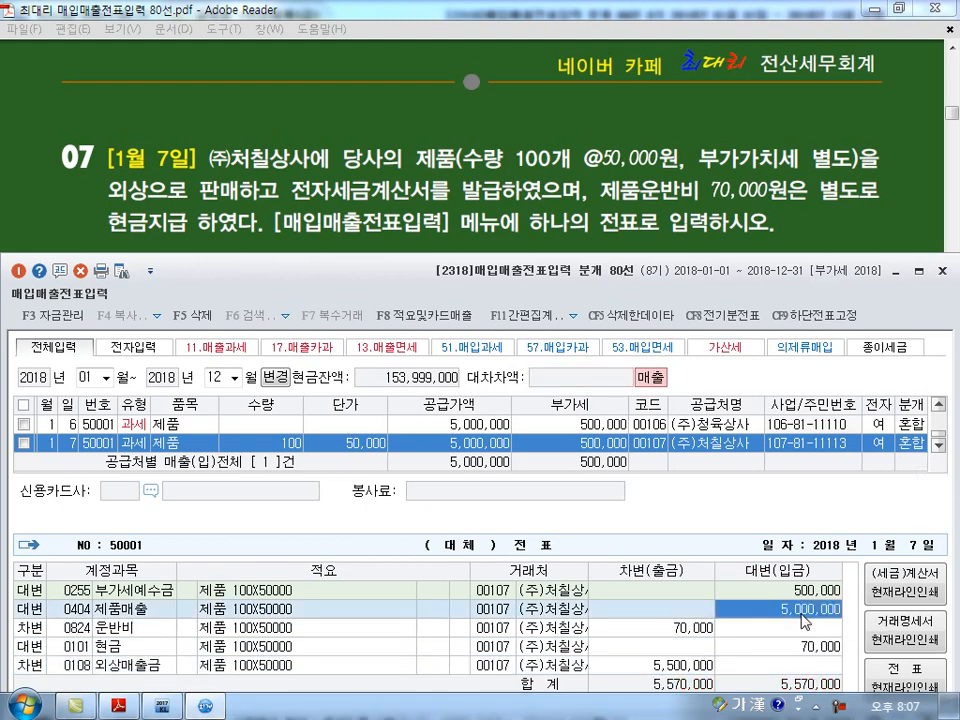
click(709, 662)
click(700, 630)
click(721, 650)
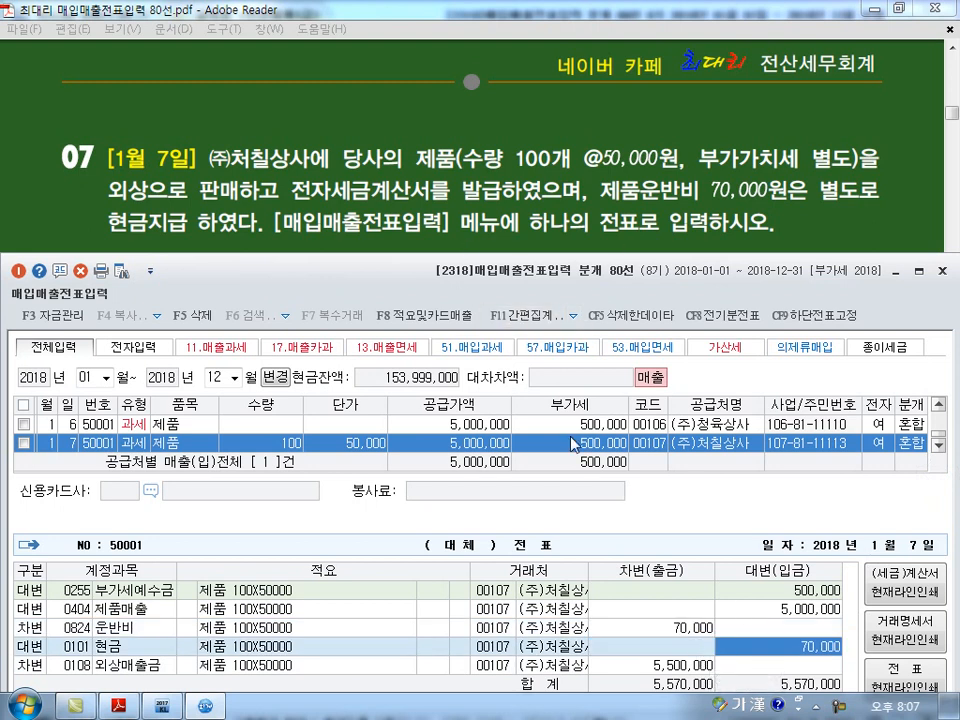
key(Down)
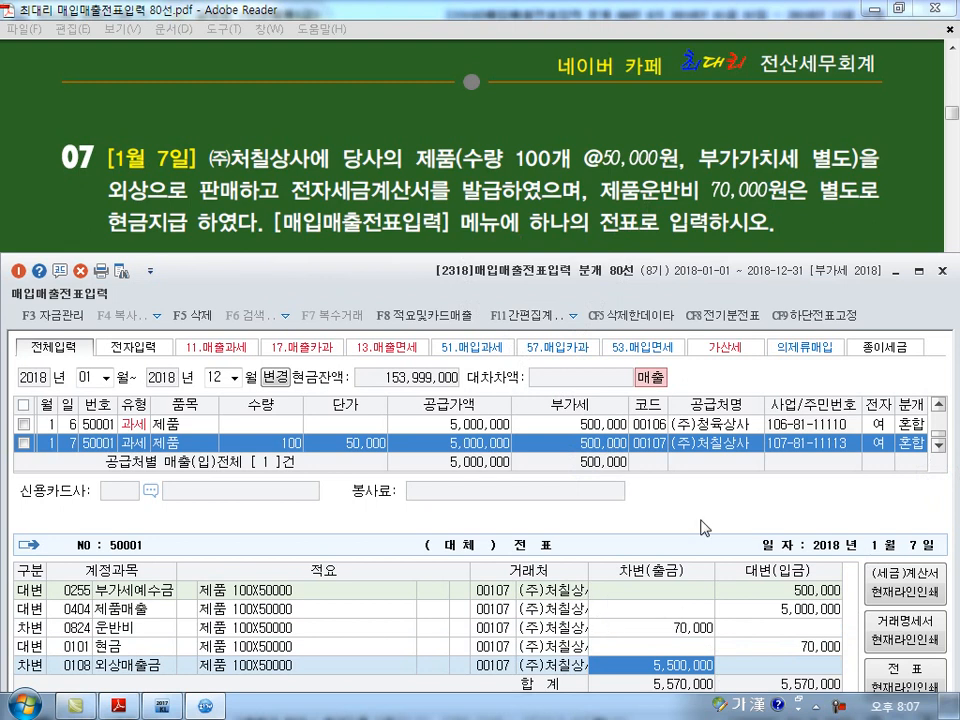
key(Return)
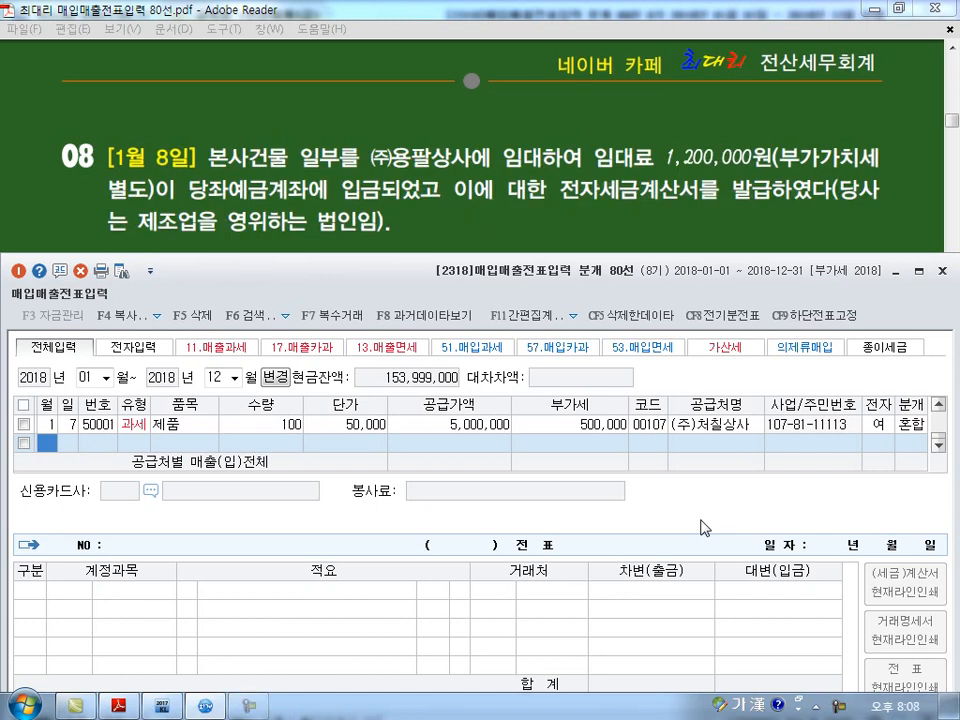
- Start a new voucher dated January 8 with voucher type 11 (과세) for question 08
text(1)
key(Return)
text(8)
key(Return)
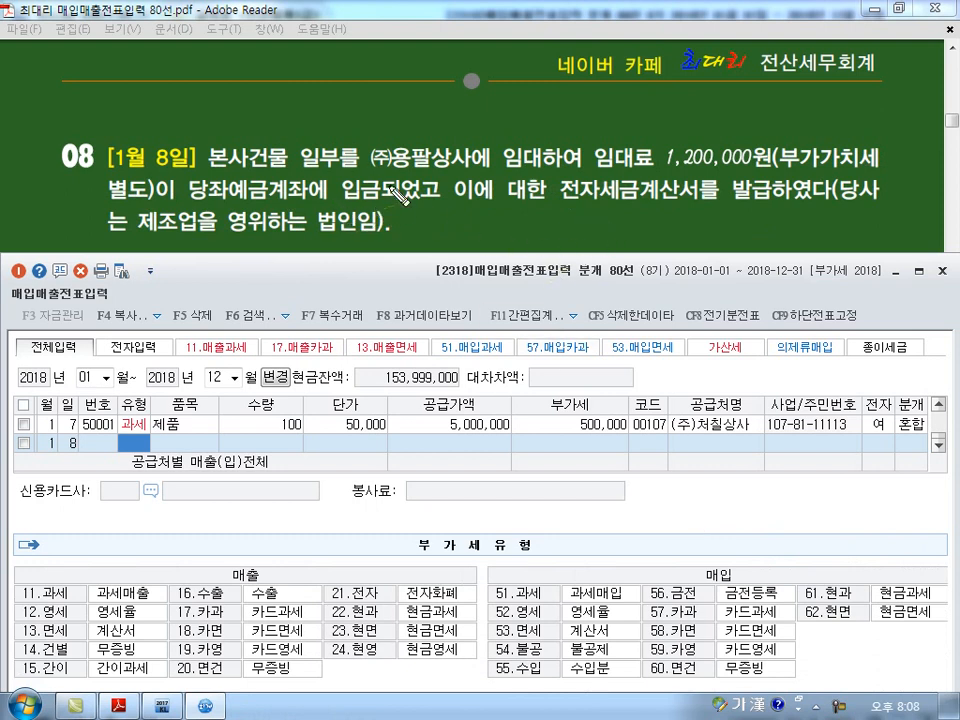
drag(596, 167, 728, 166)
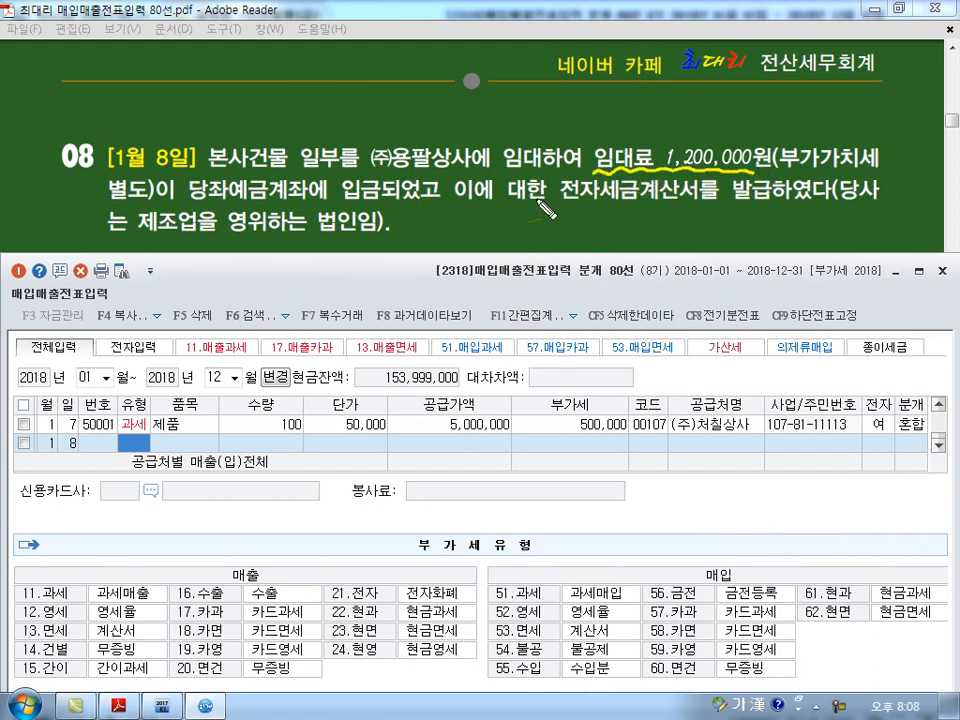
drag(108, 199, 158, 201)
drag(560, 201, 706, 199)
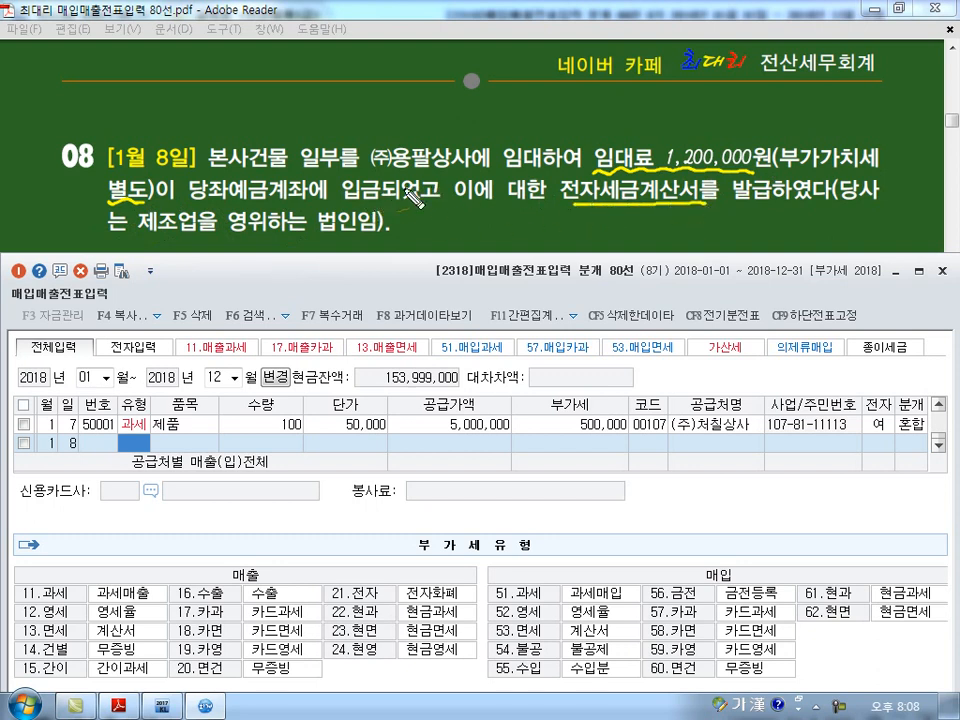
mouse_move(434, 212)
mouse_down()
mouse_move(458, 236)
mouse_move(482, 220)
mouse_move(486, 234)
mouse_up()
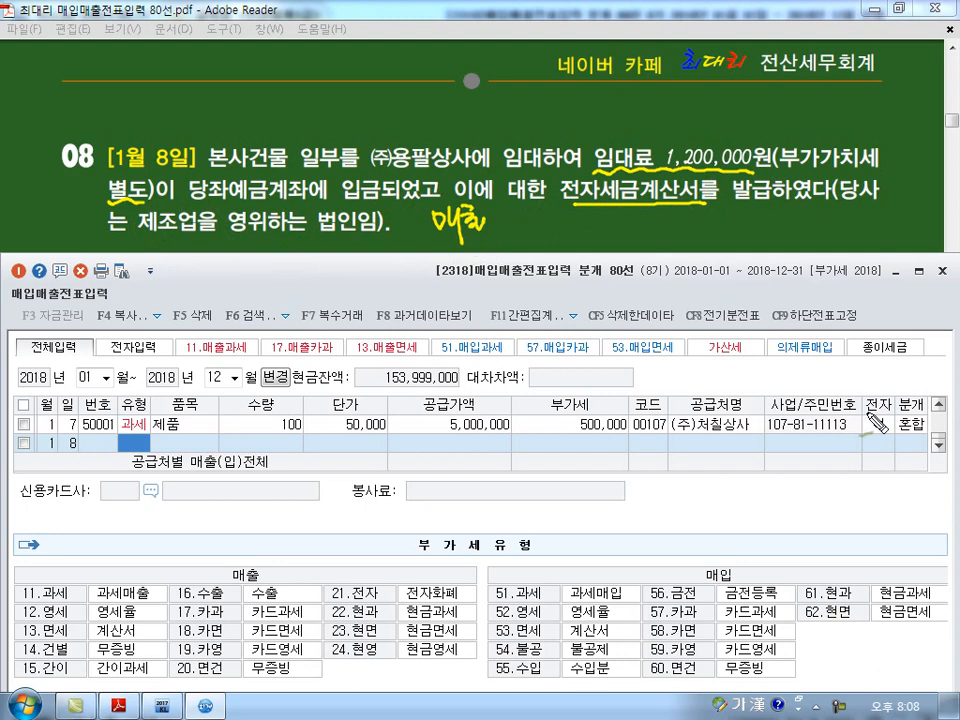
key(Escape)
key(Return)
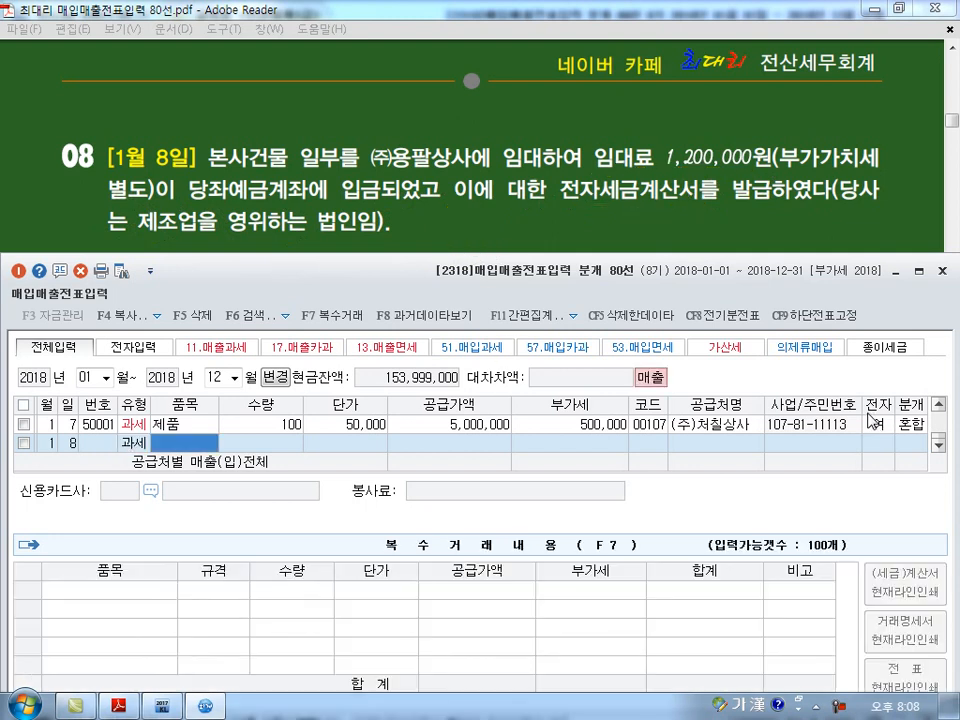
- Set the January 8 voucher's item to 임대료 and its 공급가액 to 1,200,000, leaving quantity and unit price blank
text(임대료)
key(Return)
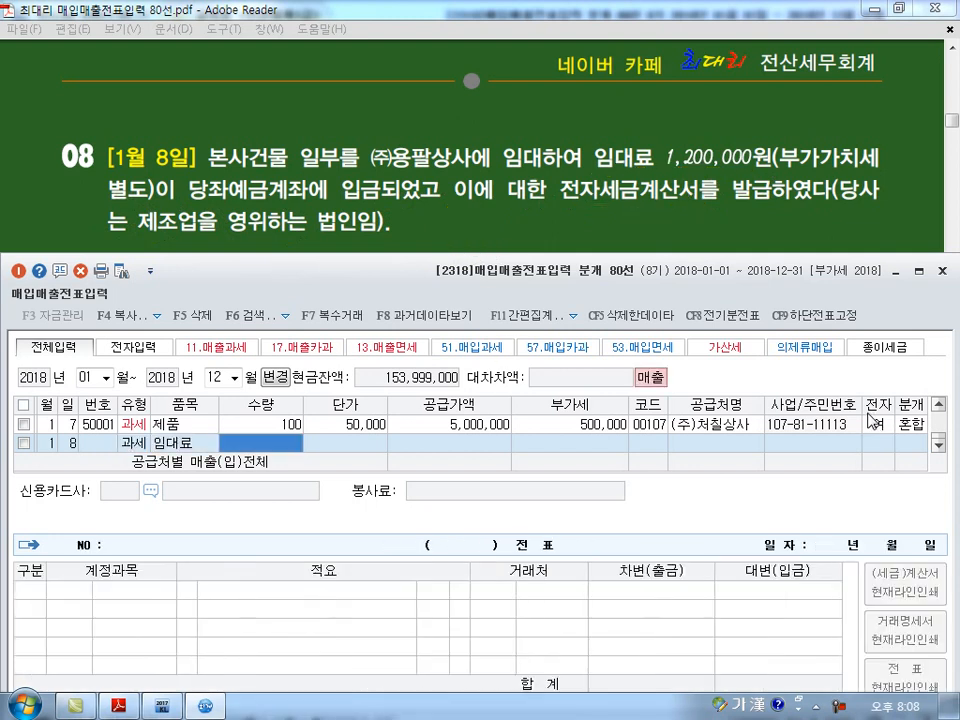
key(Return)
key(Return)
text(1,200,000)
key(Return)
key(Return)
- Set the January 8 voucher's supplier code to 108 ((주)용팔상사), mark it 전자 여 and choose 혼합 (3) as 분개
text(10)
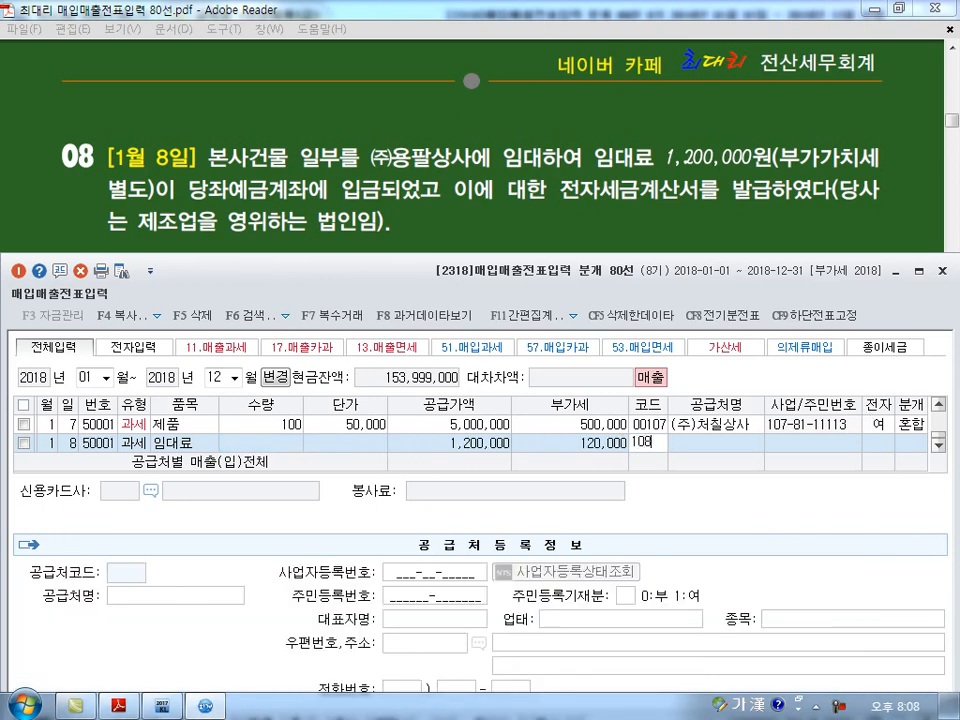
text(8)
key(Return)
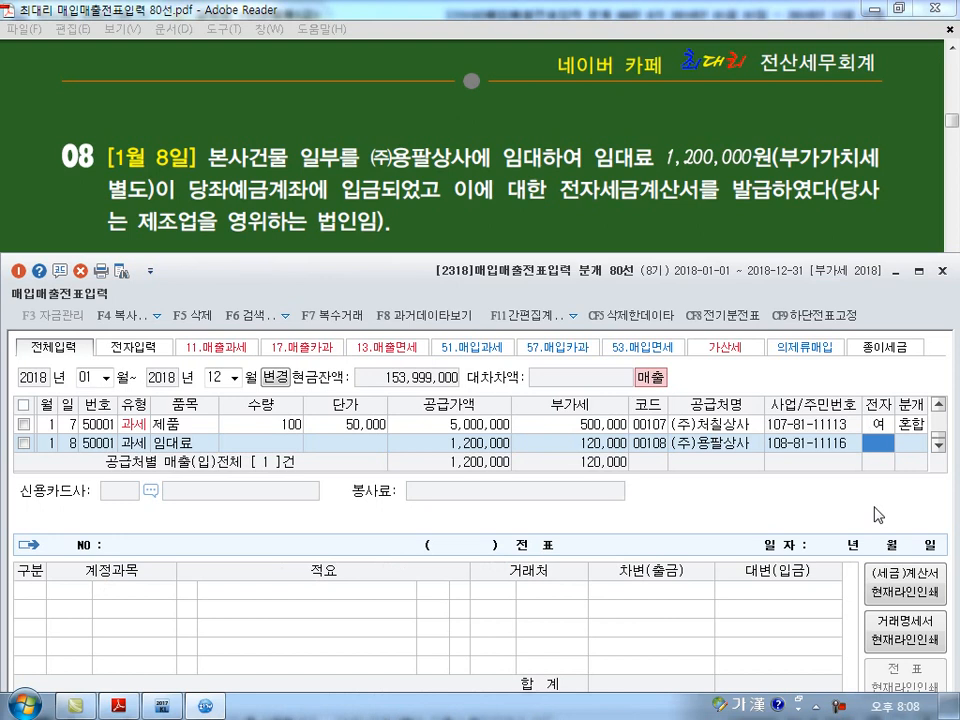
key(1)
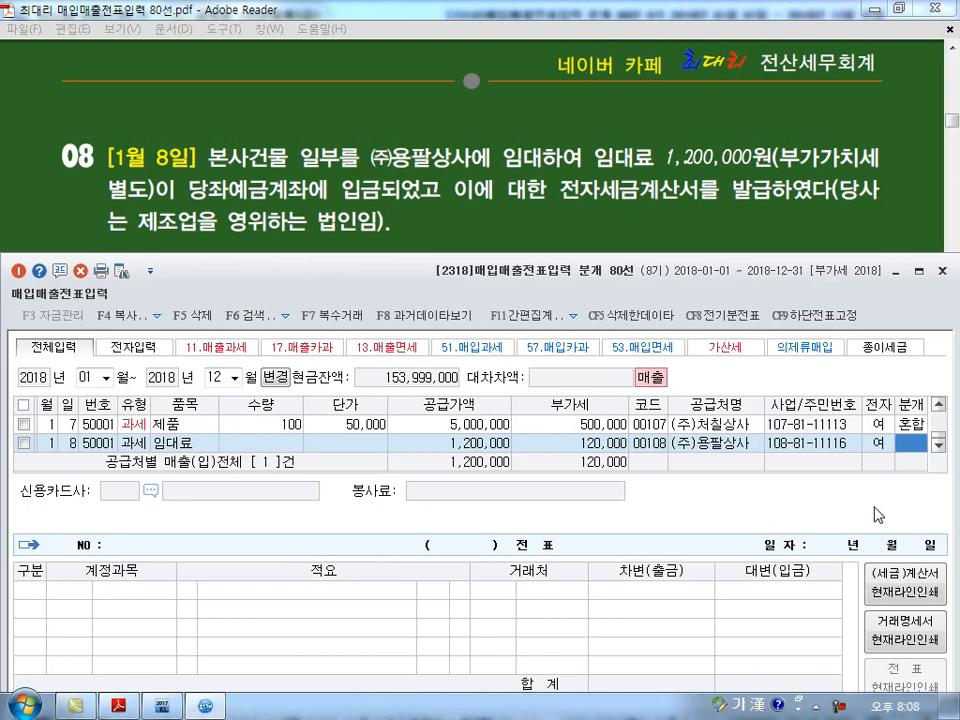
key(3)
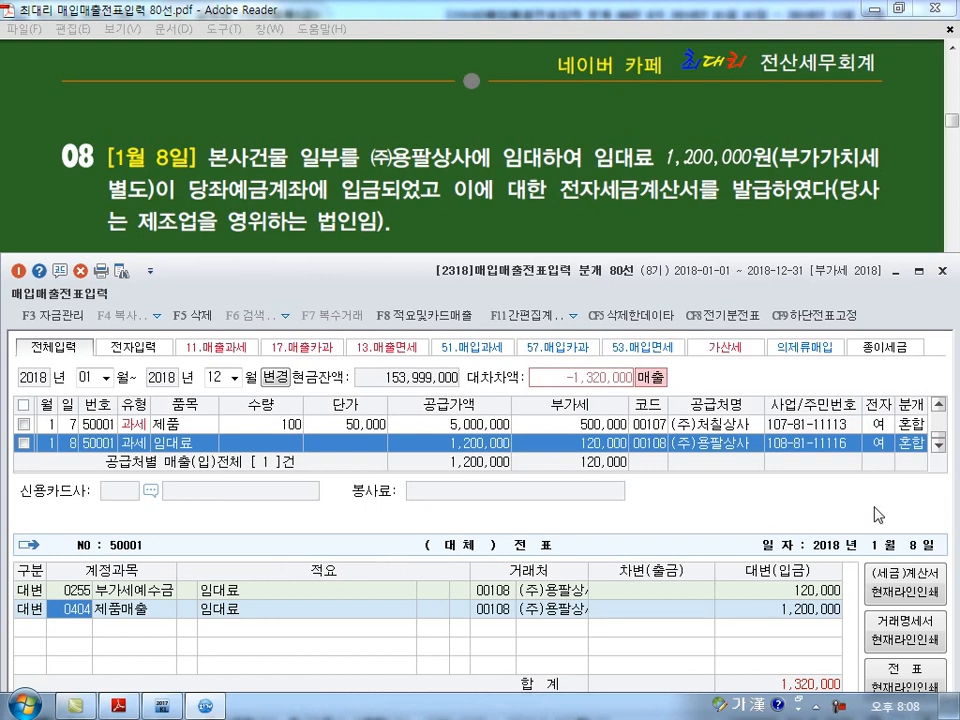
- Search the account codes for 임대 to replace 제품매출 on the January 8 voucher's 1,200,000 대변 line
text(임대)
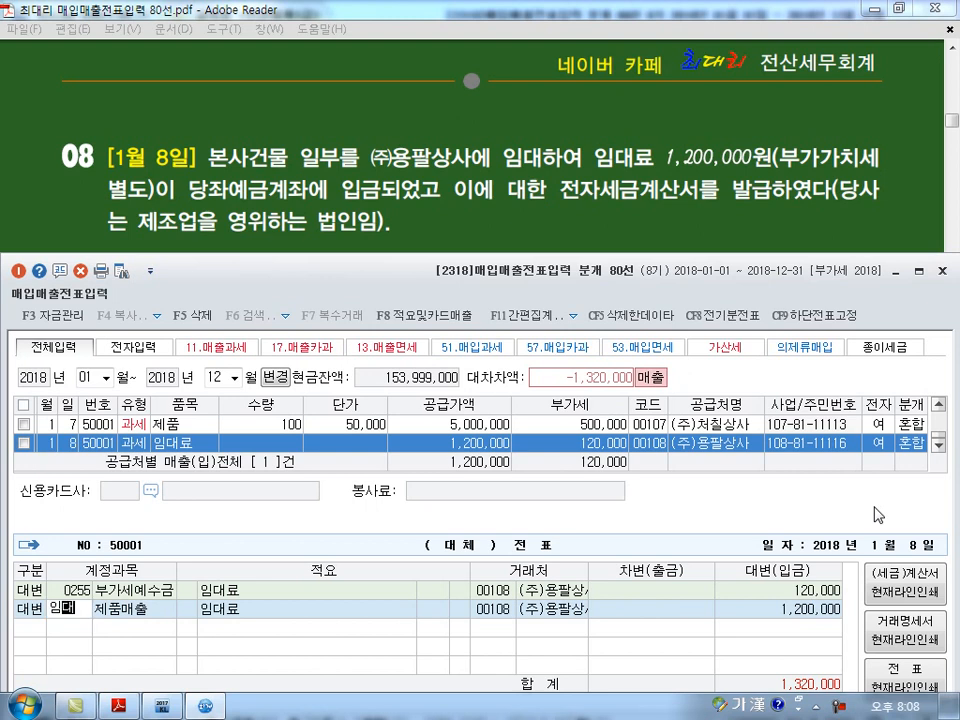
key(Return)
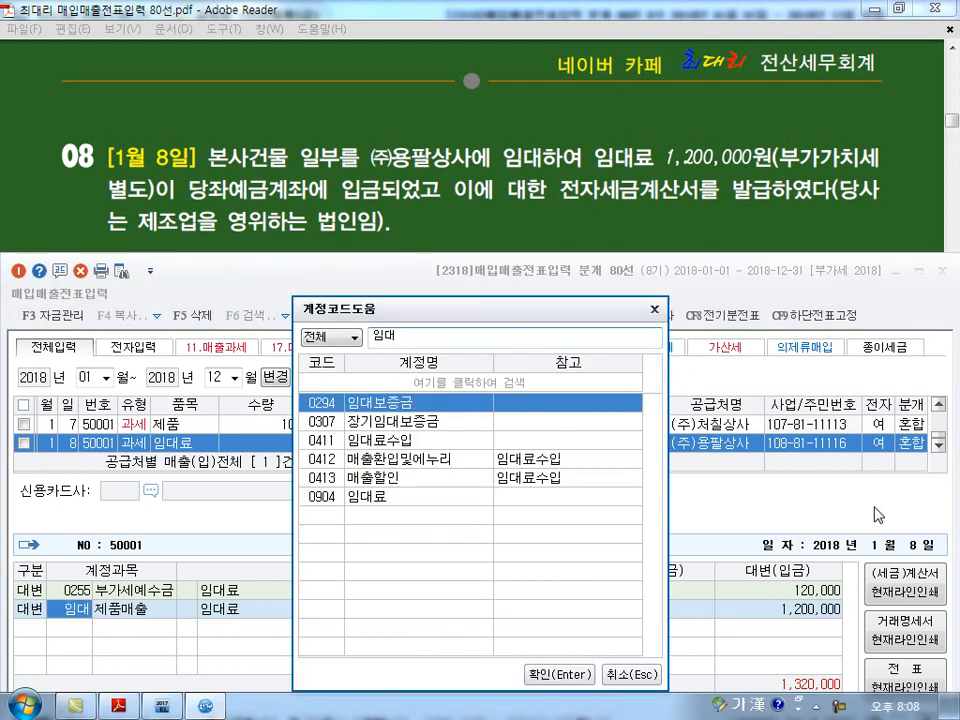
mouse_move(329, 532)
mouse_down()
mouse_move(340, 528)
mouse_move(302, 489)
mouse_move(340, 493)
mouse_move(303, 502)
mouse_move(338, 490)
mouse_up()
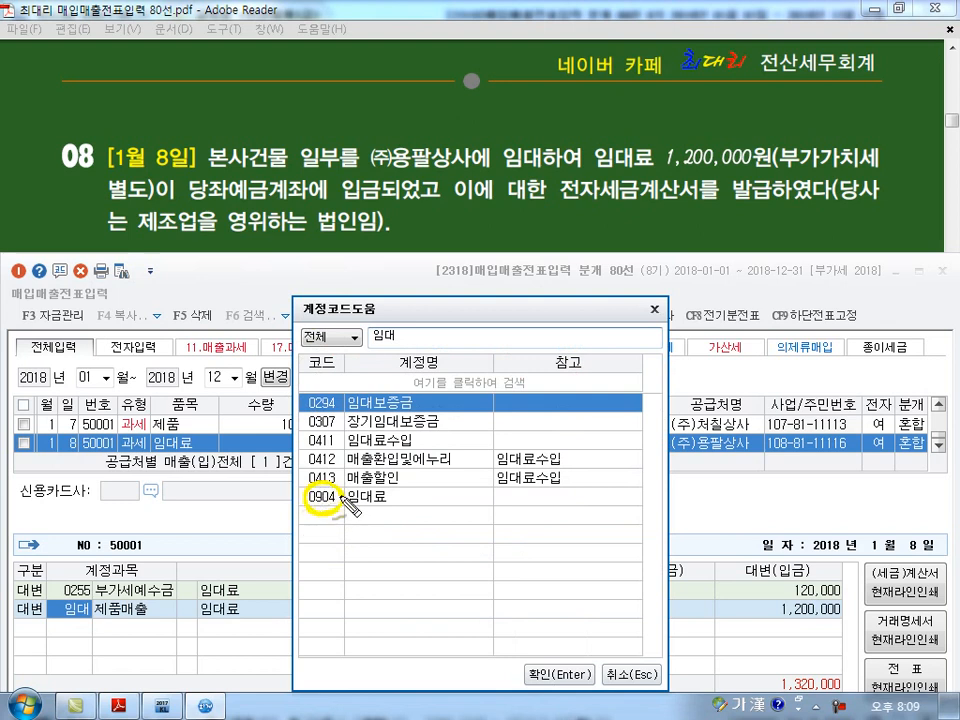
mouse_move(342, 446)
mouse_down()
mouse_move(306, 445)
mouse_move(330, 430)
mouse_move(342, 446)
mouse_up()
mouse_move(478, 212)
mouse_down()
mouse_move(474, 228)
mouse_move(490, 222)
mouse_move(512, 236)
mouse_move(580, 226)
mouse_move(626, 238)
mouse_move(634, 250)
mouse_move(630, 222)
mouse_move(664, 232)
mouse_move(692, 222)
mouse_move(738, 228)
mouse_move(742, 240)
mouse_up()
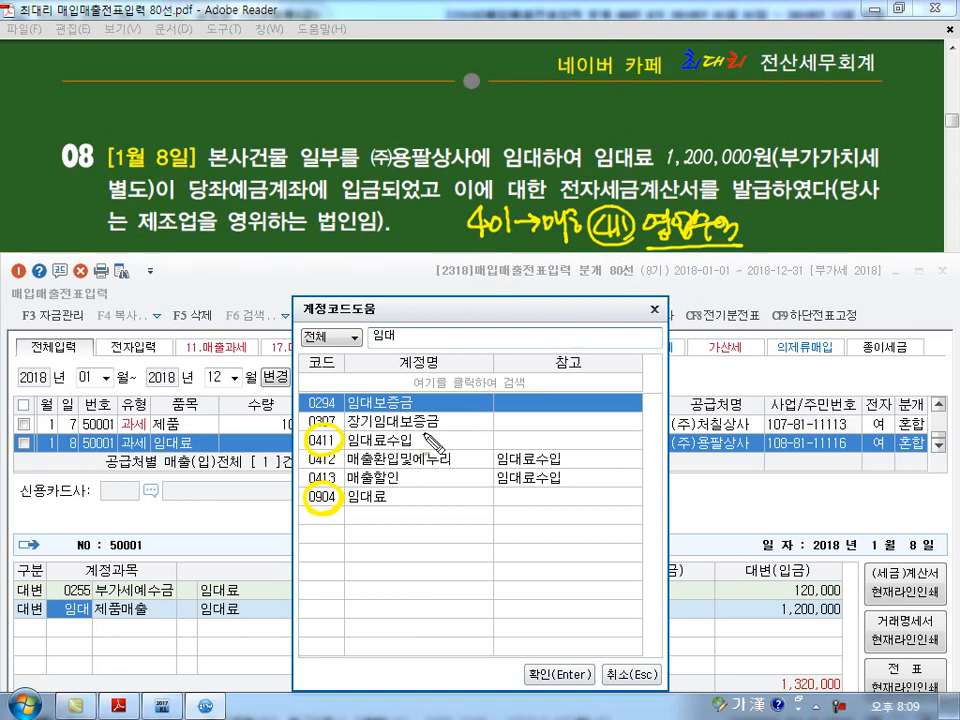
mouse_move(340, 448)
mouse_down()
mouse_move(413, 272)
mouse_move(495, 212)
mouse_move(522, 213)
mouse_up()
drag(212, 167, 271, 166)
mouse_move(312, 133)
mouse_down()
mouse_move(303, 172)
mouse_move(309, 132)
mouse_up()
drag(838, 199, 878, 198)
drag(148, 245, 258, 240)
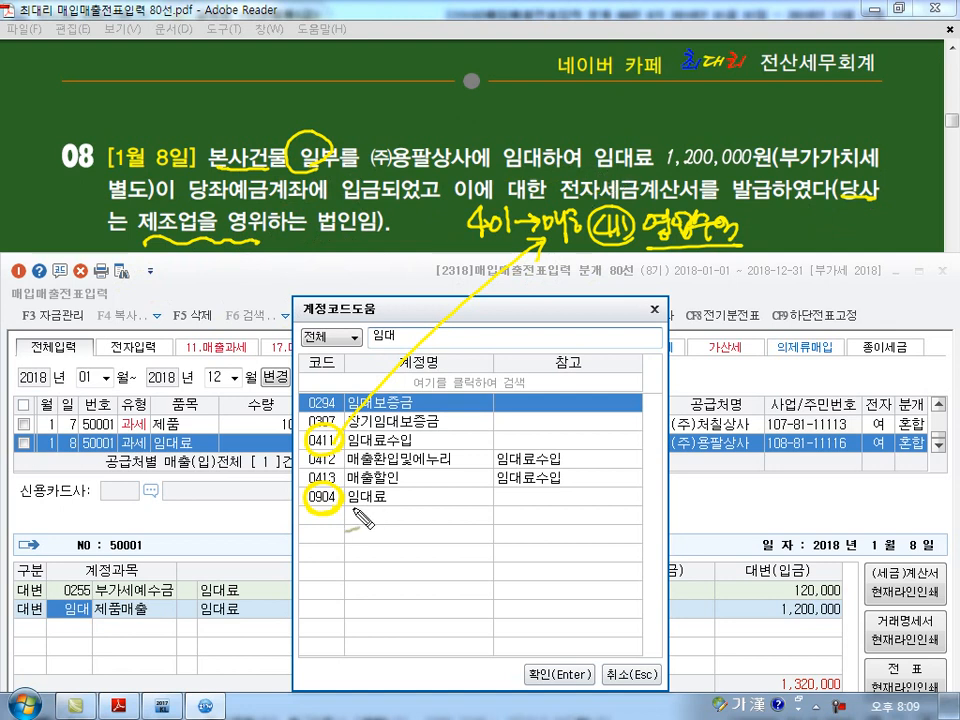
mouse_move(390, 490)
mouse_down()
mouse_move(347, 508)
mouse_move(375, 506)
mouse_up()
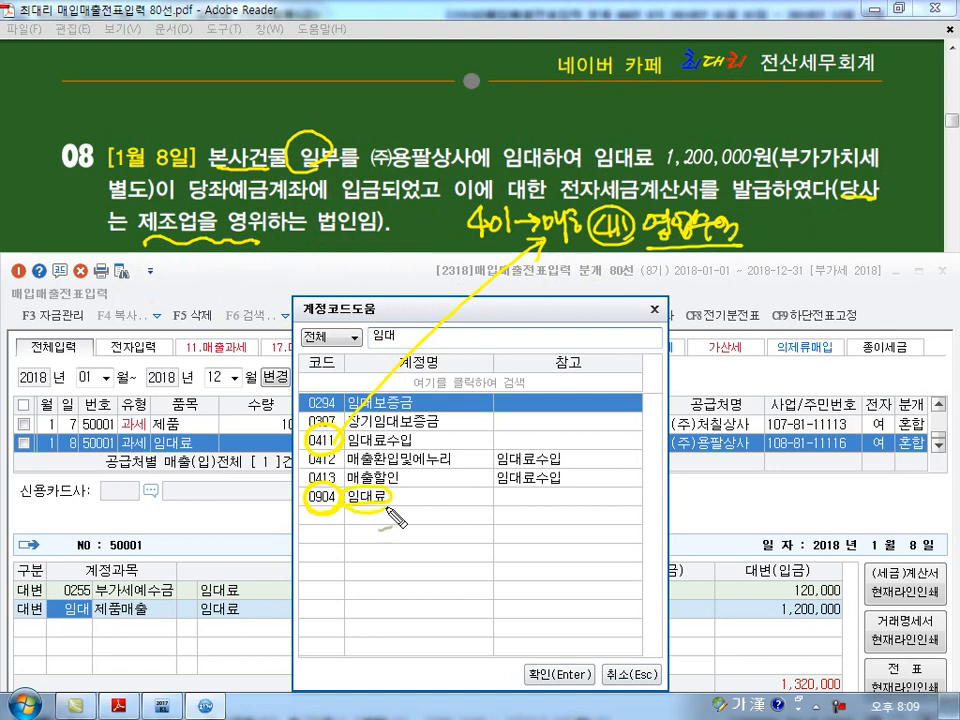
key(Escape)
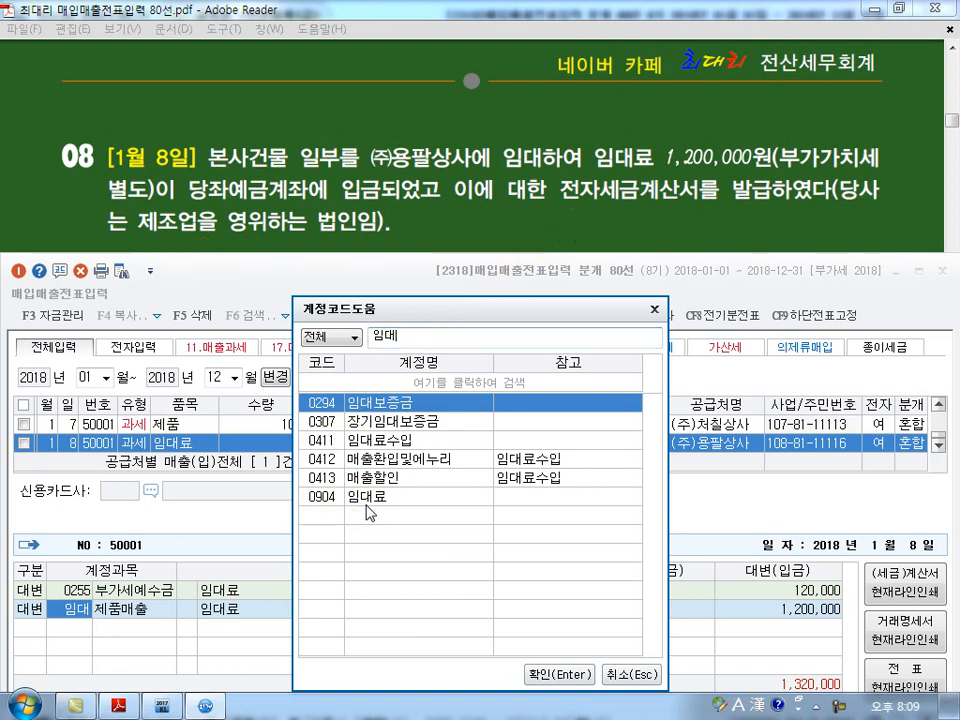
- Choose account 0904 임대료 for the 1,200,000 대변 line and accept the line
click(368, 497)
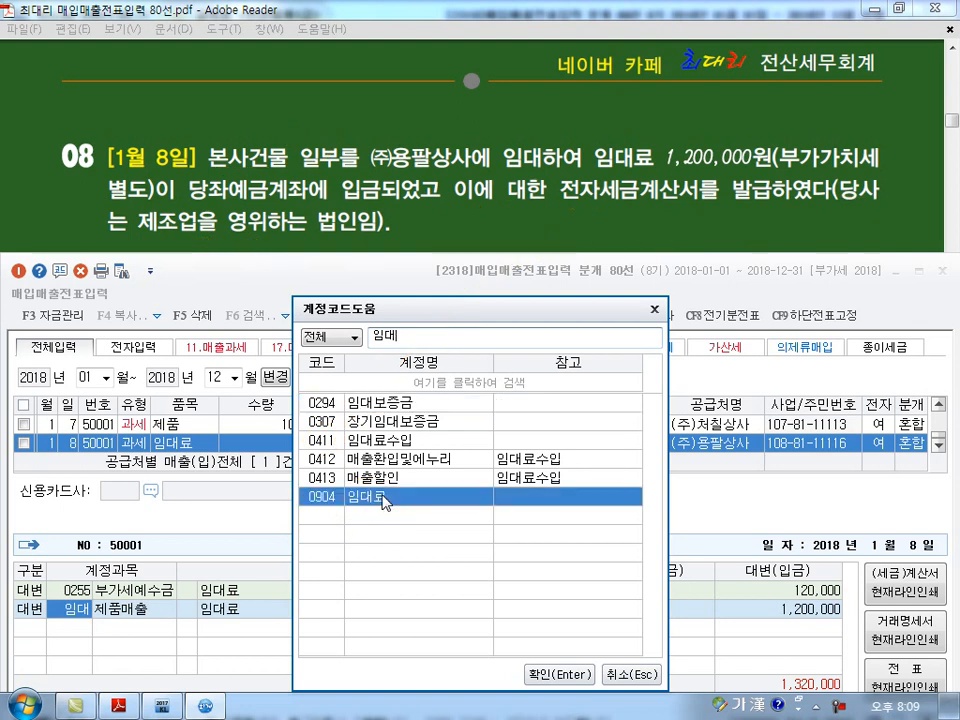
click(560, 674)
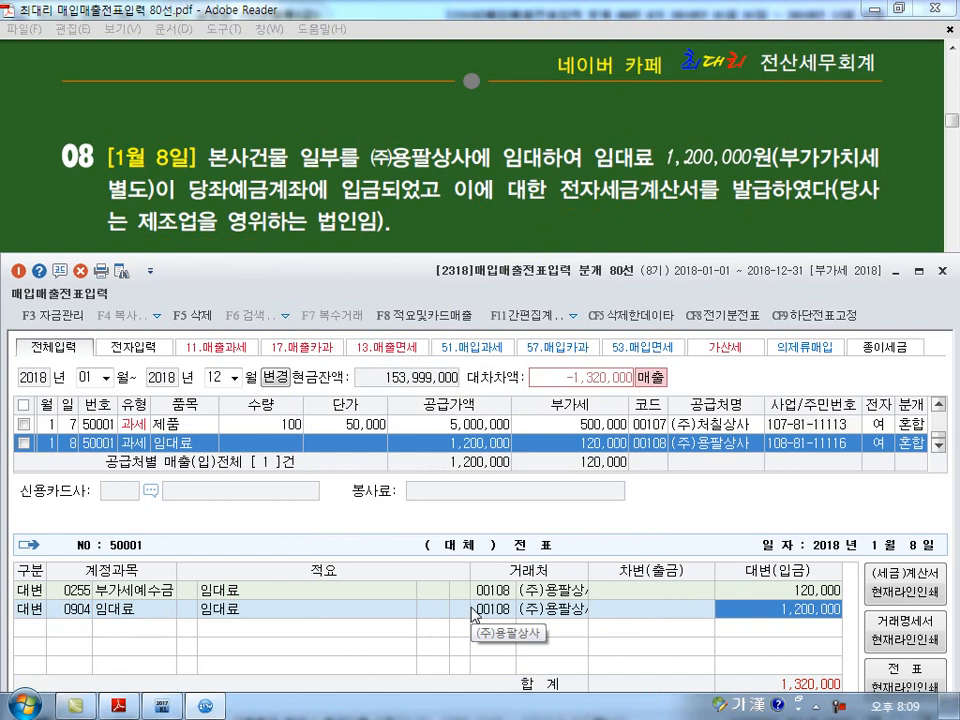
key(Return)
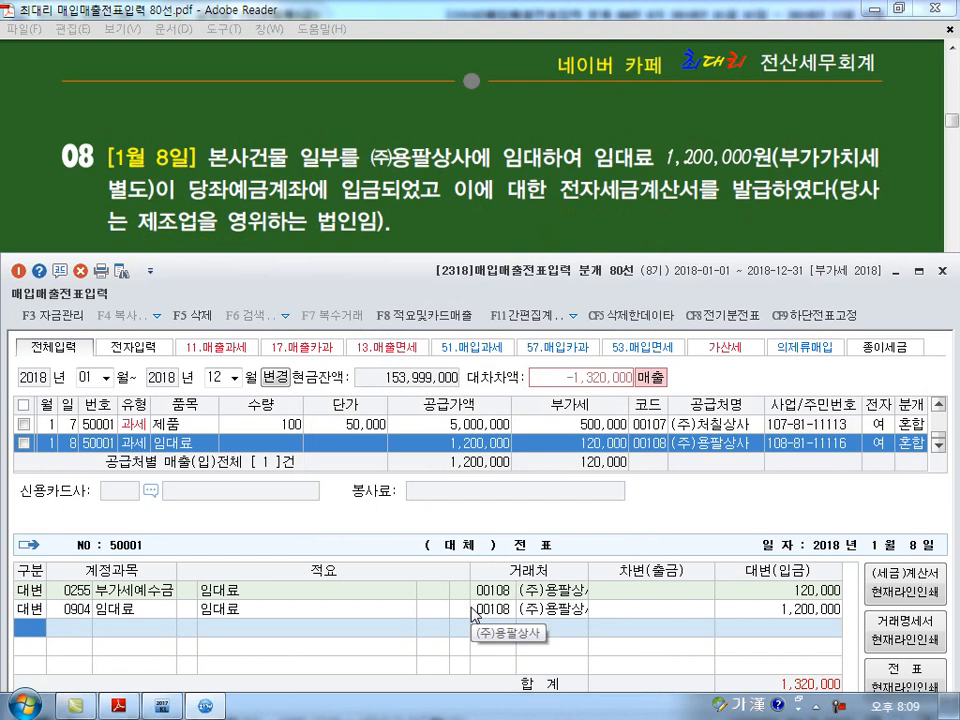
- Add a 차변 line for account 102 당좌예금 with 1,320,000 and complete the January 8 voucher
text(3102)
key(Return)
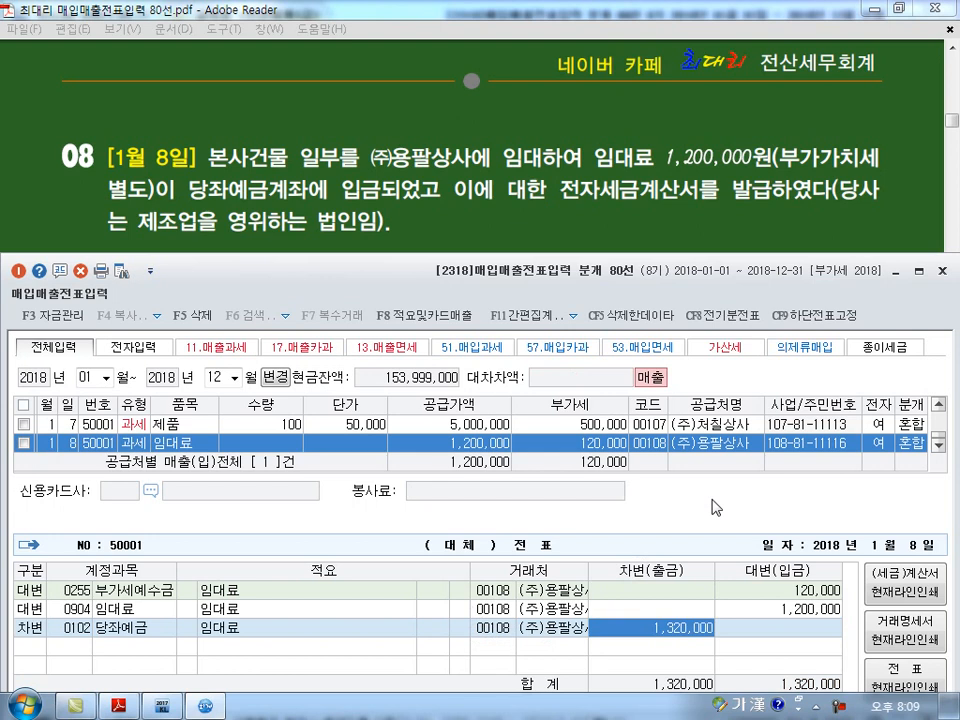
key(Return)
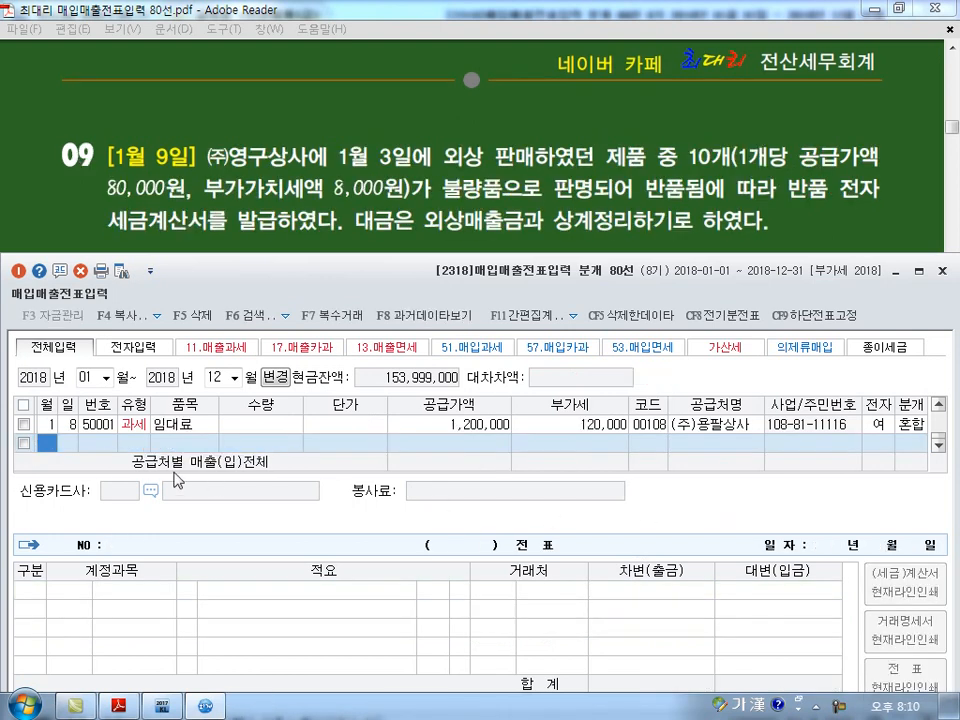
- Start a new voucher dated January 9 for question 09
text(1)
key(Return)
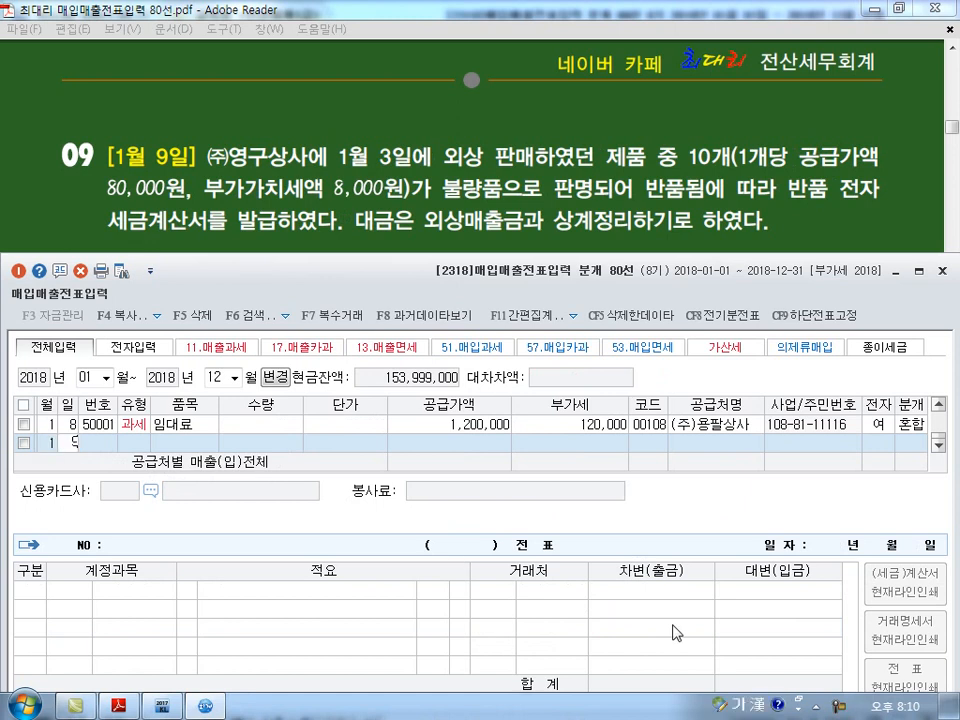
text(9)
key(Return)
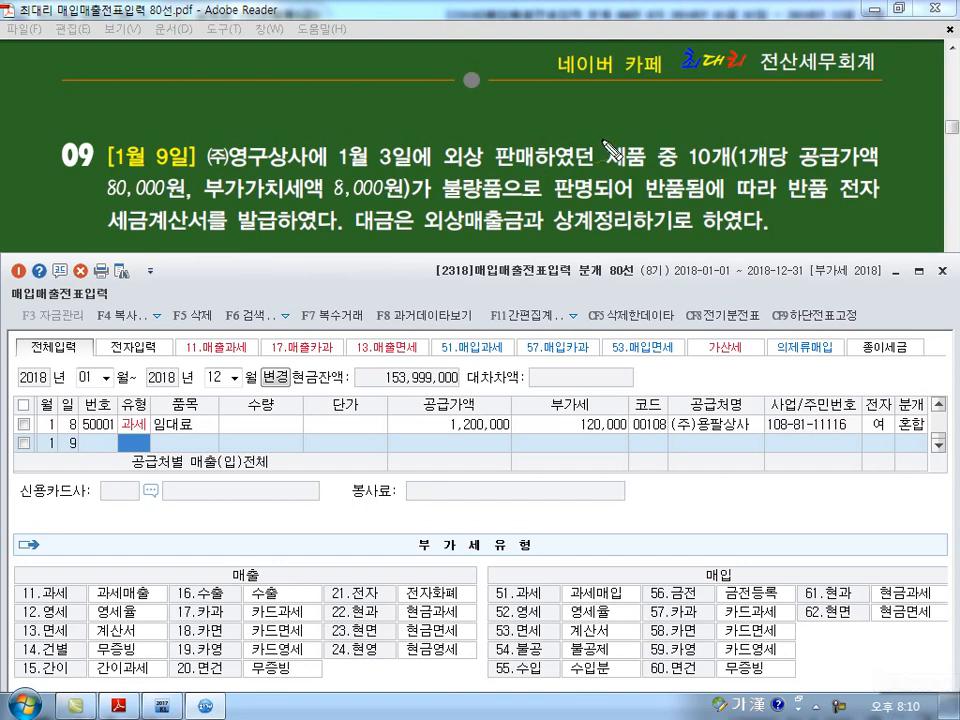
drag(686, 171, 734, 172)
drag(108, 200, 165, 200)
drag(335, 200, 386, 200)
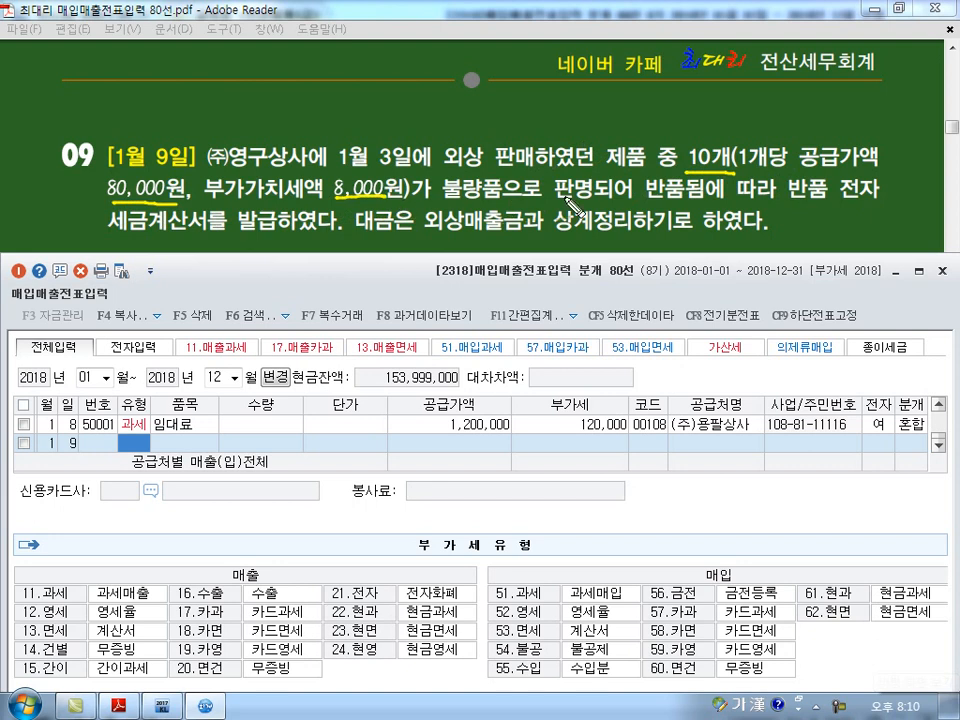
drag(688, 172, 690, 216)
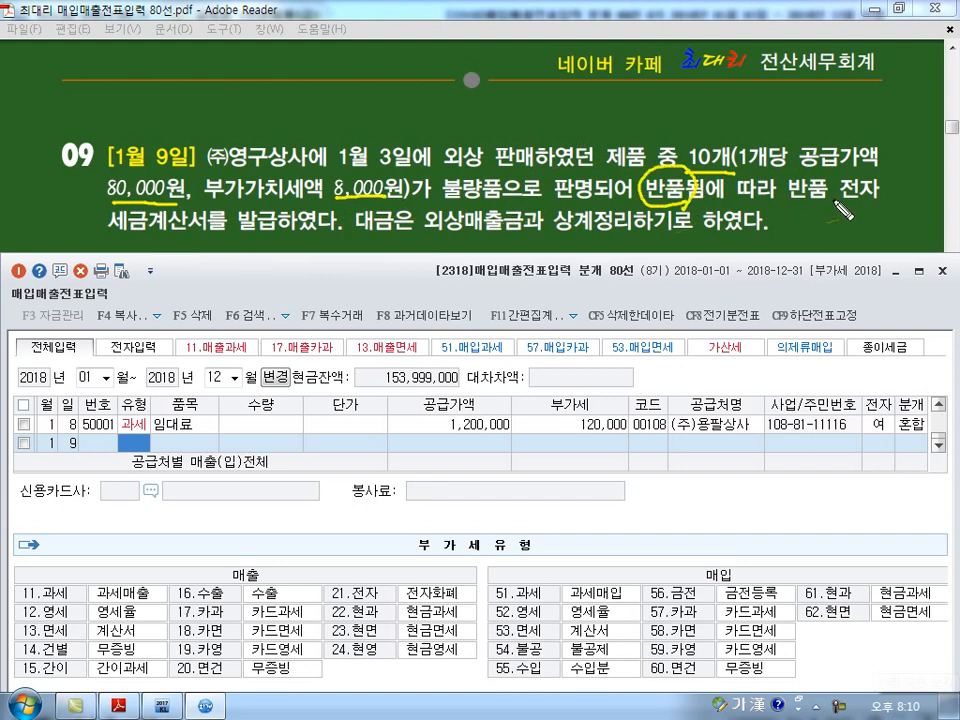
drag(835, 199, 869, 202)
mouse_move(280, 205)
mouse_down()
mouse_move(238, 230)
mouse_move(275, 242)
mouse_move(290, 222)
mouse_move(312, 245)
mouse_move(357, 244)
mouse_up()
drag(299, 253, 360, 249)
drag(431, 232, 546, 250)
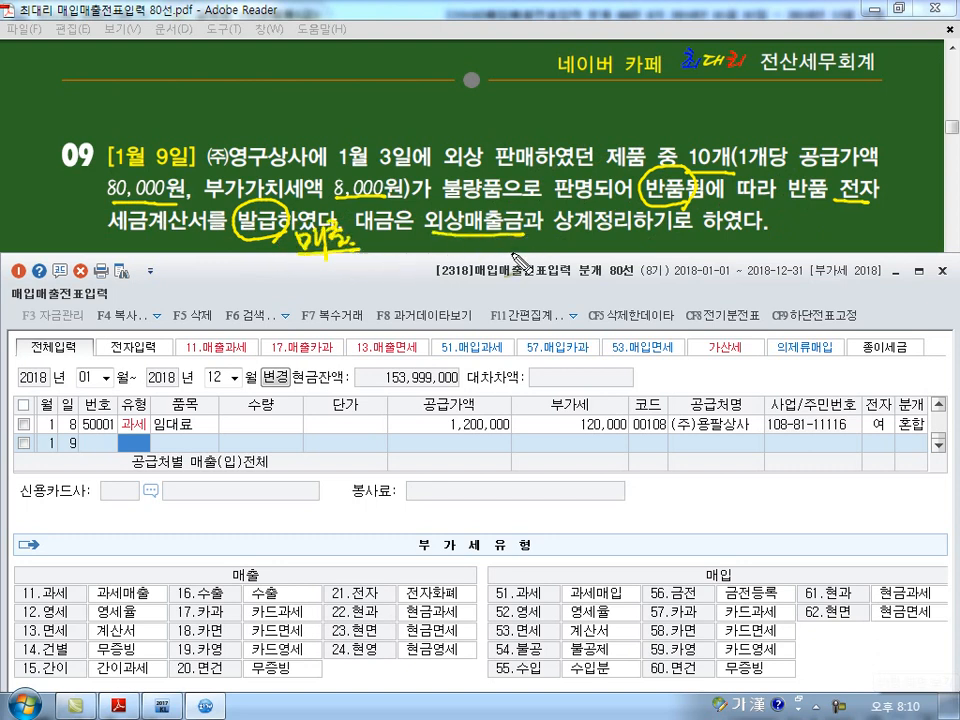
drag(735, 374, 748, 370)
key(Escape)
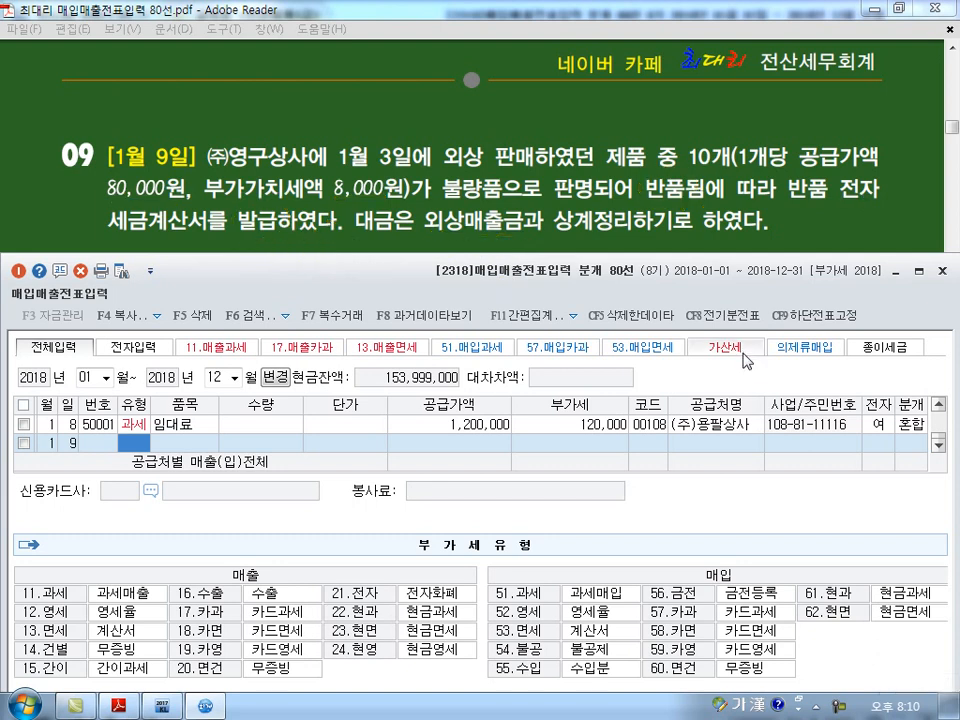
- Set the January 9 voucher's type to 11 (과세) and its item to 제품
text(11)
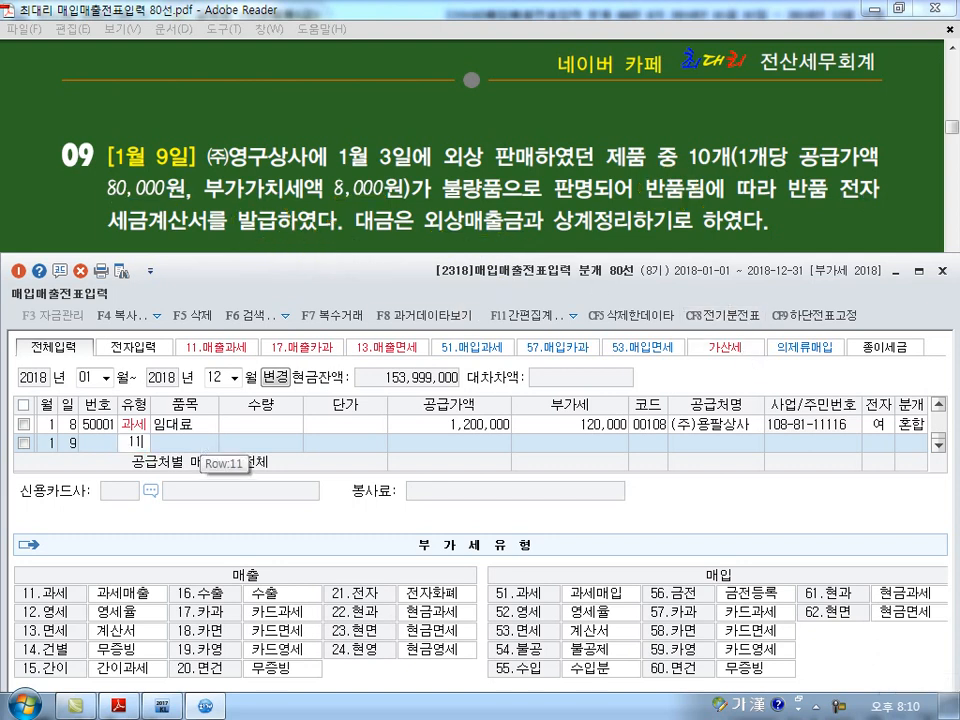
key(Return)
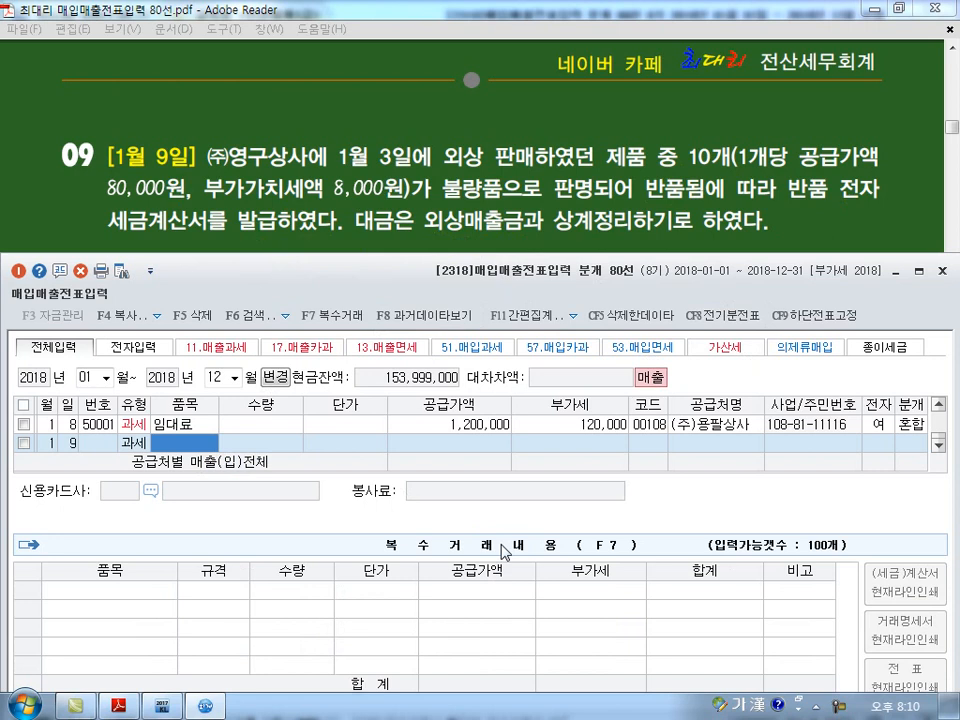
text(제품)
key(Return)
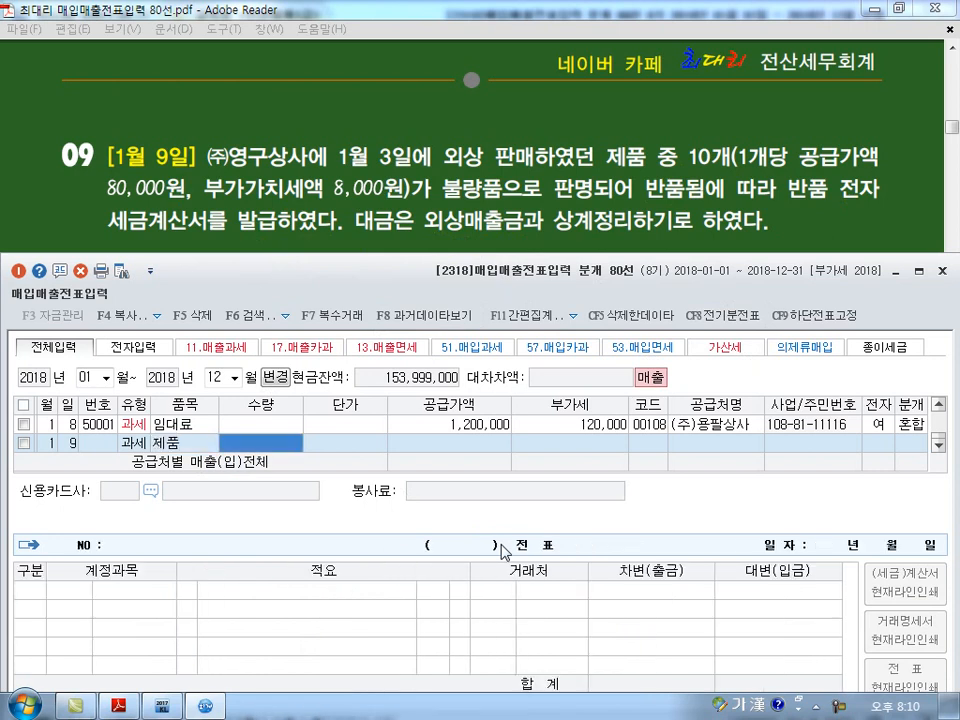
- Enter the returned goods with quantity -10 and unit price 80,000, accepting the calculated 공급가액 and 부가세
text(-)
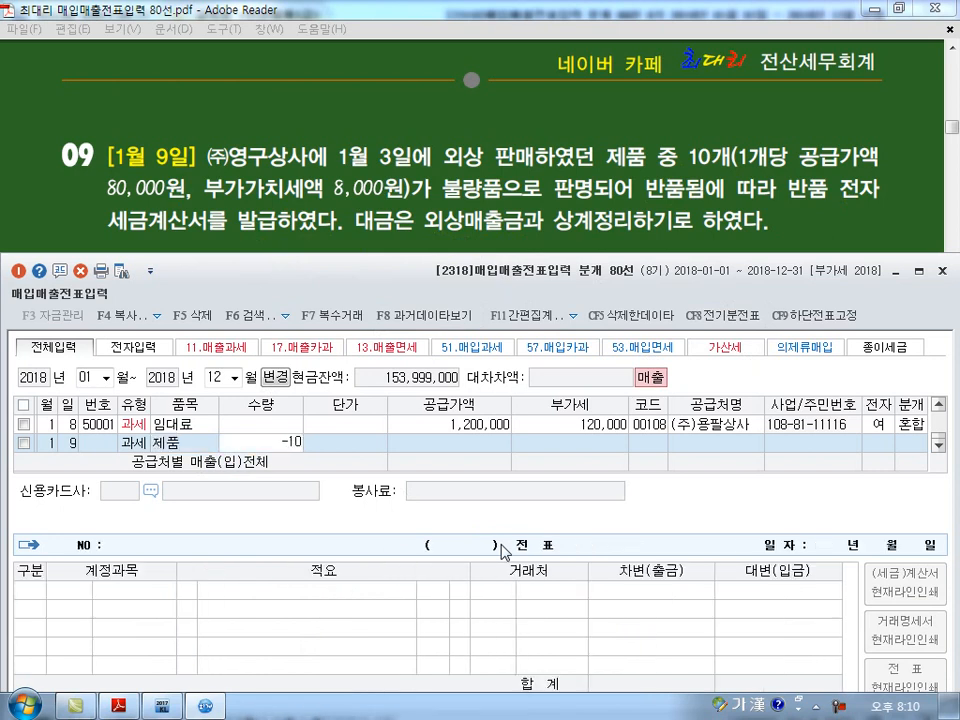
text(10)
key(Return)
text(80000)
key(Return)
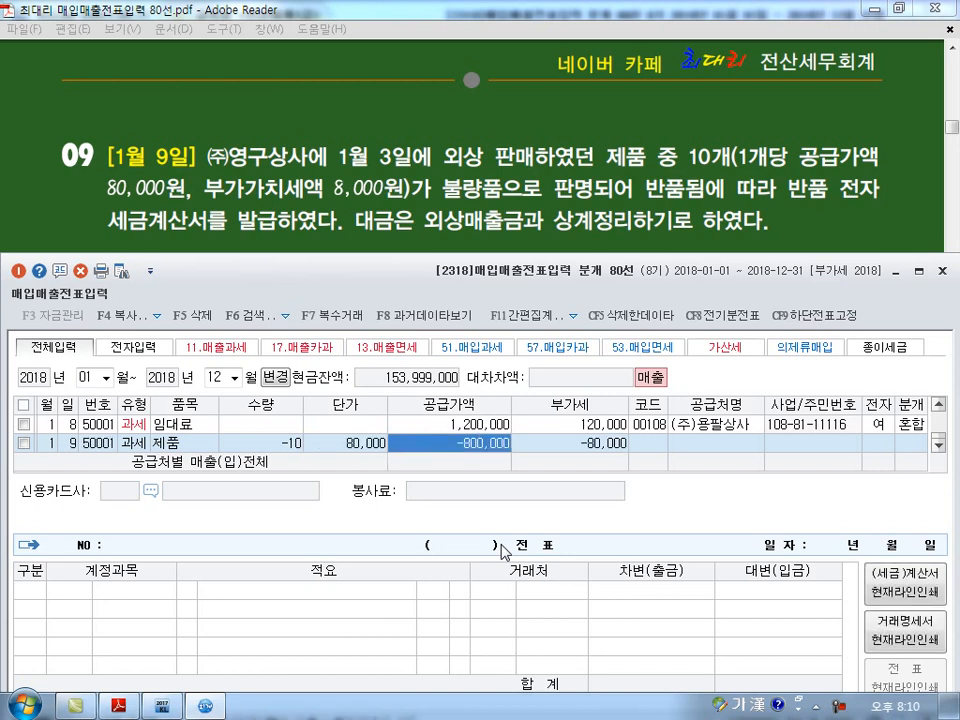
key(Return)
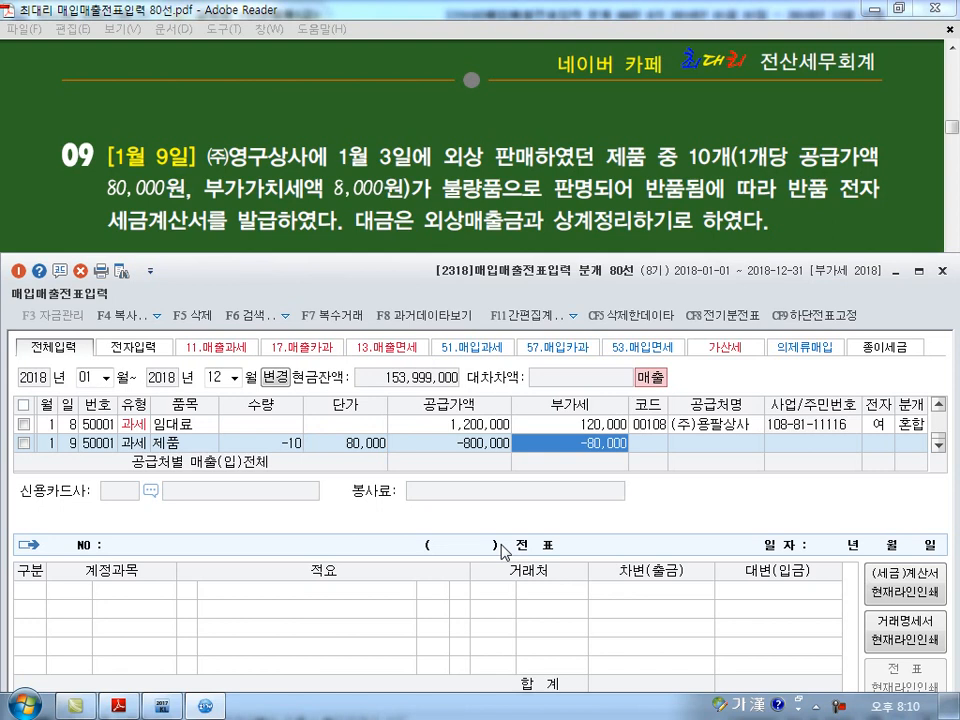
key(Return)
- Set the January 9 voucher's supplier code to 109 ((주)영구상사), mark it 전자 여 and choose 외상 (2) as 분개
text(109)
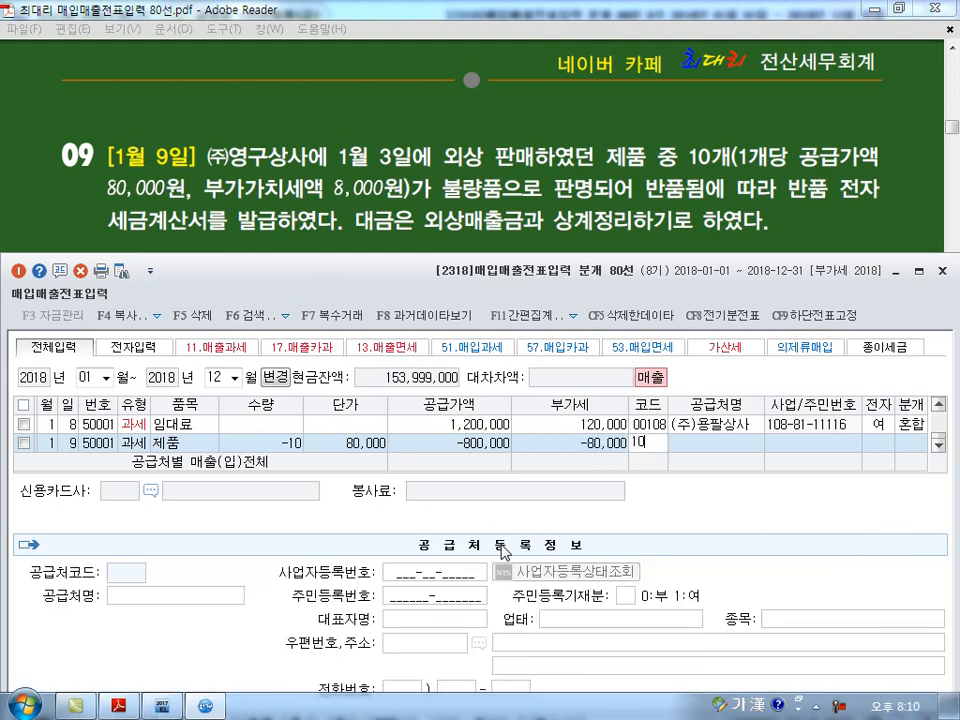
key(Return)
key(Return)
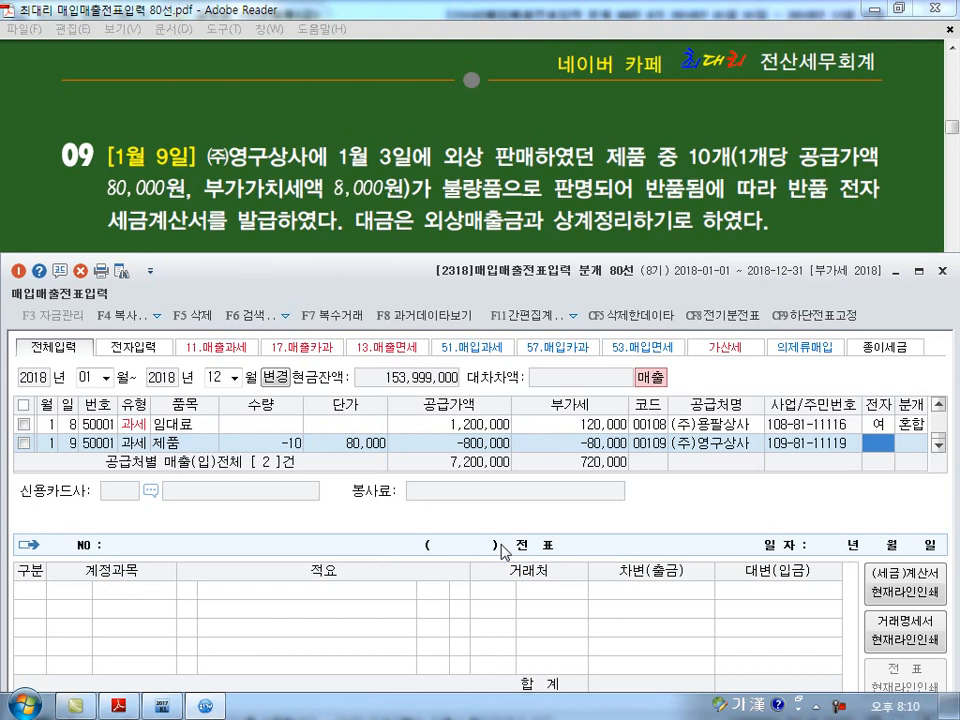
text(1)
key(Return)
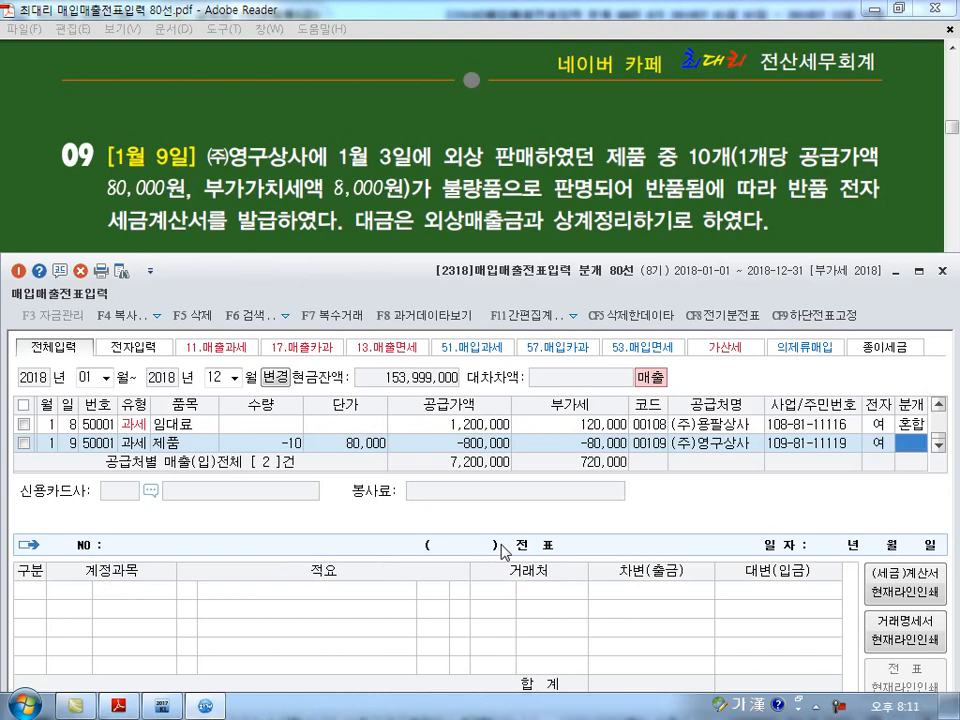
text(2)
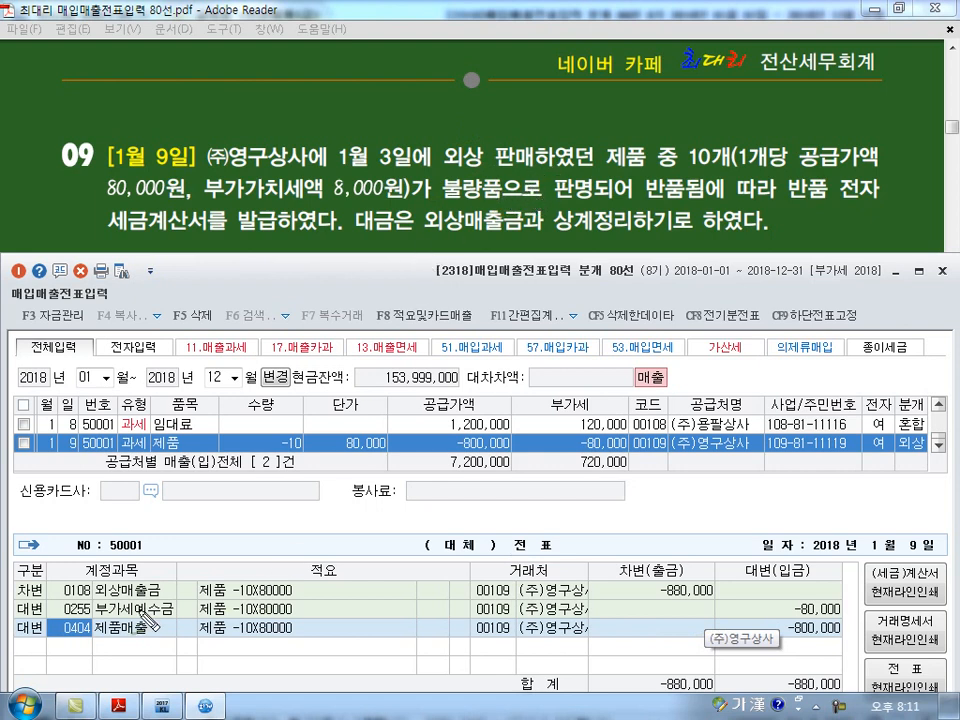
click(86, 611)
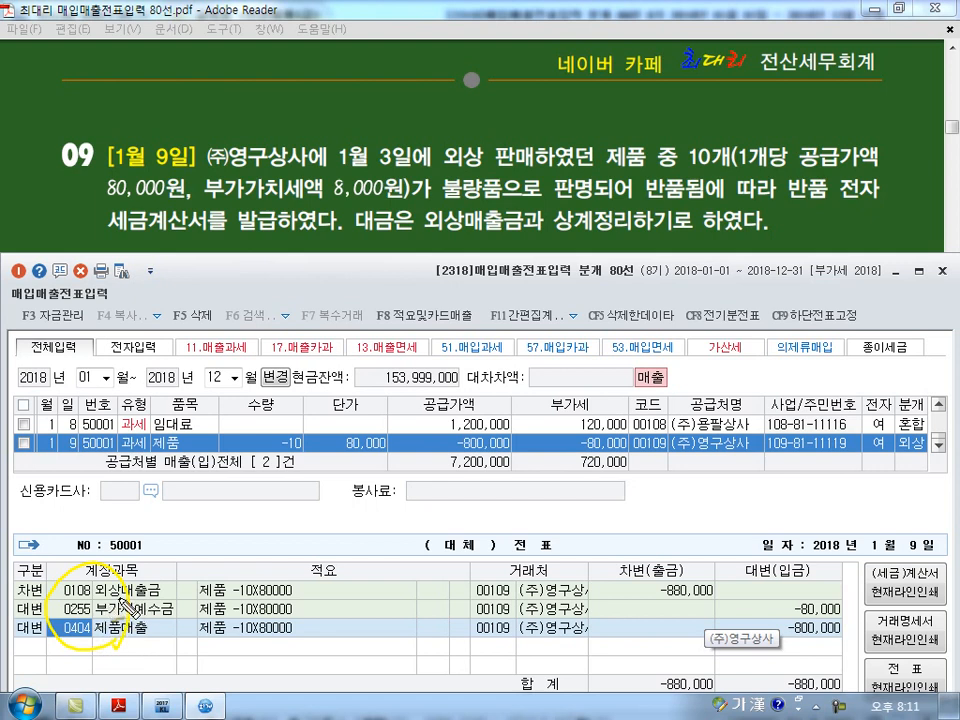
drag(427, 233, 500, 238)
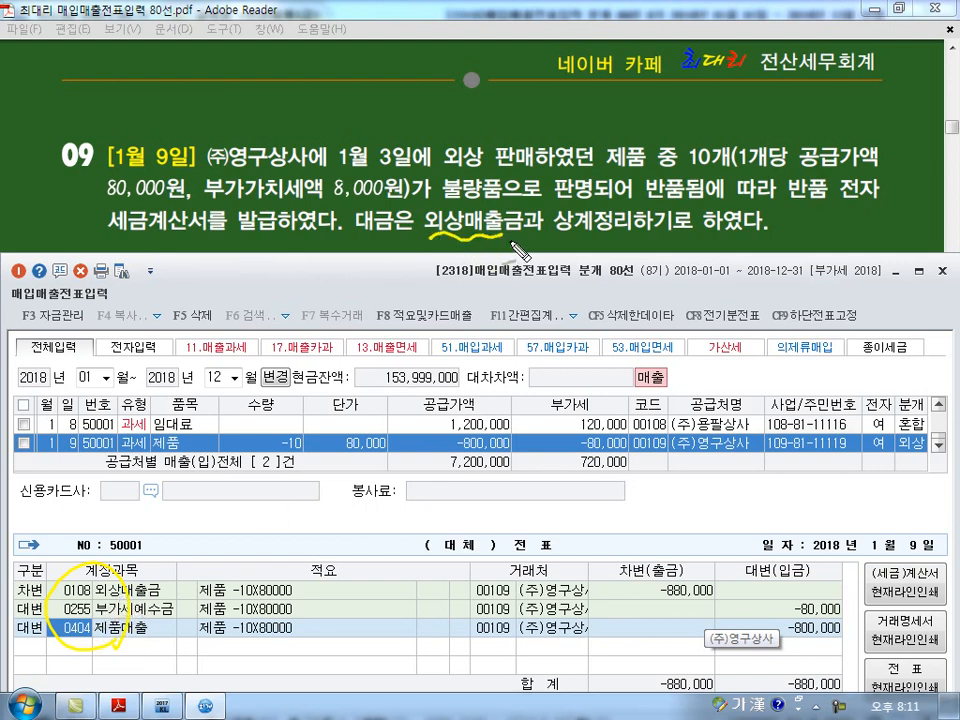
drag(920, 430, 900, 462)
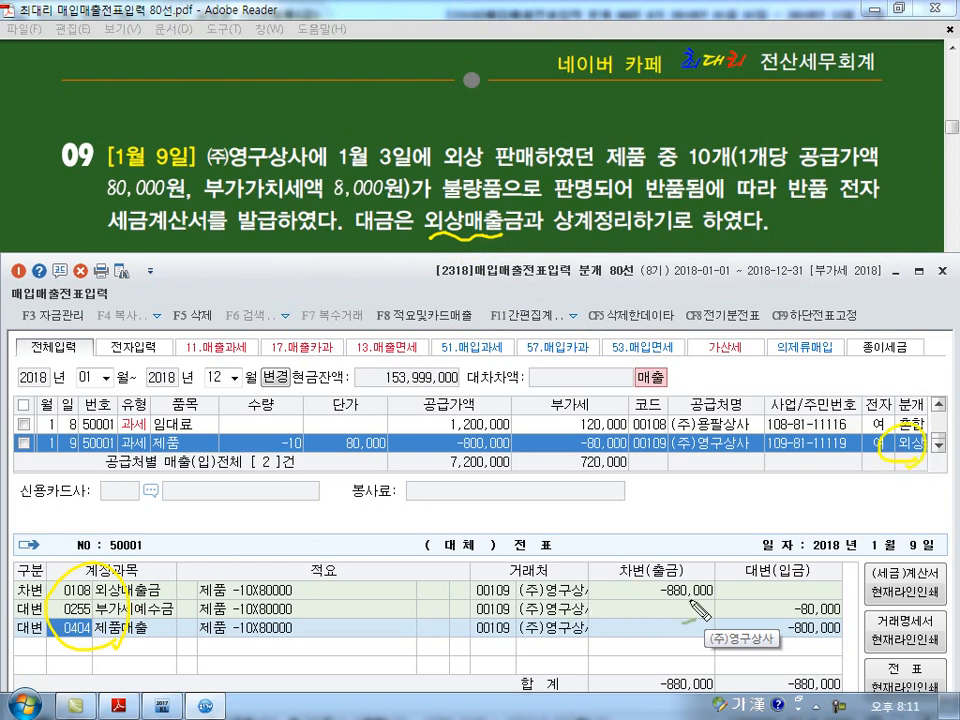
drag(655, 590, 672, 588)
mouse_move(785, 608)
mouse_down()
mouse_move(803, 607)
mouse_move(790, 621)
mouse_up()
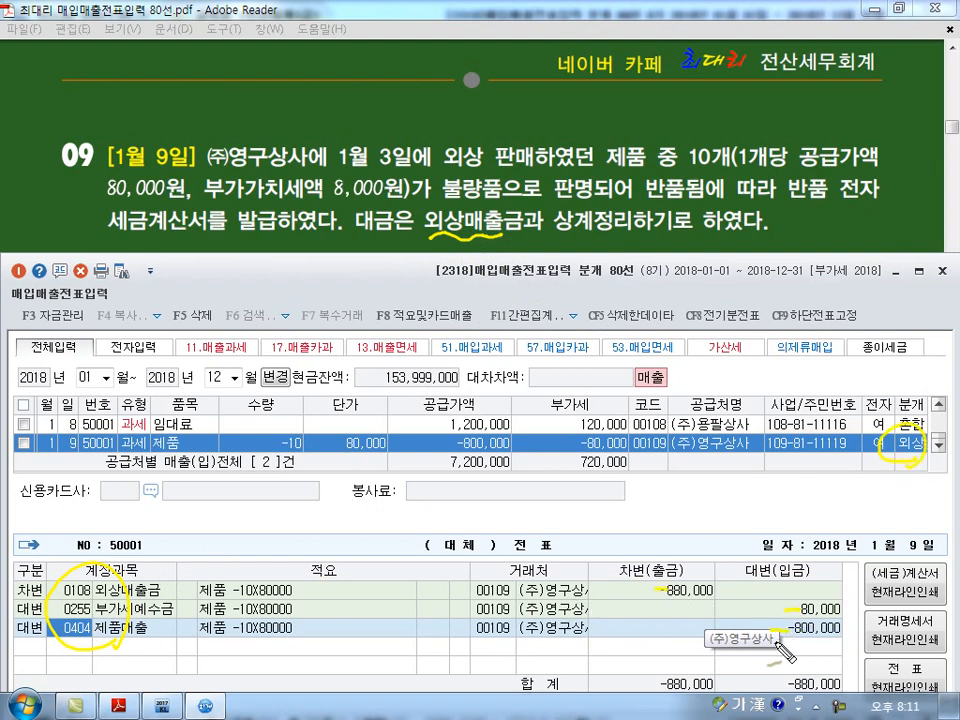
key(Escape)
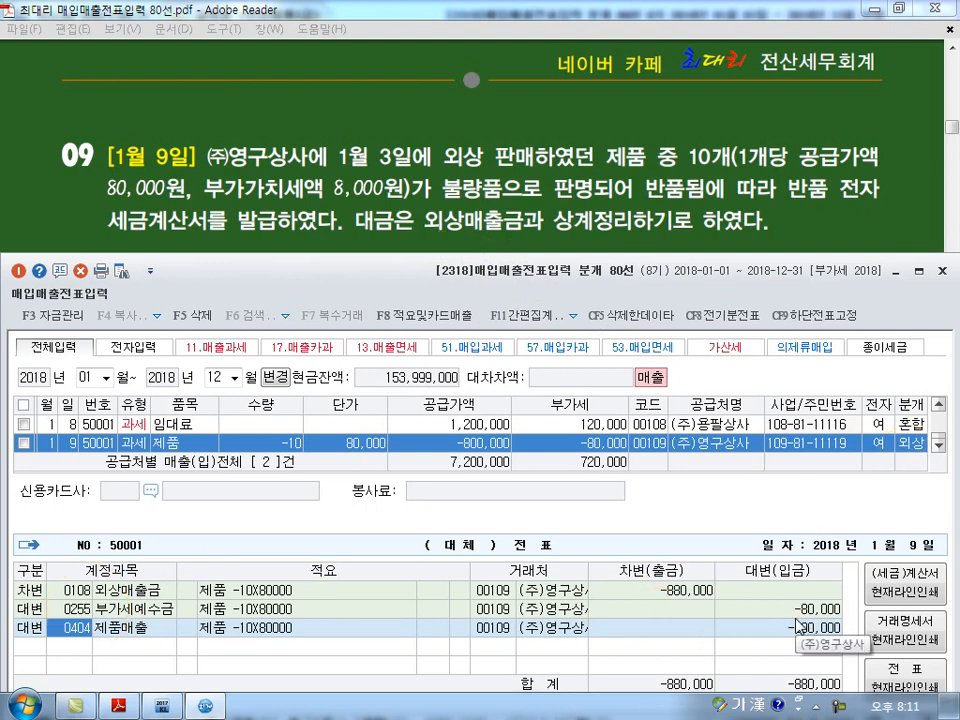
- Complete the January 9 voucher and start a new voucher dated January 10 for question 10
key(Return)
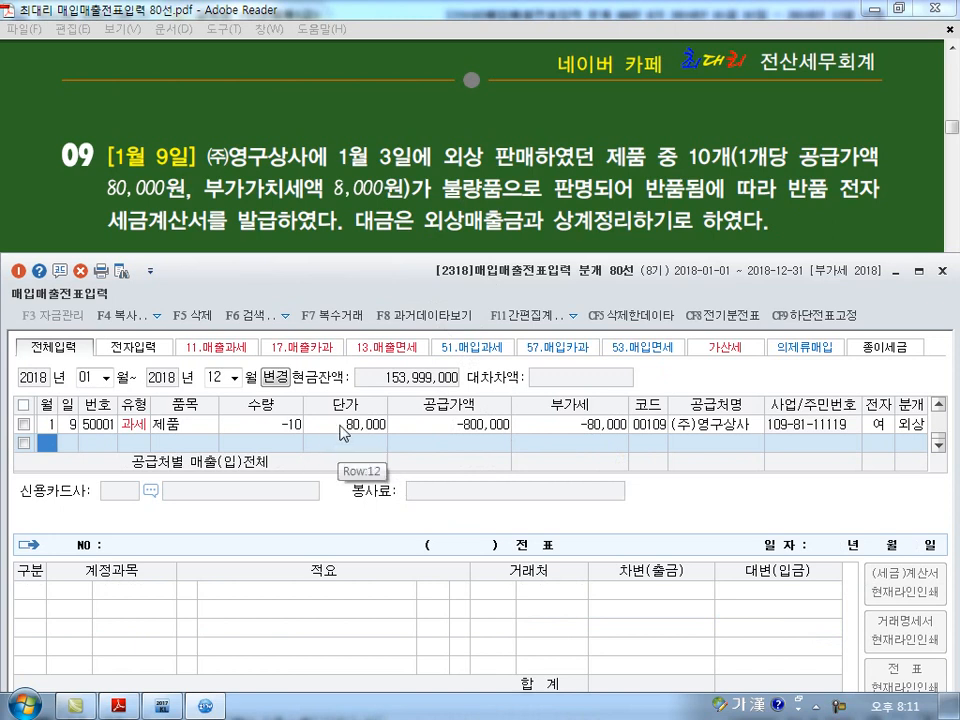
text(1)
key(Return)
text(10)
key(Return)
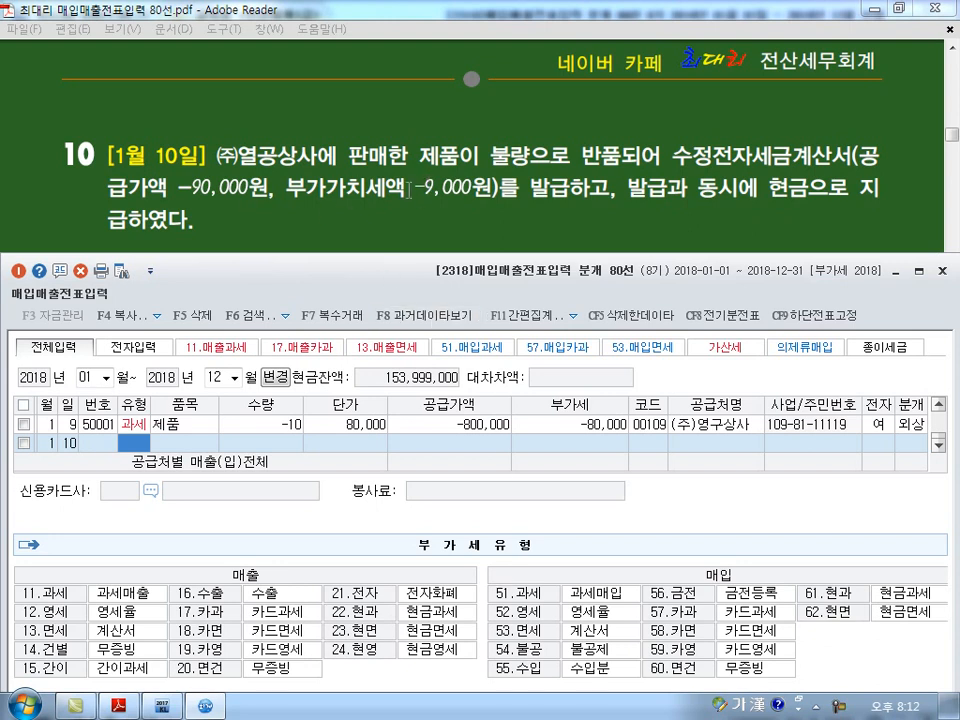
- Fill in the January 10 row as a type 11 과세 sale of 제품 with a supply amount of -90,000
text(11)
key(Return)
text(제품)
key(Return)
key(Return)
key(Return)
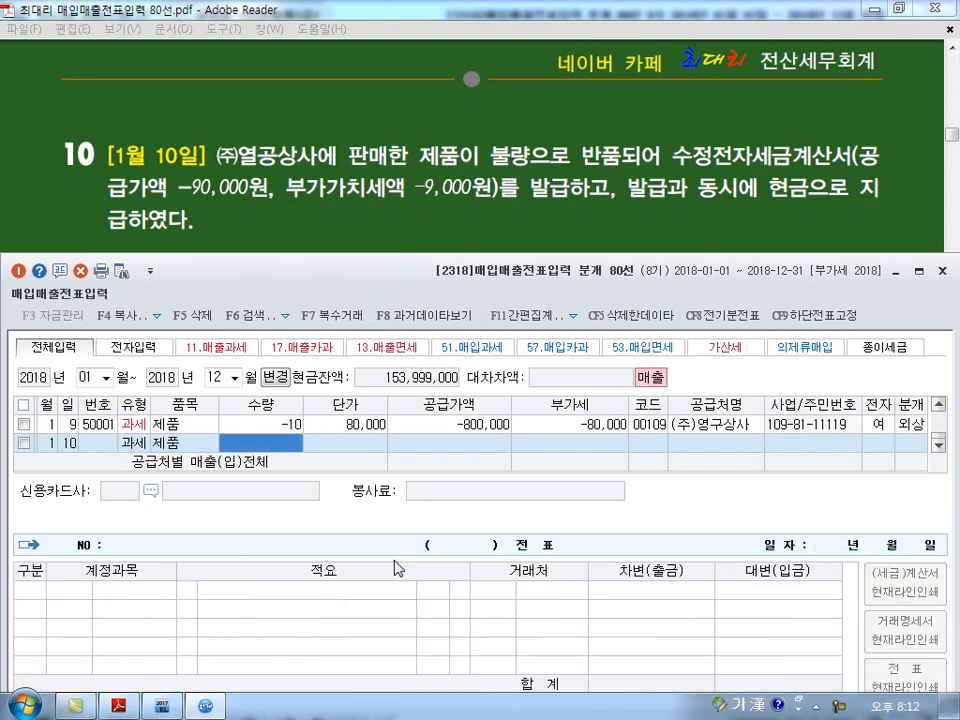
text(-90,000)
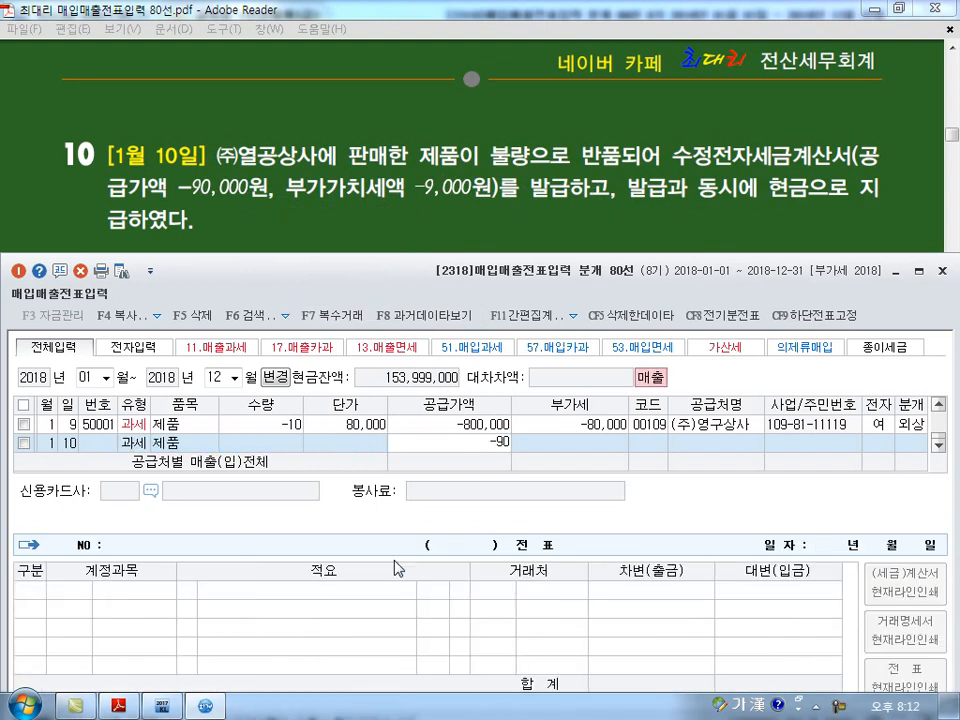
key(Return)
key(Return)
- Assign (주)열공상사 as the trading partner of the January 10 row and set 전자 to 여
text(110)
key(Return)
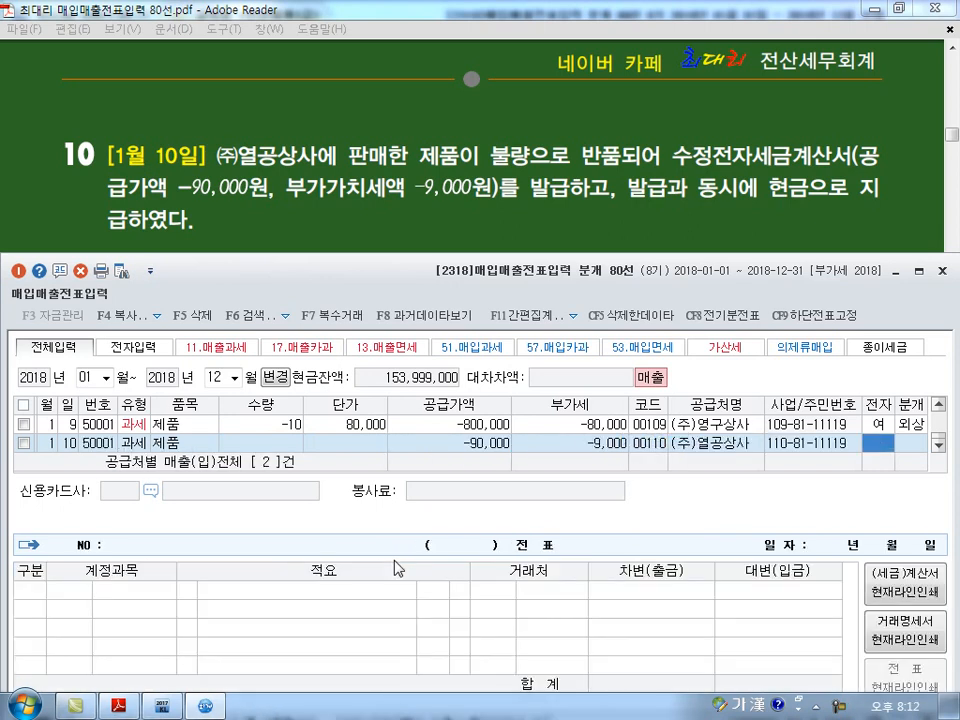
text(1)
key(Return)
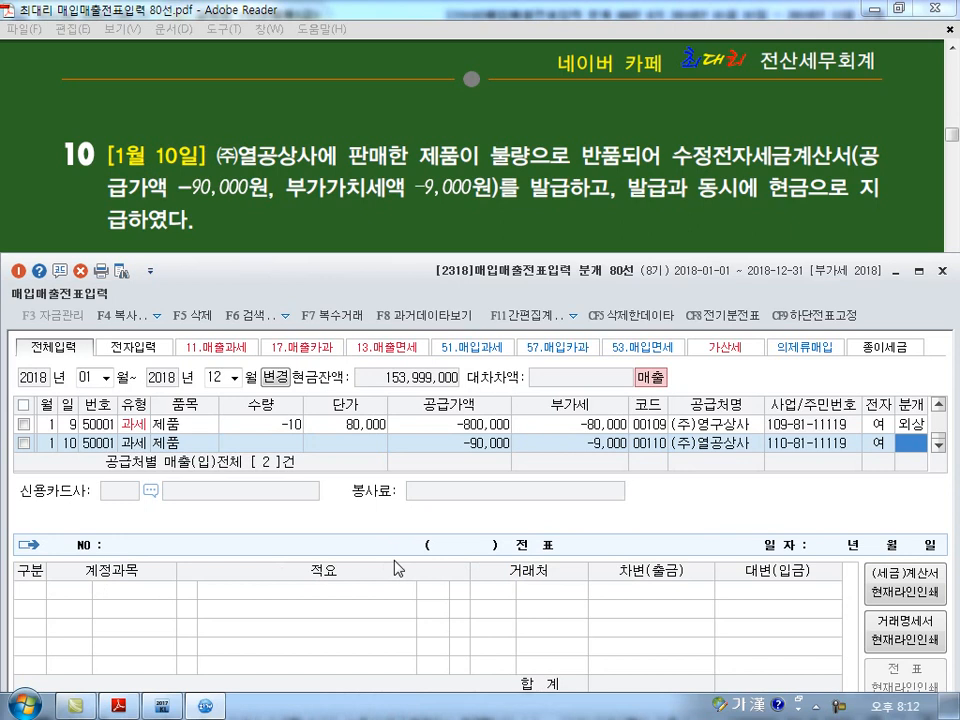
- Try 외상 as the 분개 type of the January 10 row, and set it to 현금 instead
text(2)
key(Return)
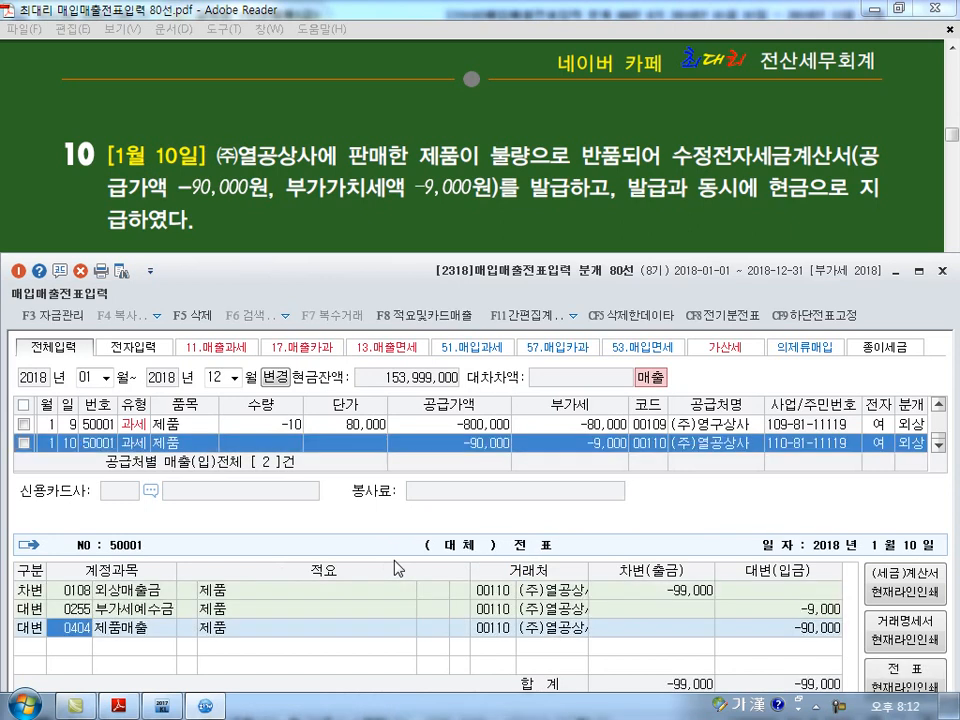
click(911, 444)
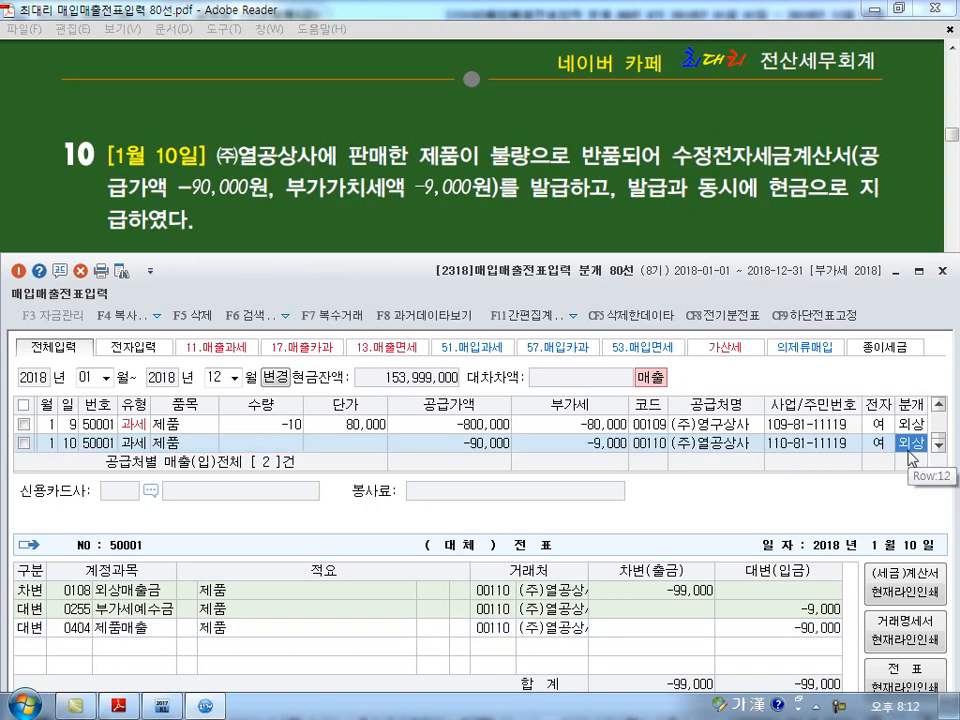
text(1)
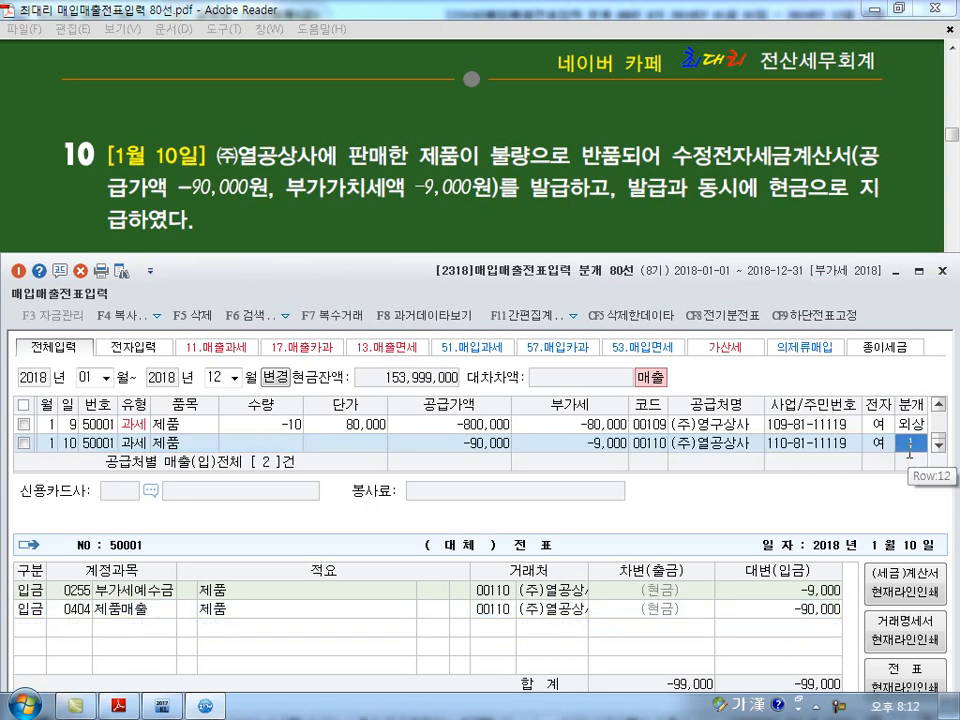
key(Return)
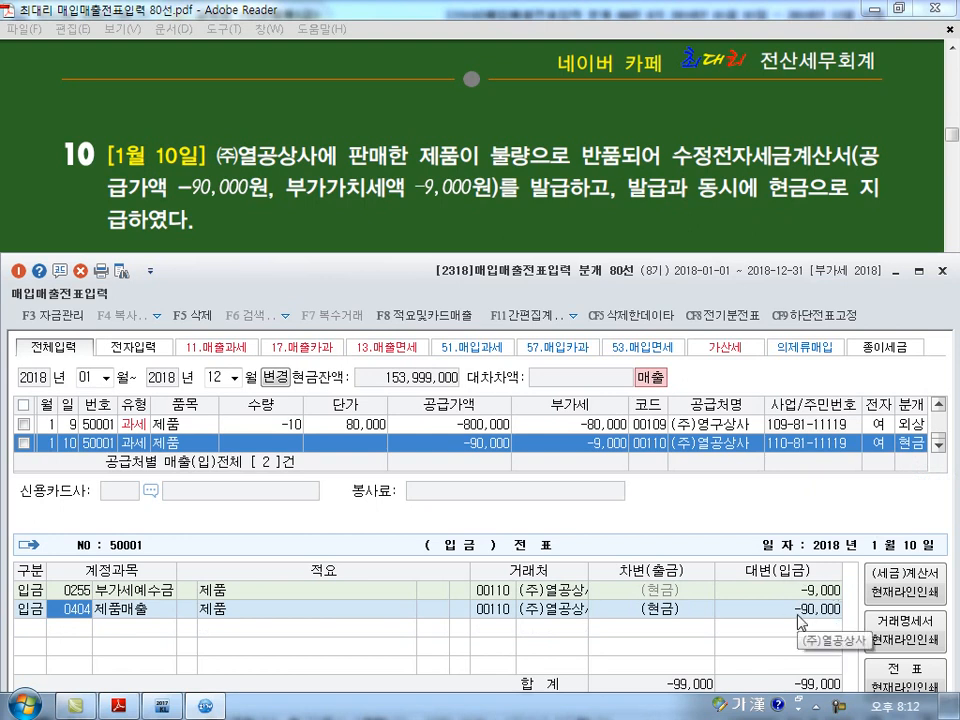
- Compare the journal lines of the January 9 return with those of the January 10 return
click(908, 424)
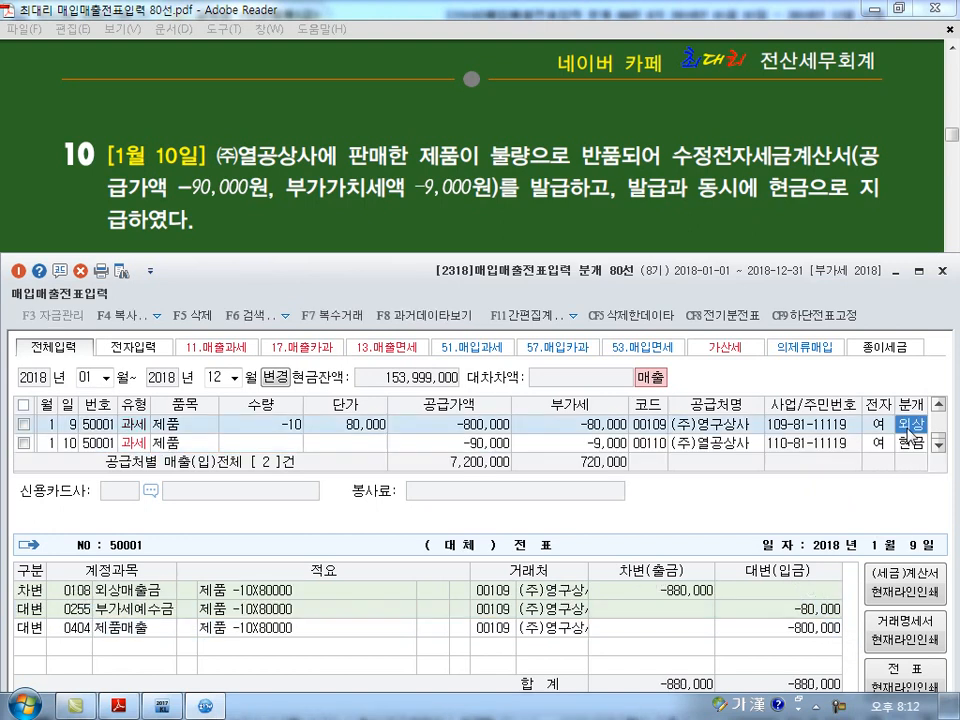
click(910, 443)
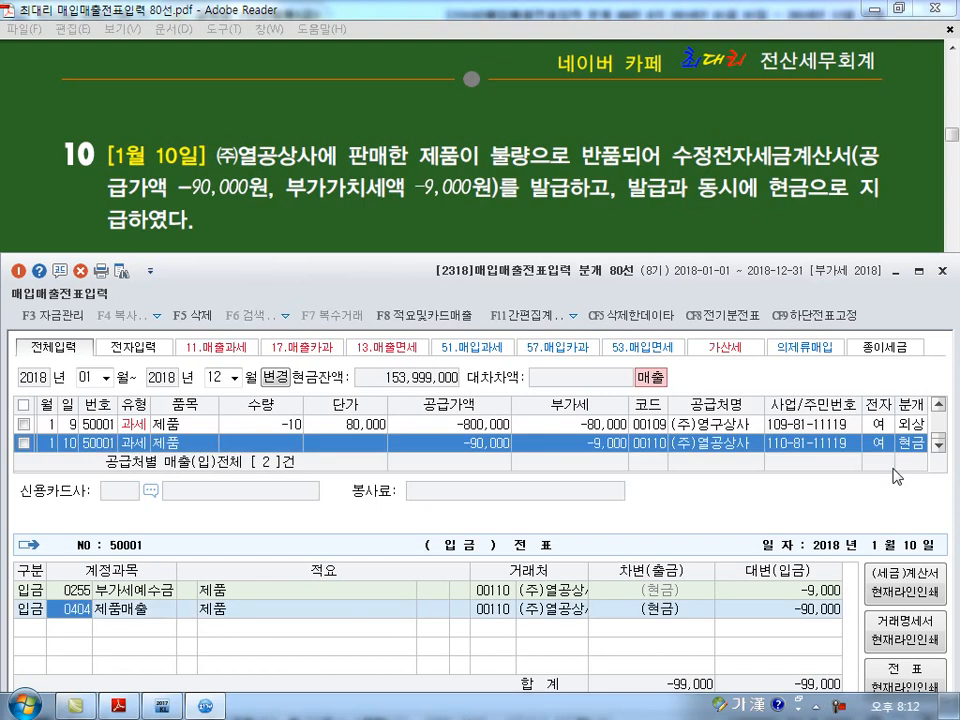
key(Return)
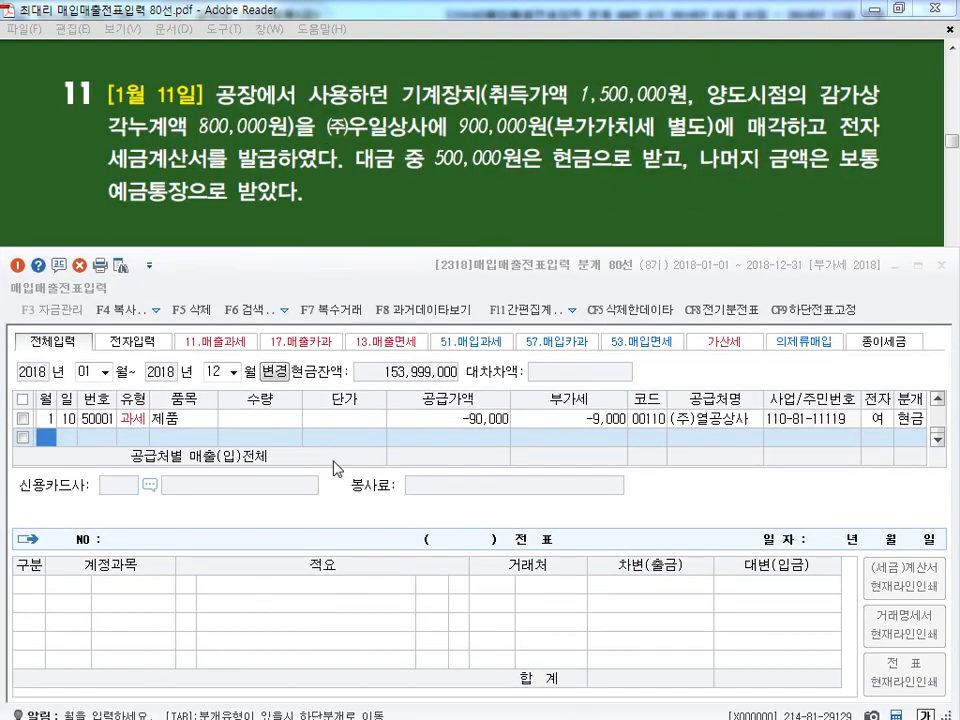
- Start a new voucher row dated January 11
click(343, 459)
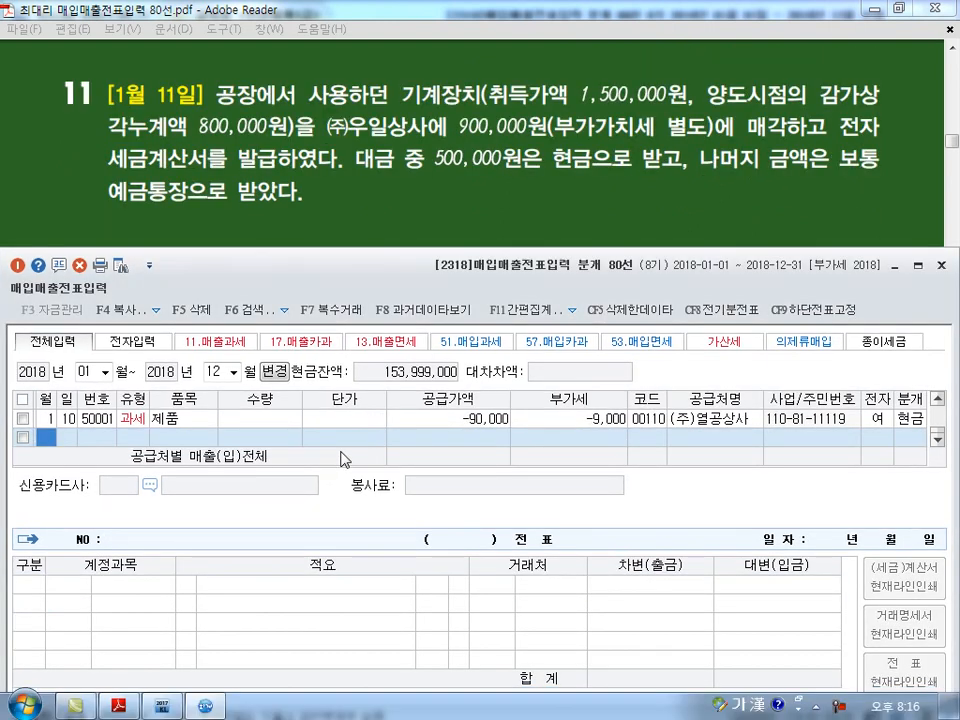
text(1)
key(Return)
text(11)
key(Return)
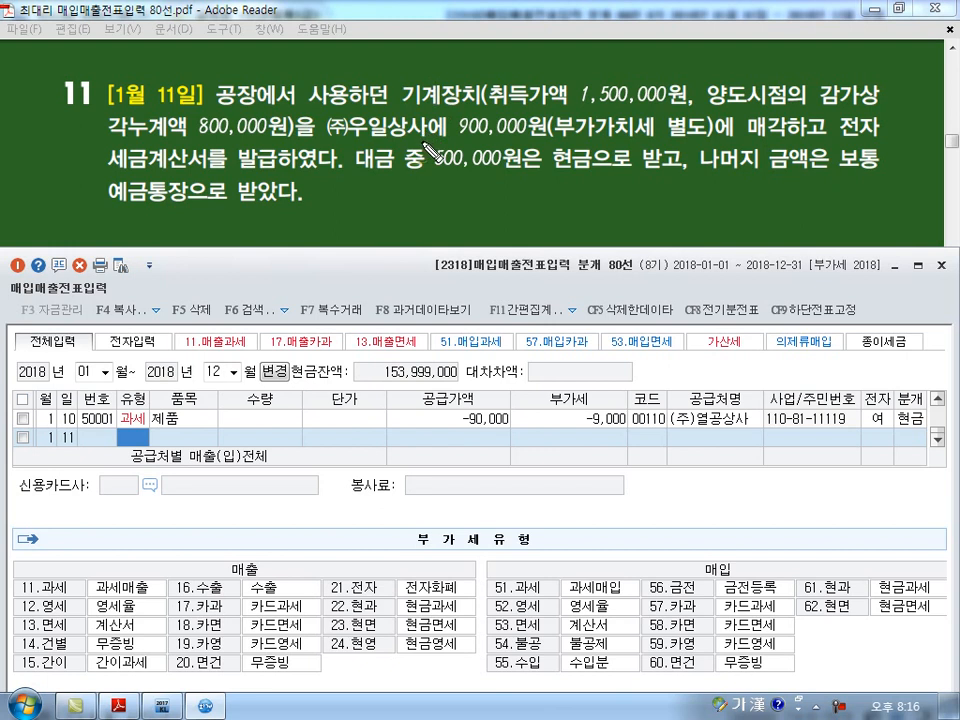
mouse_move(490, 104)
mouse_down()
mouse_move(577, 101)
mouse_move(681, 120)
mouse_move(792, 122)
mouse_up()
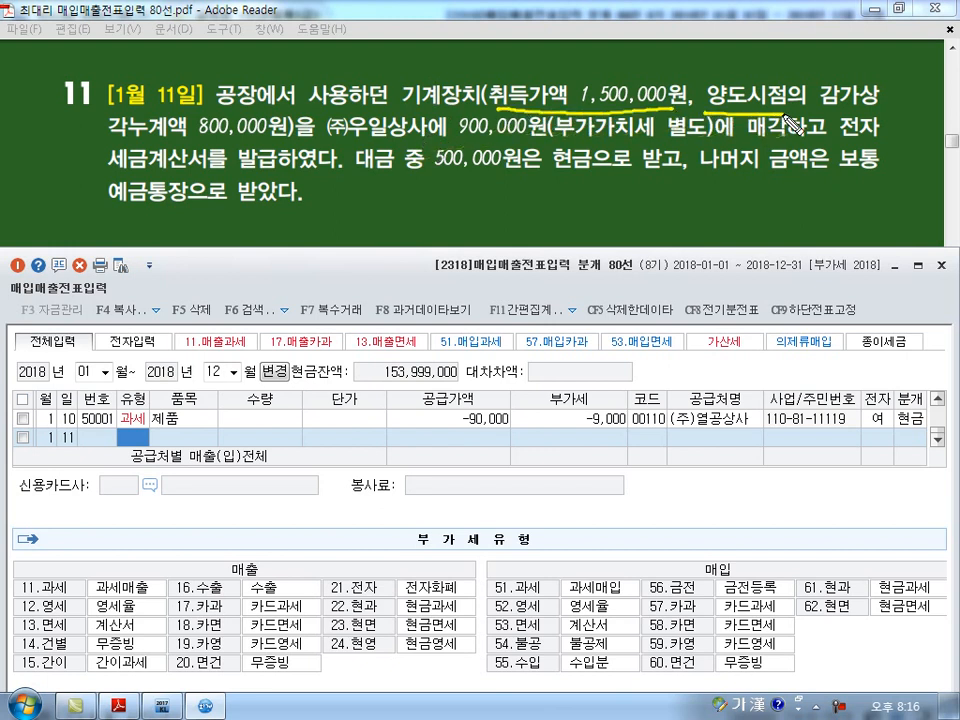
drag(106, 140, 278, 138)
mouse_move(460, 141)
mouse_down()
mouse_move(695, 139)
mouse_move(692, 103)
mouse_move(697, 149)
mouse_up()
drag(833, 140, 872, 143)
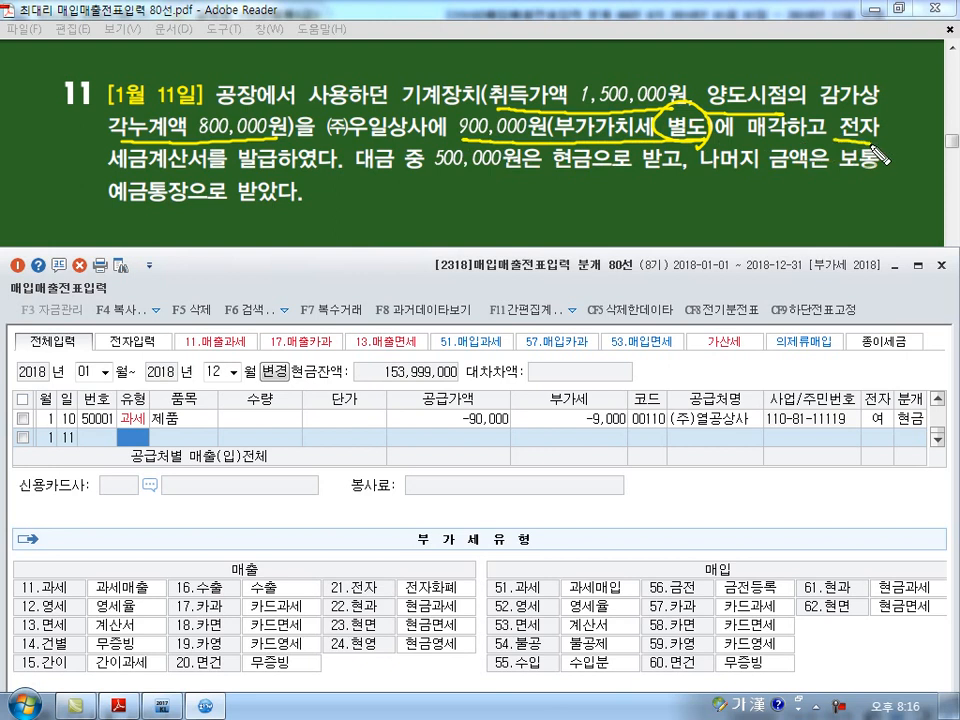
drag(105, 168, 235, 168)
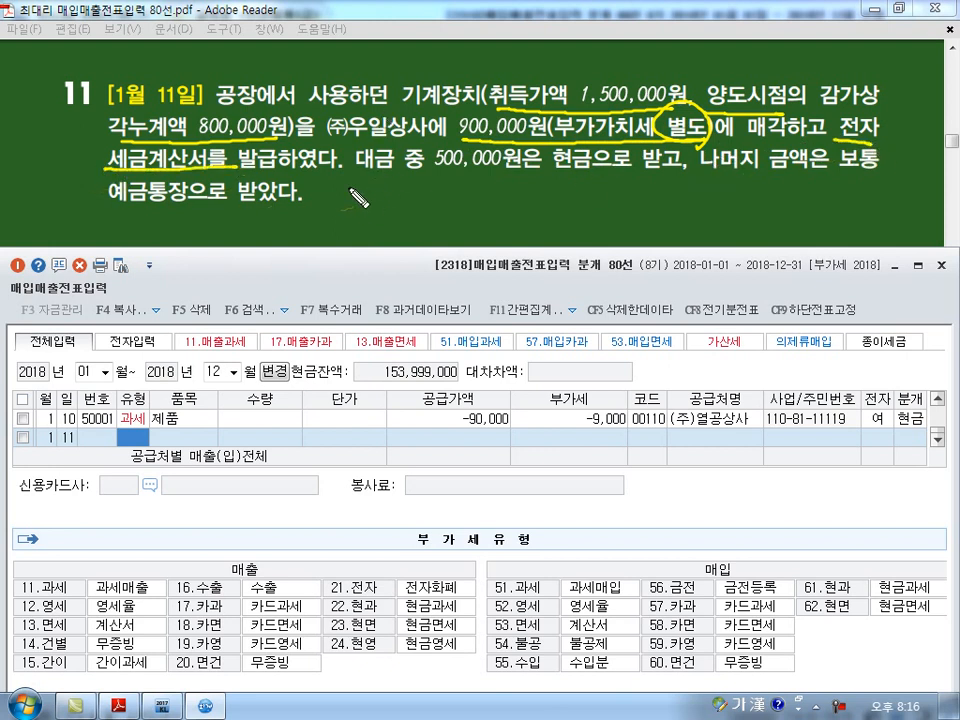
drag(352, 203, 441, 198)
drag(676, 128, 700, 122)
mouse_move(430, 186)
mouse_down()
mouse_move(438, 214)
mouse_move(447, 205)
mouse_move(512, 218)
mouse_move(527, 208)
mouse_move(620, 210)
mouse_move(630, 225)
mouse_move(660, 205)
mouse_up()
key(Escape)
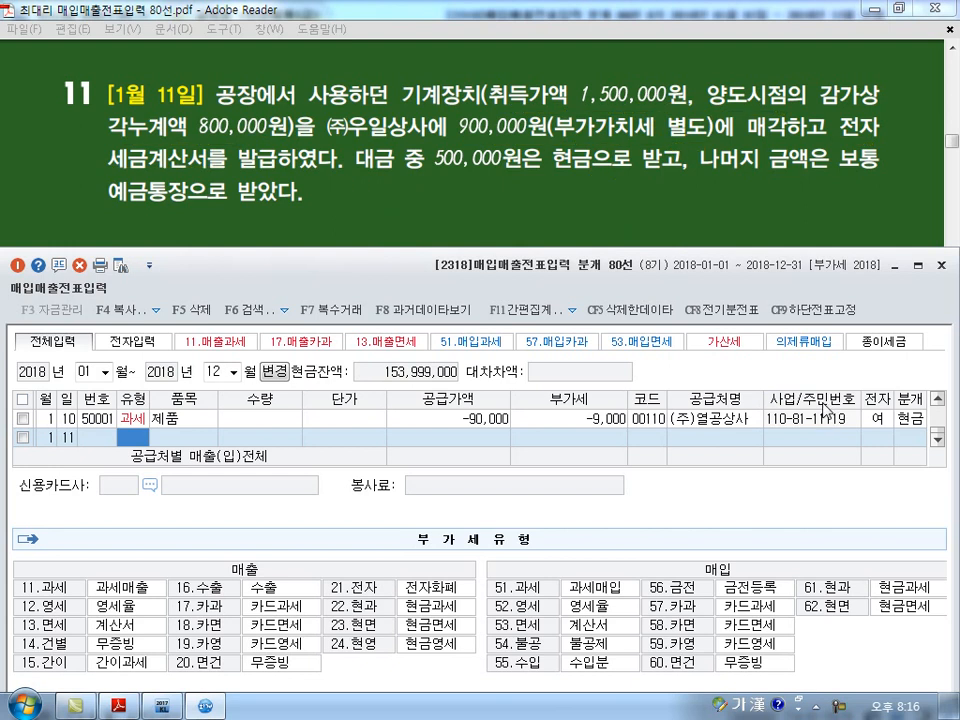
- Fill in the January 11 row as a type 11 과세 sale of 기계장치 with a supply amount of 900,000
text(11)
key(Return)
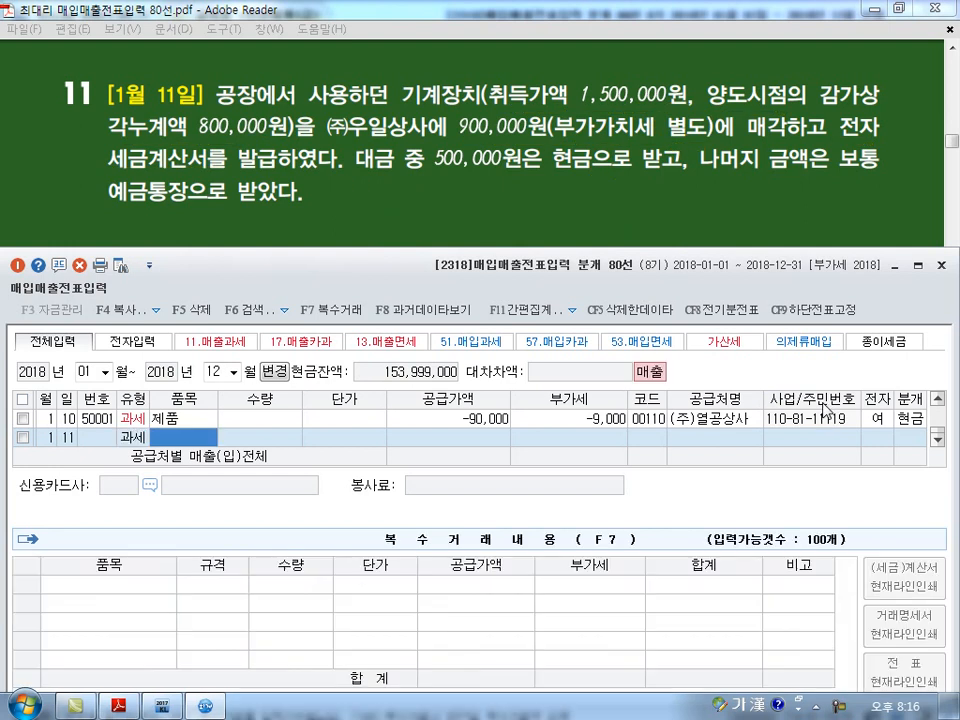
text(기계장치)
key(Return)
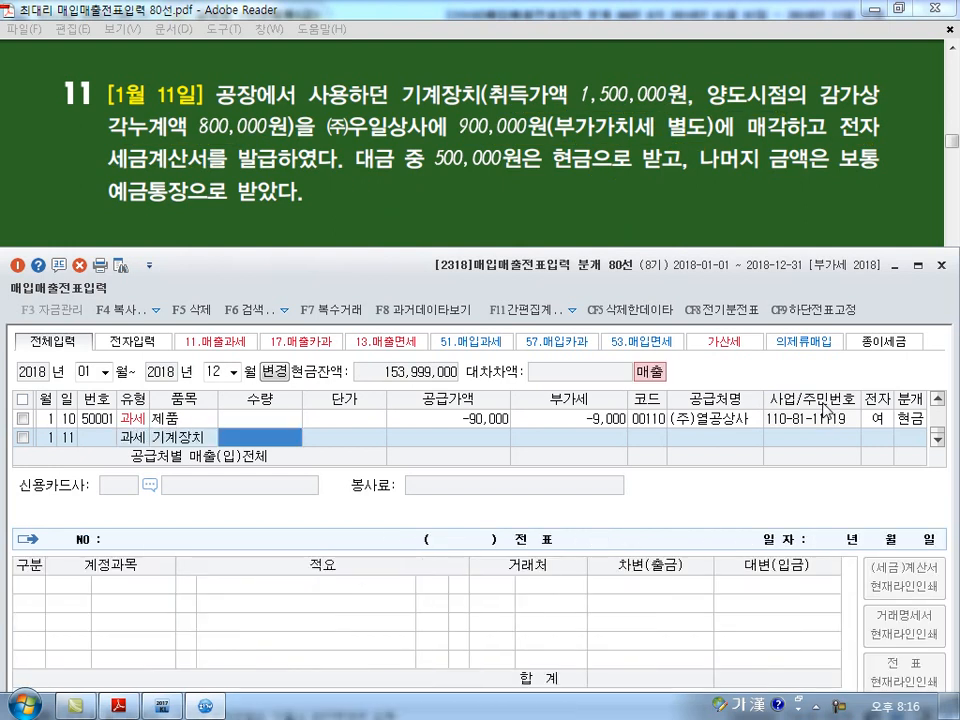
key(Return)
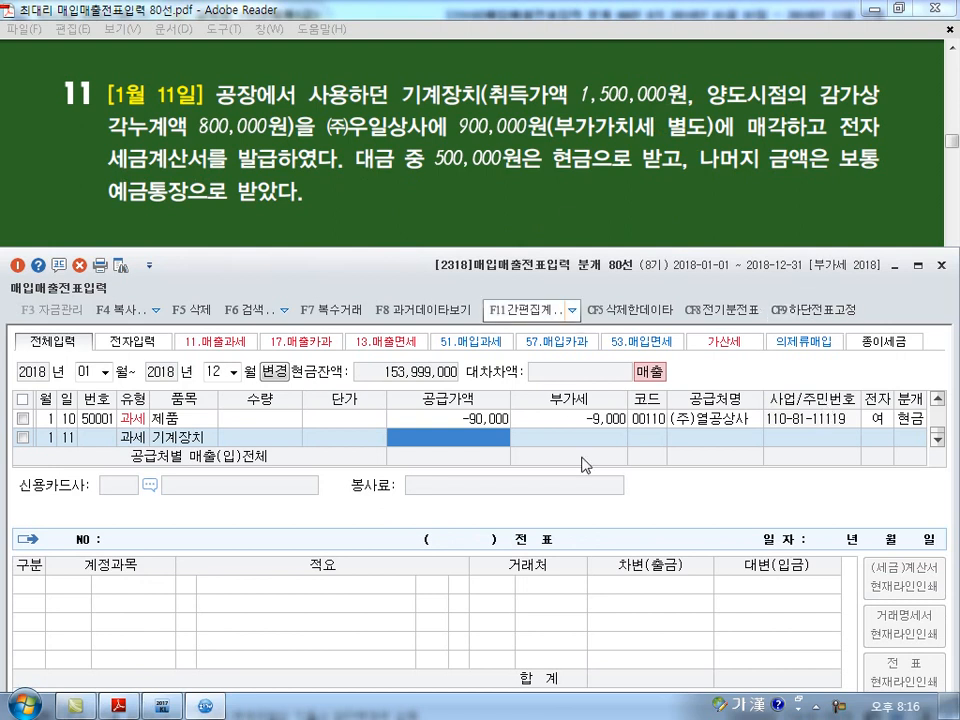
text(900000)
key(Return)
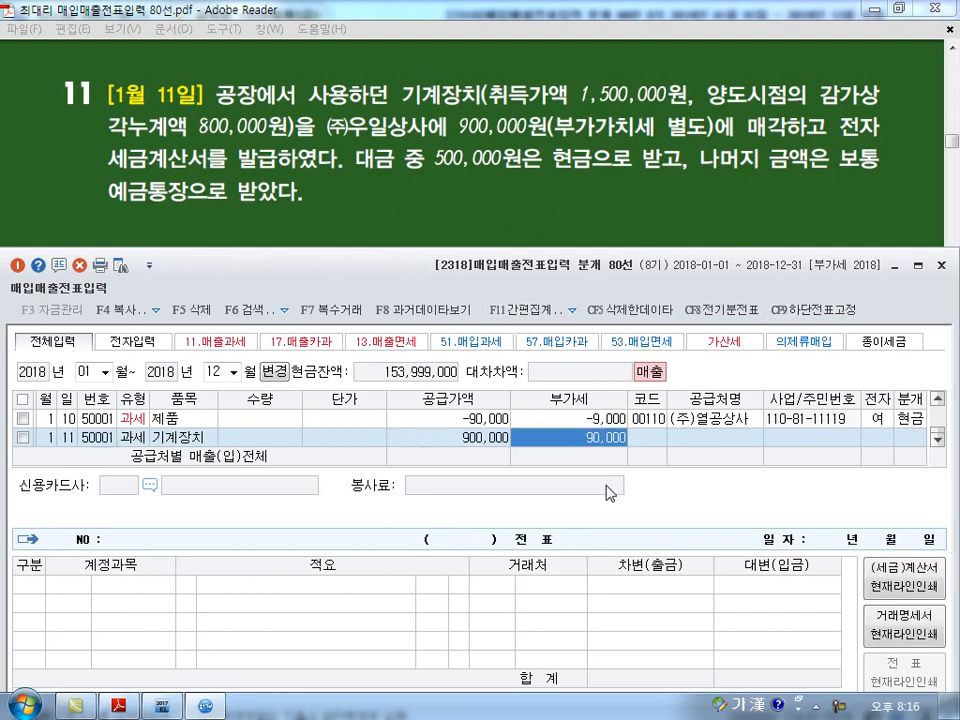
key(Return)
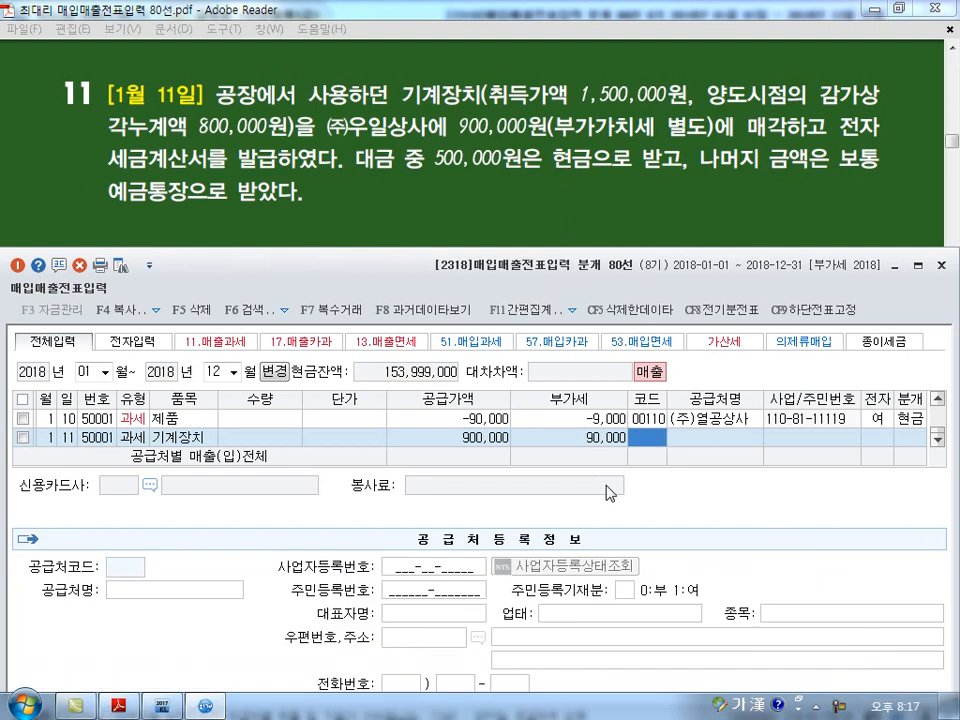
- Assign (주)우일상사 as the January 11 row's trading partner, with 전자 set to 여 and 분개 set to 혼합
text(101)
key(Return)
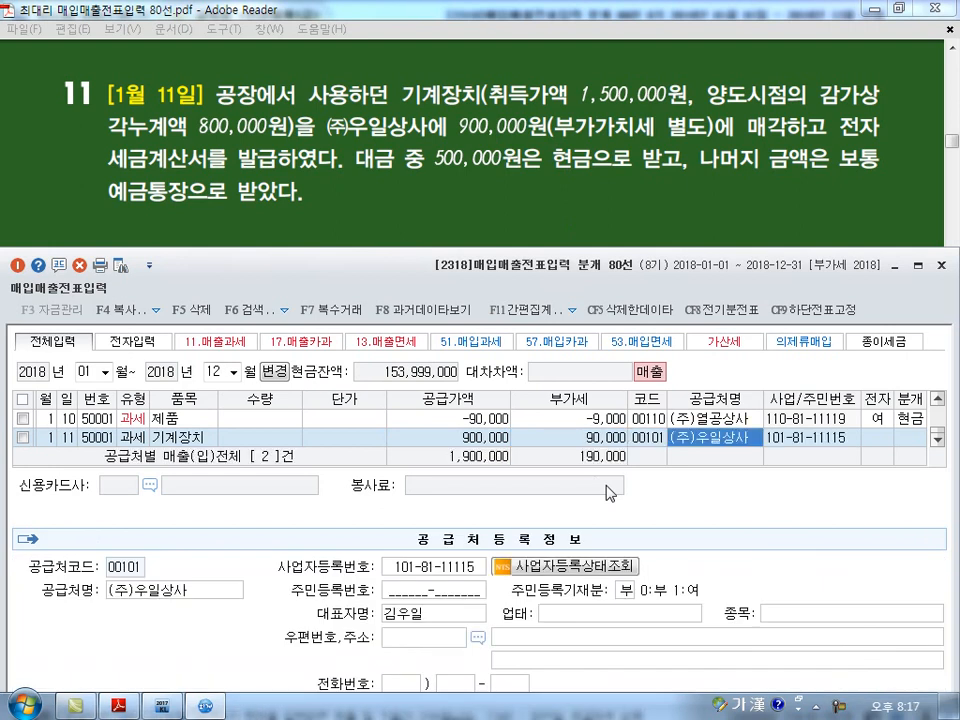
key(Return)
text(1)
key(Return)
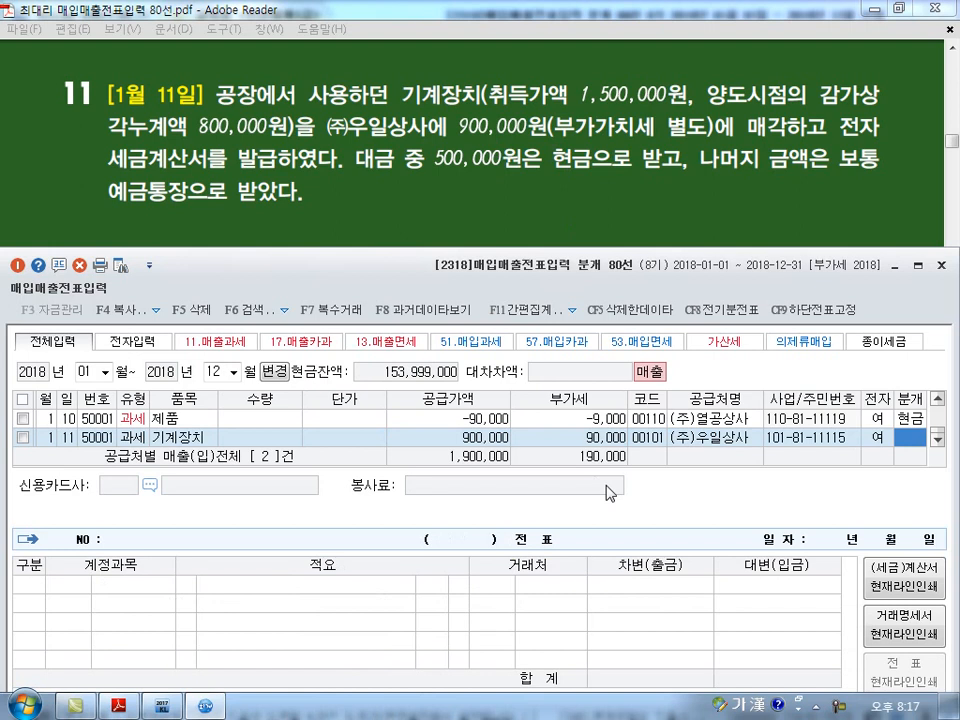
text(3)
key(Return)
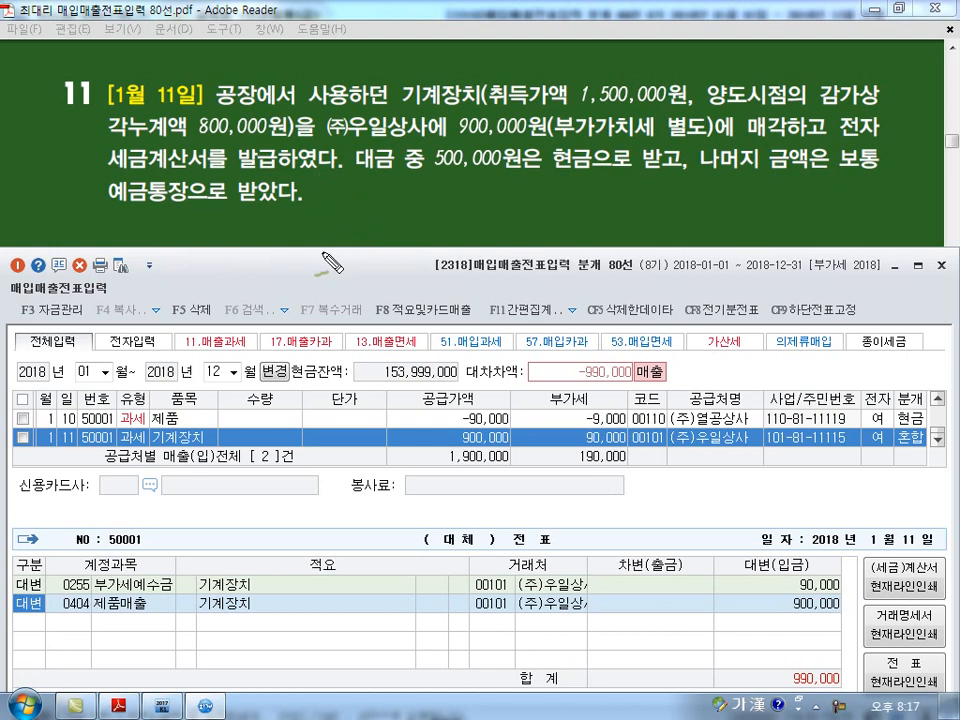
click(80, 604)
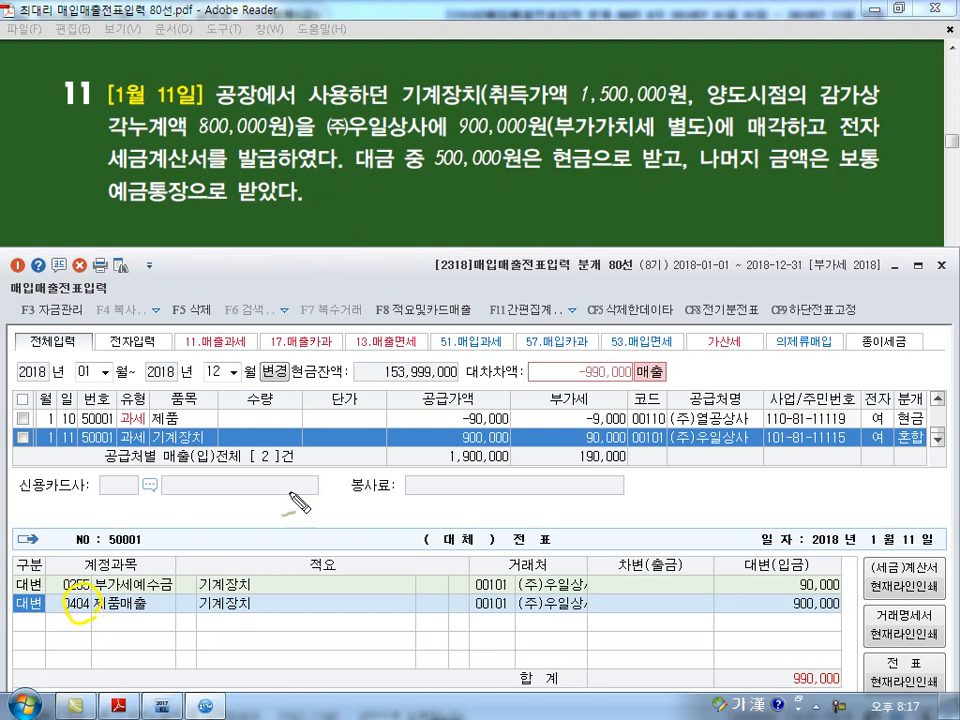
mouse_move(628, 451)
mouse_down()
mouse_move(444, 438)
mouse_move(624, 410)
mouse_move(618, 445)
mouse_move(612, 400)
mouse_move(686, 318)
mouse_up()
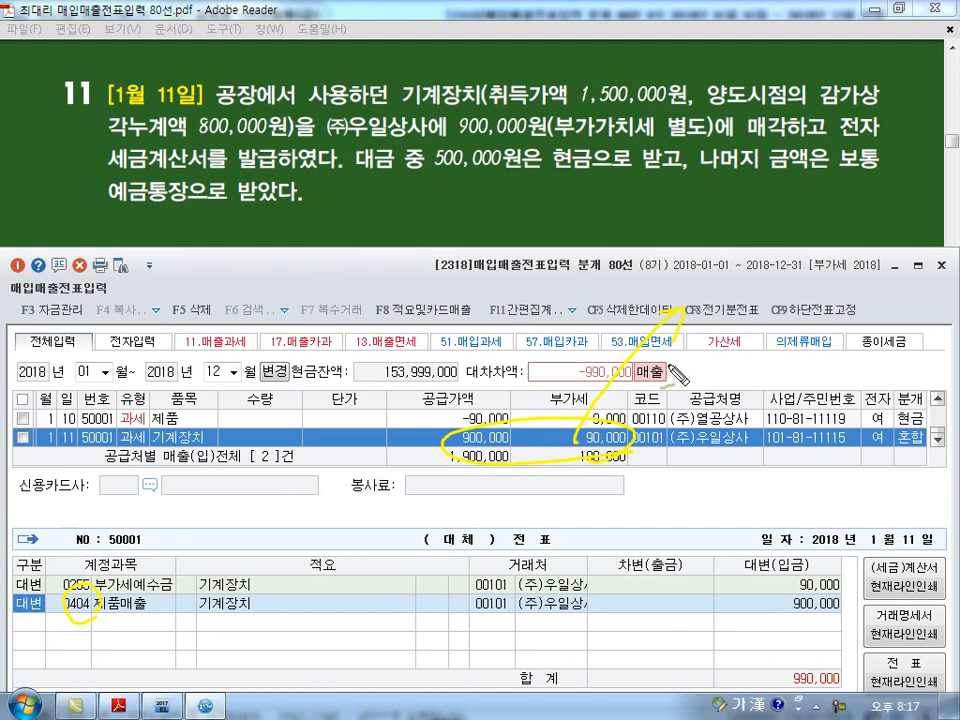
mouse_move(440, 540)
mouse_down()
mouse_move(478, 636)
mouse_move(534, 646)
mouse_up()
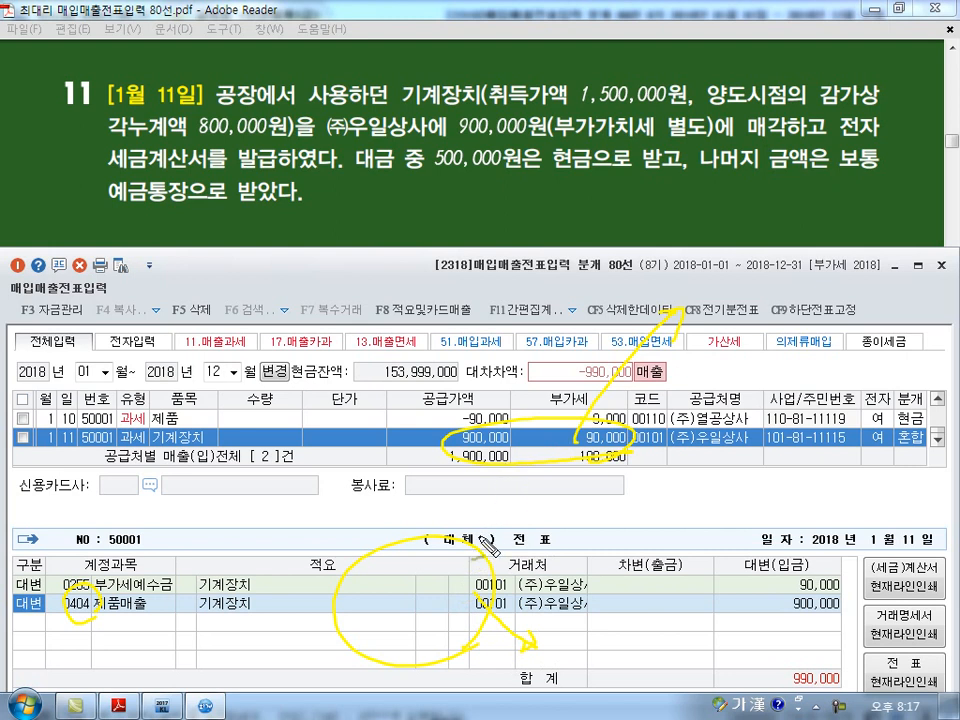
key(Escape)
key(ctrl+2)
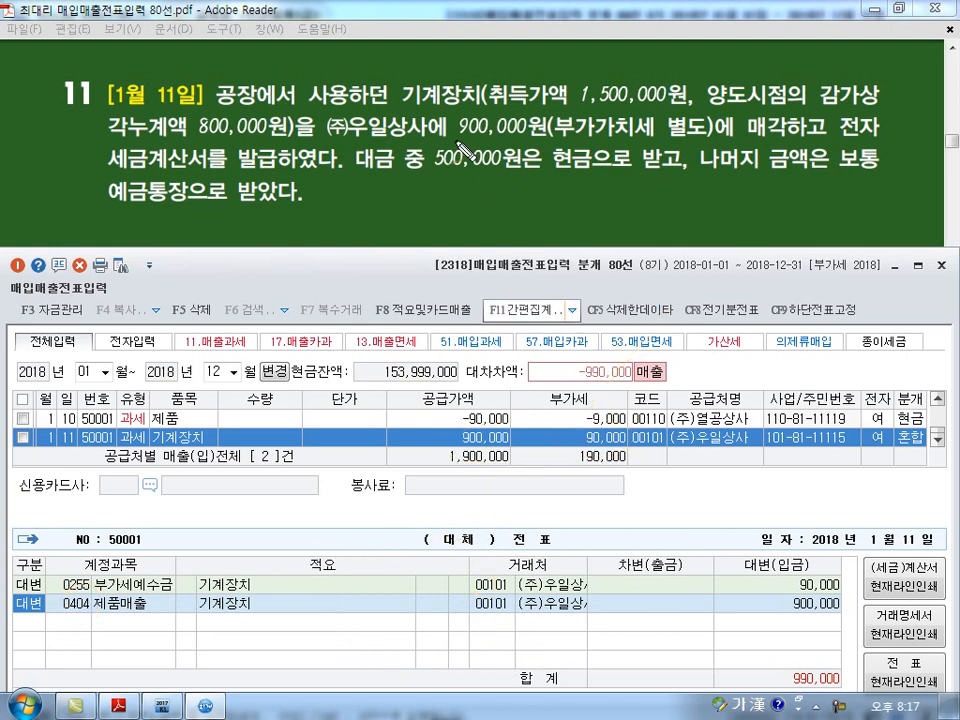
drag(457, 141, 693, 140)
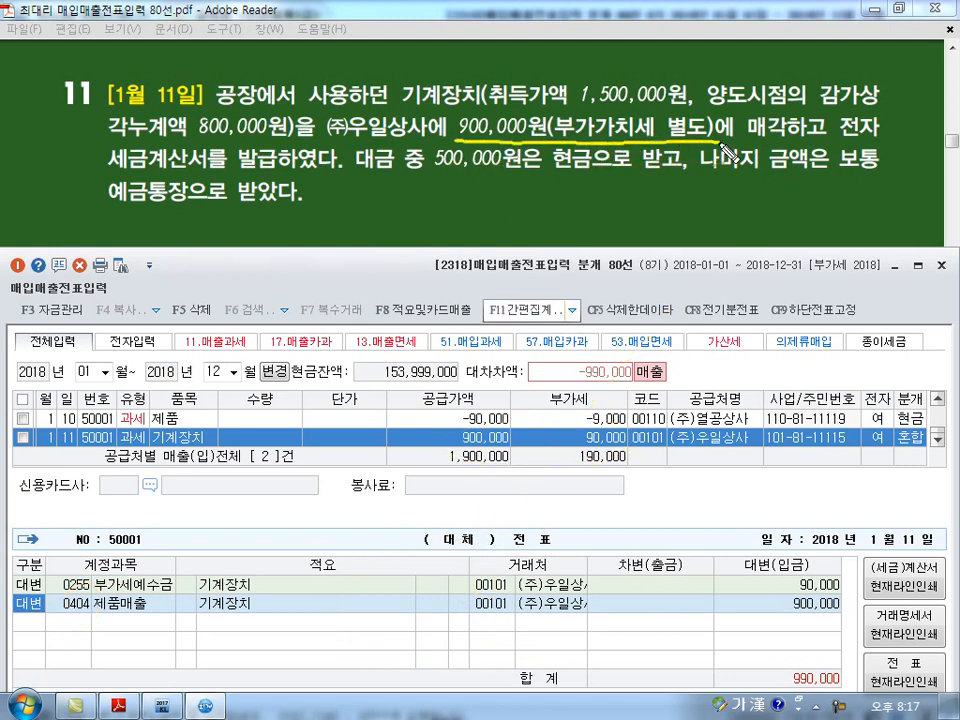
mouse_move(403, 101)
mouse_down()
mouse_move(668, 100)
mouse_move(615, 75)
mouse_move(501, 77)
mouse_move(490, 100)
mouse_up()
mouse_move(106, 133)
mouse_down()
mouse_move(305, 120)
mouse_move(220, 106)
mouse_move(102, 112)
mouse_move(108, 132)
mouse_up()
key(Escape)
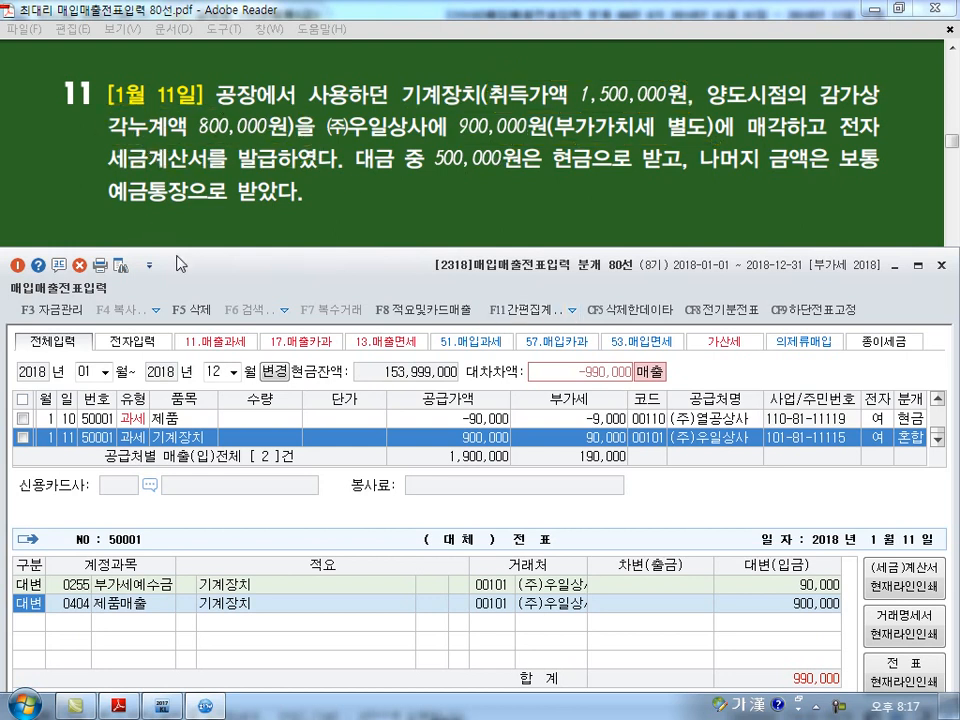
- Change the 제품매출 credit line to account 206 기계장치 with an amount of 1,500,000
key(Return)
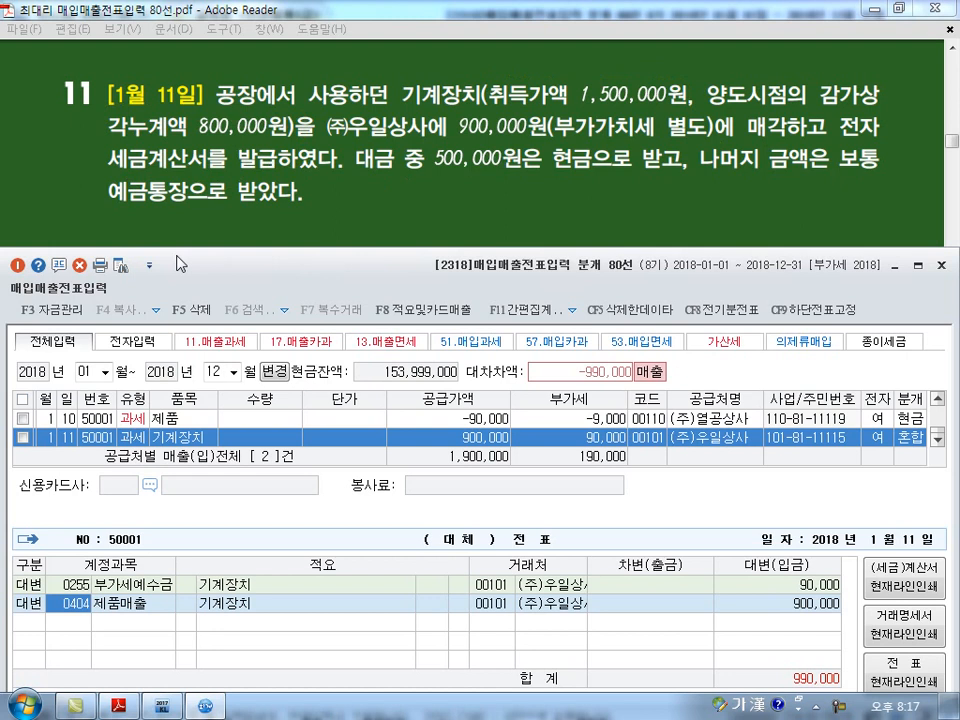
text(206)
key(Return)
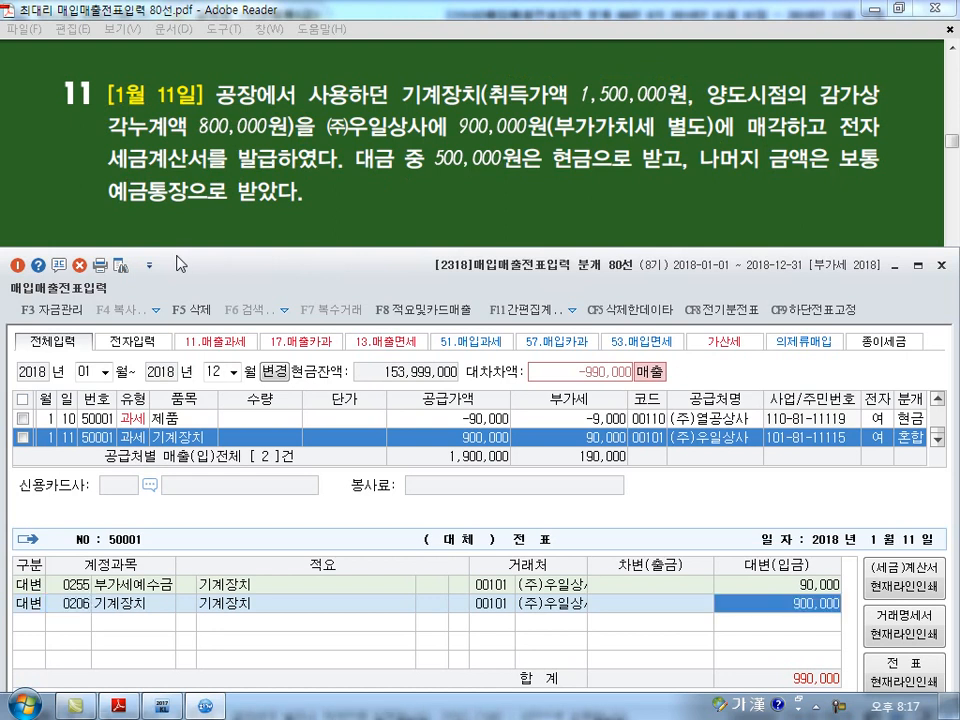
text(1,5)
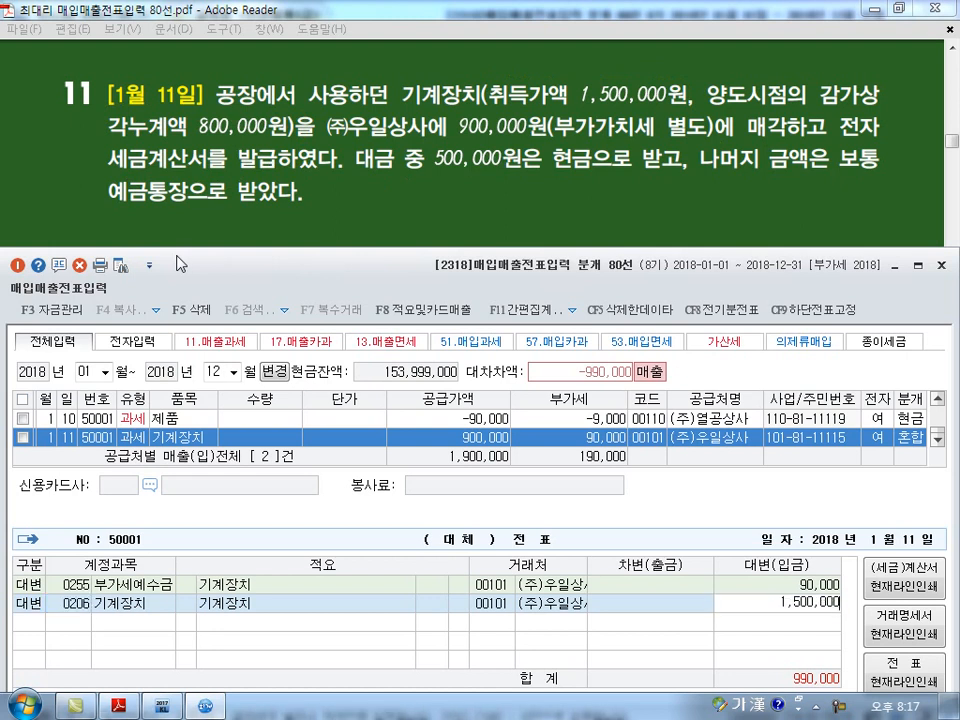
text(00,000)
key(Return)
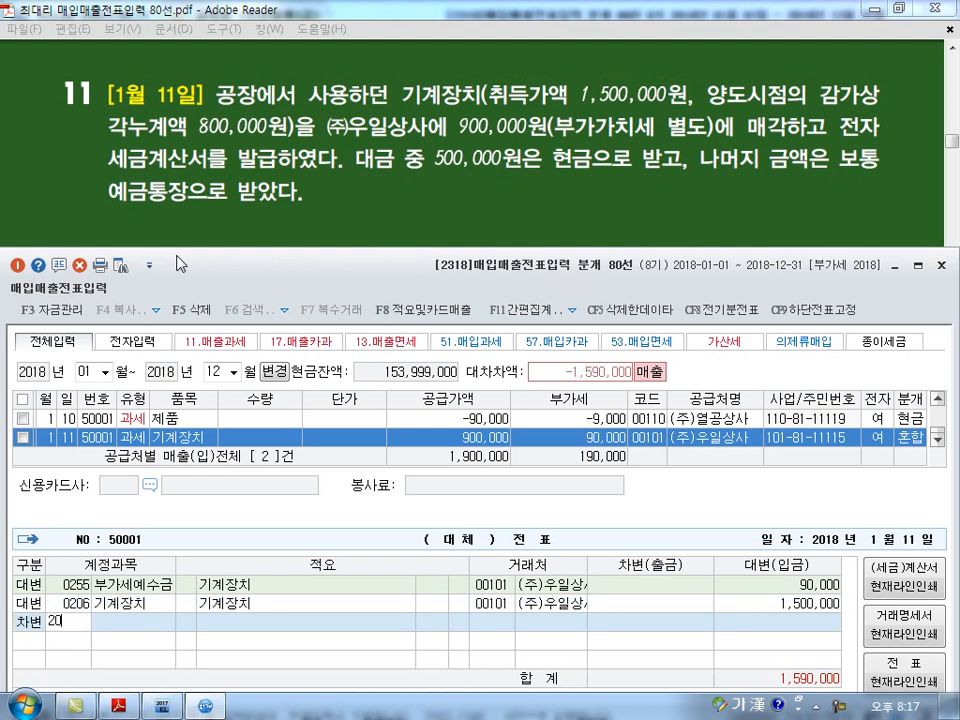
- Complete the January 11 entry's open debit line with account 207, the machinery's accumulated depreciation, for 800,000
text(207)
key(Return)
key(Return)
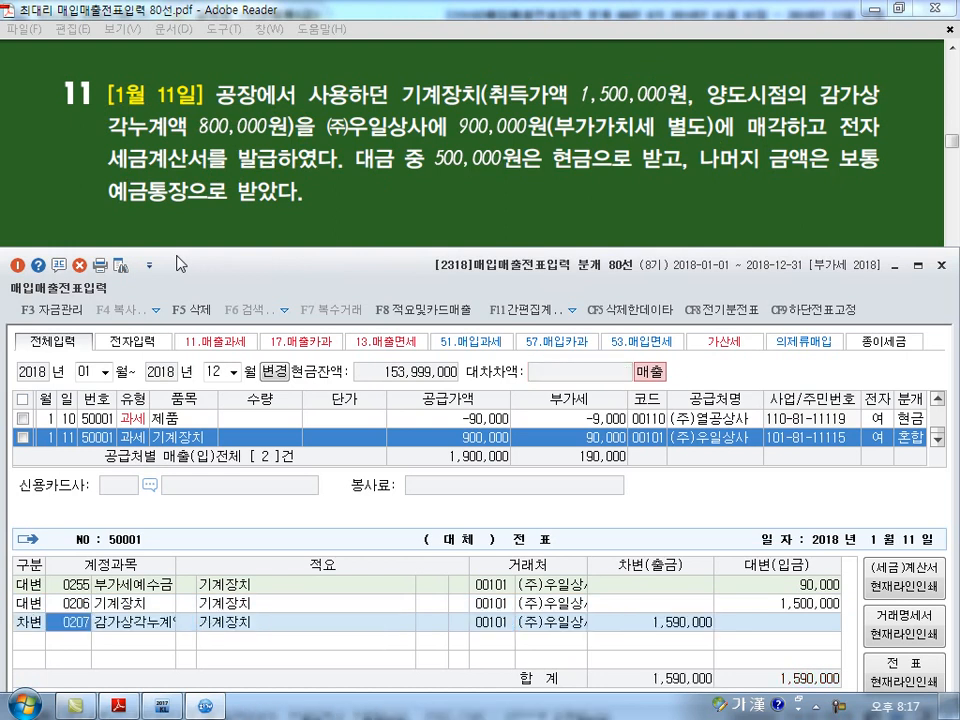
key(Return)
key(Return)
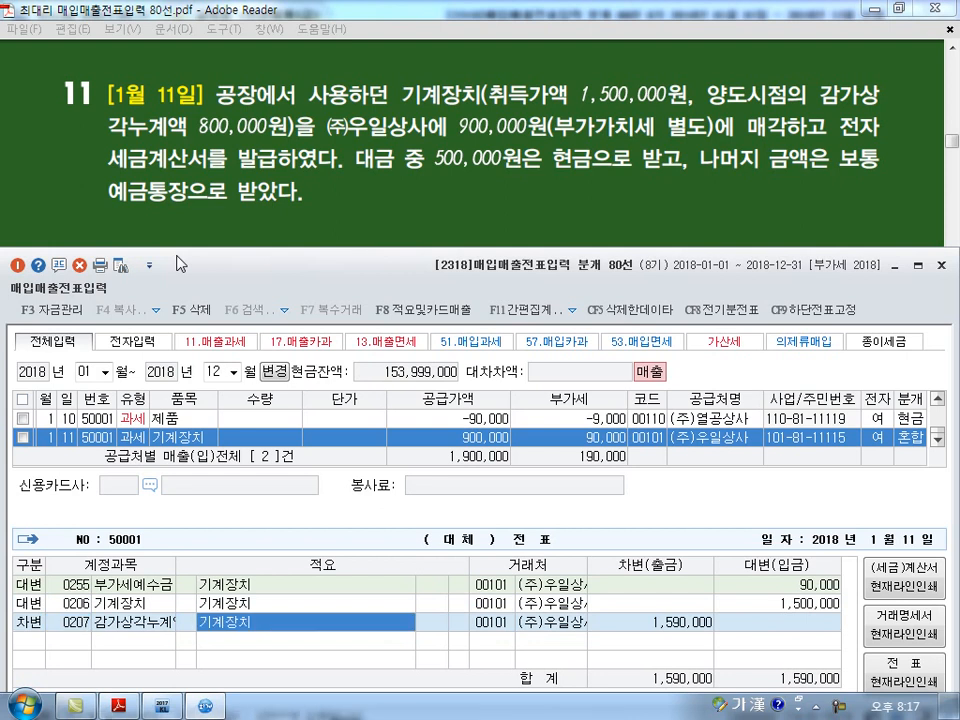
key(Return)
text(800000)
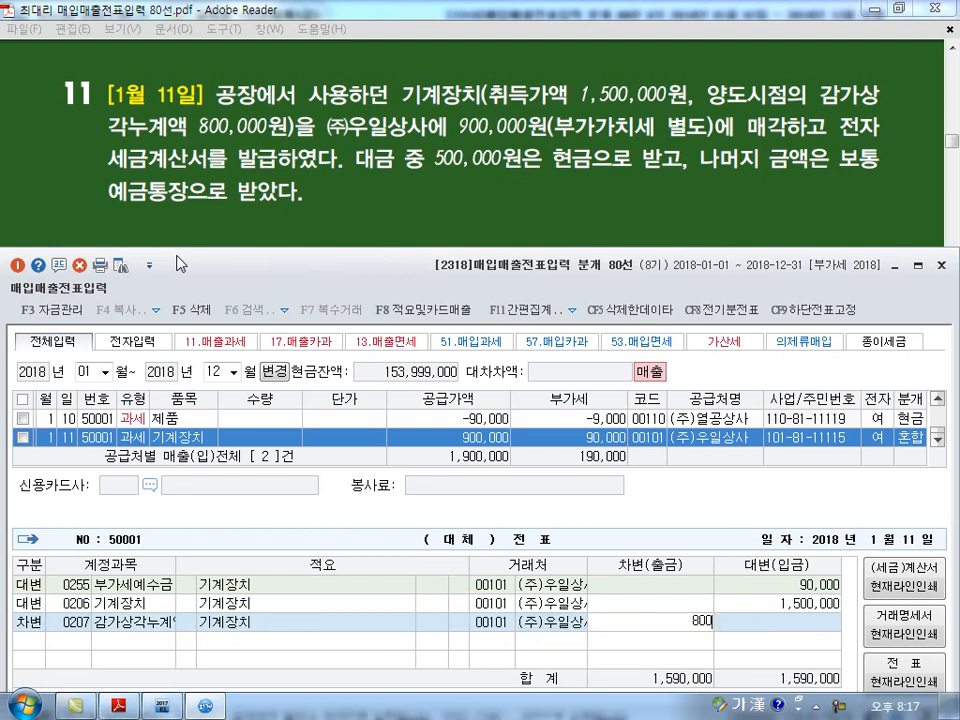
key(Return)
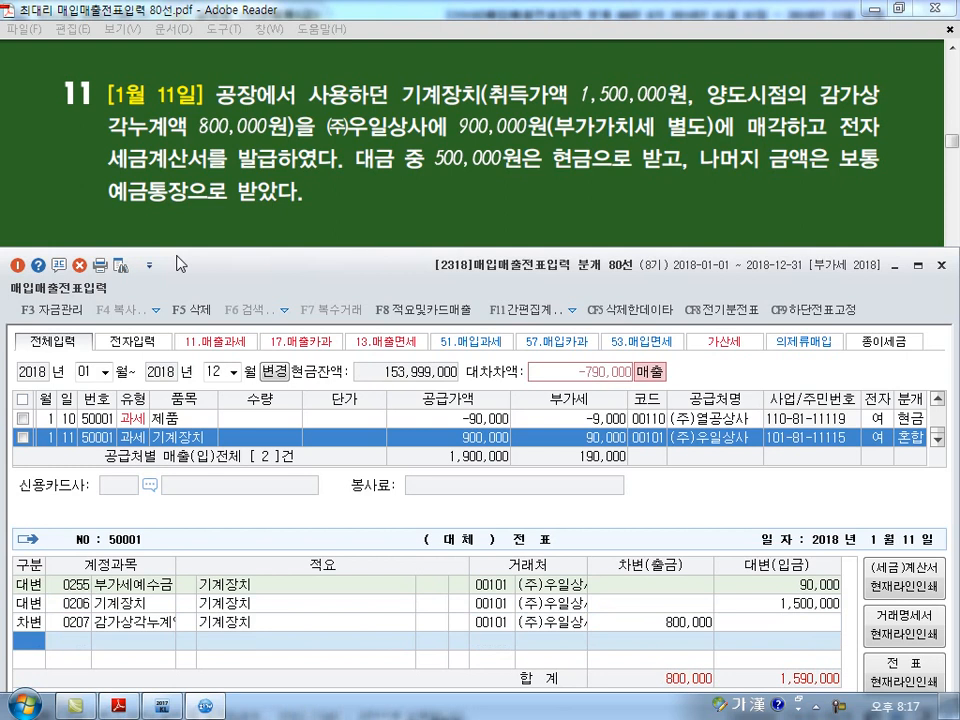
- Add a debit line to the January 11 entry for account 101 현금 with an amount of 500,000
text(3)
key(Return)
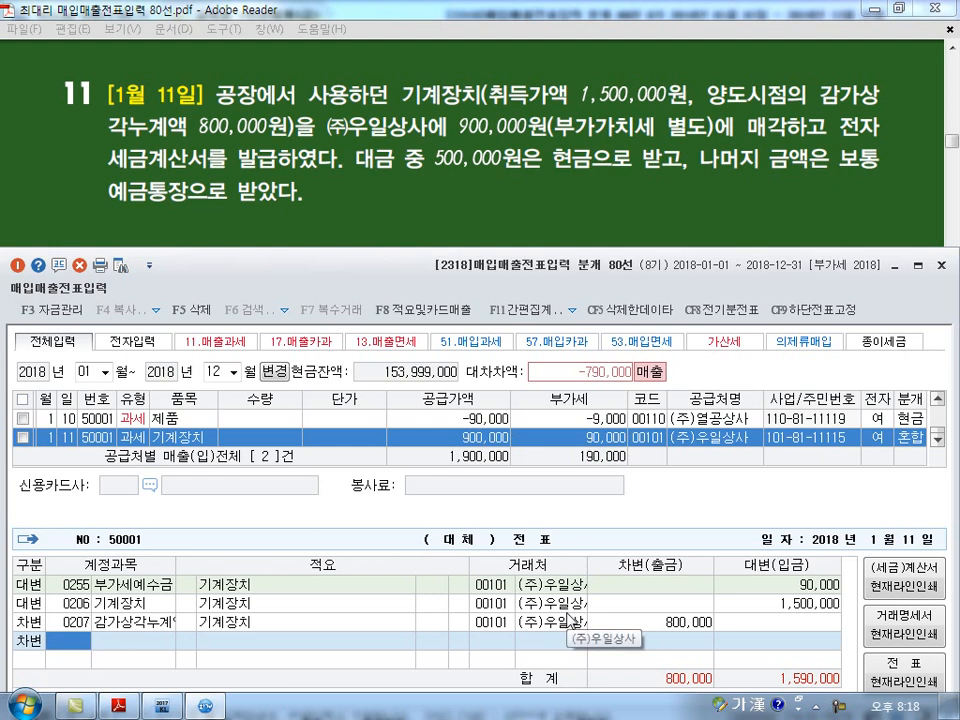
text(101)
key(Return)
key(Return)
key(Return)
key(Return)
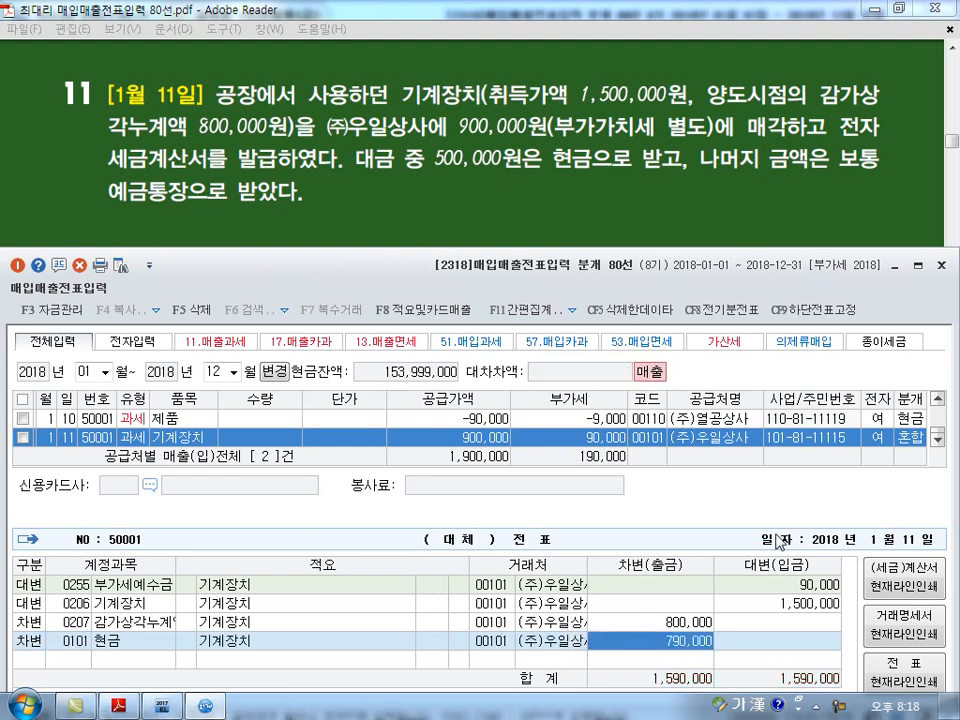
text(50)
key(Return)
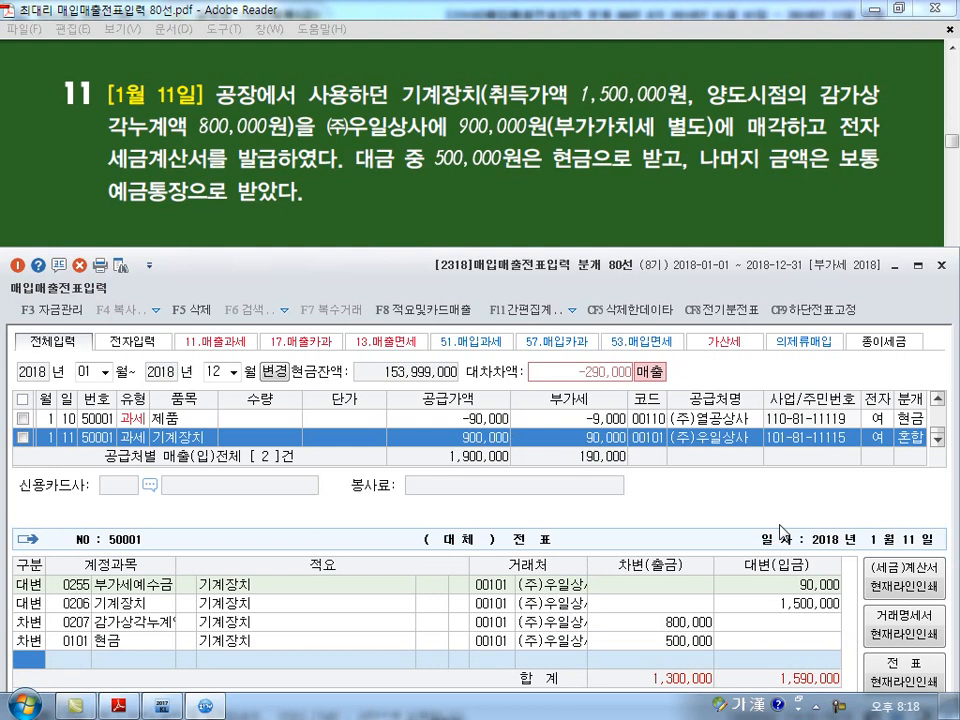
- Add a debit line to the January 11 entry for account 103 보통예금 with an amount of 490,000
text(3)
key(Return)
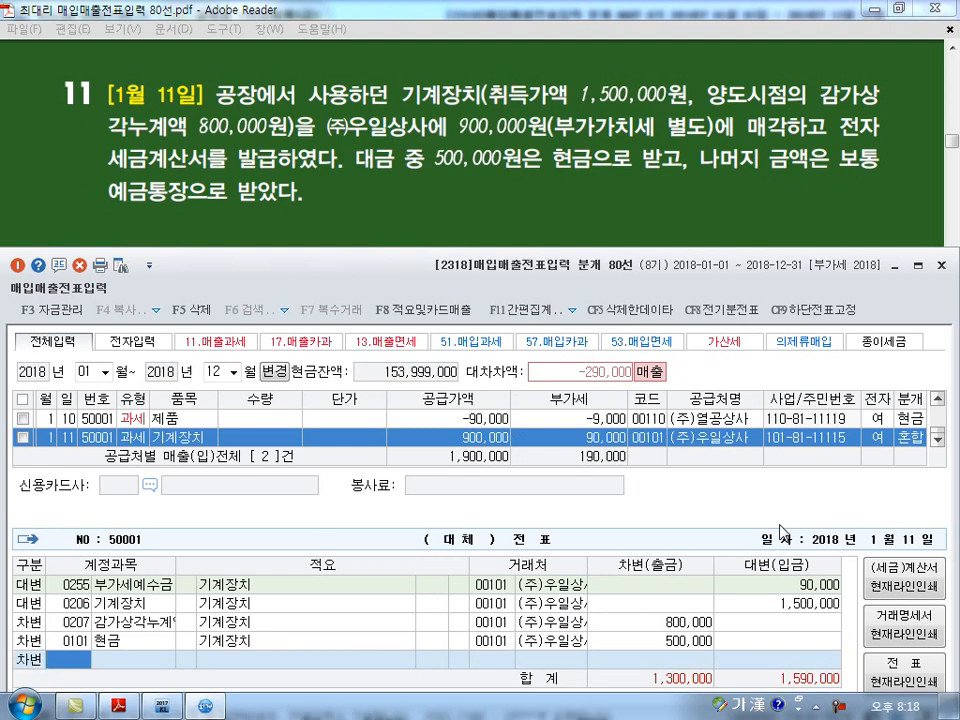
text(103)
key(Return)
key(Return)
key(Return)
text(4900000)
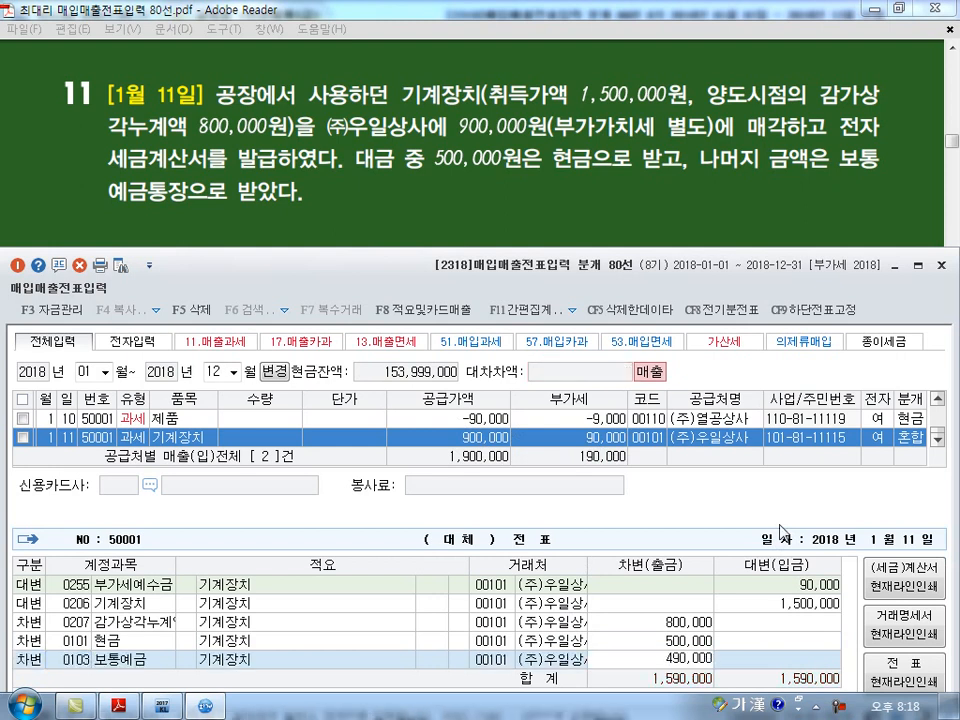
key(Return)
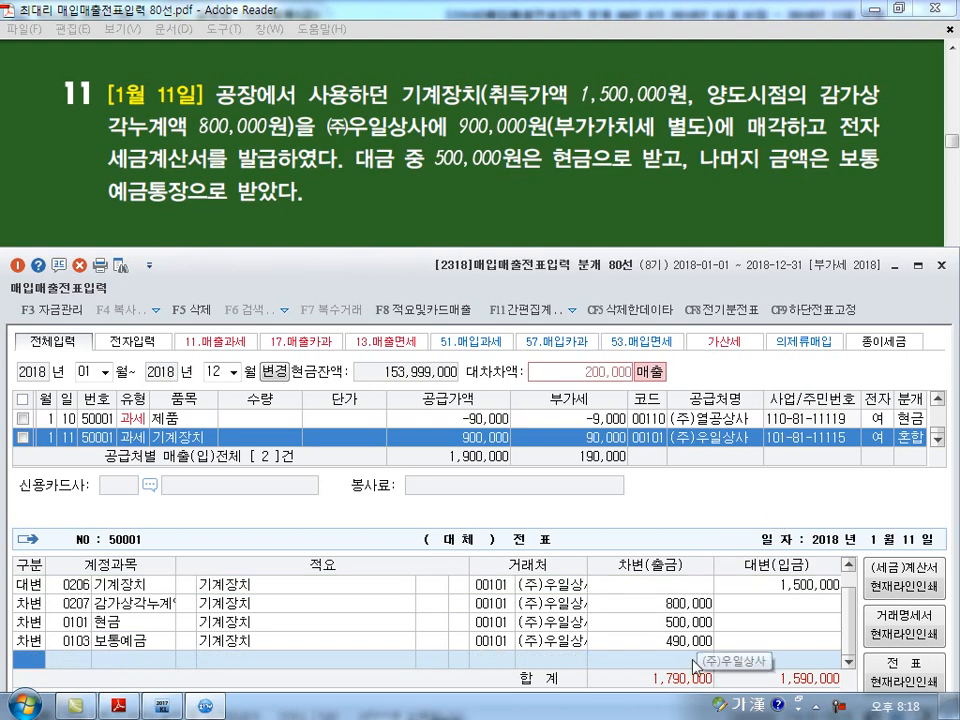
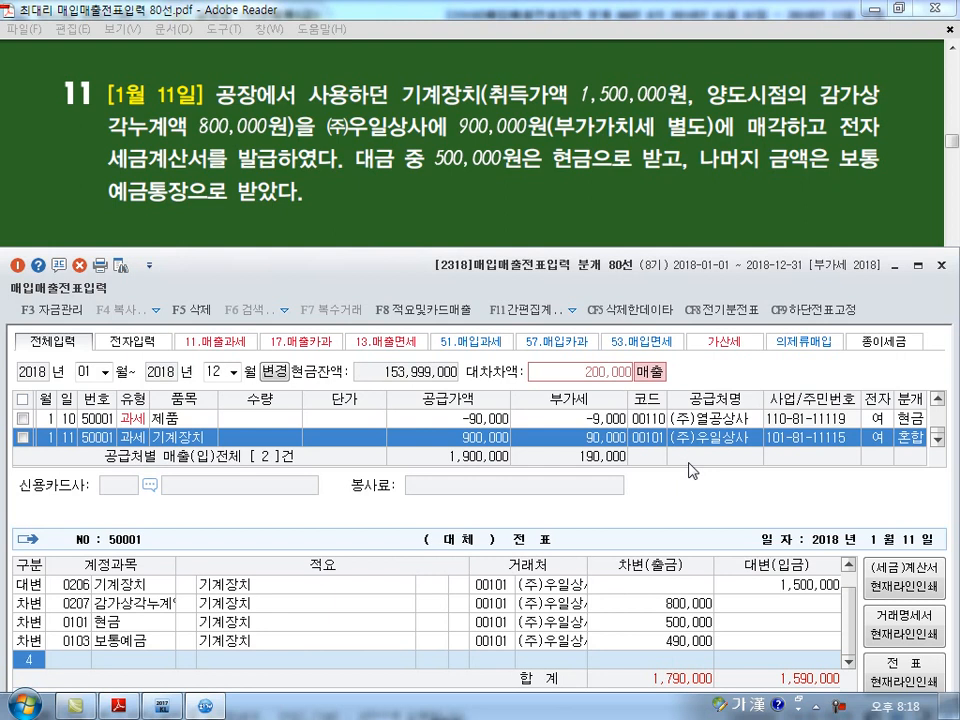
- Add a credit line for account 914, the gain on disposal of tangible assets, at 200,000 and finish the January 11 voucher
text(4914)
key(Return)
key(Return)
key(Return)
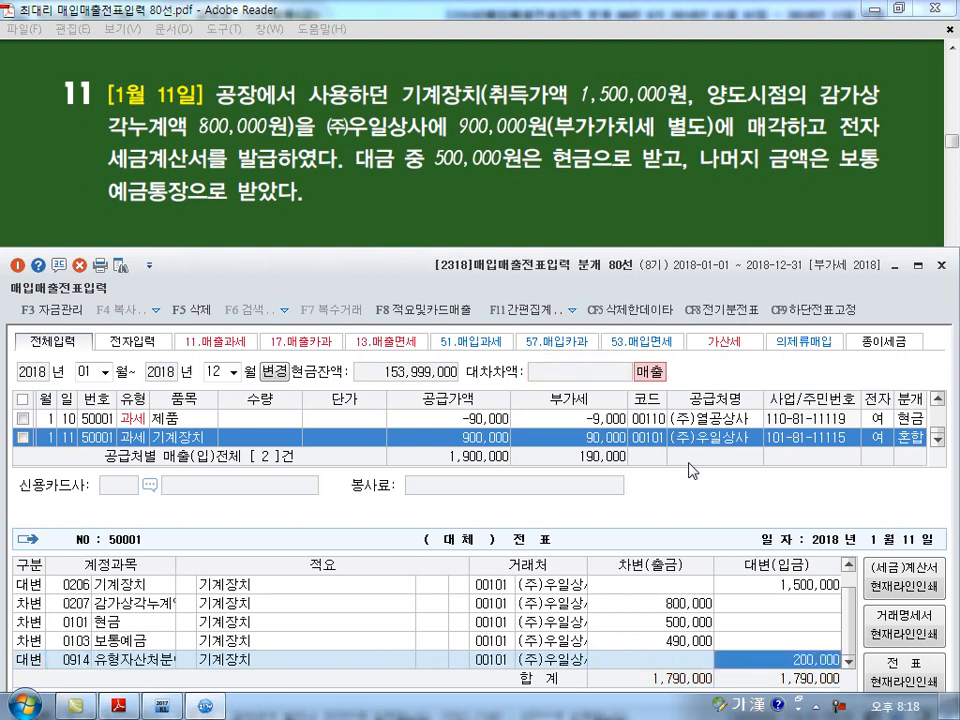
key(Return)
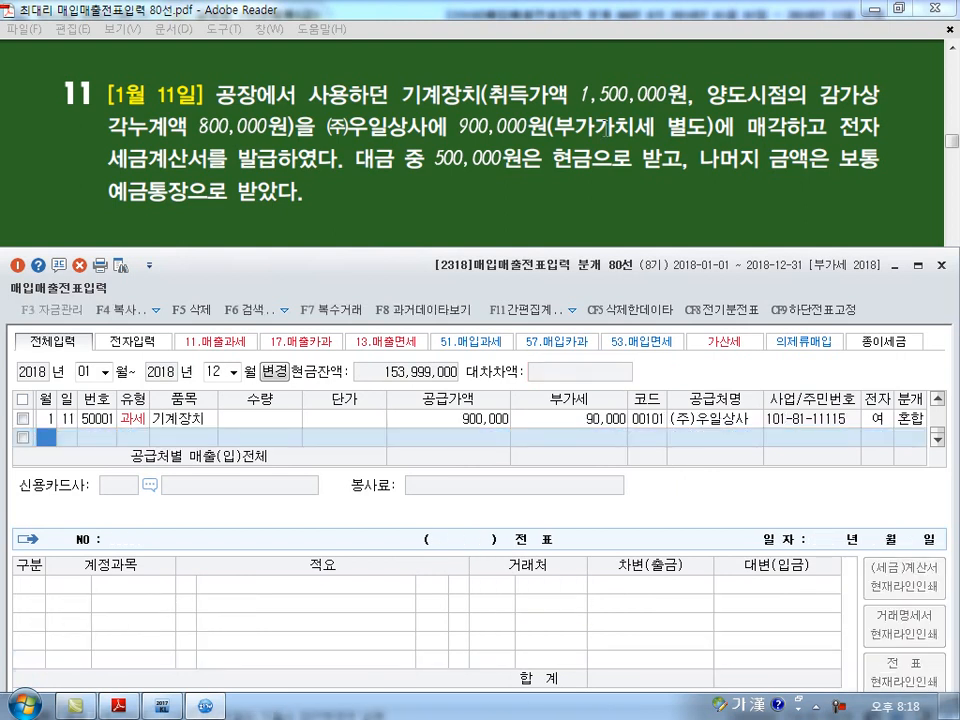
click(611, 128)
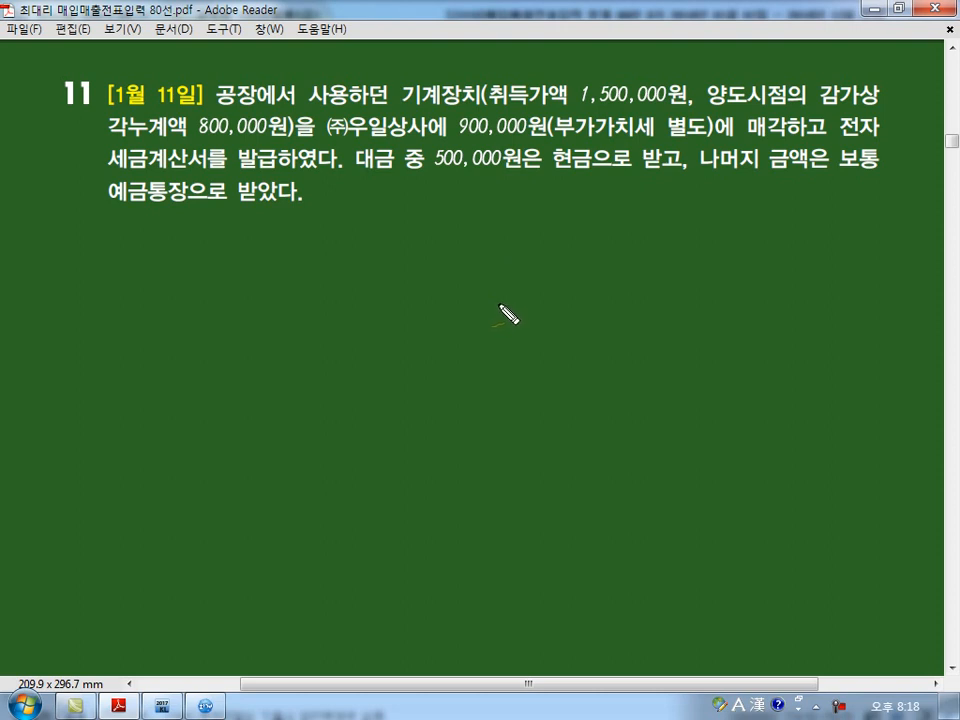
drag(491, 274, 491, 441)
drag(279, 219, 288, 250)
mouse_move(298, 226)
mouse_down()
mouse_move(304, 248)
mouse_move(345, 242)
mouse_move(343, 251)
mouse_up()
drag(278, 245, 376, 242)
mouse_move(512, 285)
mouse_down()
mouse_move(522, 315)
mouse_move(561, 317)
mouse_up()
drag(459, 129, 548, 129)
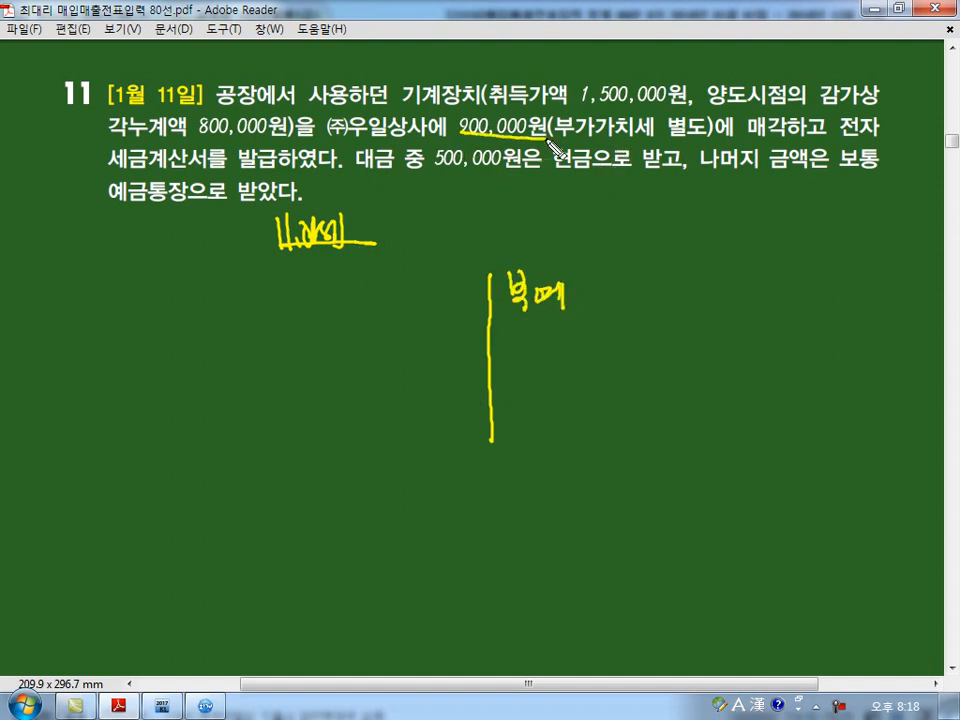
mouse_move(598, 280)
mouse_down()
mouse_move(604, 312)
mouse_move(706, 287)
mouse_up()
mouse_move(436, 208)
mouse_down()
mouse_move(450, 229)
mouse_move(491, 224)
mouse_move(452, 232)
mouse_up()
drag(512, 236, 510, 248)
mouse_move(526, 232)
mouse_down()
mouse_move(520, 247)
mouse_move(562, 224)
mouse_move(628, 212)
mouse_move(646, 228)
mouse_move(695, 212)
mouse_up()
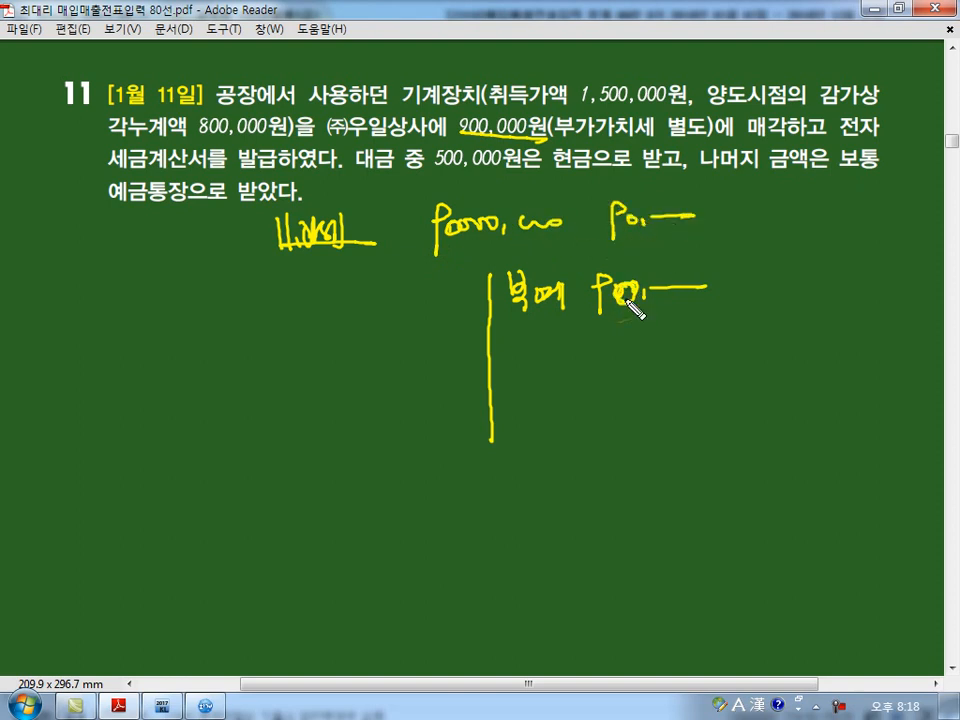
drag(527, 308, 766, 307)
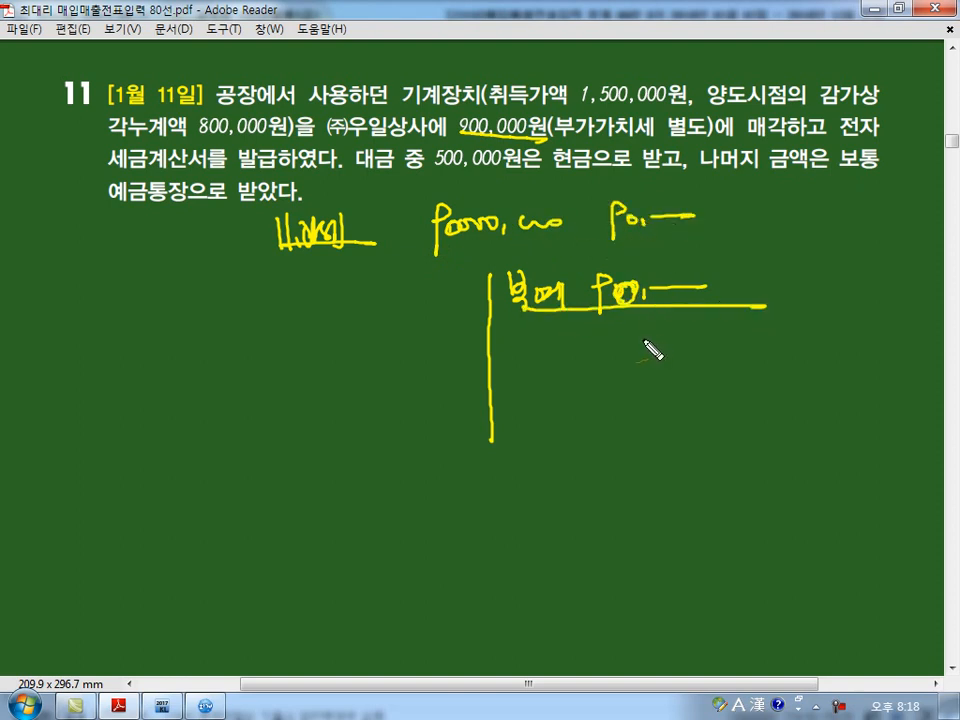
mouse_move(529, 349)
mouse_down()
mouse_move(529, 366)
mouse_move(533, 346)
mouse_up()
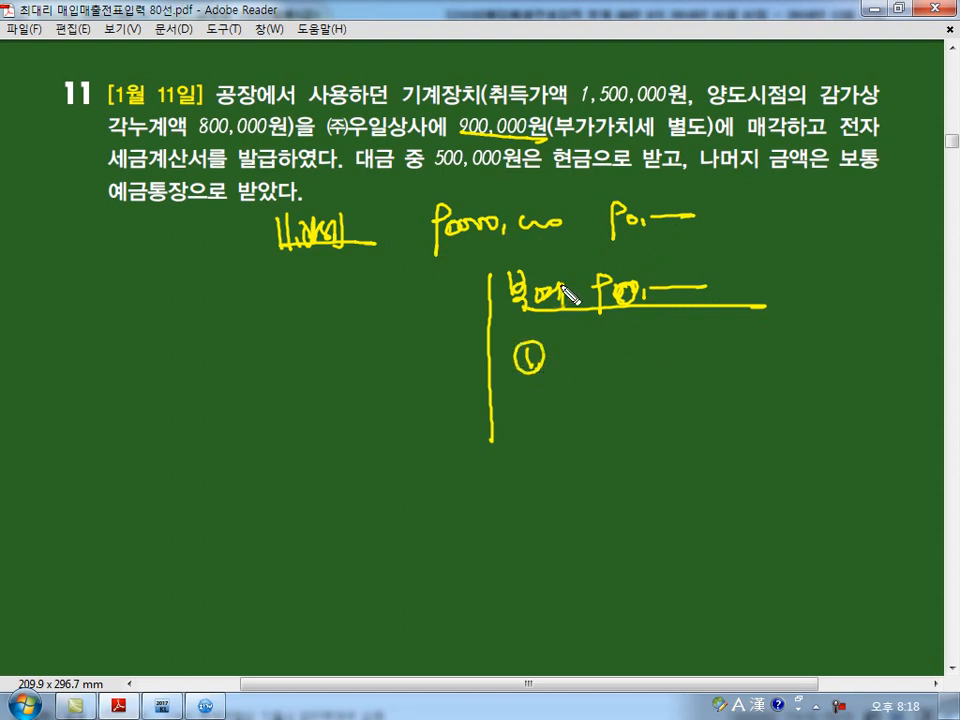
mouse_move(551, 350)
mouse_down()
mouse_move(590, 366)
mouse_move(774, 352)
mouse_up()
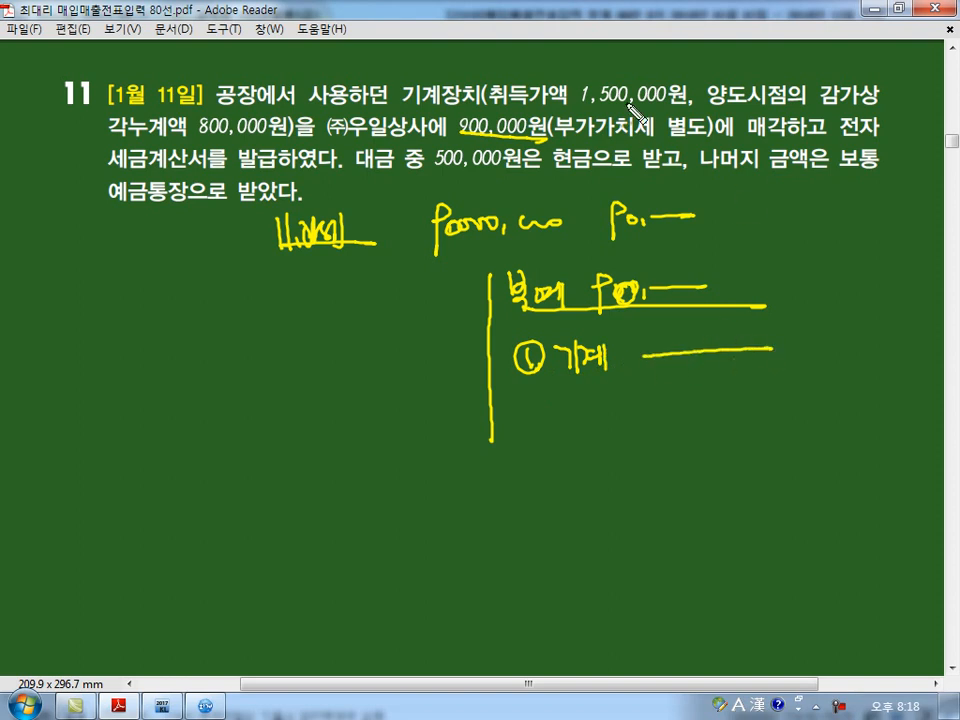
drag(583, 104, 680, 88)
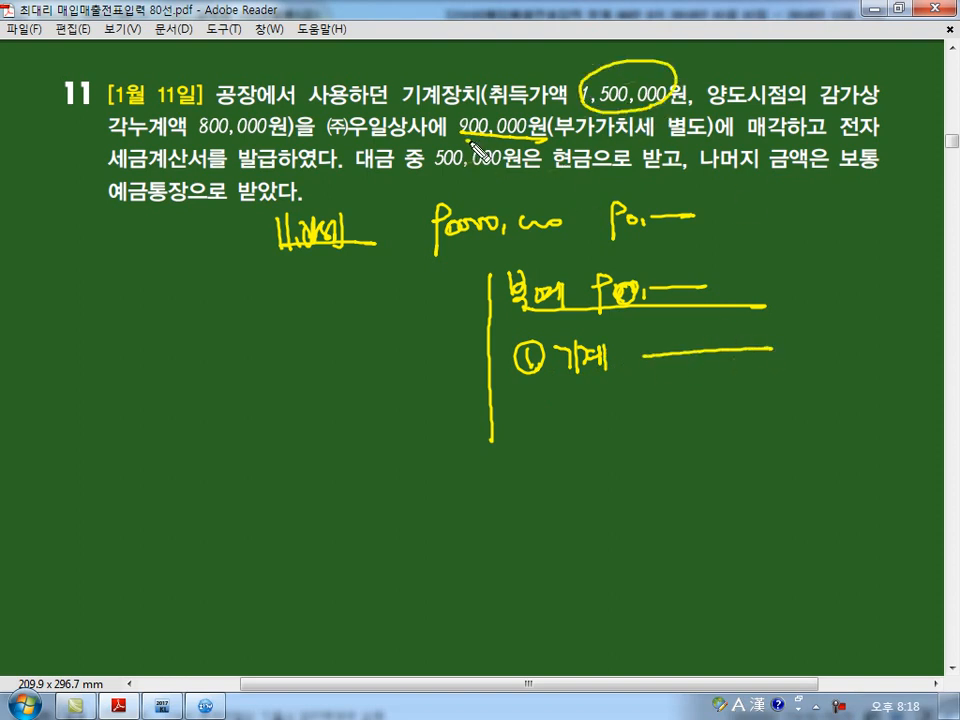
mouse_move(697, 350)
mouse_down()
mouse_move(675, 333)
mouse_move(694, 364)
mouse_move(697, 348)
mouse_up()
mouse_move(719, 343)
mouse_down()
mouse_move(729, 333)
mouse_move(770, 338)
mouse_up()
mouse_move(259, 369)
mouse_down()
mouse_move(279, 382)
mouse_move(266, 361)
mouse_move(415, 379)
mouse_up()
mouse_move(302, 360)
mouse_down()
mouse_move(334, 364)
mouse_move(343, 377)
mouse_move(355, 364)
mouse_move(352, 400)
mouse_up()
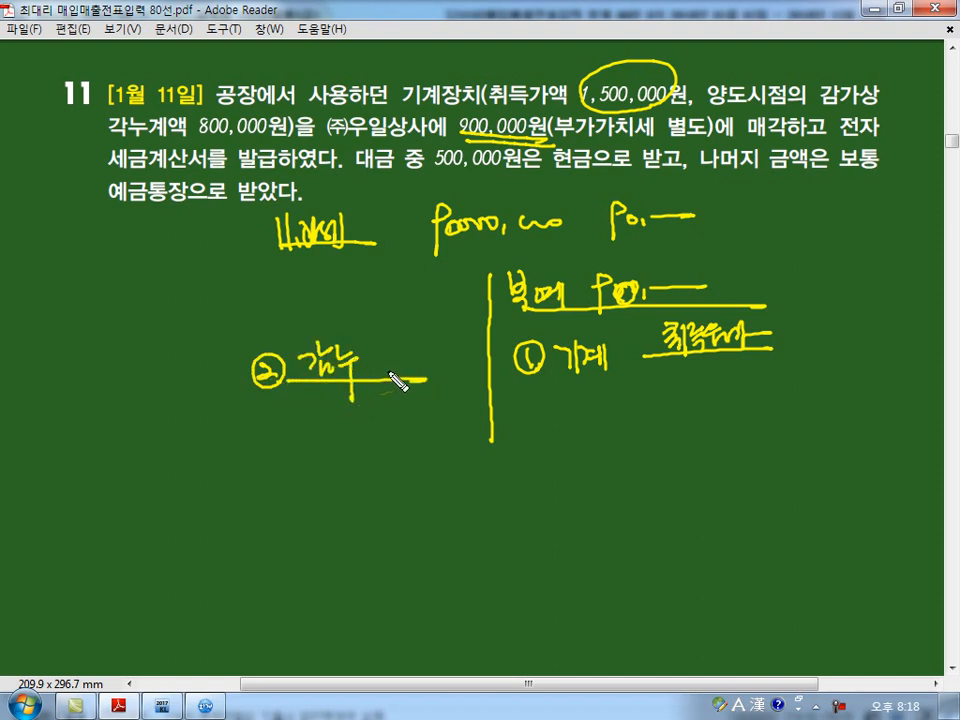
mouse_move(236, 392)
mouse_down()
mouse_move(812, 372)
mouse_move(765, 318)
mouse_move(240, 330)
mouse_move(250, 527)
mouse_up()
mouse_move(266, 424)
mouse_down()
mouse_move(284, 438)
mouse_move(311, 430)
mouse_move(324, 440)
mouse_move(336, 422)
mouse_move(345, 438)
mouse_move(332, 456)
mouse_move(349, 462)
mouse_move(340, 505)
mouse_move(377, 497)
mouse_move(371, 439)
mouse_move(380, 472)
mouse_move(426, 460)
mouse_up()
drag(426, 460, 408, 476)
drag(408, 237, 735, 232)
mouse_move(500, 196)
mouse_down()
mouse_move(425, 228)
mouse_move(654, 182)
mouse_move(640, 178)
mouse_up()
mouse_move(436, 445)
mouse_down()
mouse_move(443, 476)
mouse_move(454, 461)
mouse_move(474, 471)
mouse_move(500, 458)
mouse_up()
mouse_move(515, 283)
mouse_down()
mouse_move(506, 377)
mouse_move(515, 522)
mouse_up()
mouse_move(400, 545)
mouse_down()
mouse_move(422, 574)
mouse_move(637, 549)
mouse_up()
drag(399, 568, 398, 540)
drag(389, 553, 408, 552)
drag(432, 240, 412, 286)
drag(396, 270, 424, 270)
drag(298, 567, 330, 567)
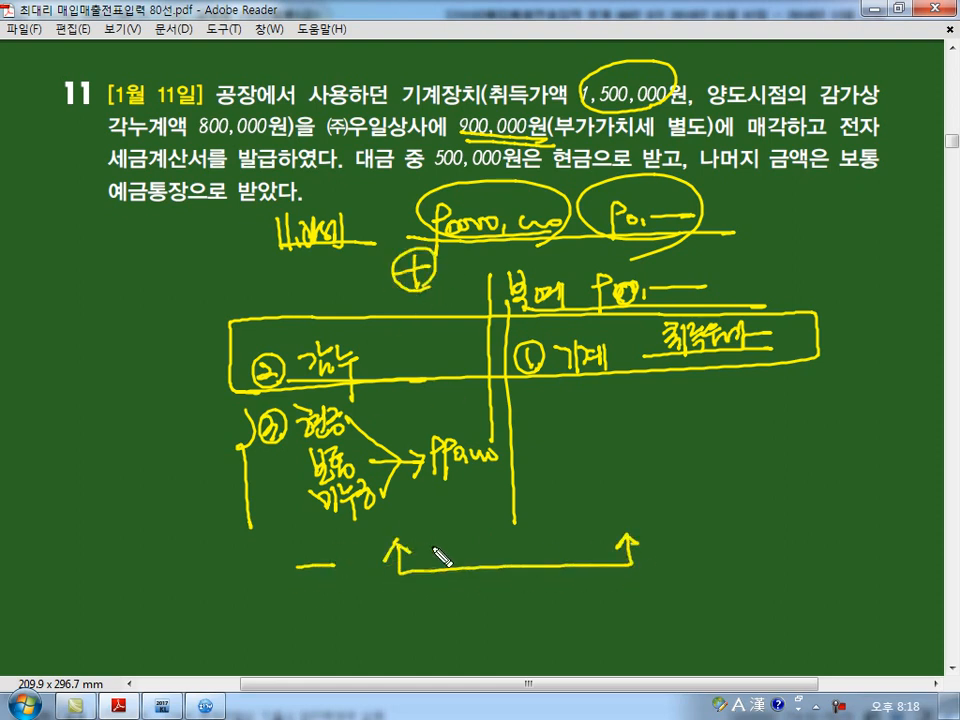
mouse_move(628, 507)
mouse_down()
mouse_move(678, 508)
mouse_move(668, 505)
mouse_up()
mouse_move(674, 260)
mouse_down()
mouse_move(706, 250)
mouse_move(699, 263)
mouse_up()
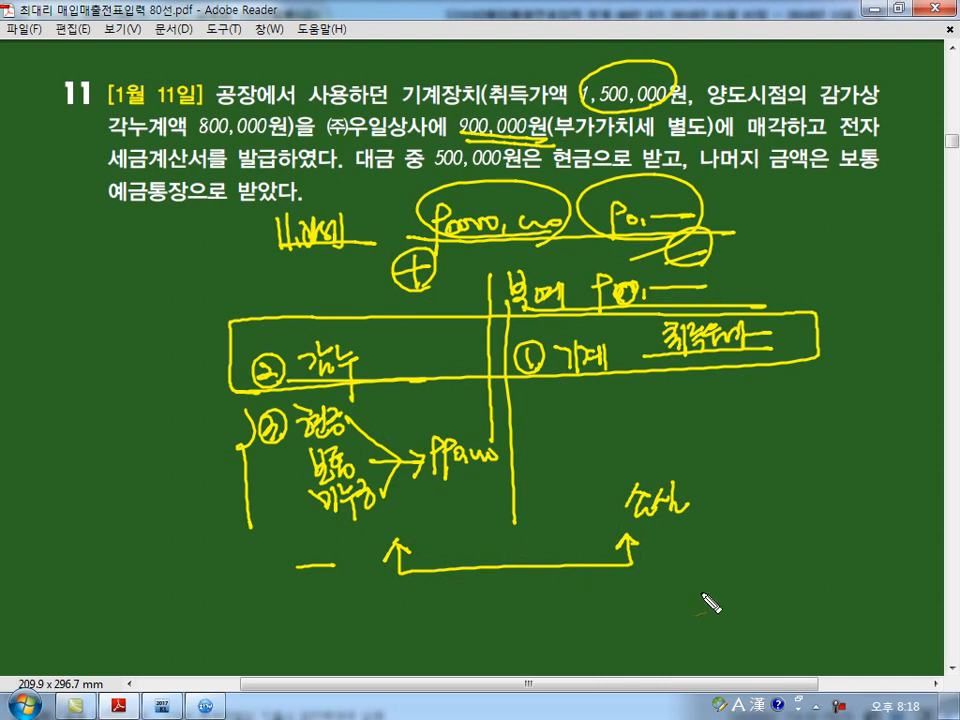
mouse_move(280, 524)
mouse_down()
mouse_move(326, 557)
mouse_move(333, 545)
mouse_up()
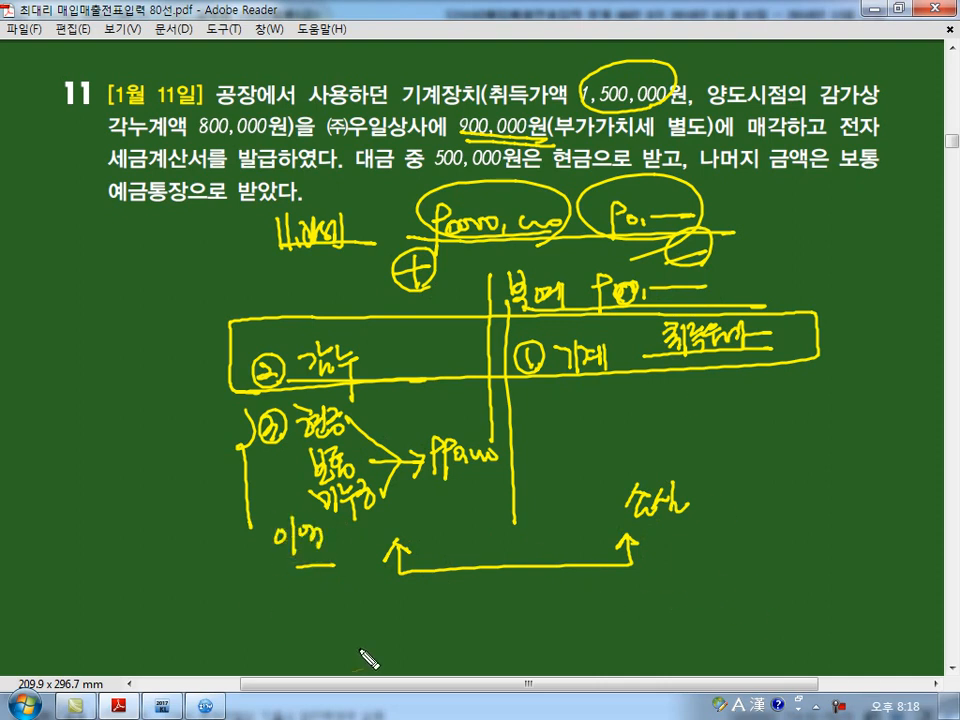
key(Escape)
click(206, 705)
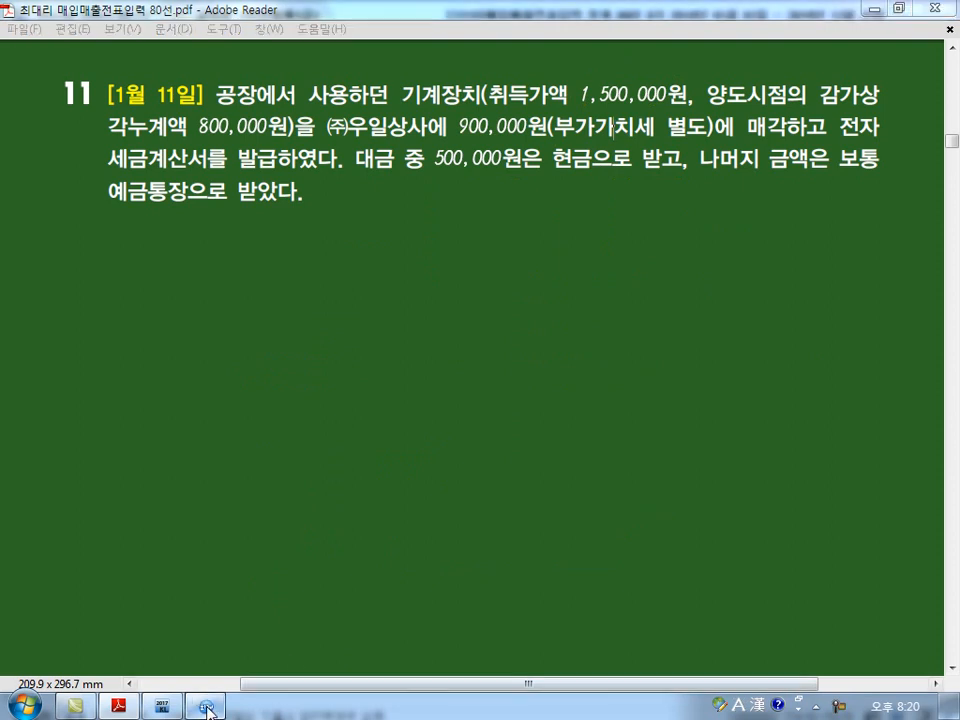
- Start a new voucher row dated January 12 below the January 11 row
click(48, 419)
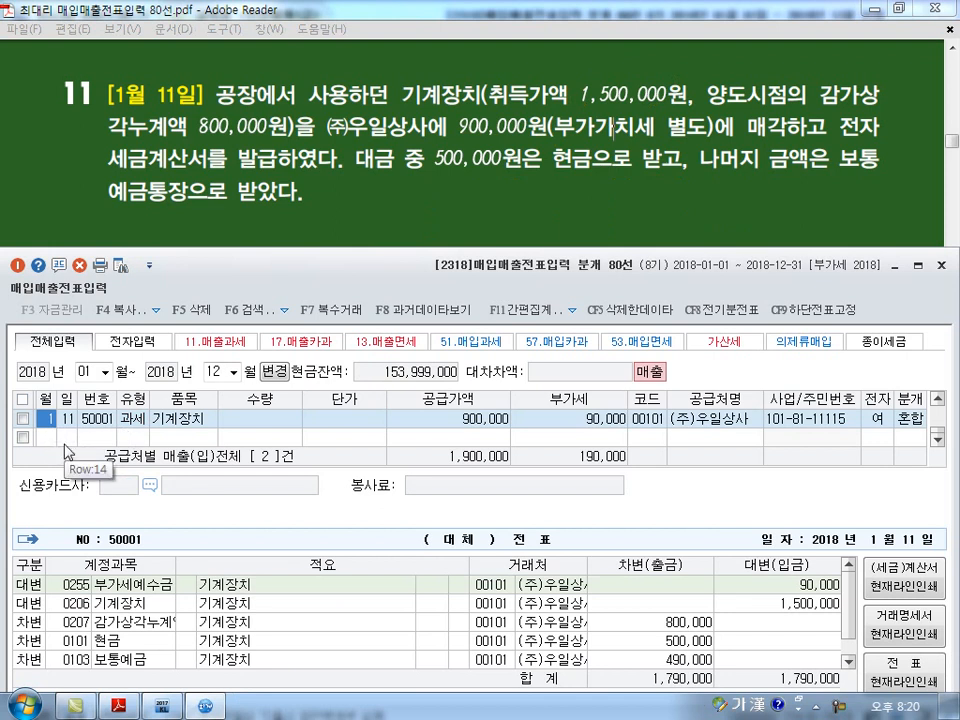
click(46, 437)
text(1)
key(Return)
text(12)
key(Return)
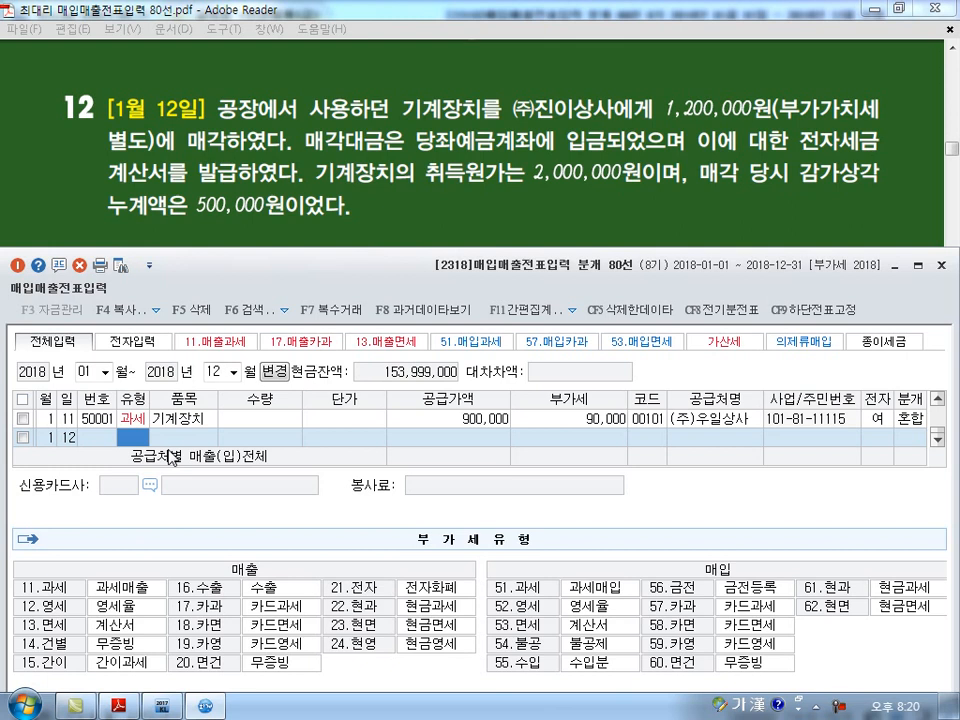
- Fill in the January 12 row as a type 11 과세 sale of 기계장치 with a supply amount of 1,200,000
text(11)
key(Return)
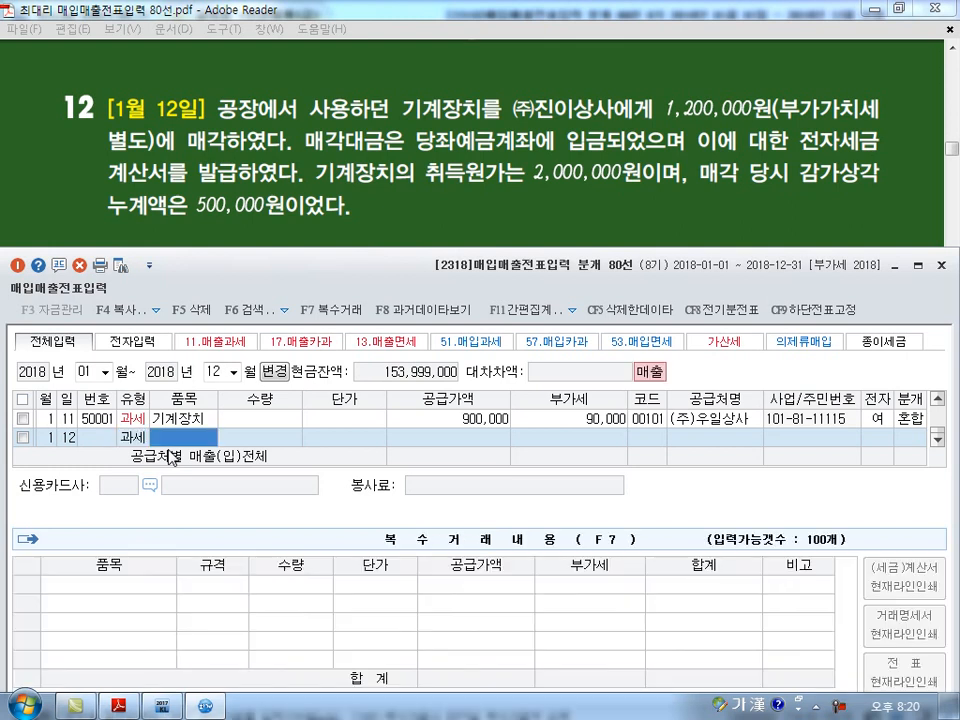
key(Return)
key(Return)
key(Return)
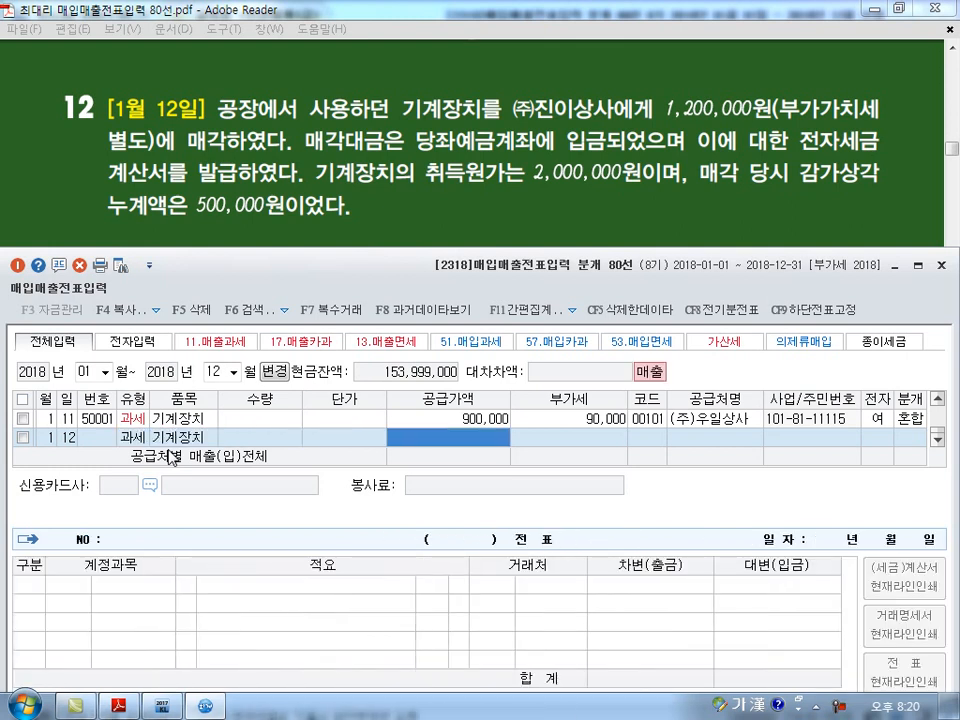
text(1200000)
key(Return)
key(Return)
- Assign (주)진이상사 as the January 12 row's trading partner, with 전자 set to 여 and 분개 set to 혼합
text(102)
key(Return)
key(Return)
key(Return)
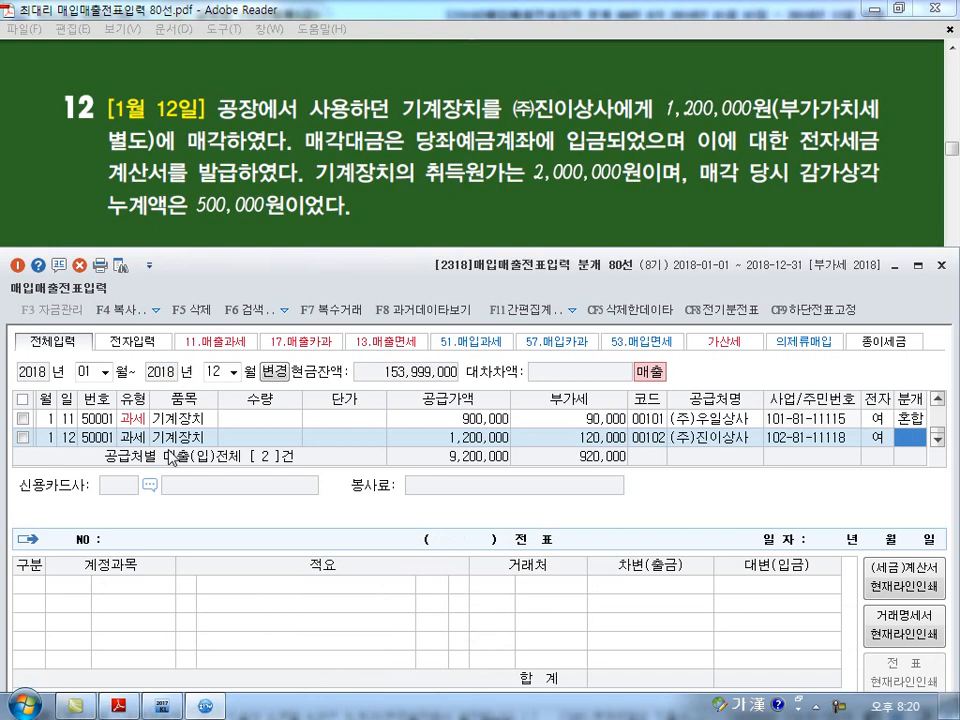
text(3)
key(Return)
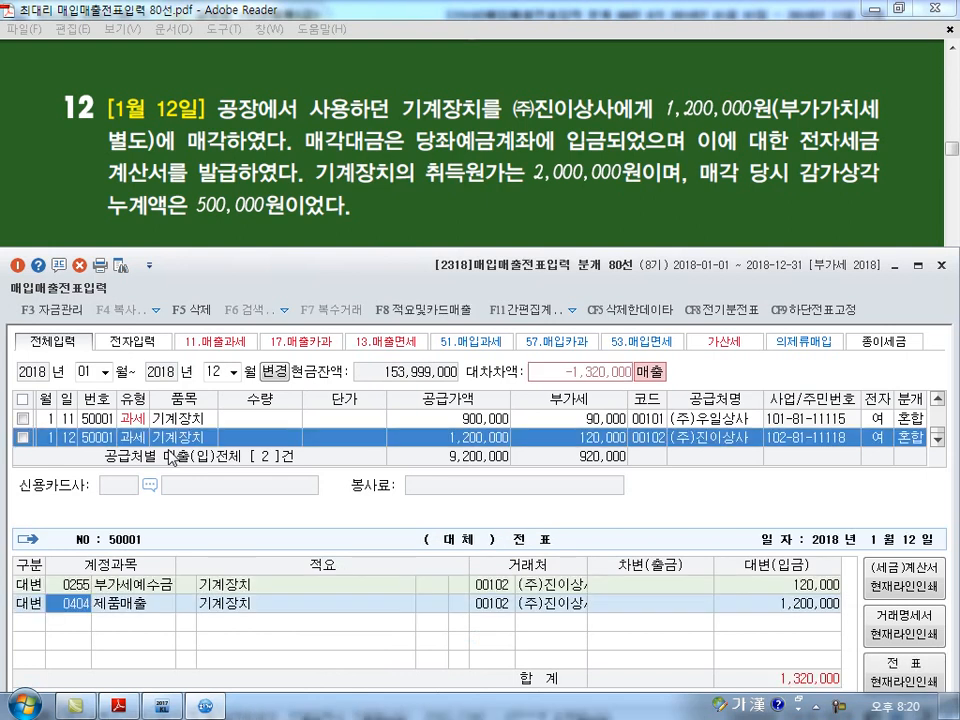
- Change the January 12 entry's 제품매출 credit line to account 206 기계장치 with an amount of 2,000,000
text(206)
key(Return)
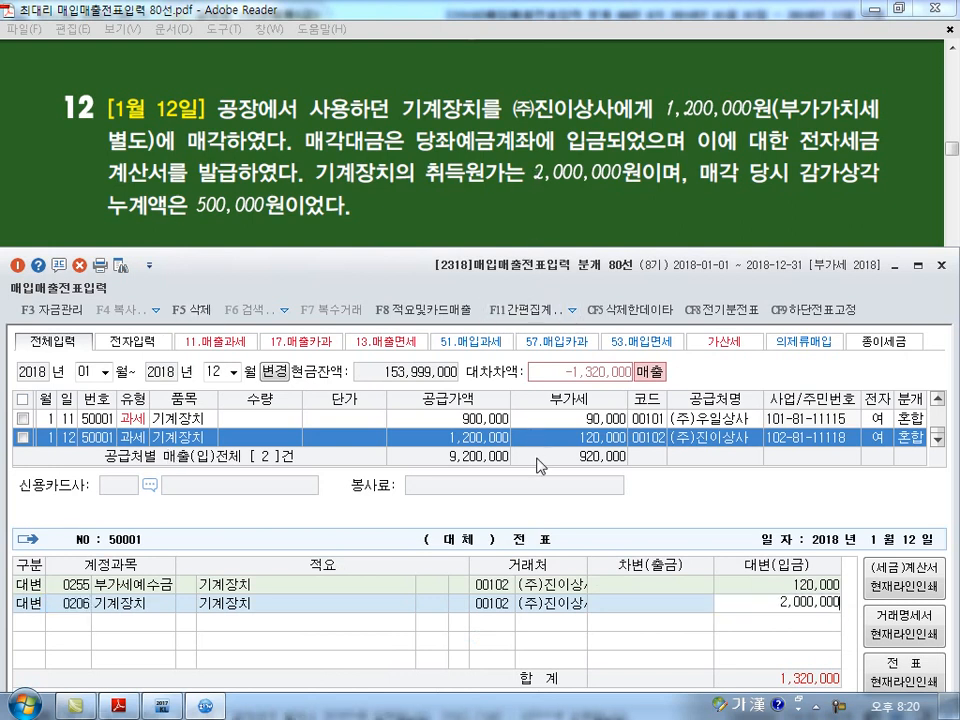
text(2000000)
key(Return)
- Add a debit line to the January 12 entry for account 207, the machinery's accumulated depreciation, at 500,000
text(3207)
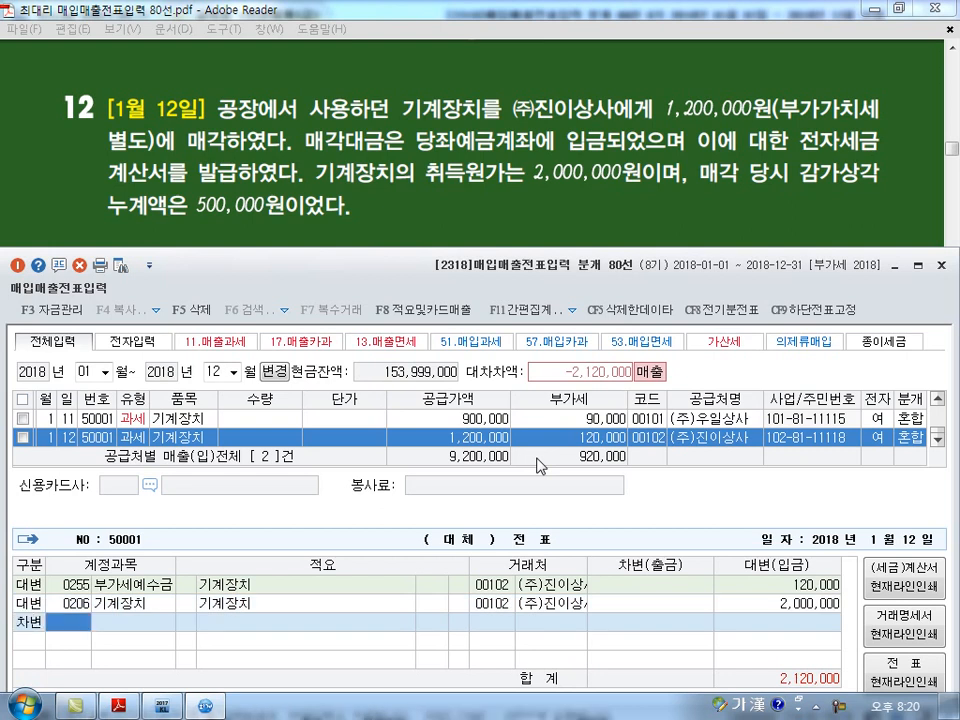
key(Return)
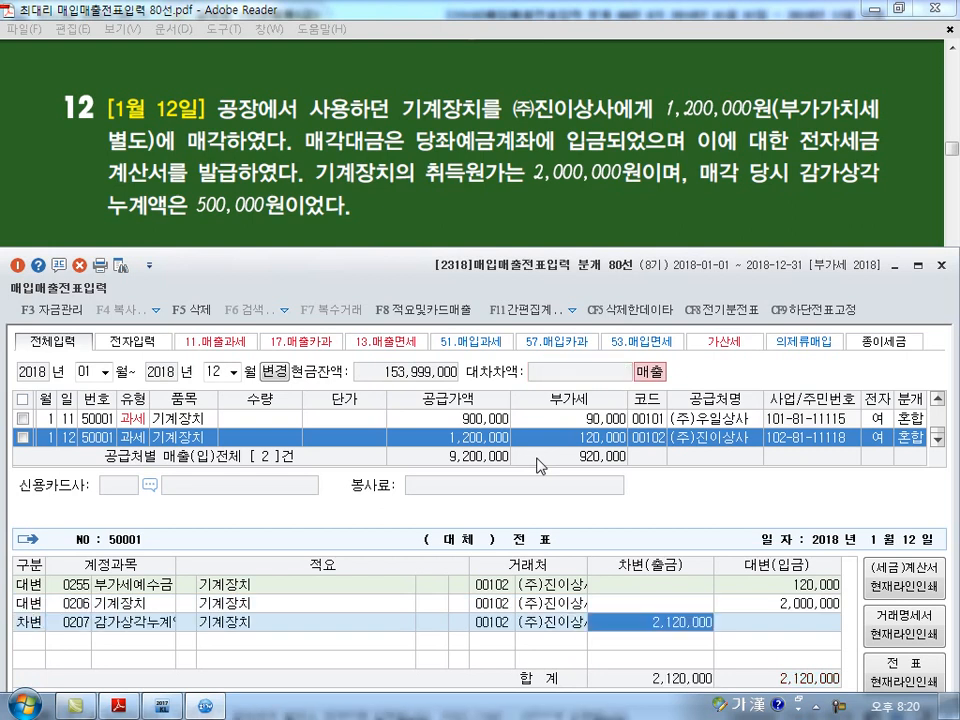
text(500000)
key(Return)
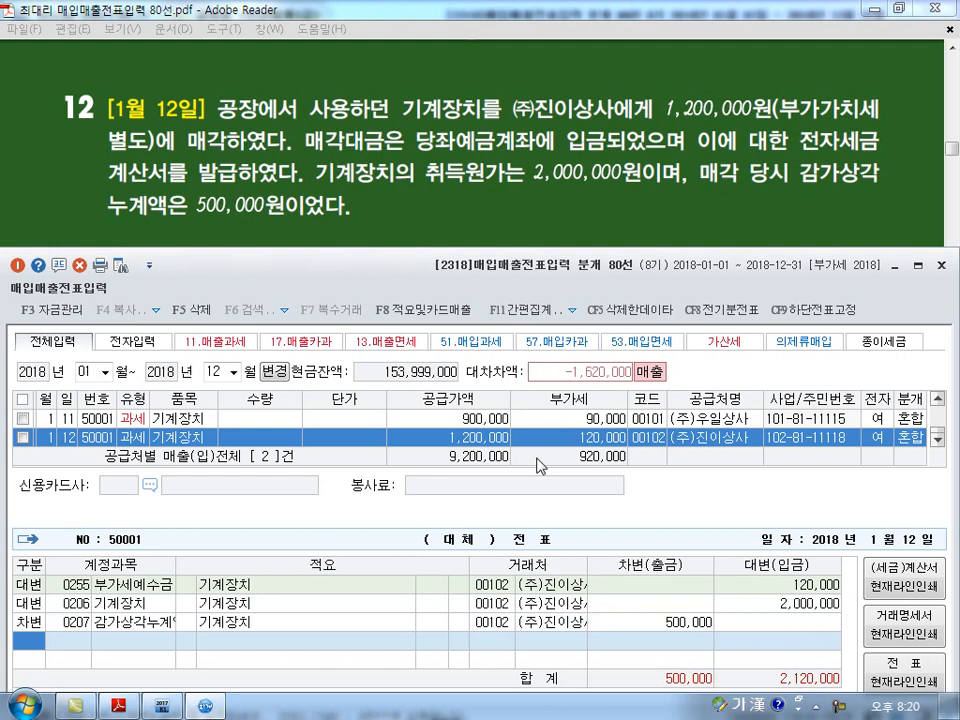
- Add a debit line to the January 12 entry for account 102 당좌예금 at 1,320,000
text(3)
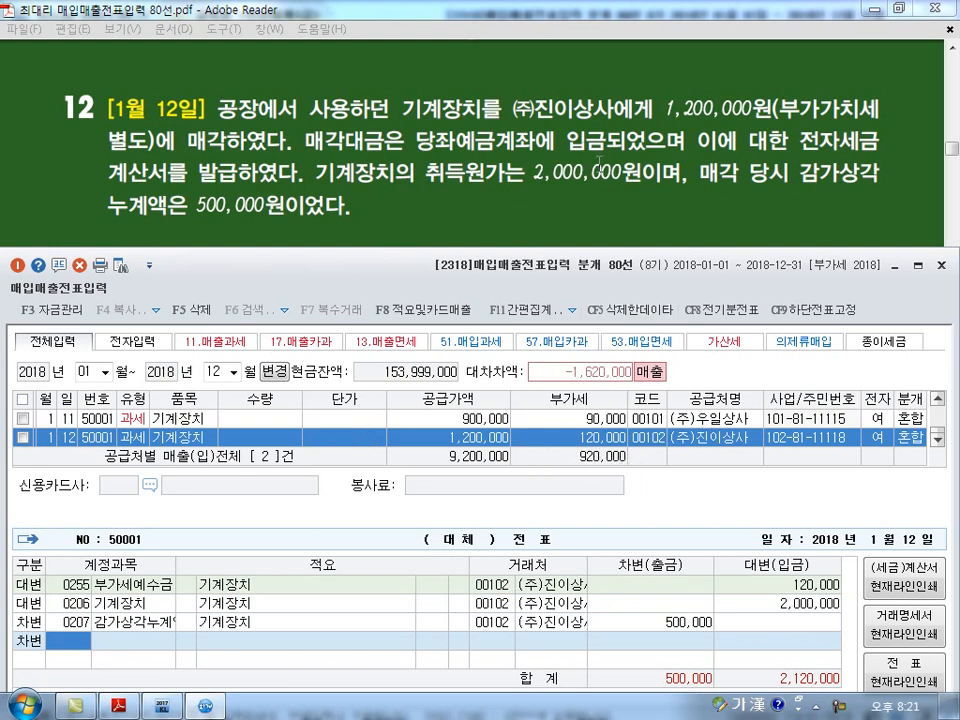
text(102)
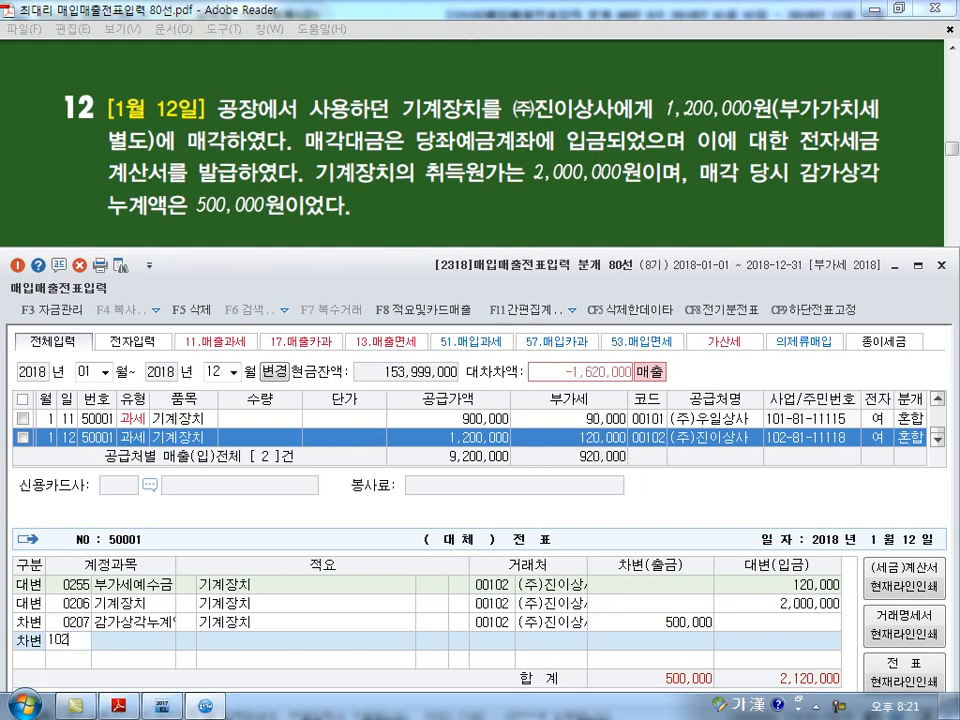
key(Return)
text(1320000)
key(Return)
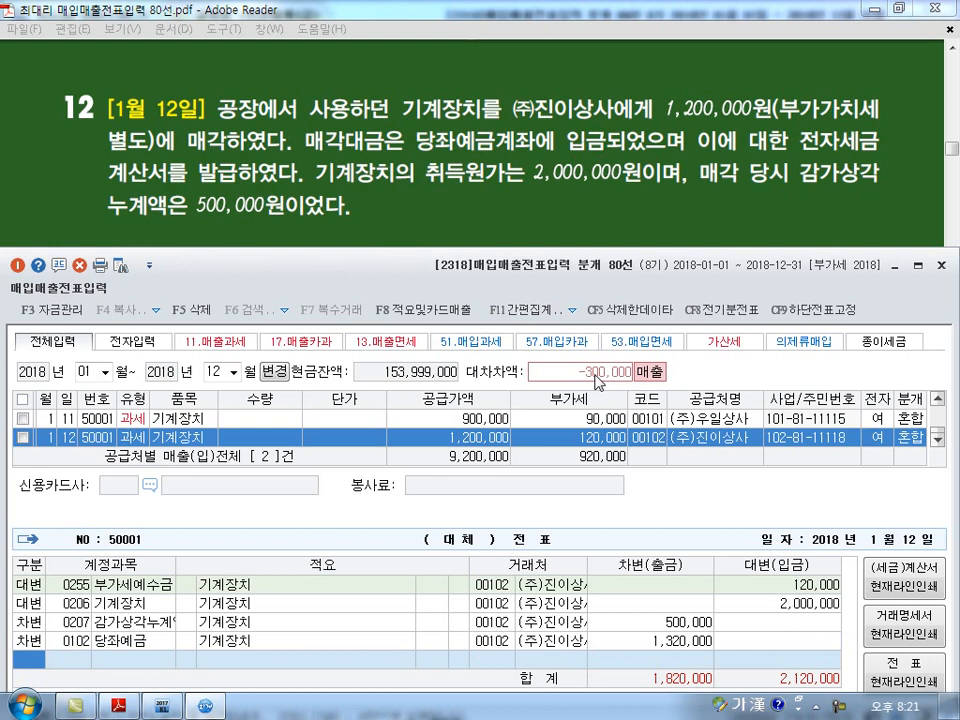
- Add a debit line to the January 12 entry for account 970, loss on disposal of tangible assets, at 300,000
text(3)
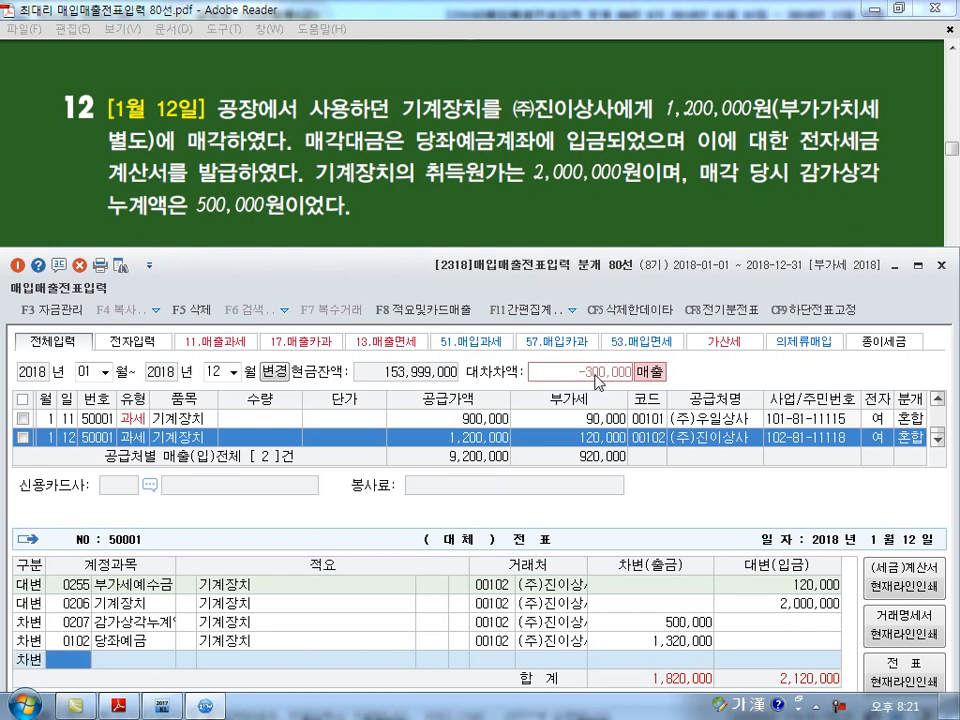
text(970)
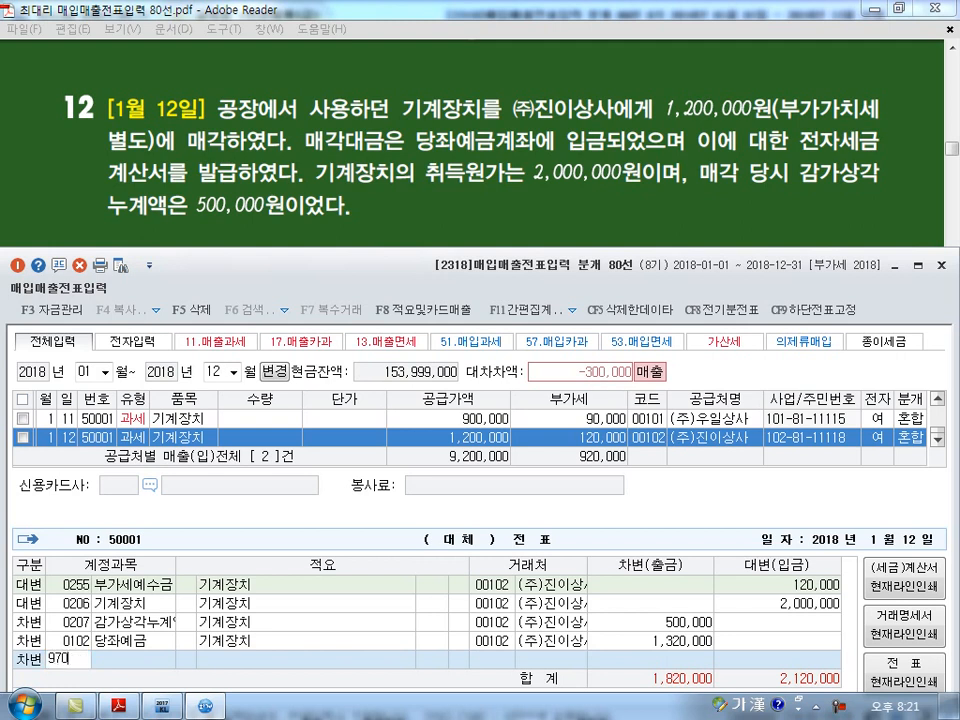
key(Return)
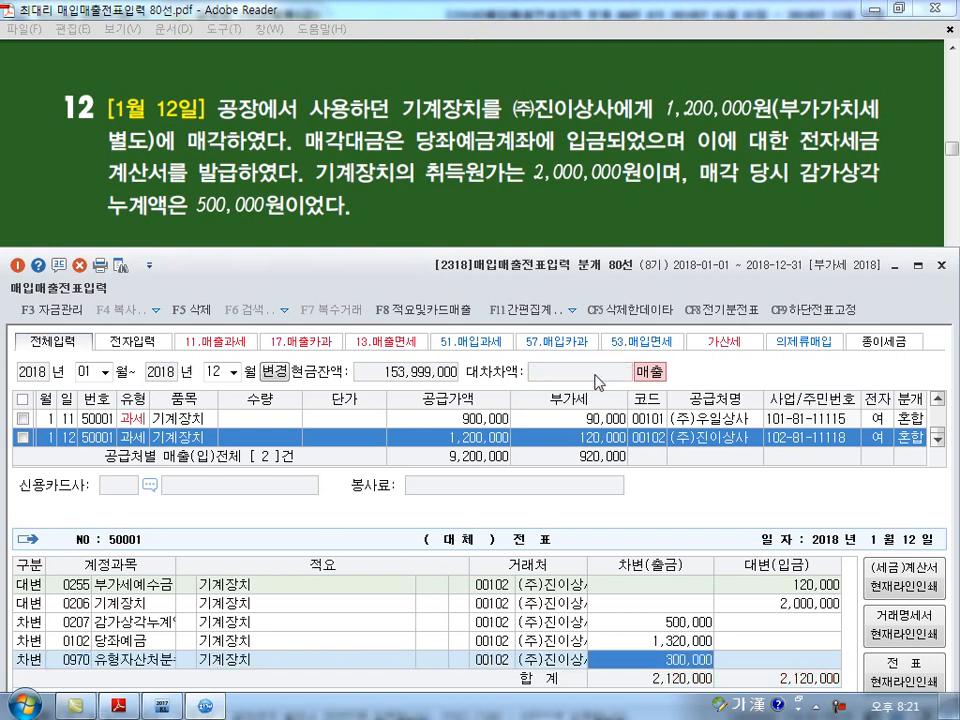
- Look up 유형 for the January 12 entry's 300,000 debit line and assign account 914 to it
key(Left)
key(Left)
key(Left)
key(Left)
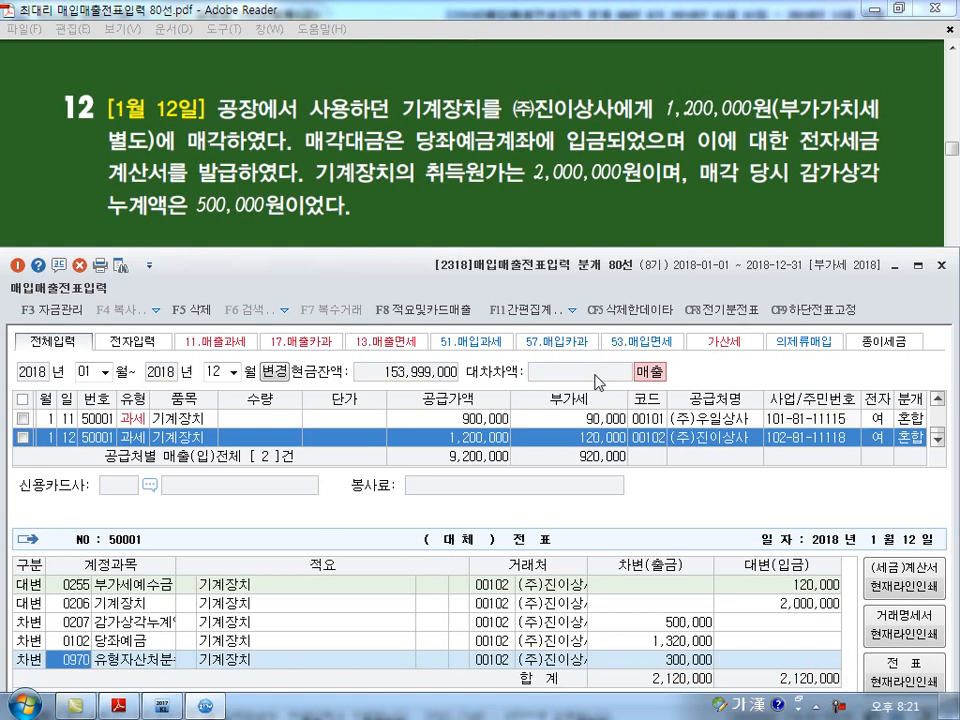
text(유형)
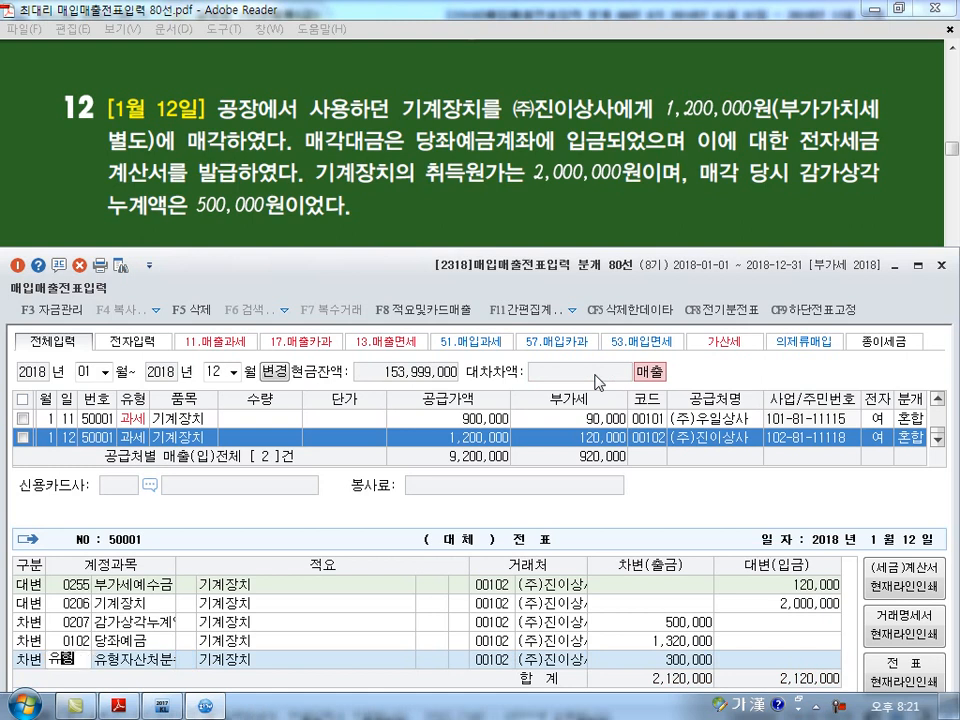
key(Return)
key(Return)
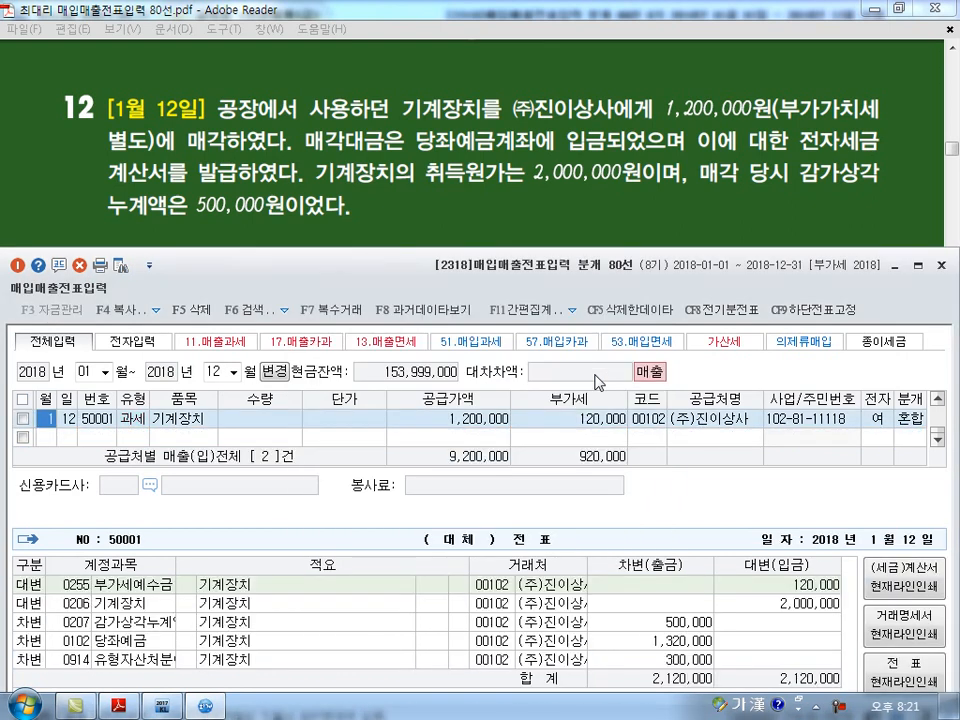
- Set the account of the January 12 entry's 300,000 debit line back to 970 and finish the voucher
click(100, 664)
text(0970)
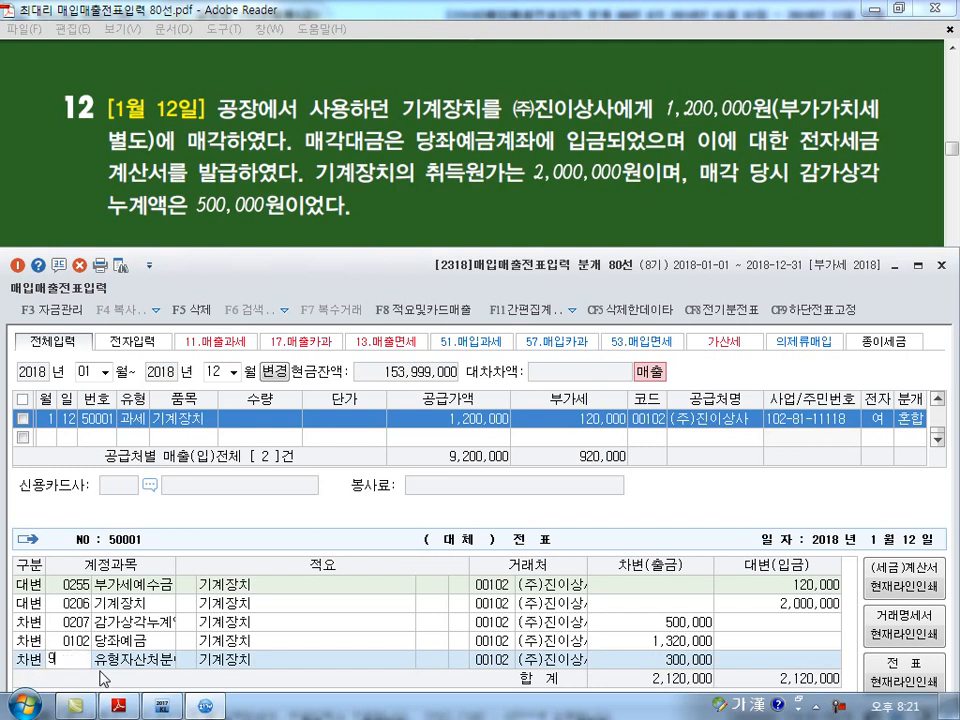
key(Return)
key(Return)
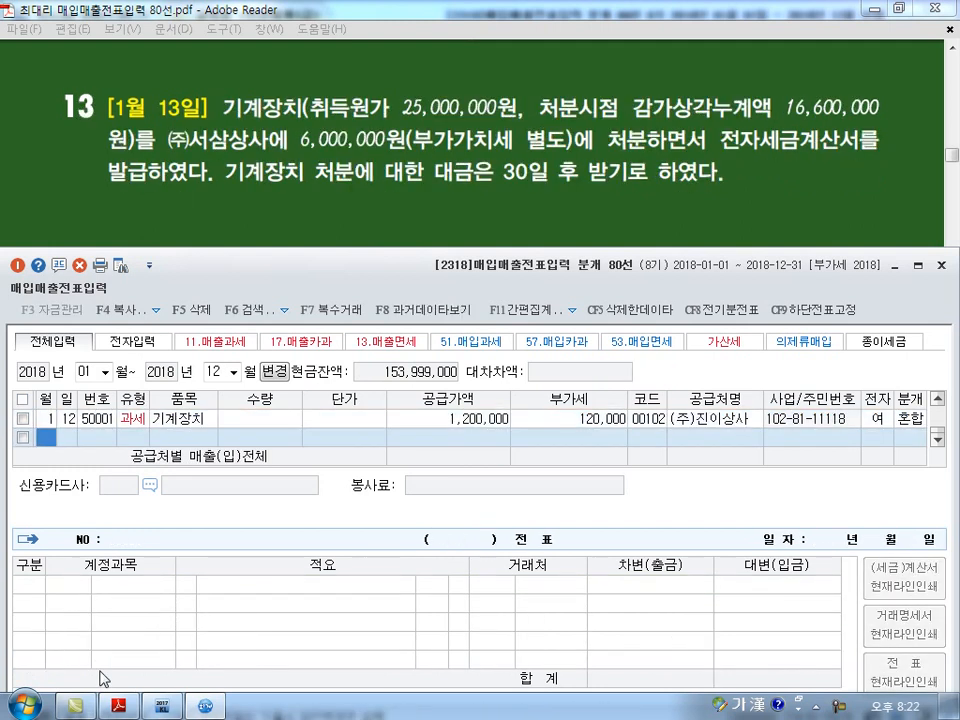
- Fill in a January 13 row as a type 11 과세 sale of 기계장치 with a supply amount of 6,000,000
text(13)
key(Return)
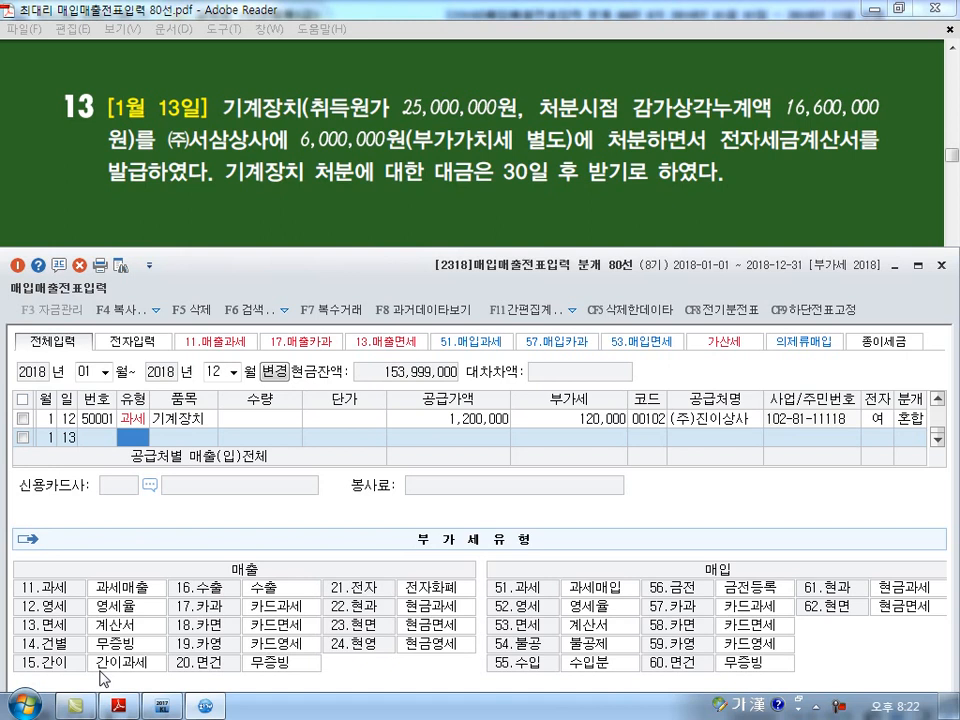
text(11)
key(Return)
key(Return)
key(Return)
text(6000000)
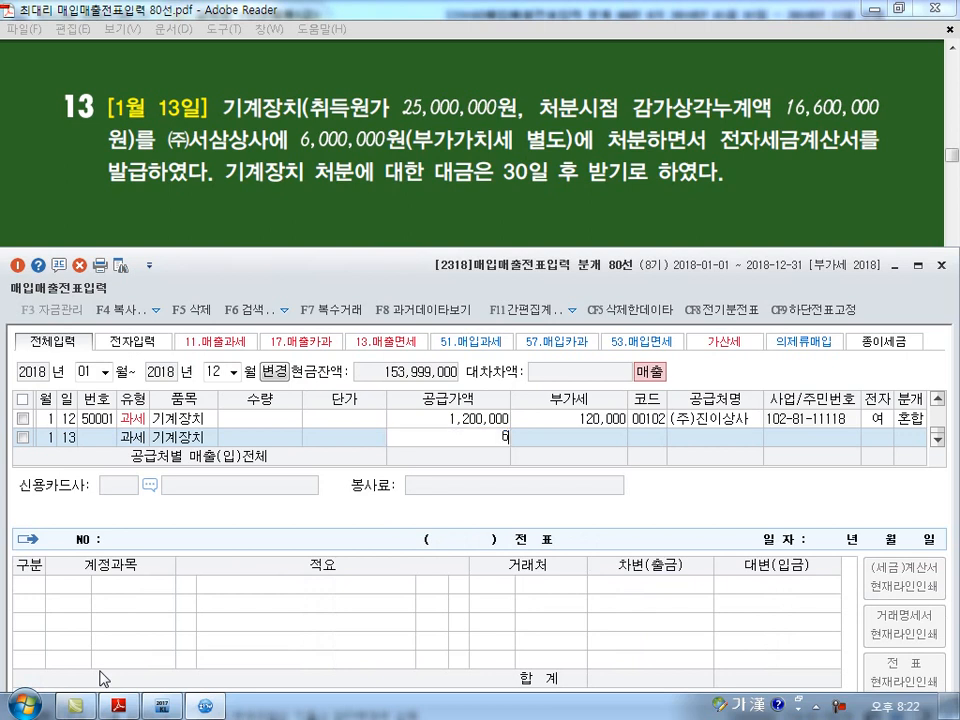
key(Return)
key(Return)
- Assign (주)서삼상사 as the January 13 row's trading partner, with 전자 set to 여 and 분개 set to 혼합
text(103)
key(Return)
key(Return)
text(1)
key(Return)
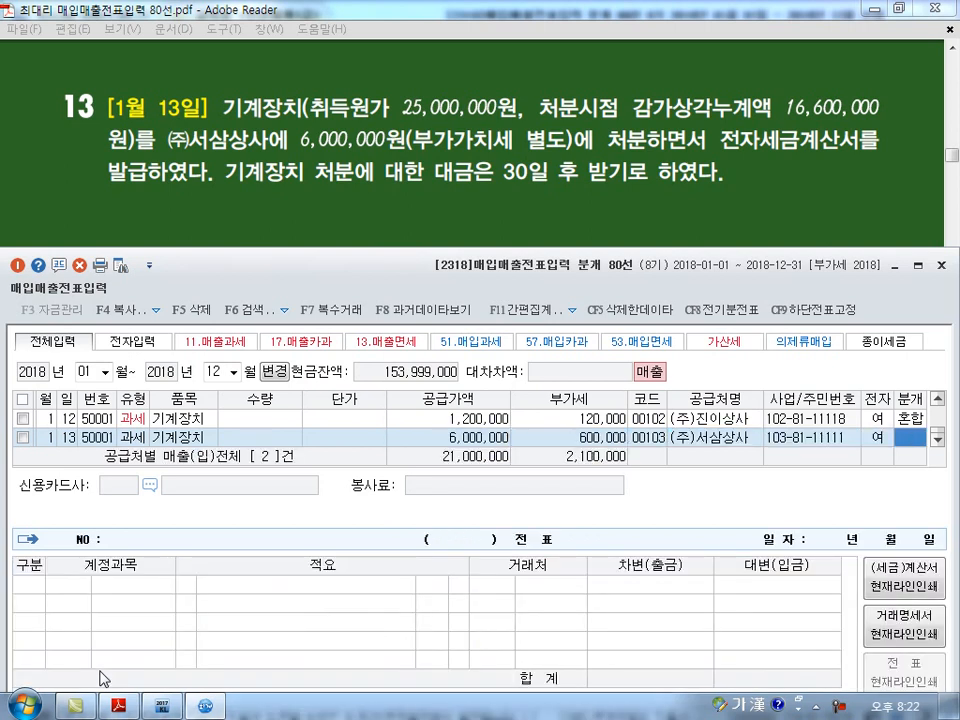
text(3)
key(Return)
- Change the January 13 entry's sales credit line to account 206 기계장치 with an amount of 25,000,000
text(206)
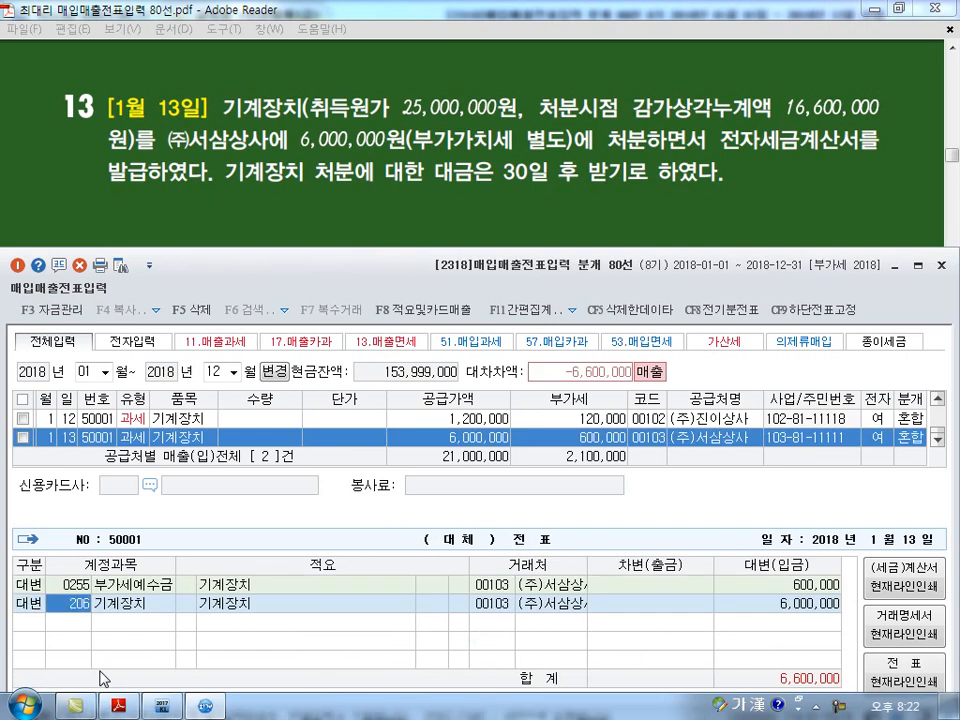
key(Return)
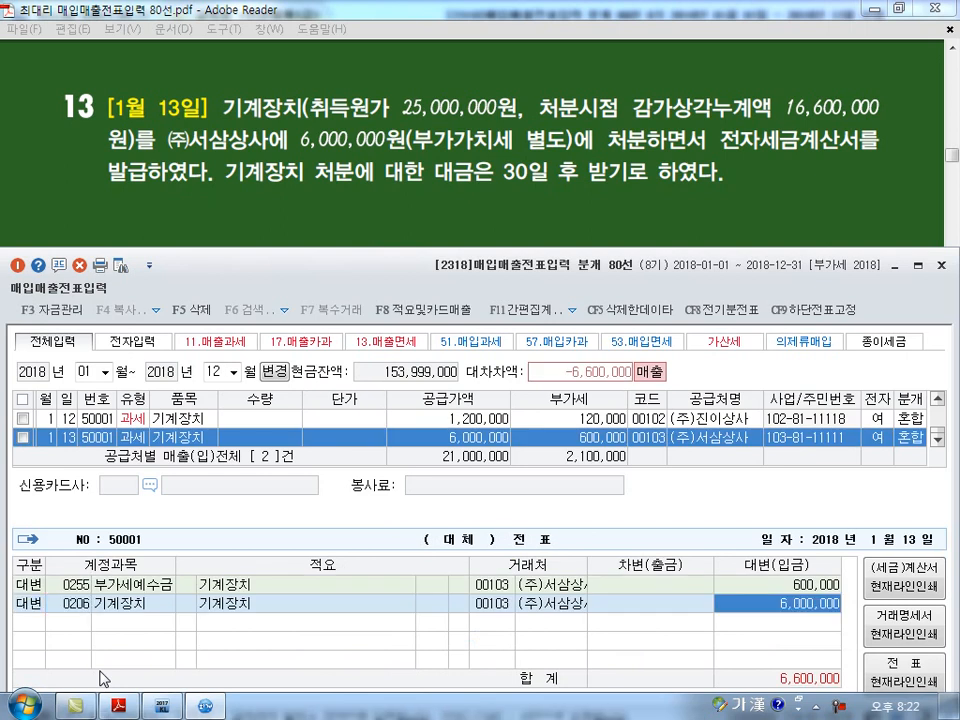
text(25000000)
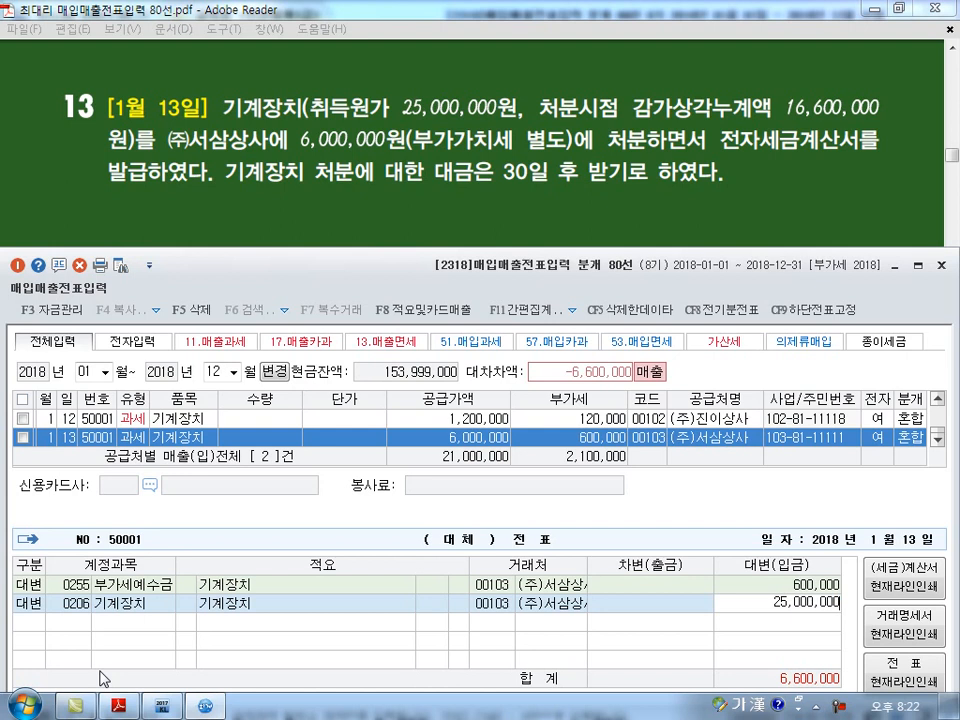
key(Return)
- Add a debit line to the January 13 entry for account 207, the machinery's accumulated depreciation, at 16,600,000
text(3)
key(Return)
text(207)
key(Return)
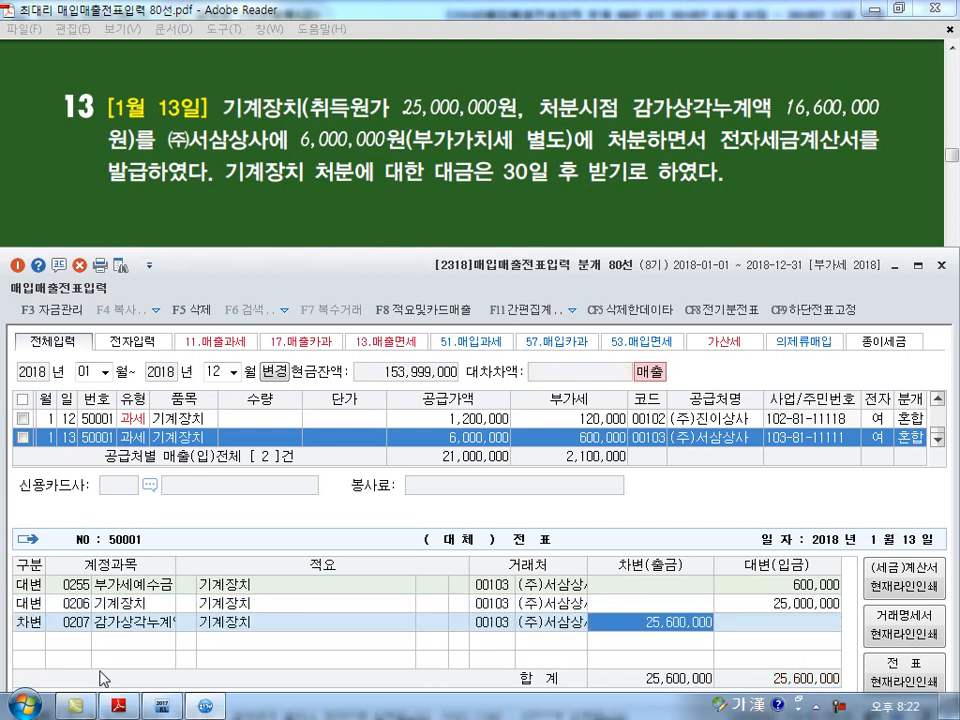
text(16,600,000)
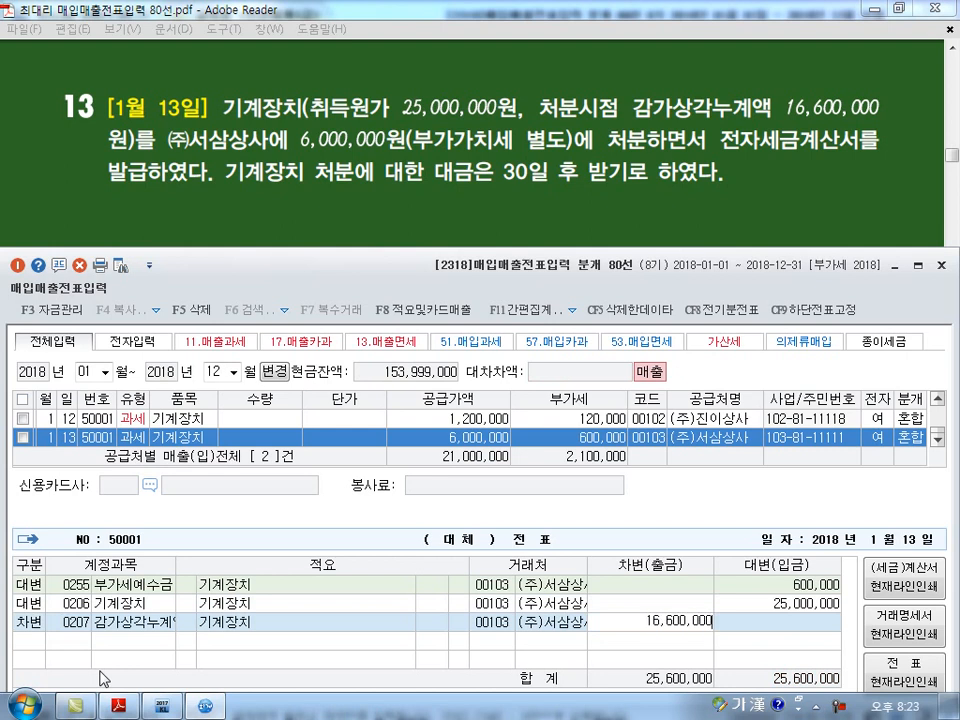
key(Return)
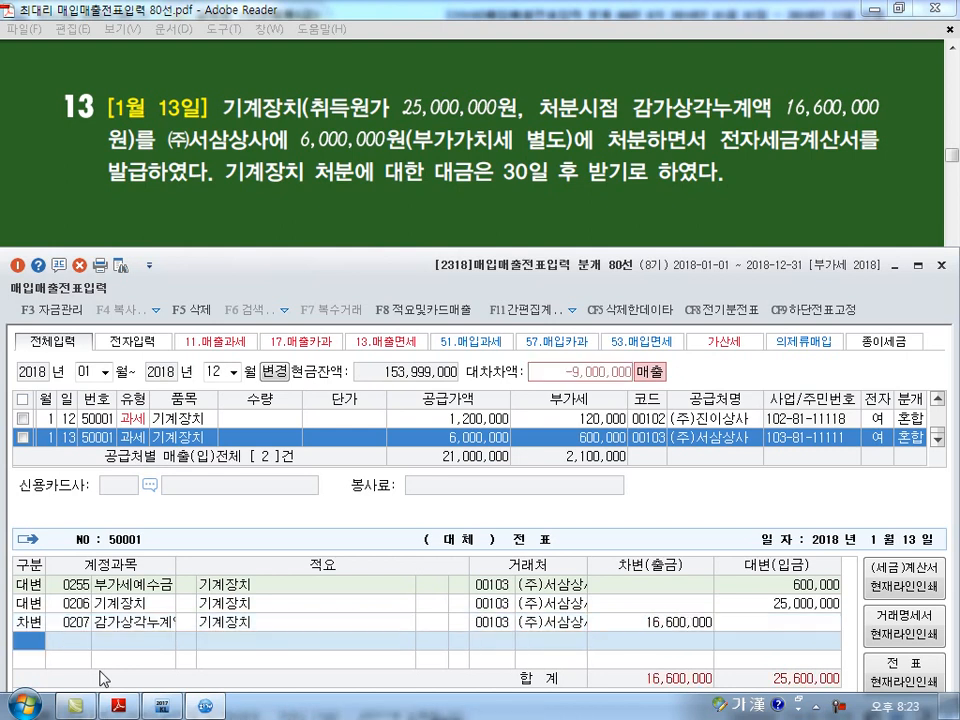
- Add a debit line to the January 13 entry for account 120 미수금 at 6,600,000
text(3)
key(Return)
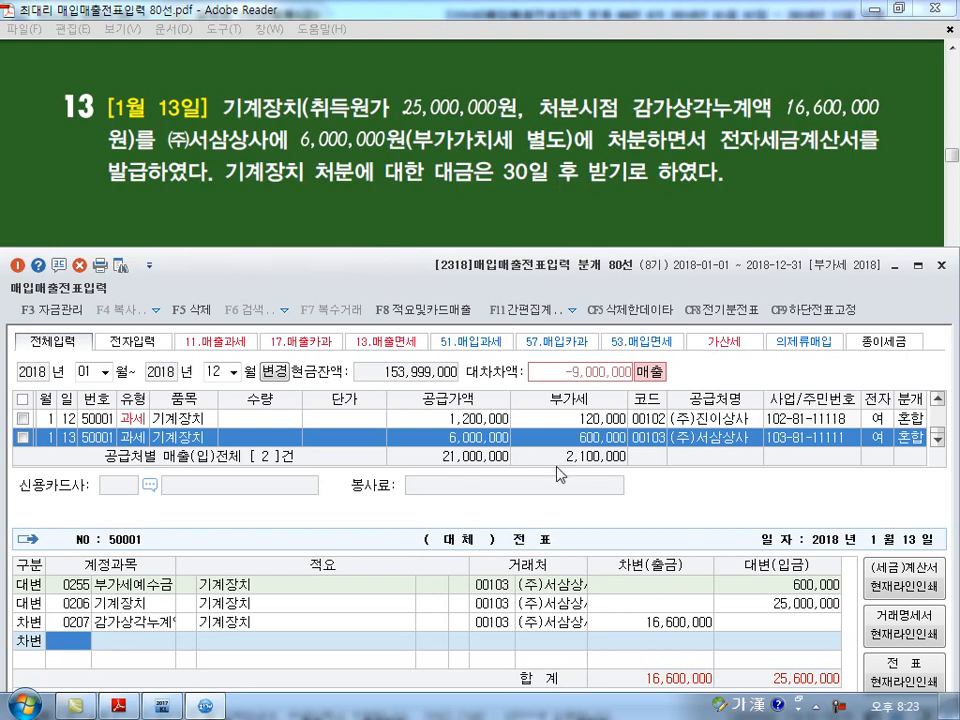
text(120)
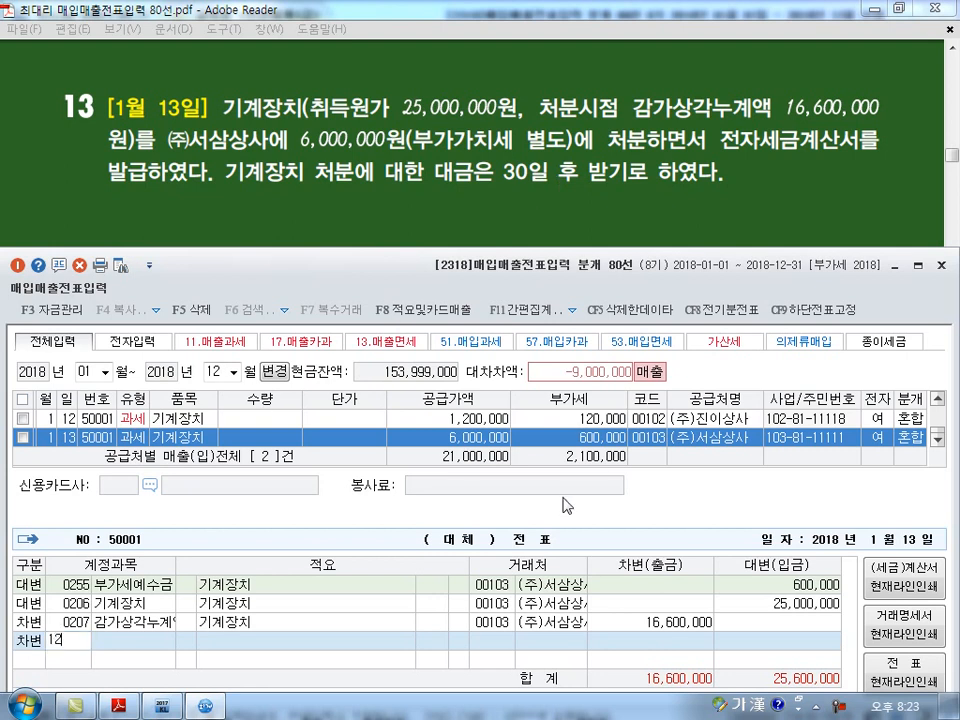
key(Return)
key(Return)
key(Return)
text(6,600,000)
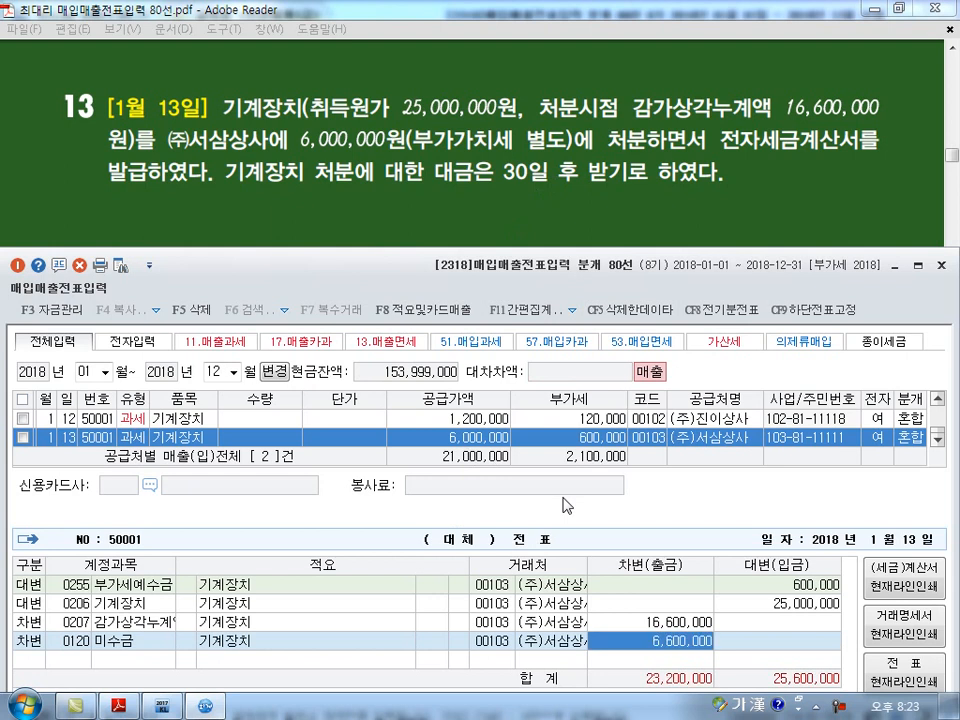
key(Return)
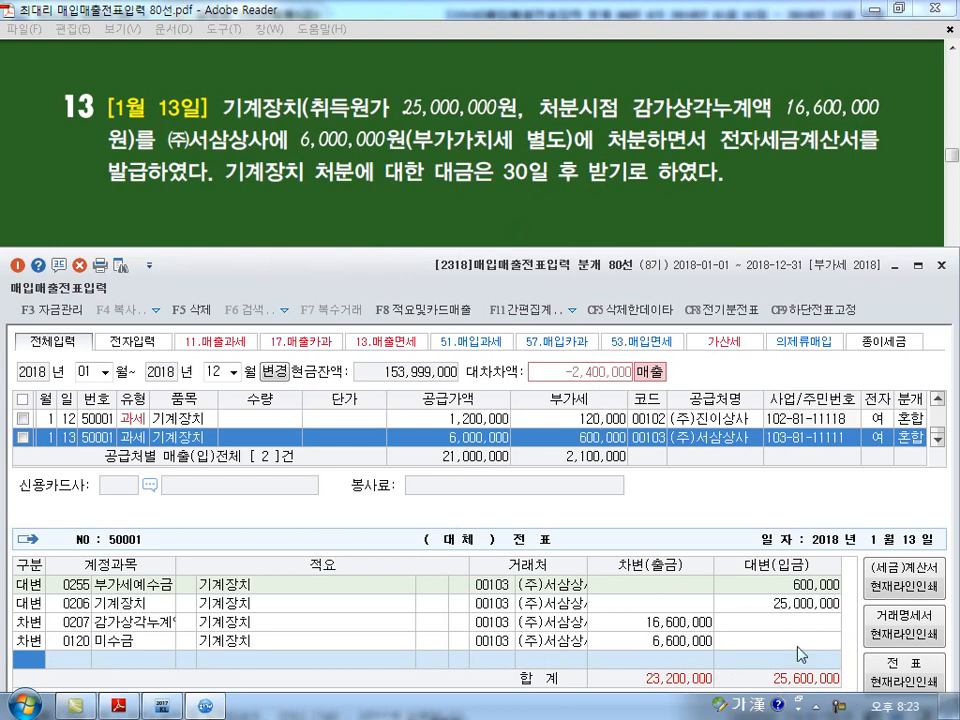
- Add a debit line for account 970, loss on disposal of tangible assets, at 2,400,000 and finish the January 13 voucher
key(Return)
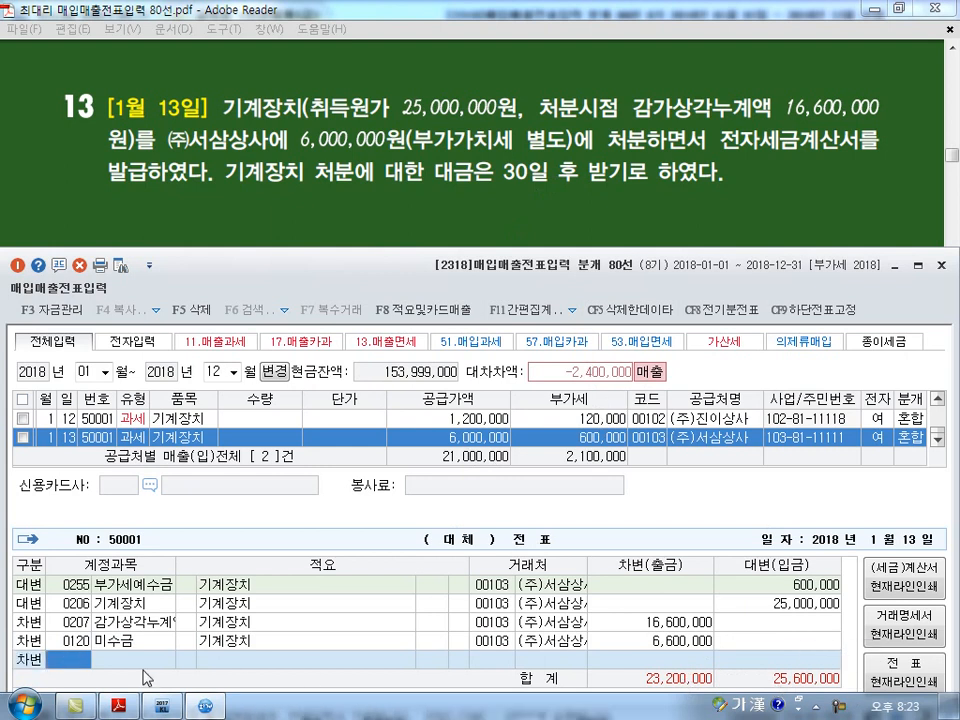
text(91)
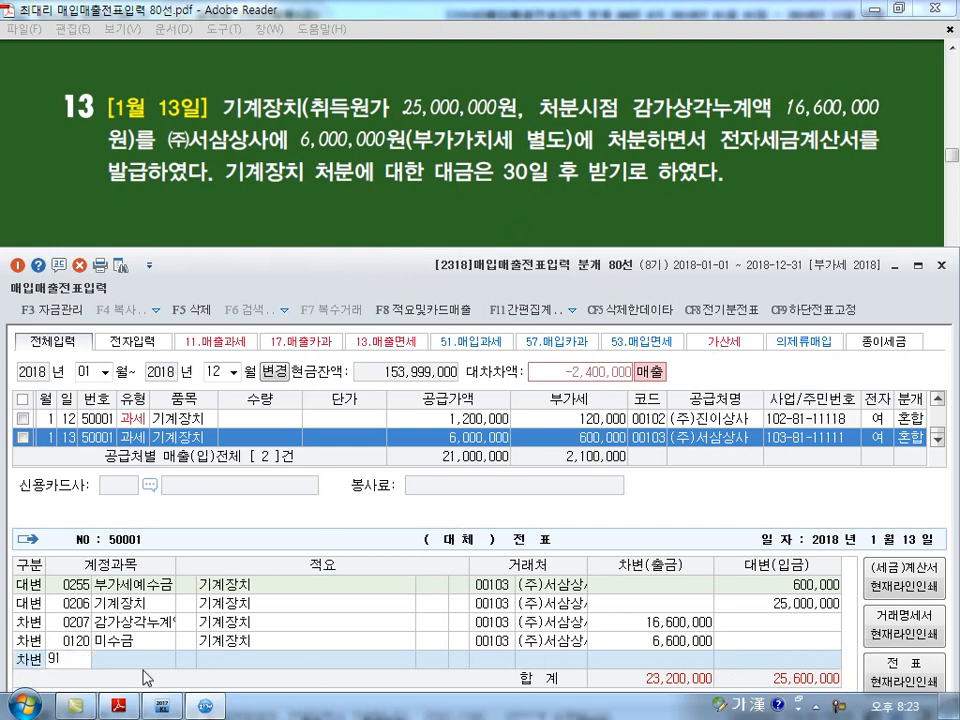
text(70)
key(Return)
key(Return)
key(Return)
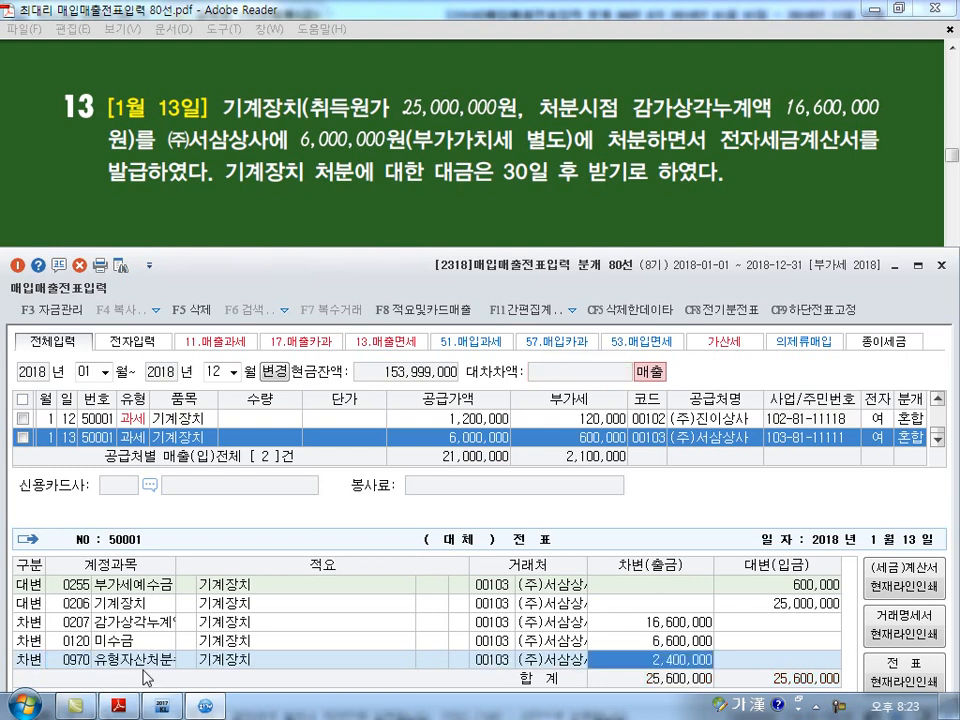
key(Return)
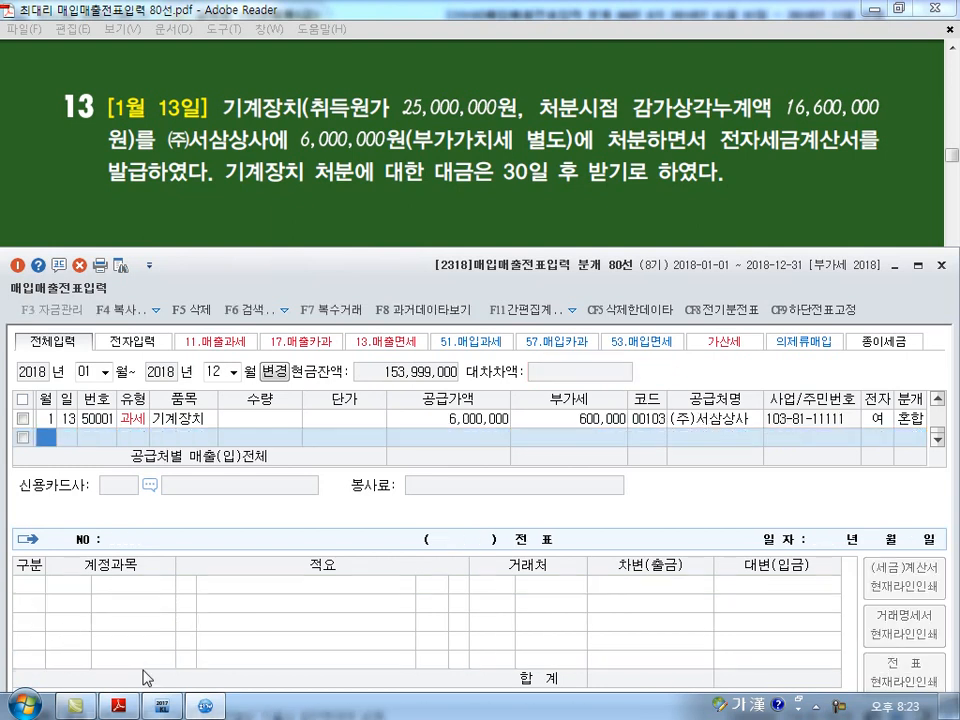
- Switch to Adobe Reader and examine problem 14, marking the product, installment, VAT and electronic tax invoice terms and noting type 11 과세
key(alt+Tab)
scroll(143, 660, down, 3)
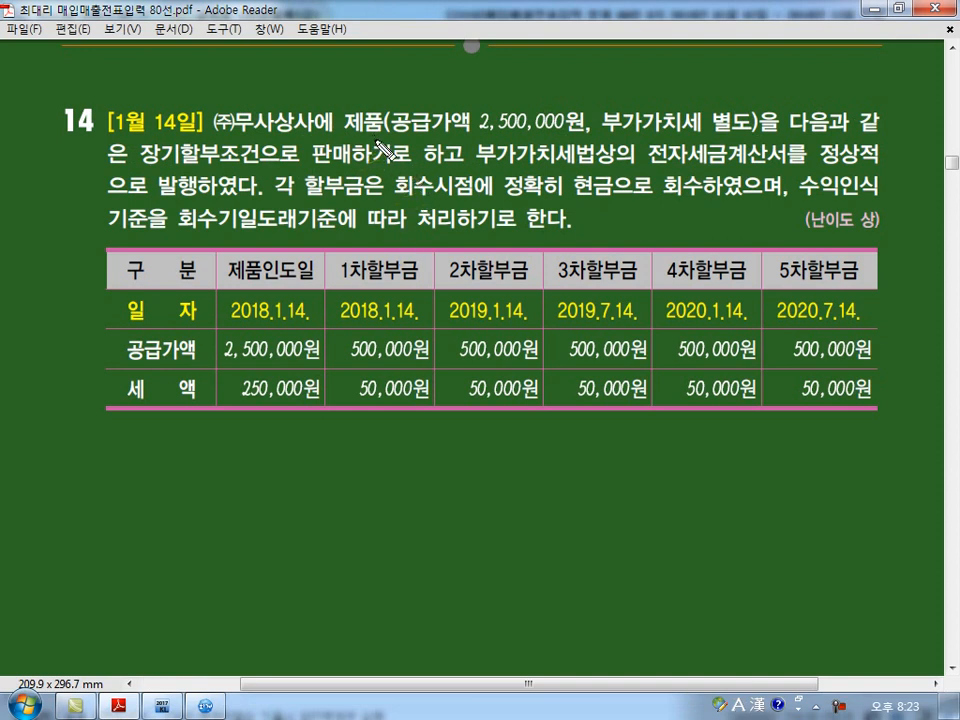
drag(381, 150, 389, 143)
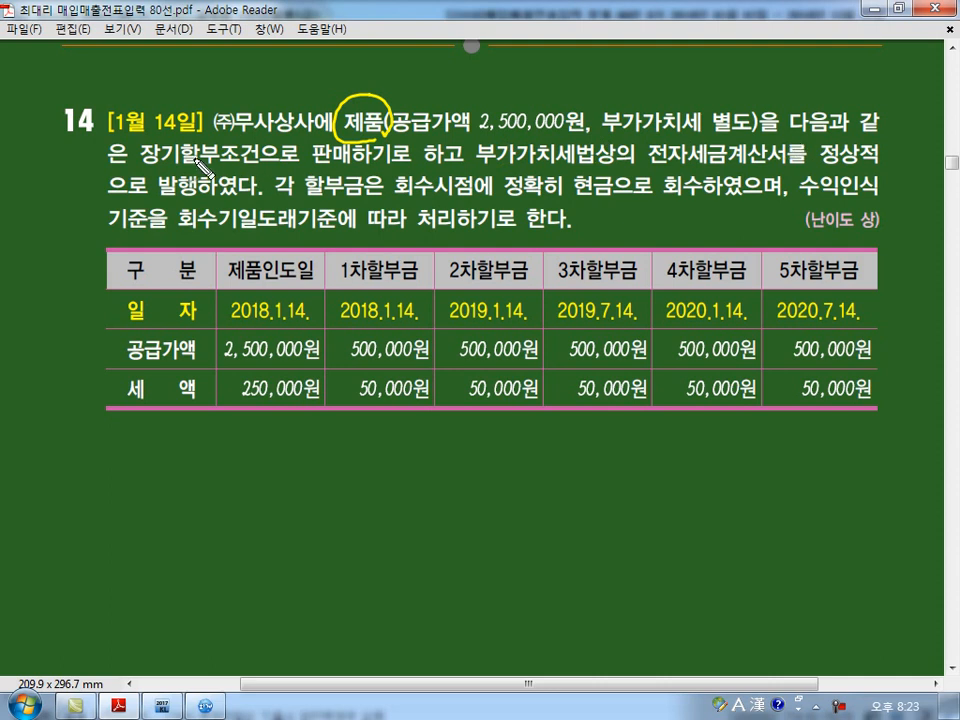
drag(148, 167, 305, 163)
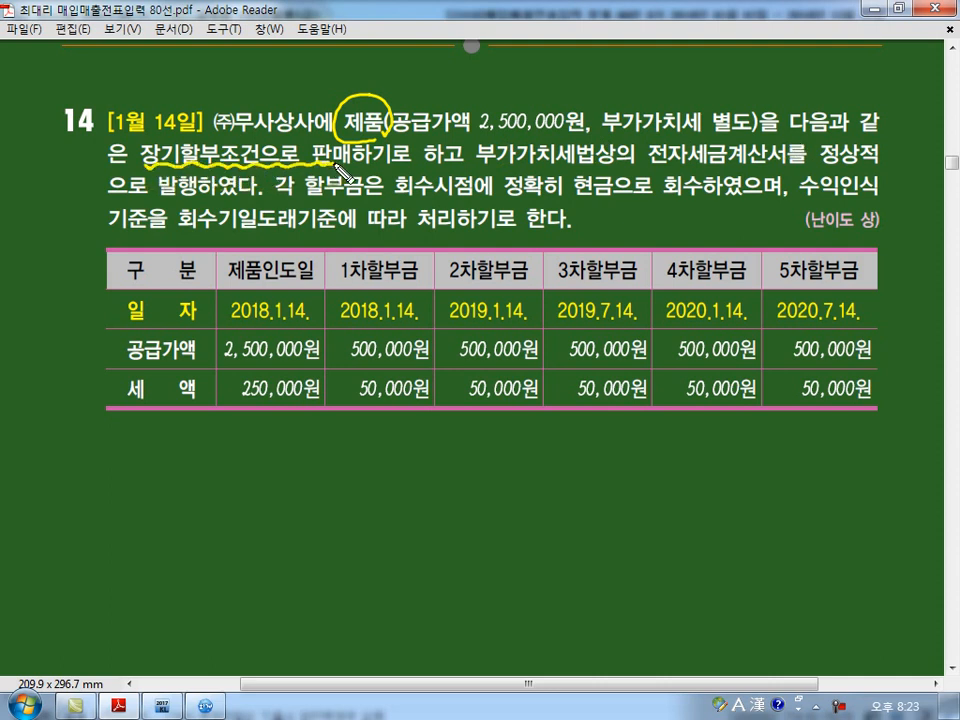
drag(660, 134, 755, 132)
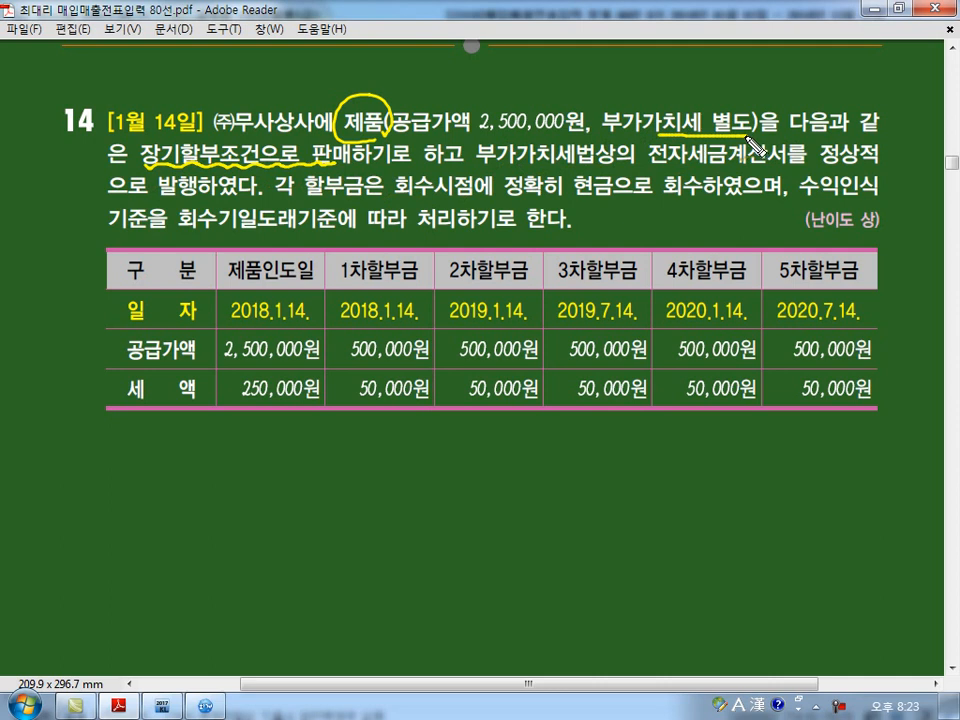
drag(648, 170, 762, 173)
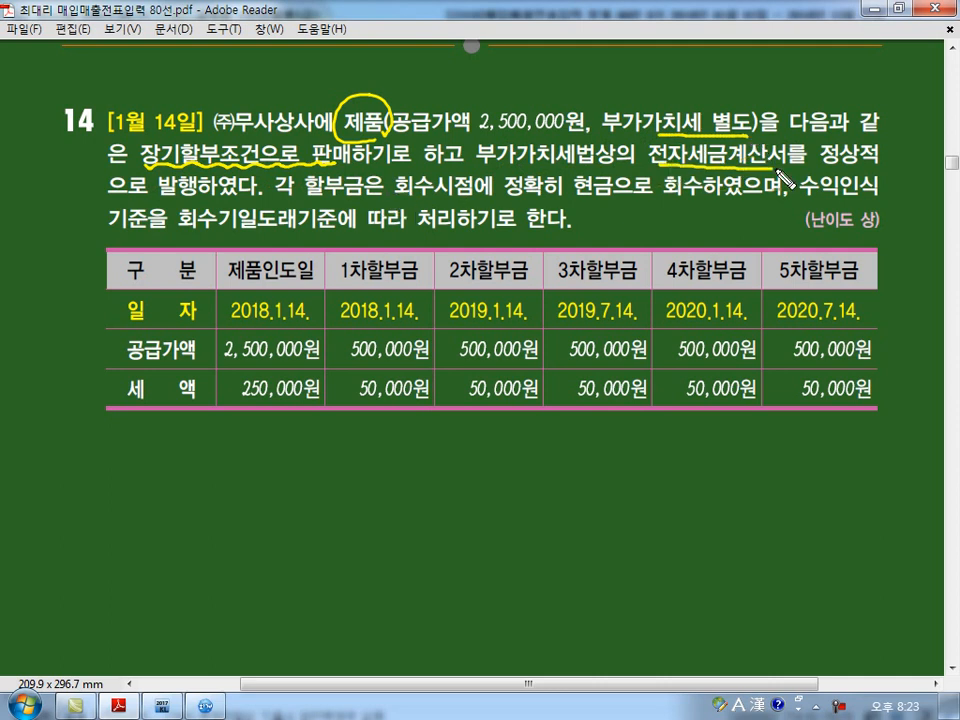
drag(467, 62, 476, 94)
mouse_move(495, 92)
mouse_down()
mouse_move(562, 82)
mouse_move(548, 107)
mouse_move(556, 97)
mouse_up()
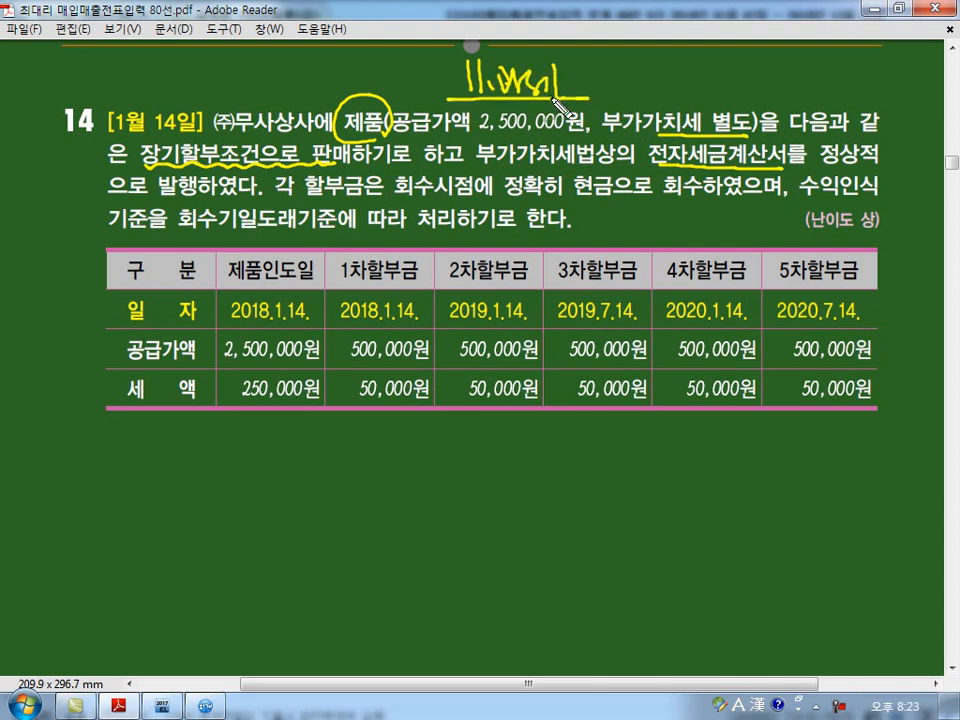
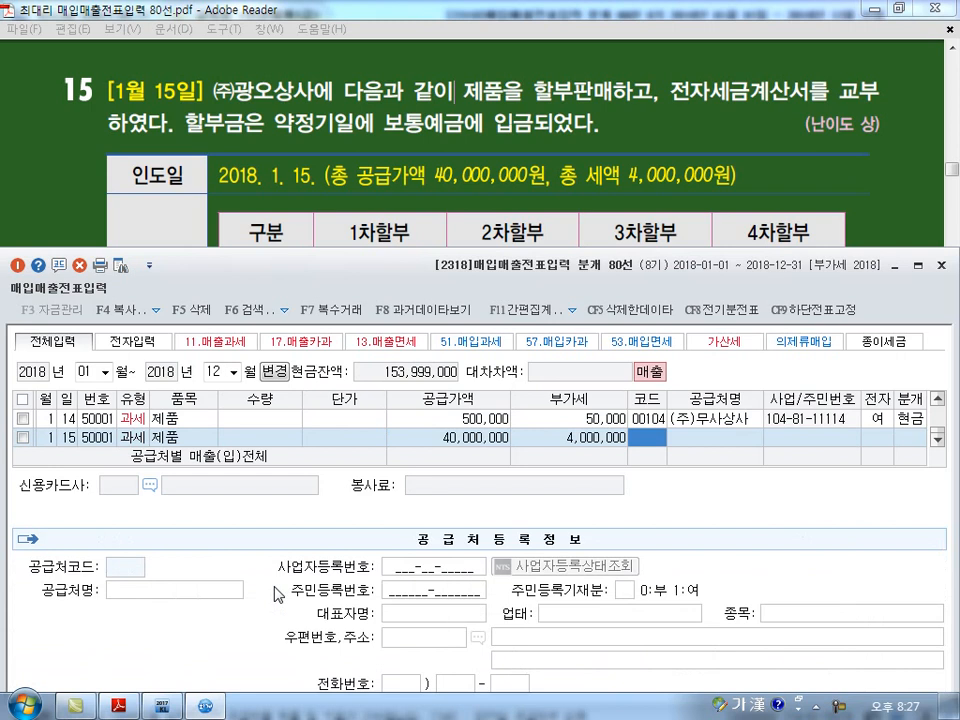
- Set the January 15 sale's customer to (주)광오상사, mark it electronic (여), and choose the mixed (혼합) journal type
text(105)
key(Return)
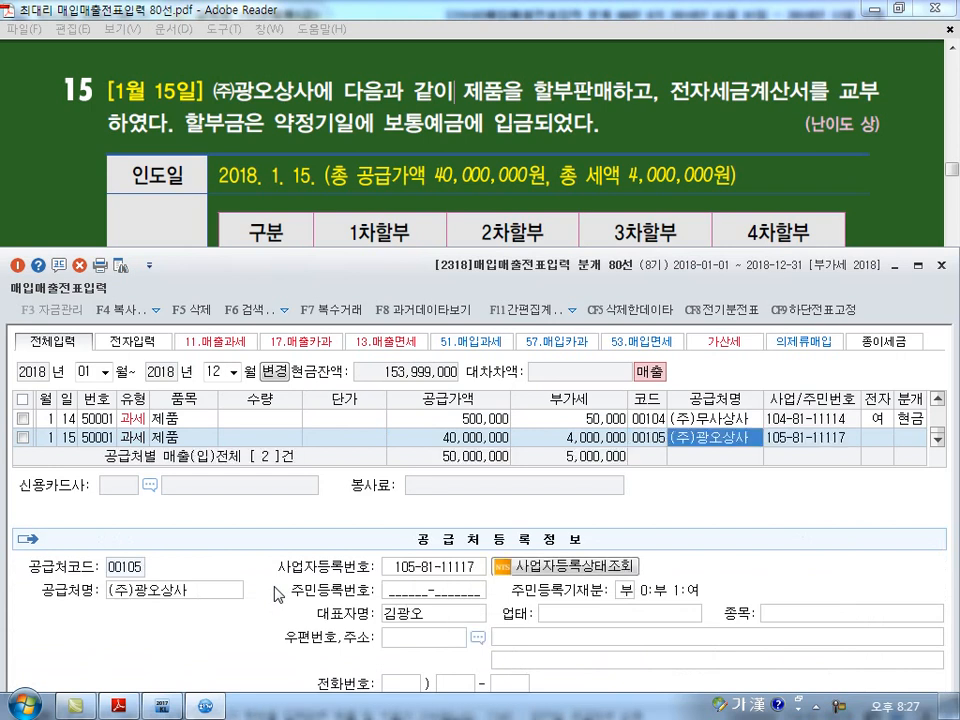
key(Return)
text(1)
key(Return)
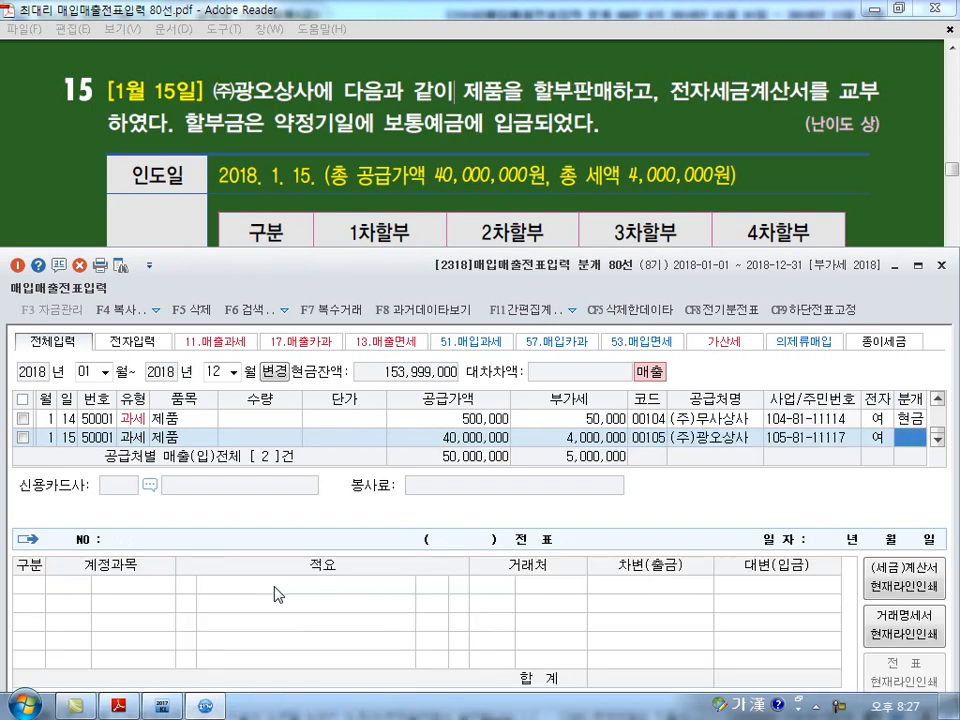
text(3)
key(Return)
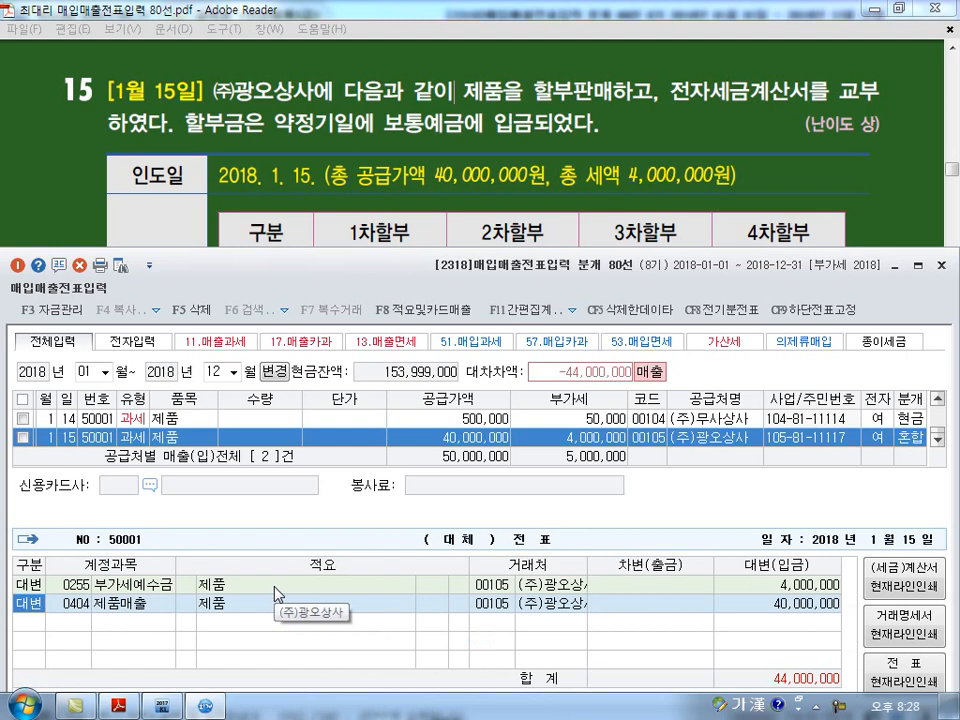
- Add a debit line to the January 15 entry for account 103 보통예금 at 11,000,000
click(464, 138)
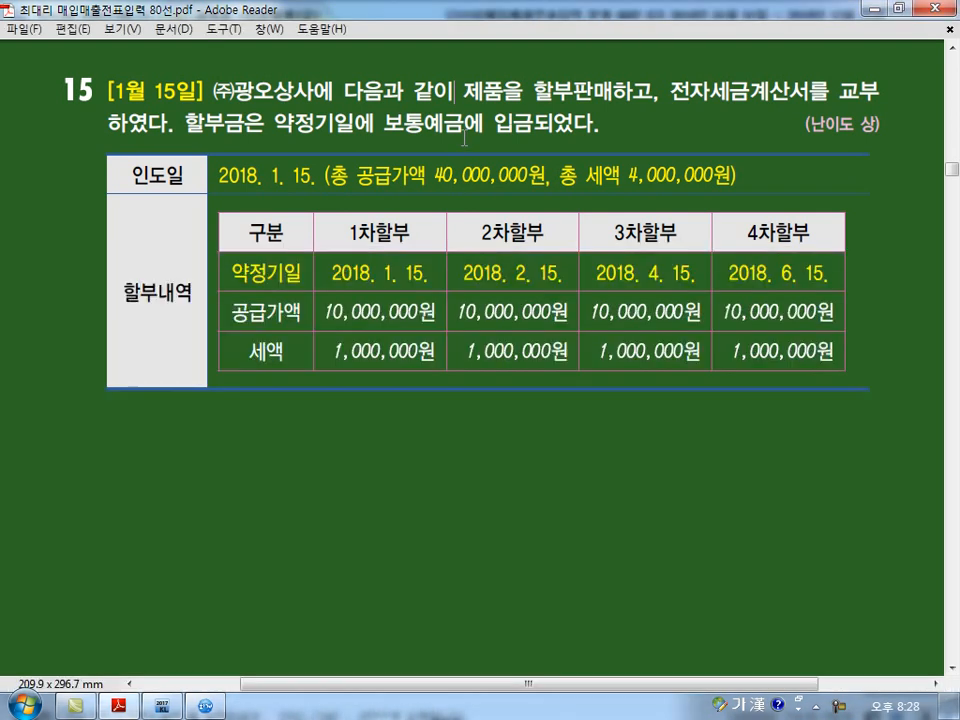
click(210, 703)
key(Down)
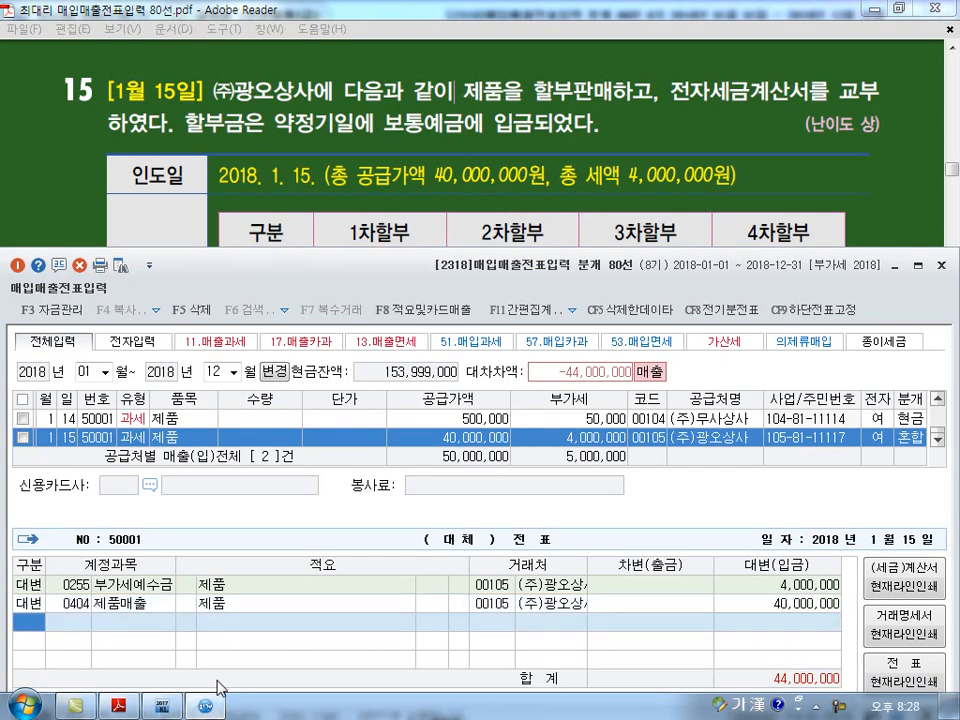
text(3)
key(Return)
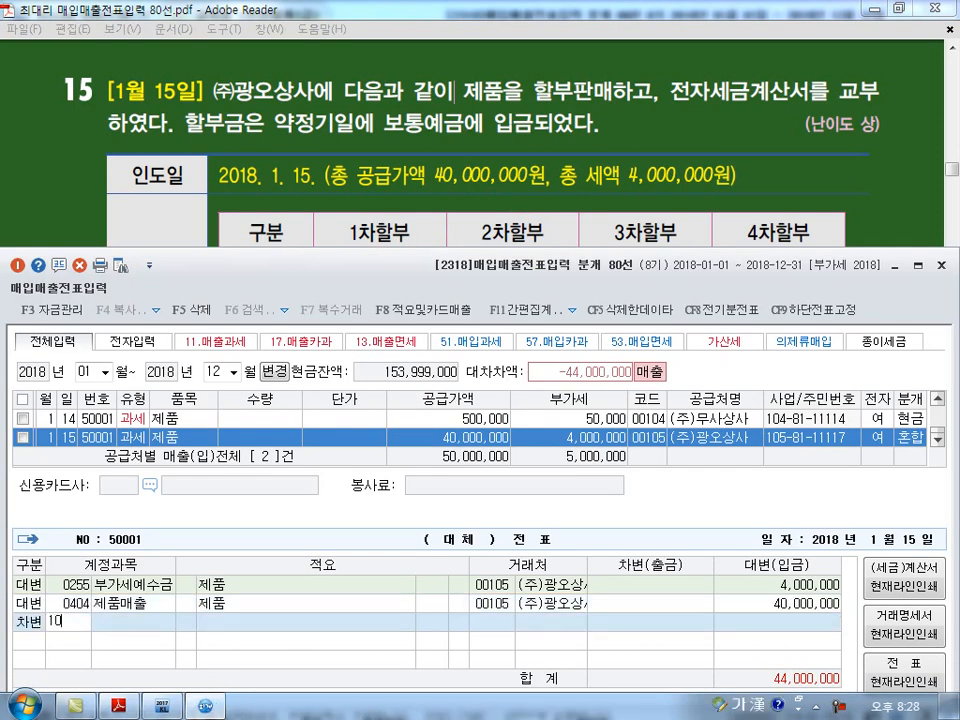
text(103)
key(Return)
key(Return)
key(Return)
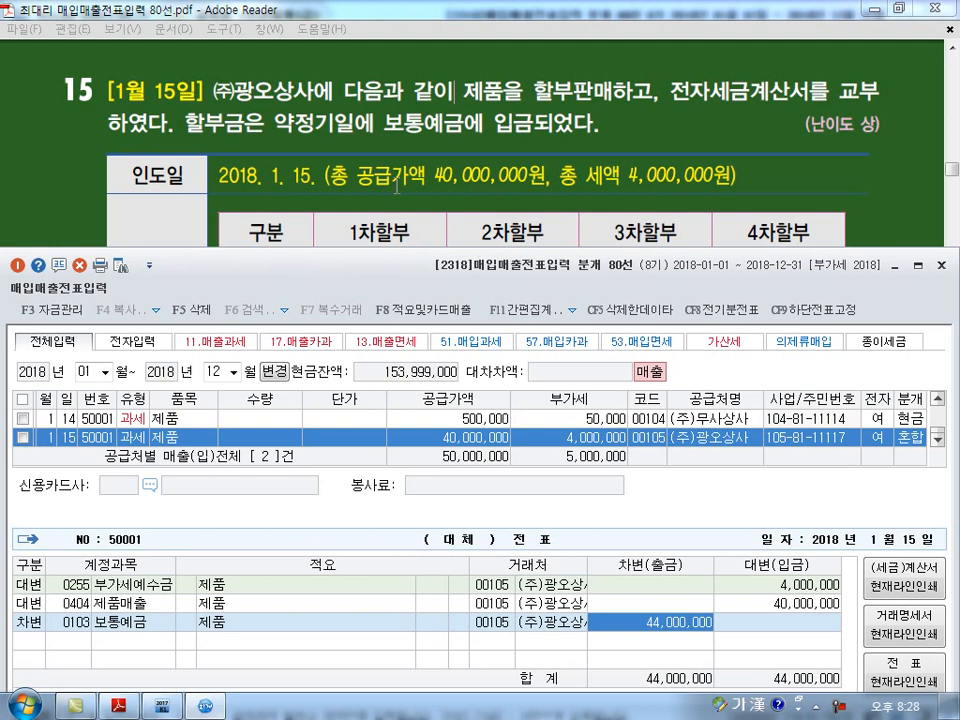
click(297, 140)
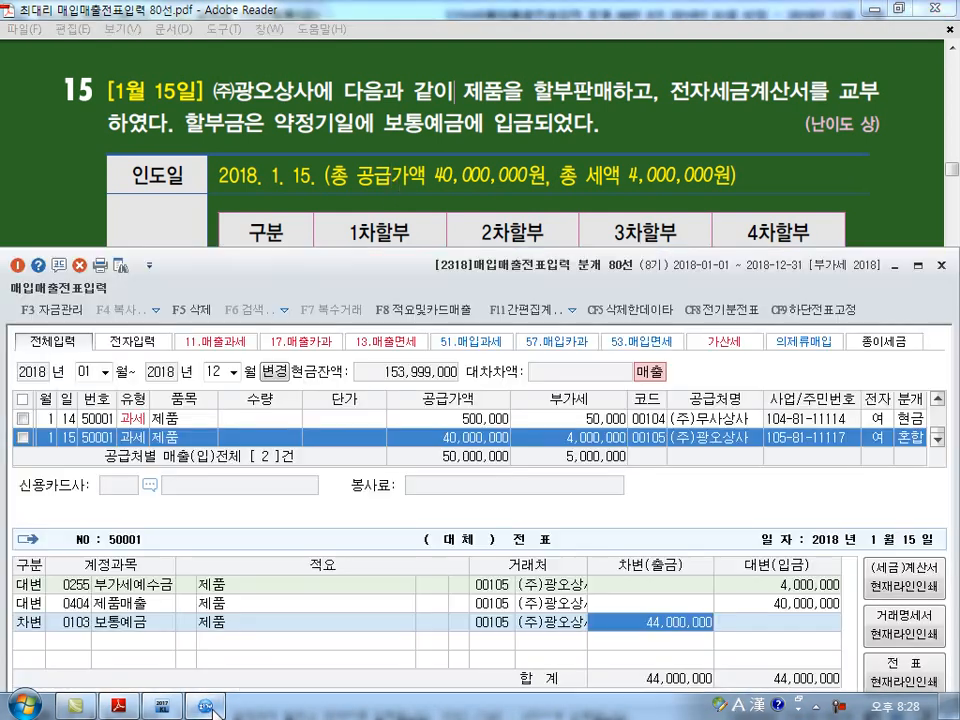
click(207, 705)
text(11,000,000)
key(Return)
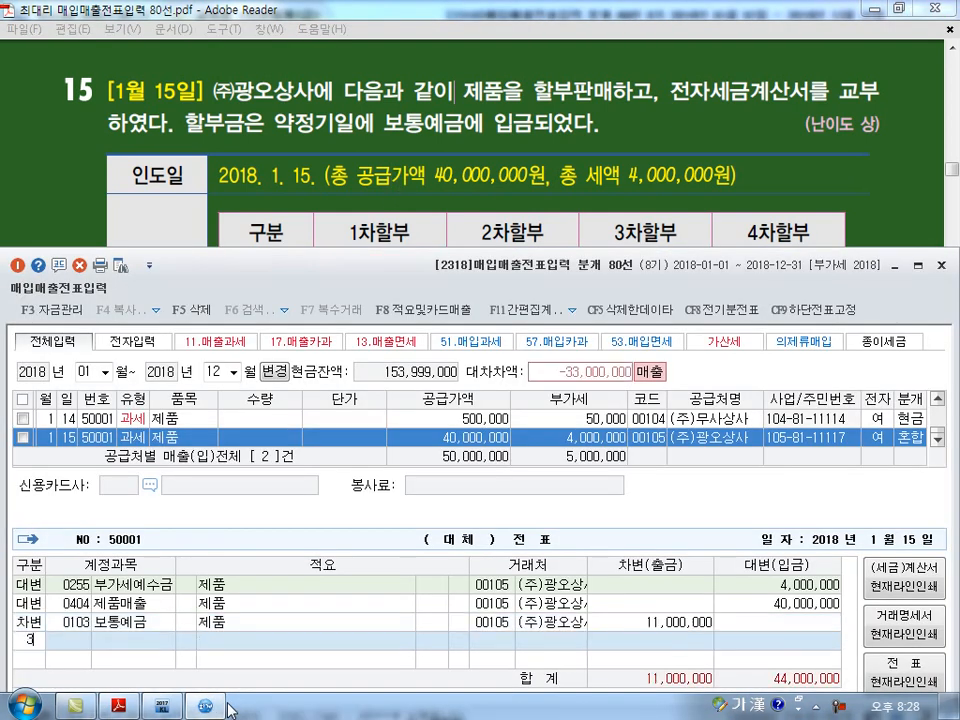
- Add a debit line for account 108 외상매출금 at 33,000,000 and finish the January 15 voucher
text(108)
key(Return)
key(Return)
key(Return)
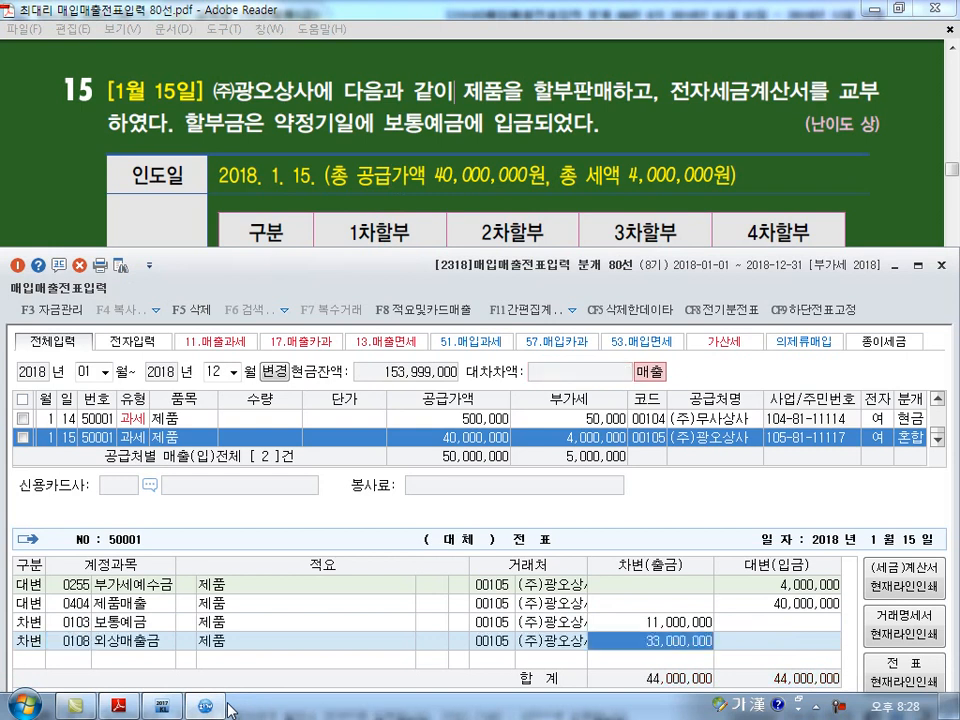
key(Escape)
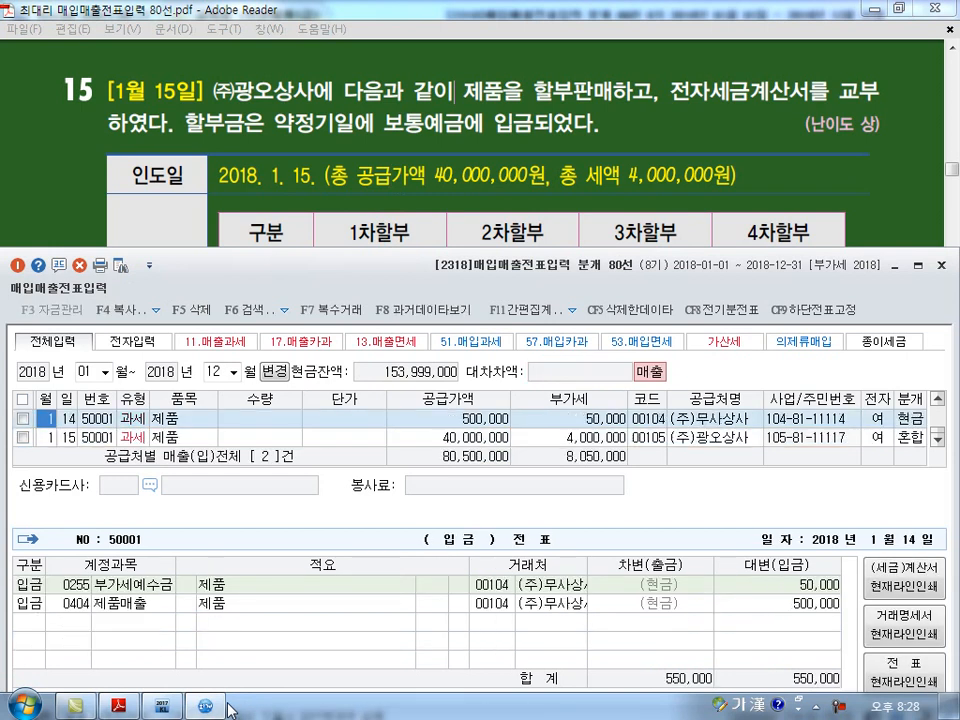
key(Down)
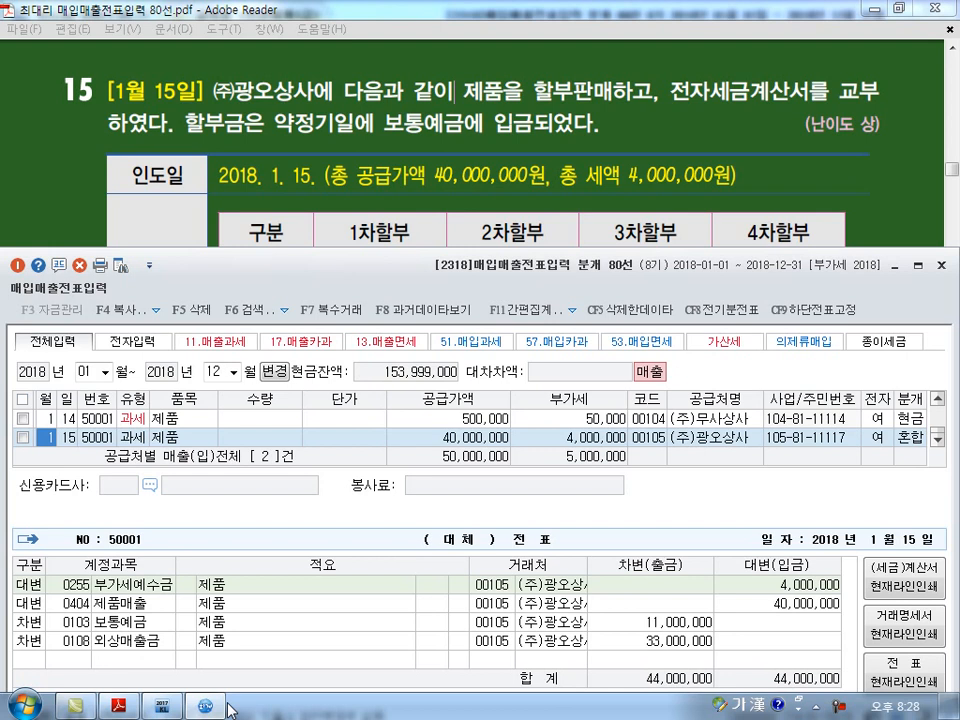
- Start a new voucher dated February 6, 2018
key(Down)
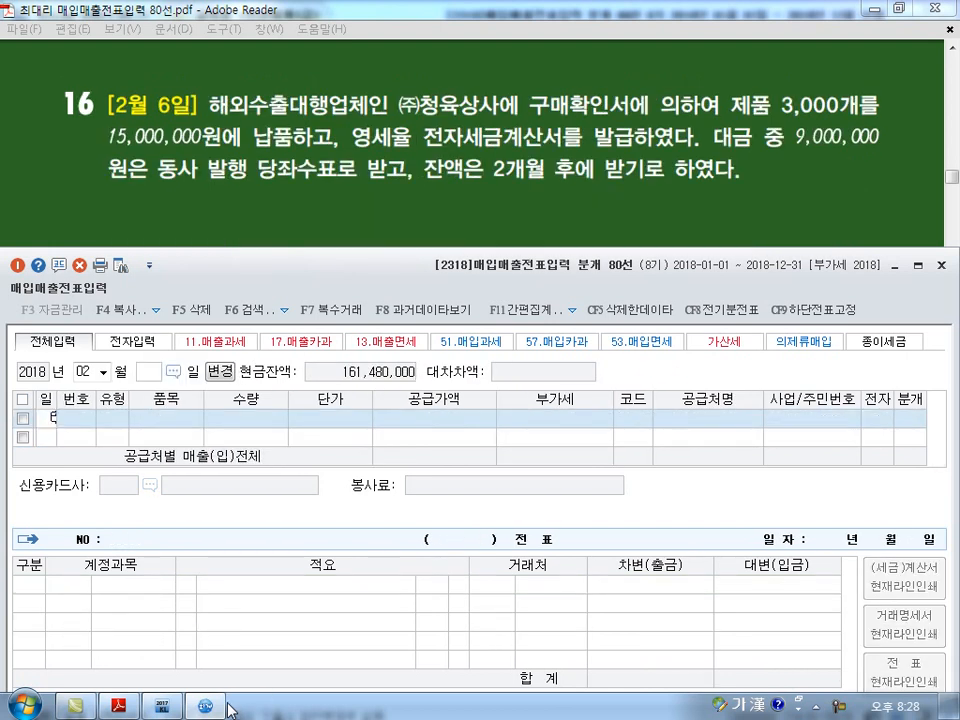
text(6)
key(Return)
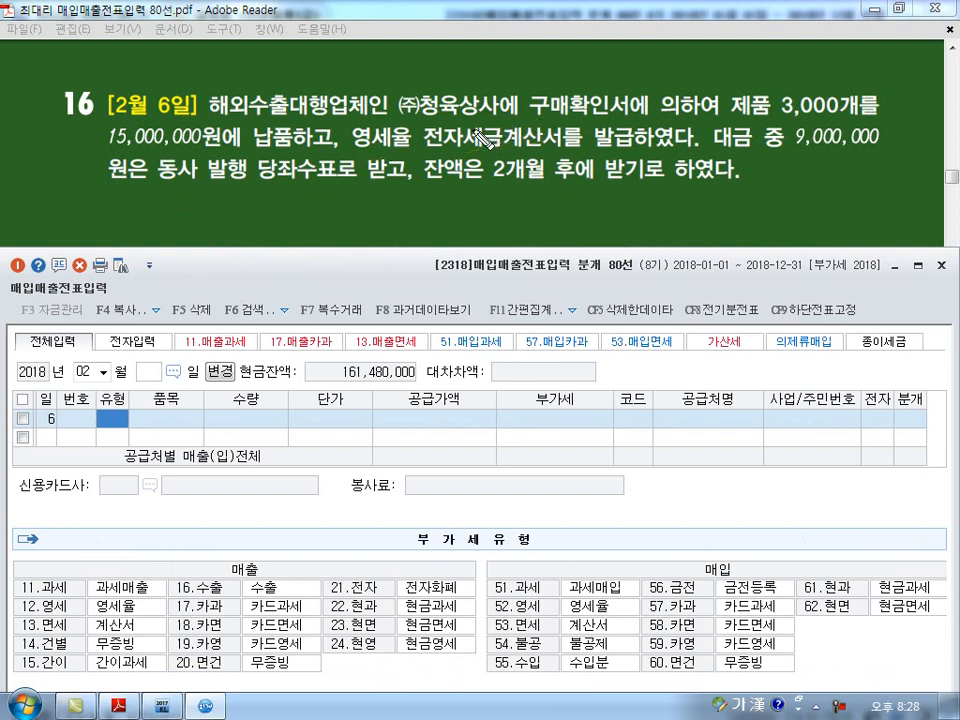
- Examine problem 16, marking the purchase confirmation, delivery and zero-rated electronic tax invoice terms and noting type 12 영세
drag(532, 121, 631, 120)
drag(262, 113, 258, 116)
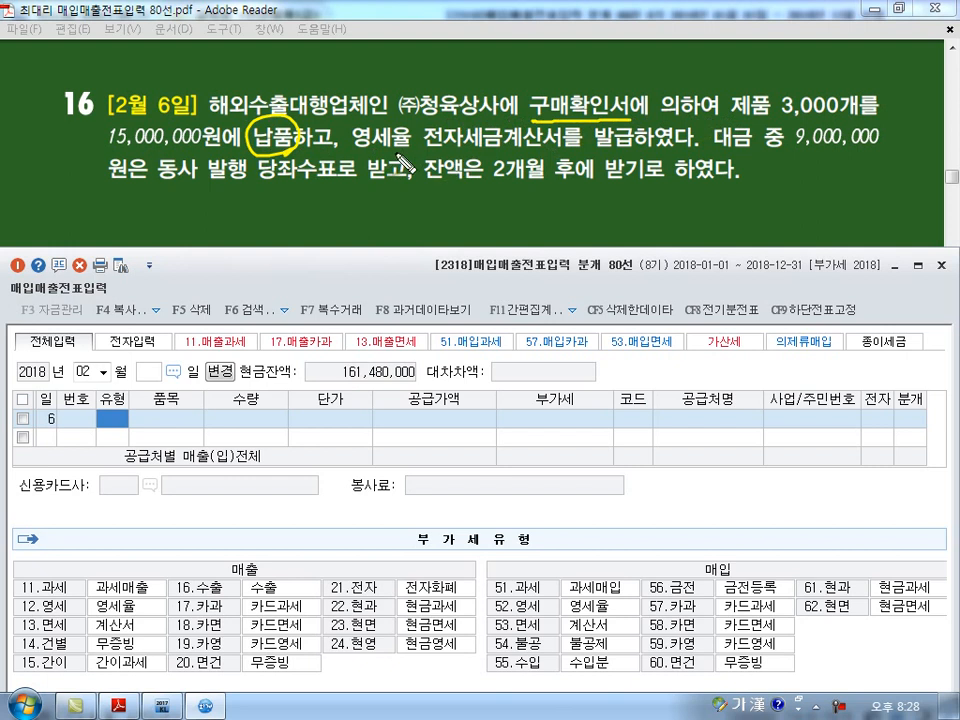
drag(352, 152, 574, 158)
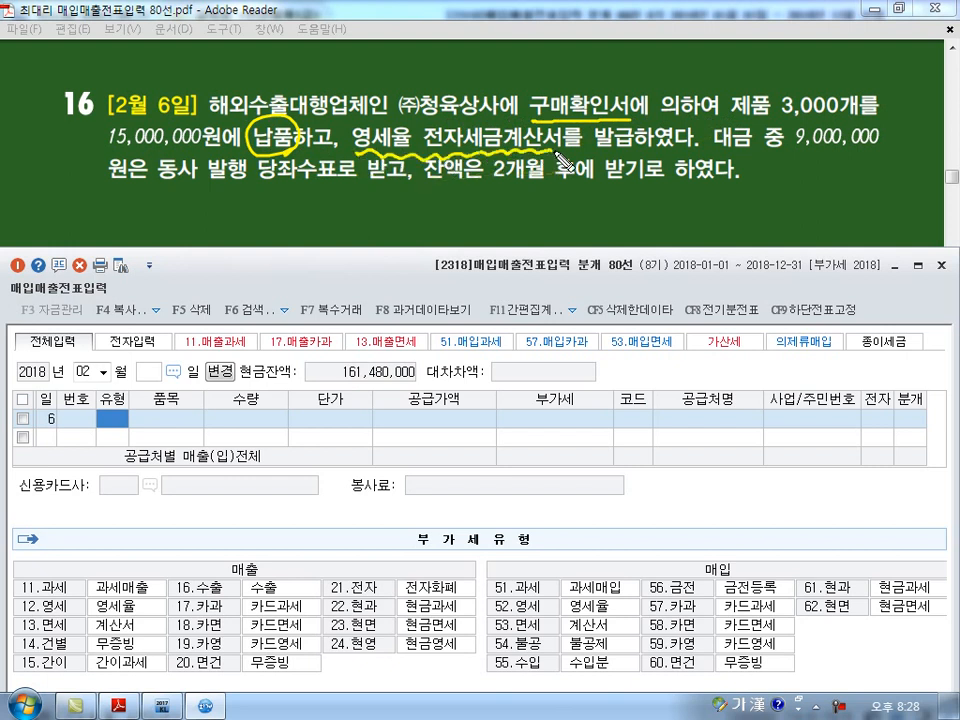
mouse_move(303, 200)
mouse_down()
mouse_move(352, 228)
mouse_move(410, 205)
mouse_move(407, 222)
mouse_move(424, 206)
mouse_move(495, 214)
mouse_move(462, 225)
mouse_move(478, 188)
mouse_up()
drag(530, 86, 528, 96)
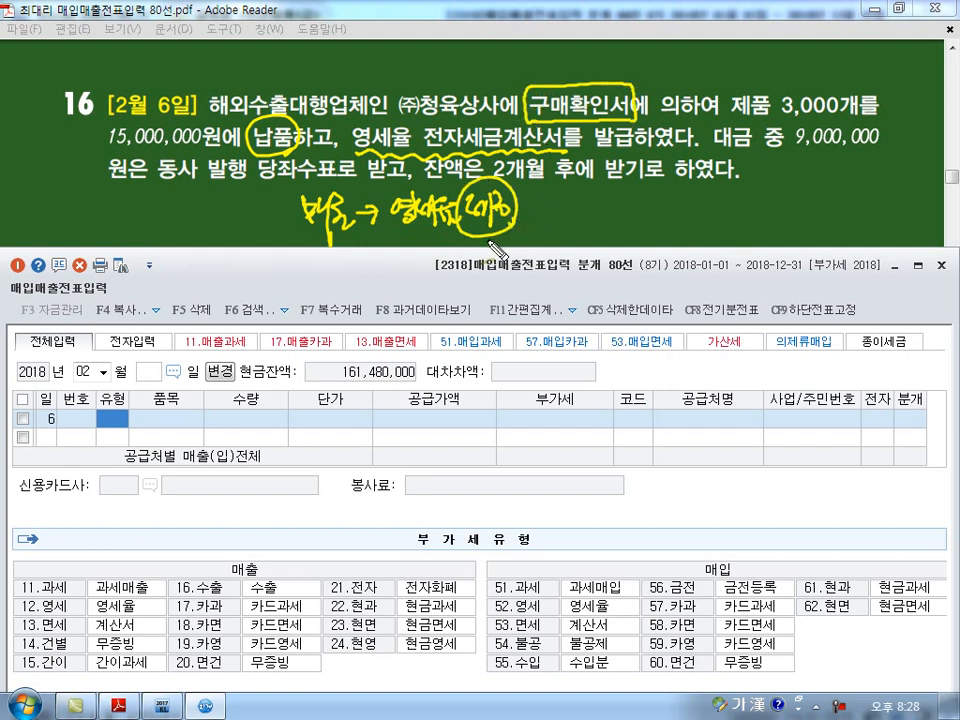
mouse_move(574, 200)
mouse_down()
mouse_move(574, 226)
mouse_move(635, 218)
mouse_move(662, 229)
mouse_up()
click(659, 226)
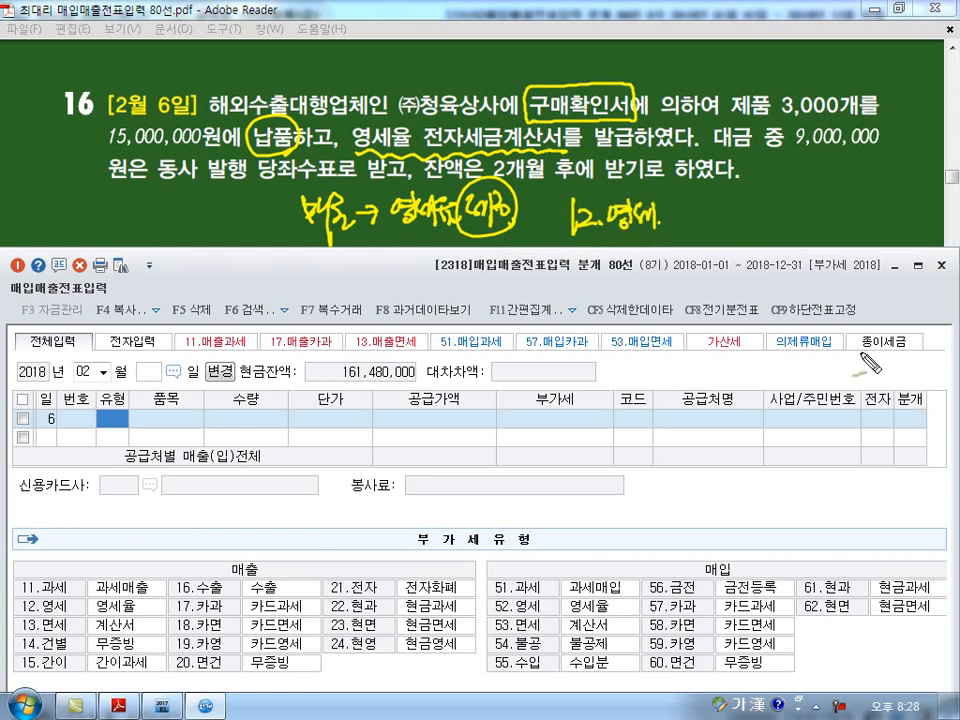
- Clear the pen marks and set the February 6 voucher's type to 12 영세
key(Escape)
text(12)
key(Return)
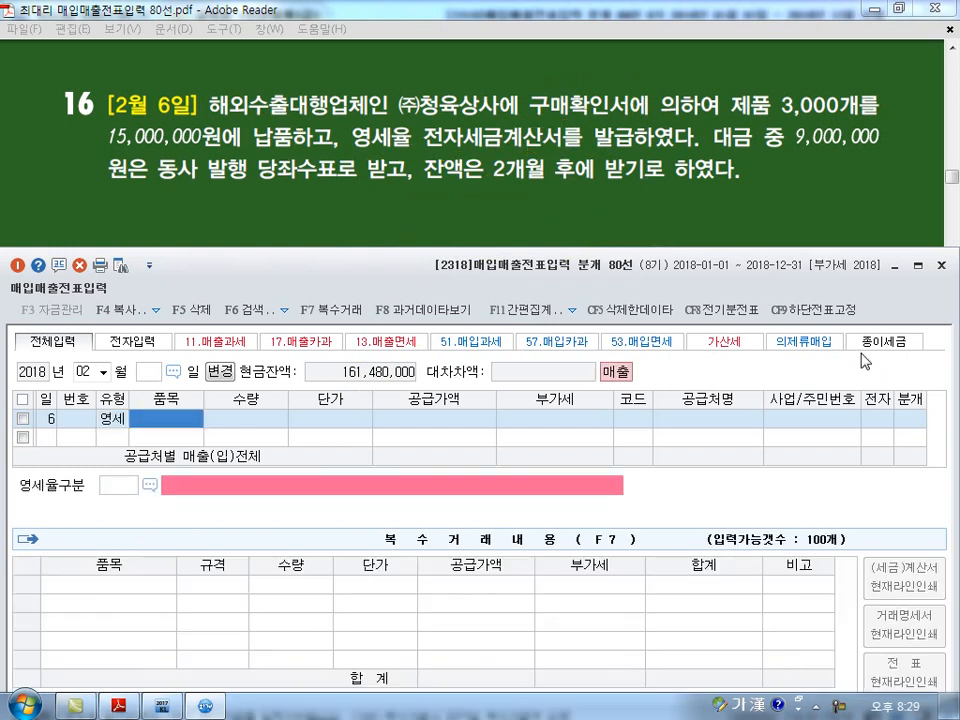
text(베추)
key(Return)
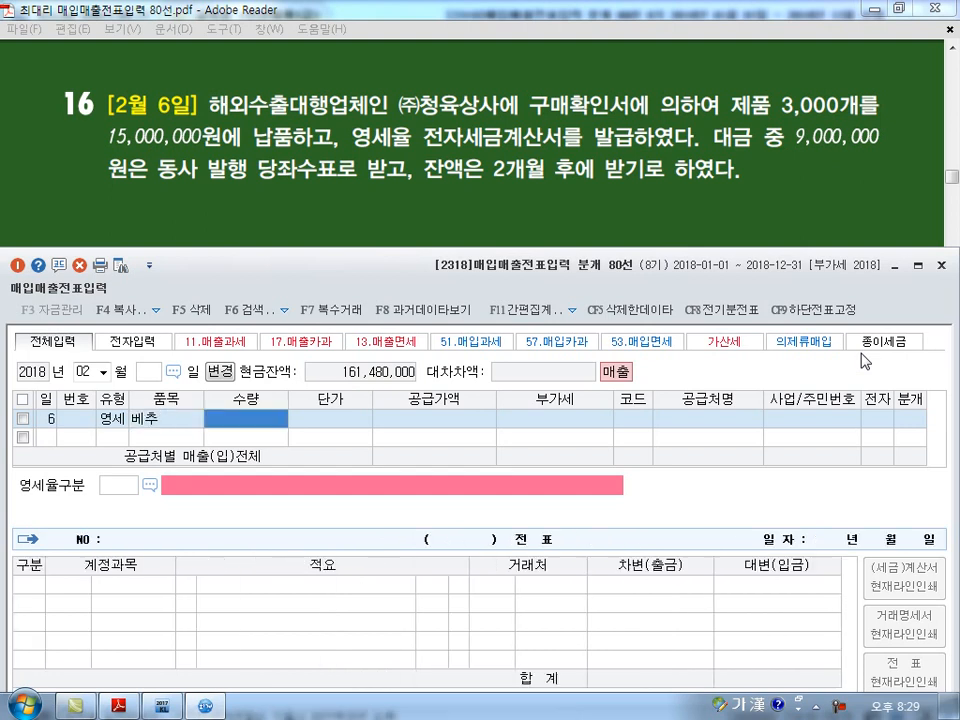
key(Return)
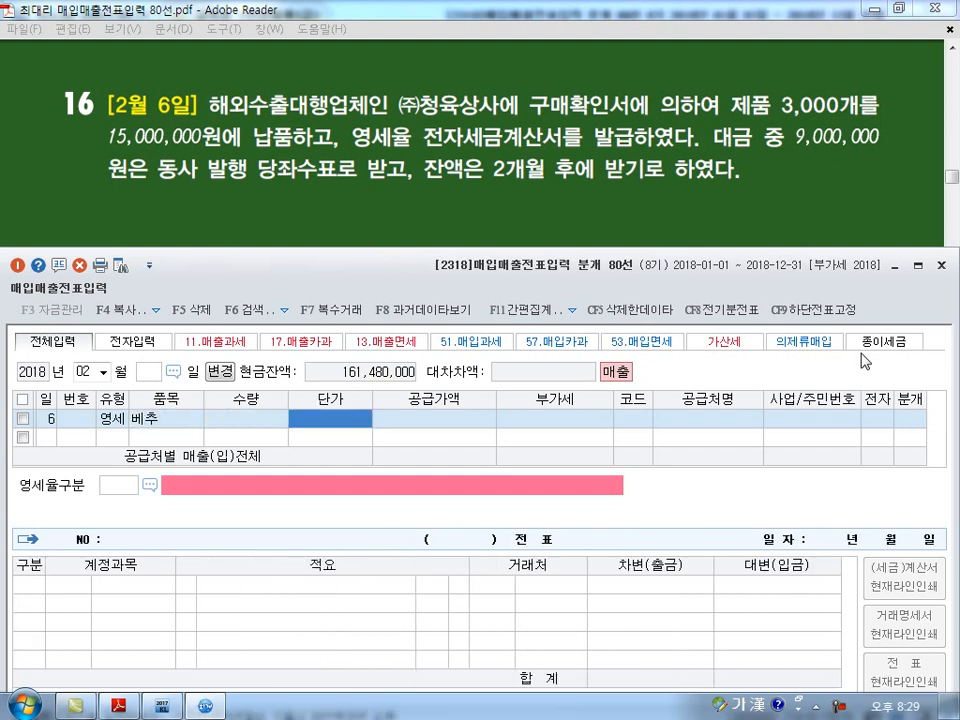
- Set the February 6 voucher's item to 제품 and its supply amount to 15,000,000
key(Left)
key(Left)
text(제품)
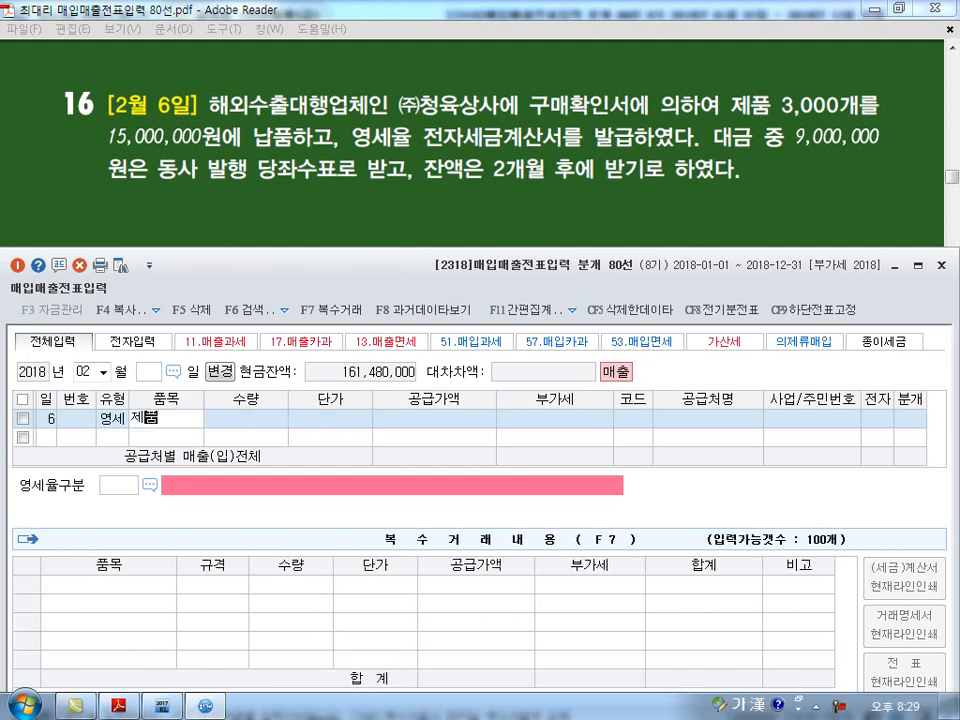
key(Return)
key(Return)
key(Return)
key(Left)
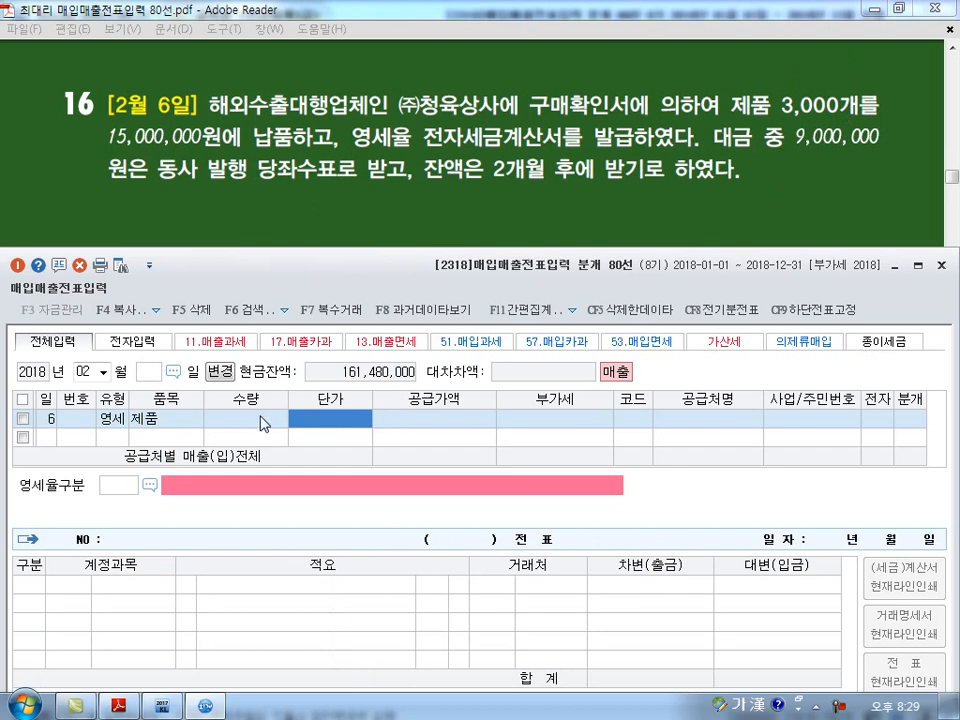
click(494, 423)
text(15000000)
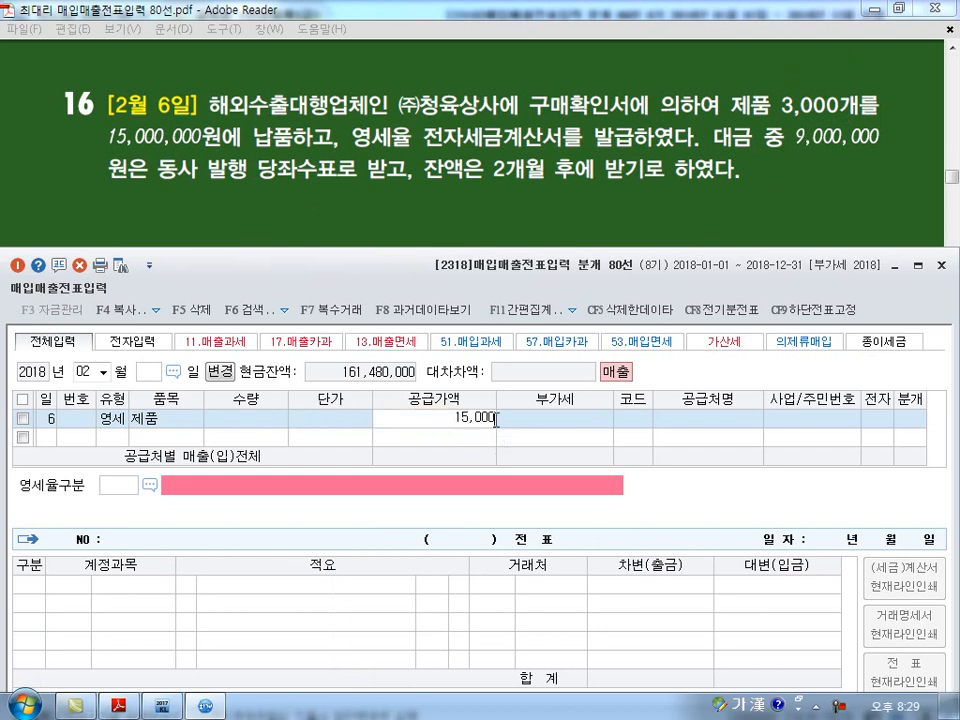
key(Return)
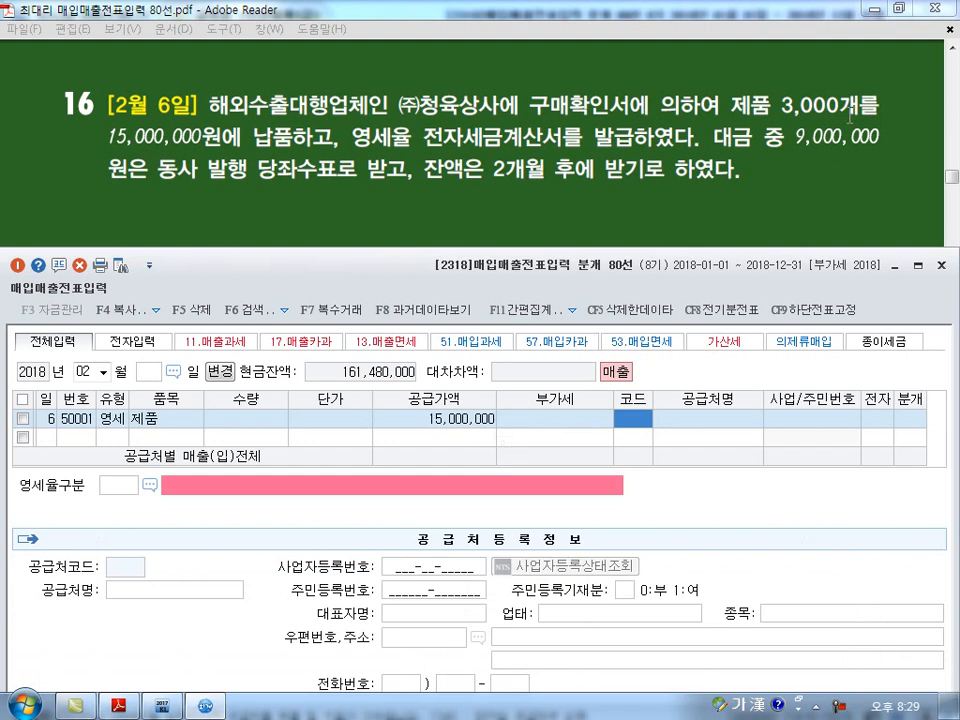
- Set the February 6 sale's customer to (주)청육상사 and mark the invoice as electronic (여)
click(284, 421)
click(358, 420)
click(470, 420)
click(628, 420)
text(106)
key(Return)
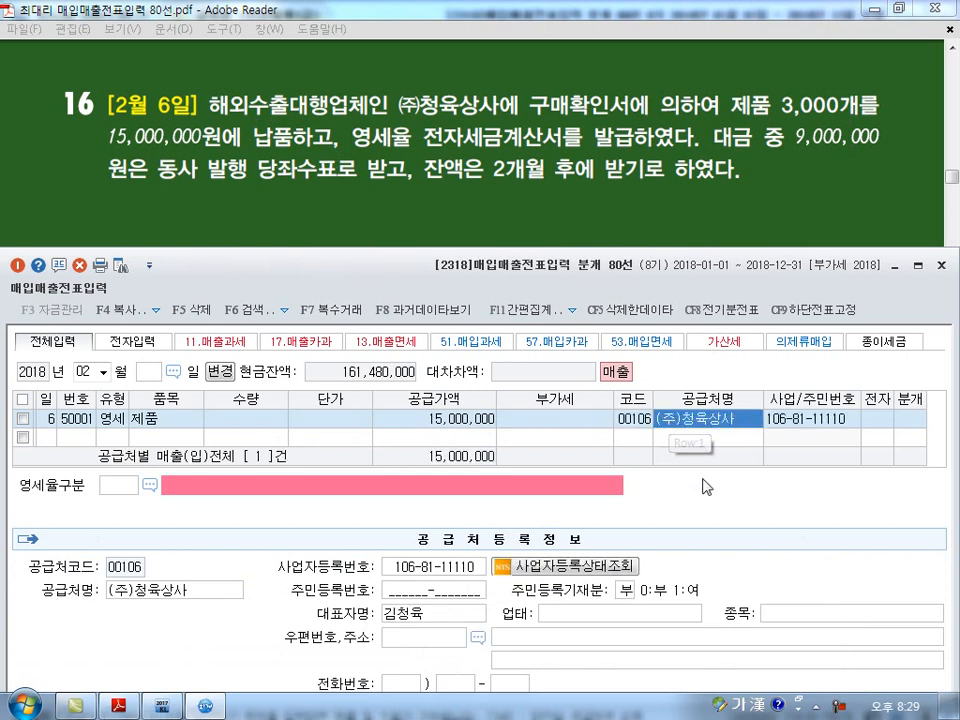
key(Return)
text(1)
key(Return)
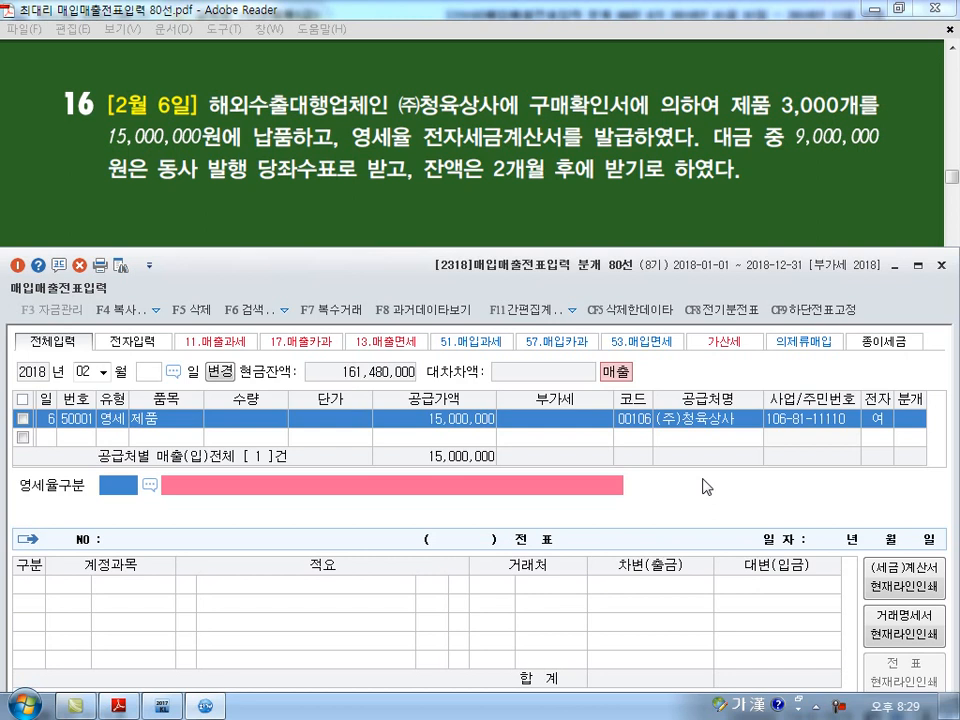
- Set the zero-rating category to 3, goods supplied under a domestic letter of credit or purchase confirmation, and the journal type to mixed (혼합)
key(F2)
key(Down)
key(Down)
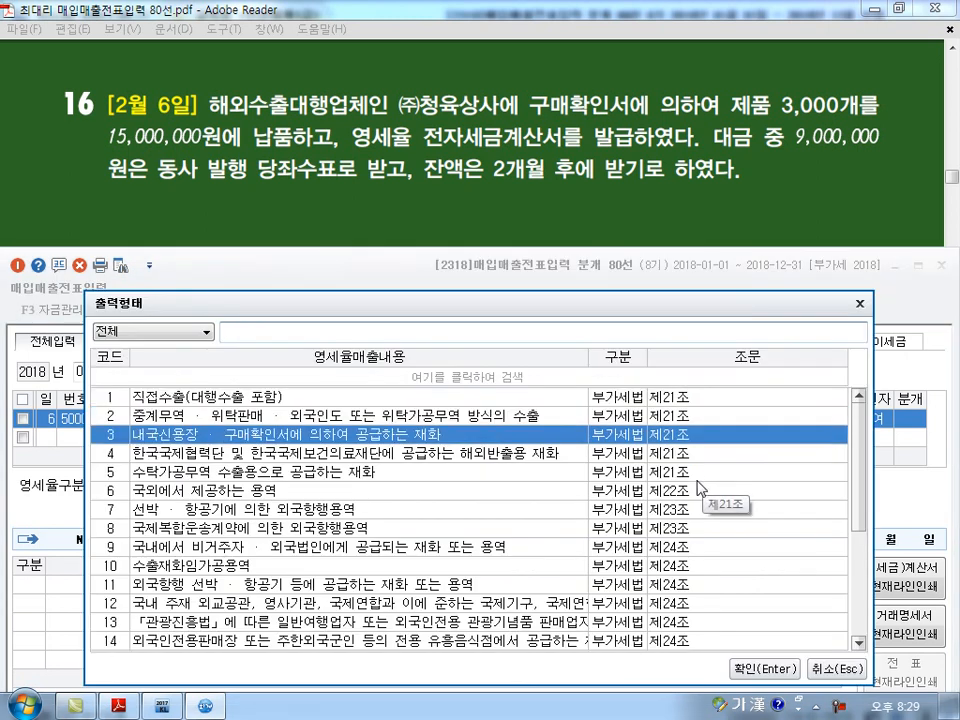
click(748, 677)
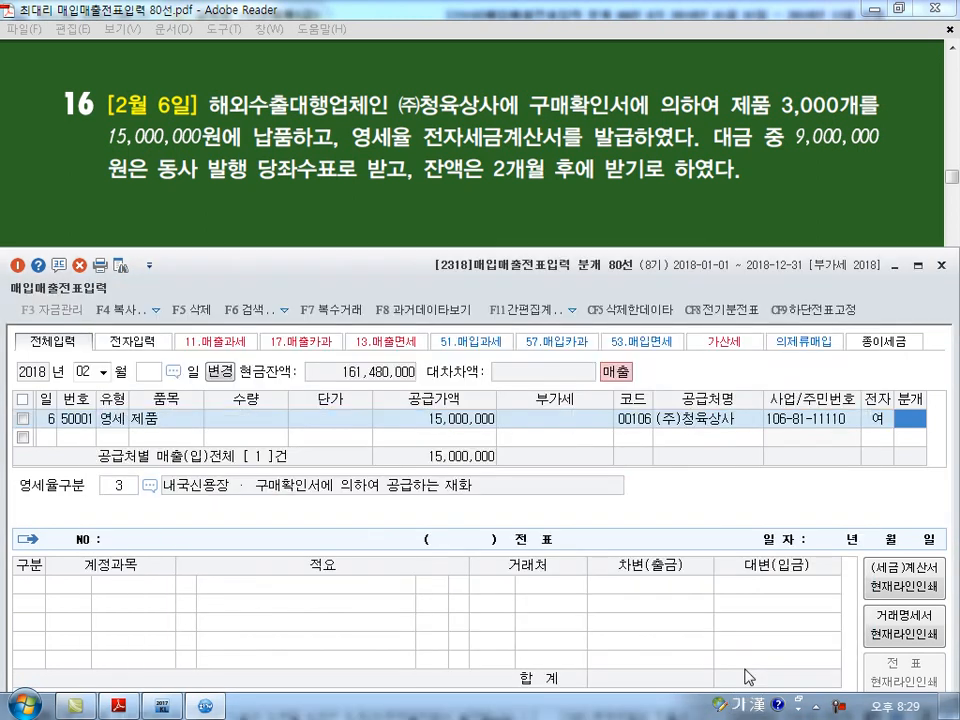
text(3)
key(Return)
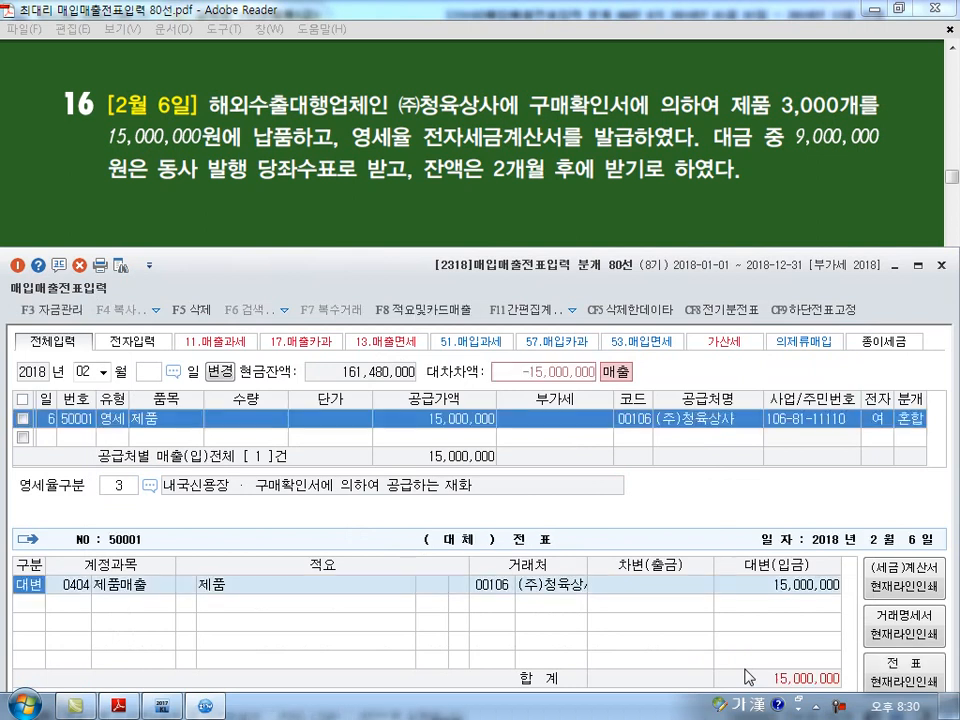
- Keep the 제품매출 credit line and add a debit line for account 101 현금 at 9,000,000
key(Return)
key(Return)
key(Return)
key(Return)
key(Return)
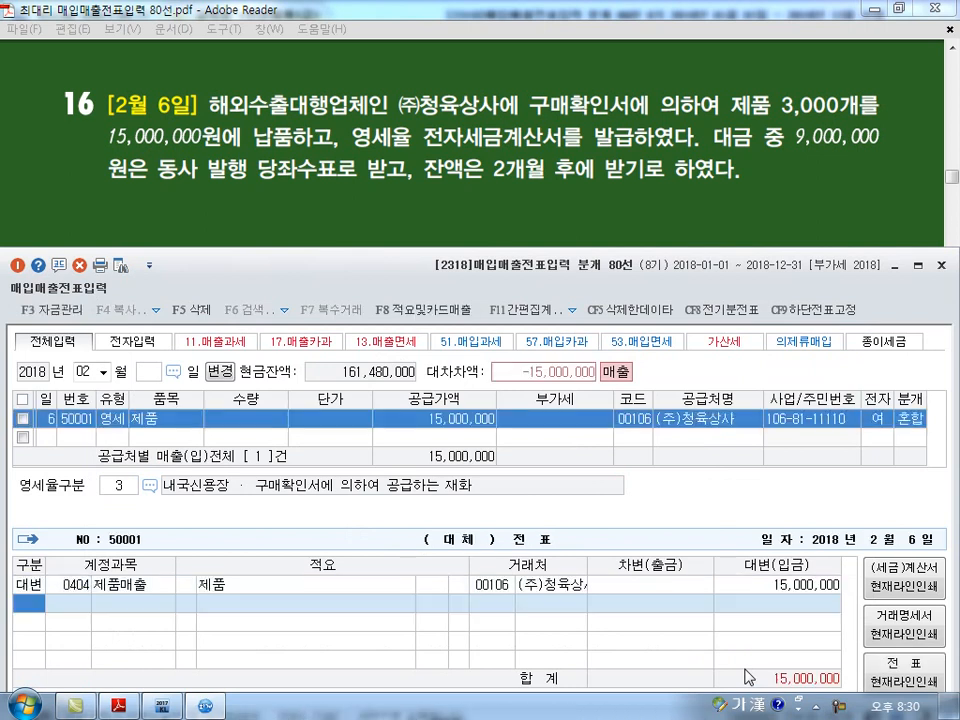
text(3)
key(Return)
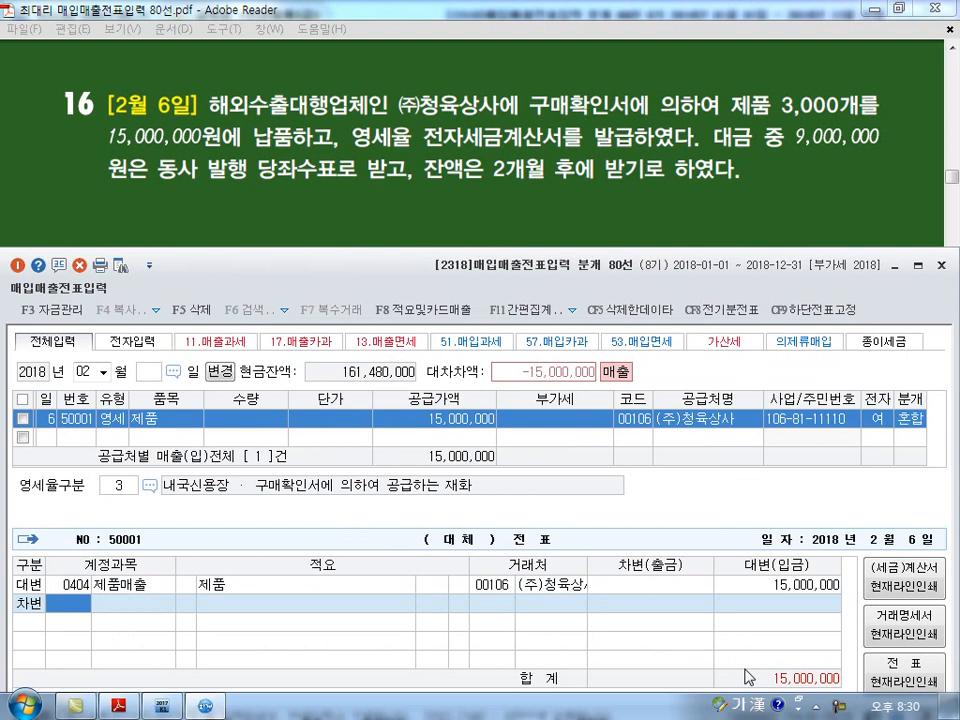
text(101)
key(Return)
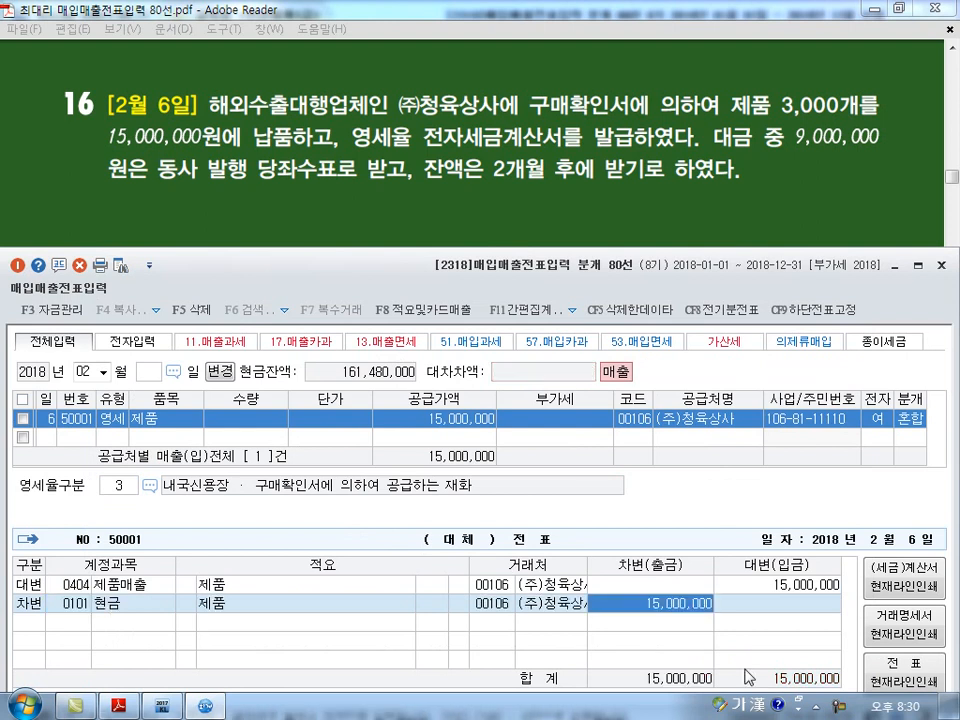
text(9000000)
key(Return)
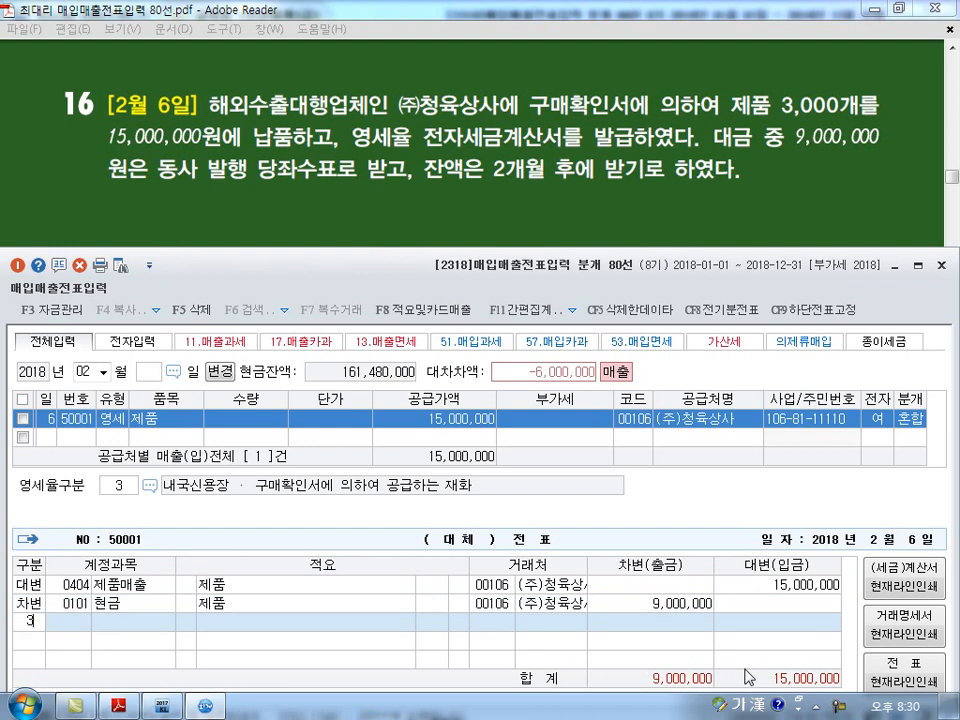
- Add a debit line for account 108 외상매출금 at 6,000,000 and complete the February 6 voucher
text(108)
key(Return)
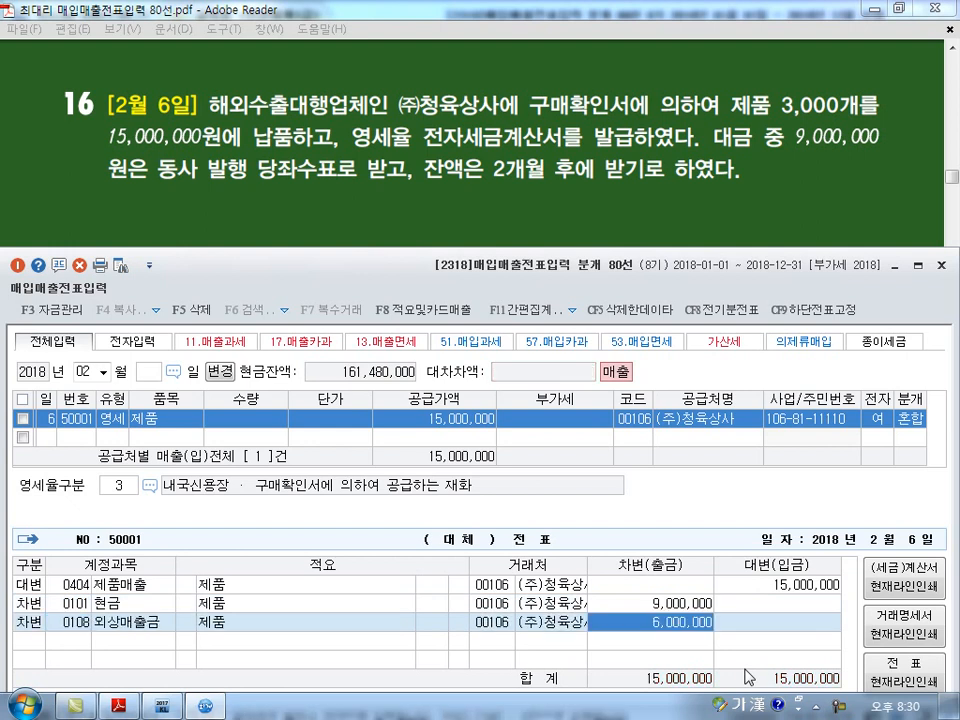
key(Return)
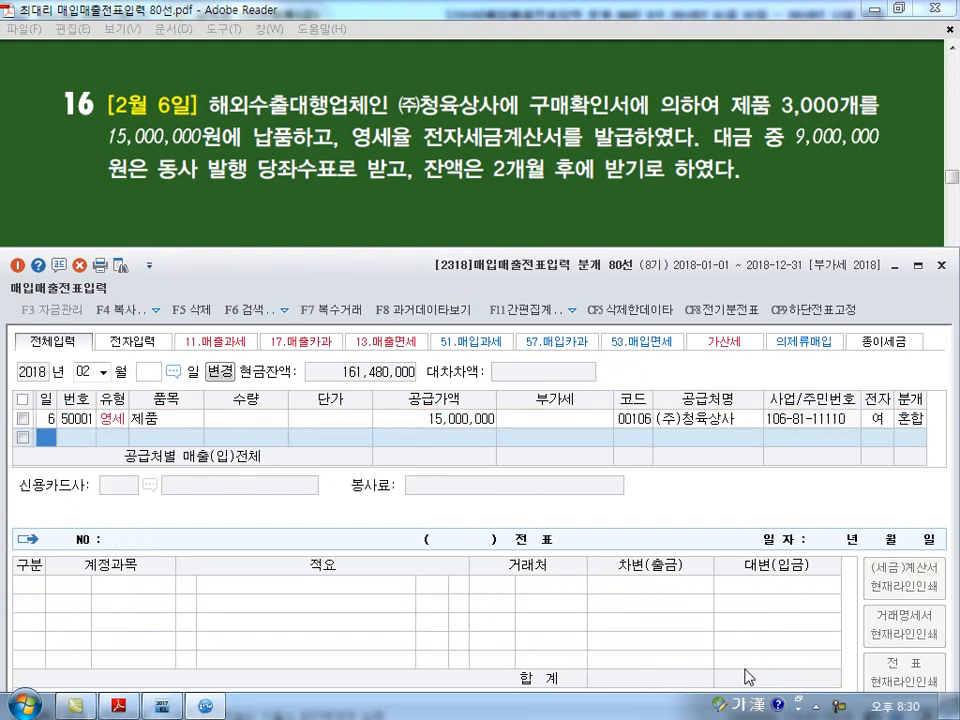
- Start a new voucher row dated February 7 for practice problem 17
text(7)
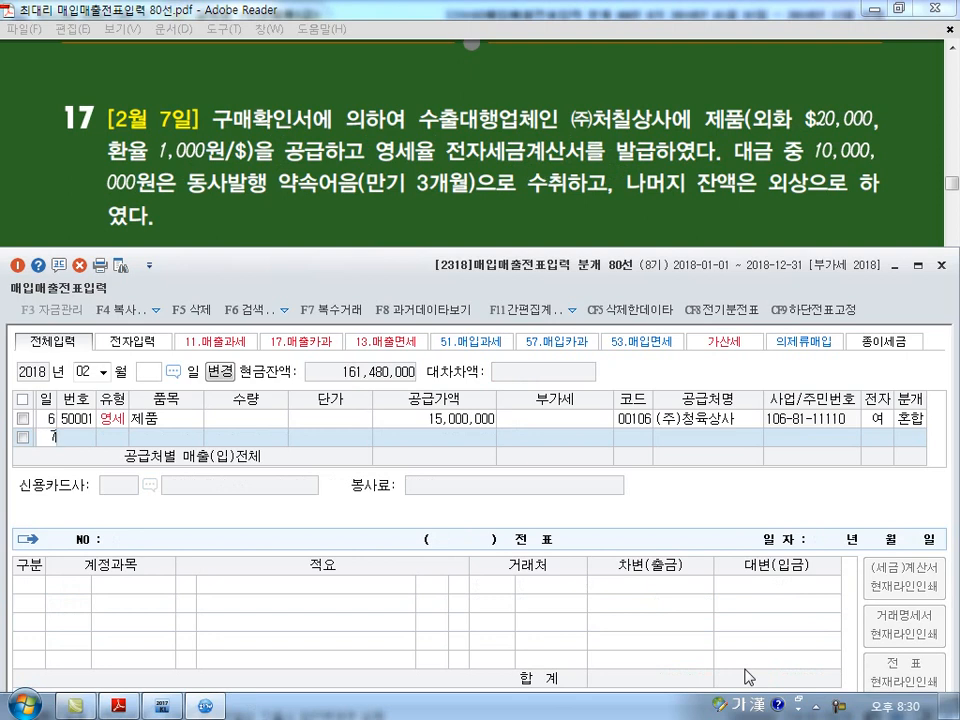
key(Return)
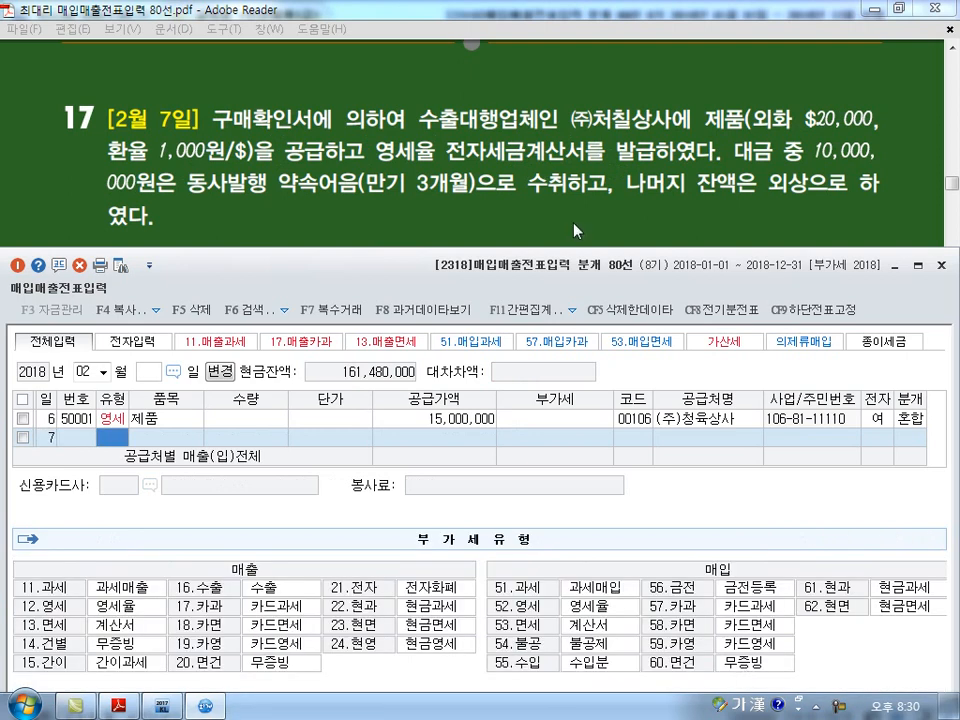
mouse_move(712, 128)
mouse_down()
mouse_move(736, 92)
mouse_move(703, 142)
mouse_up()
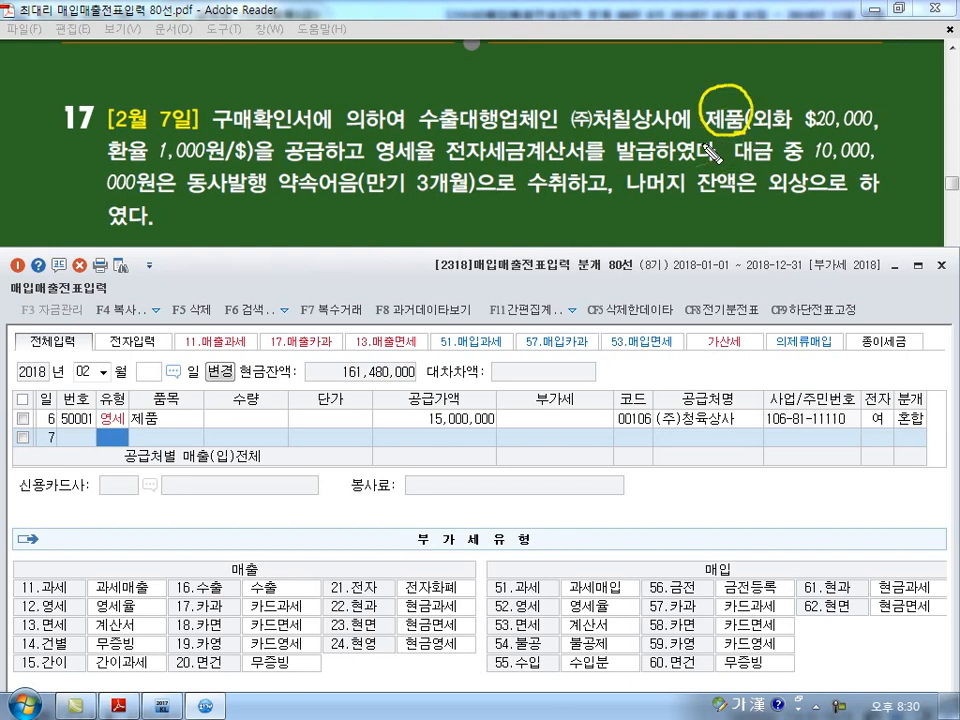
drag(287, 163, 313, 164)
drag(214, 131, 310, 129)
drag(377, 163, 606, 157)
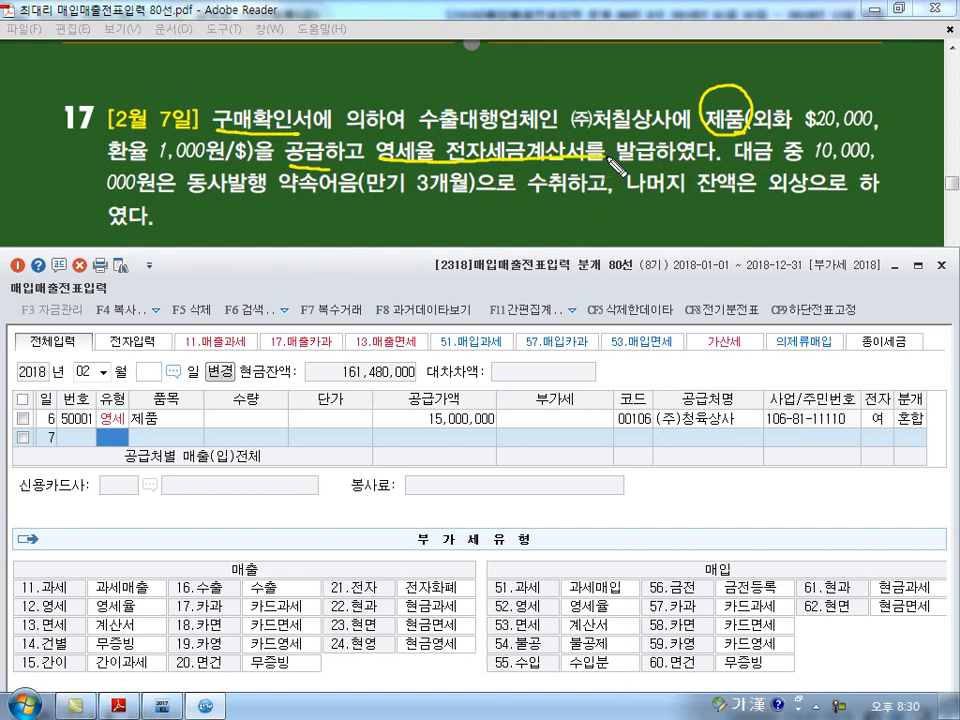
drag(451, 222, 451, 240)
mouse_move(456, 226)
mouse_down()
mouse_move(472, 239)
mouse_move(499, 222)
mouse_move(525, 223)
mouse_move(534, 238)
mouse_up()
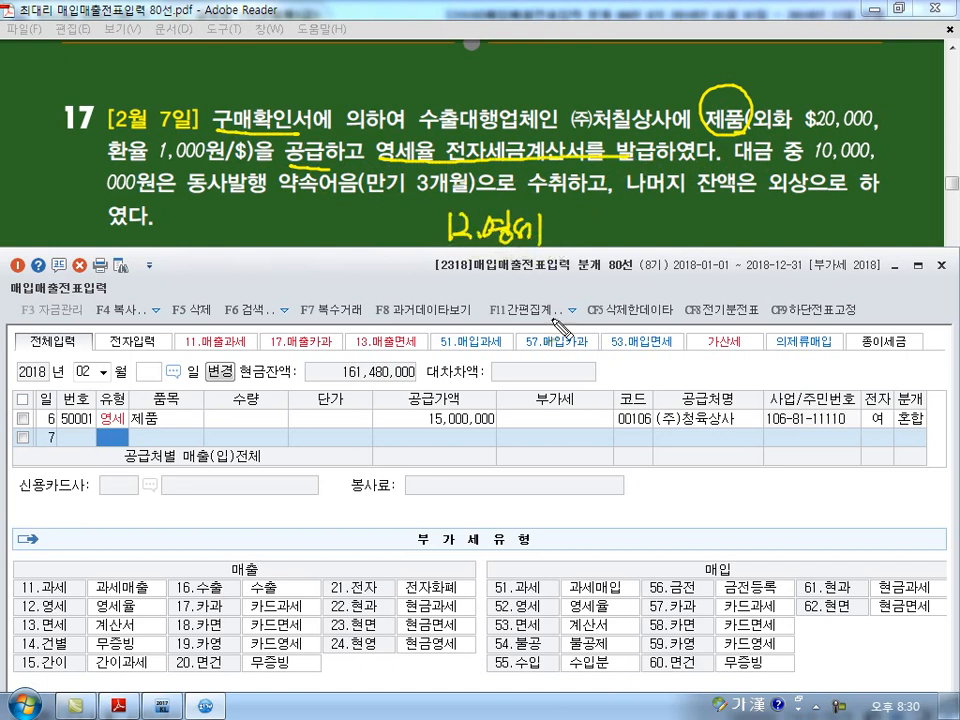
key(Escape)
- Set the February 7 voucher's type to 12 영세 and its item to 제품, leaving quantity and unit price blank
text(12)
key(Return)
text(제품)
key(Return)
key(Return)
key(Return)
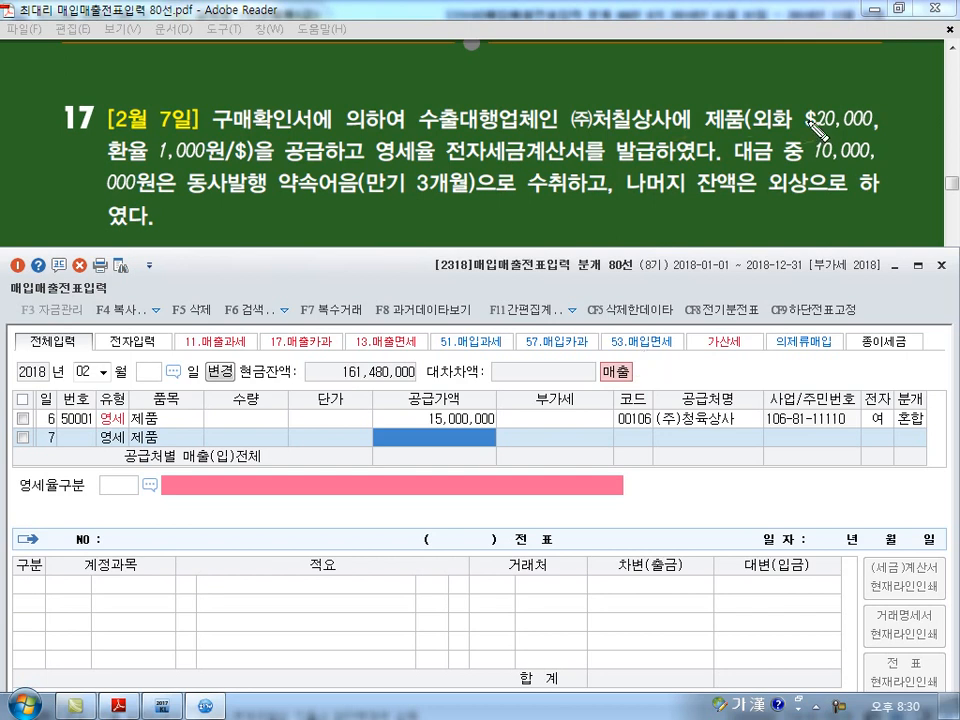
drag(876, 92, 884, 126)
drag(108, 158, 220, 174)
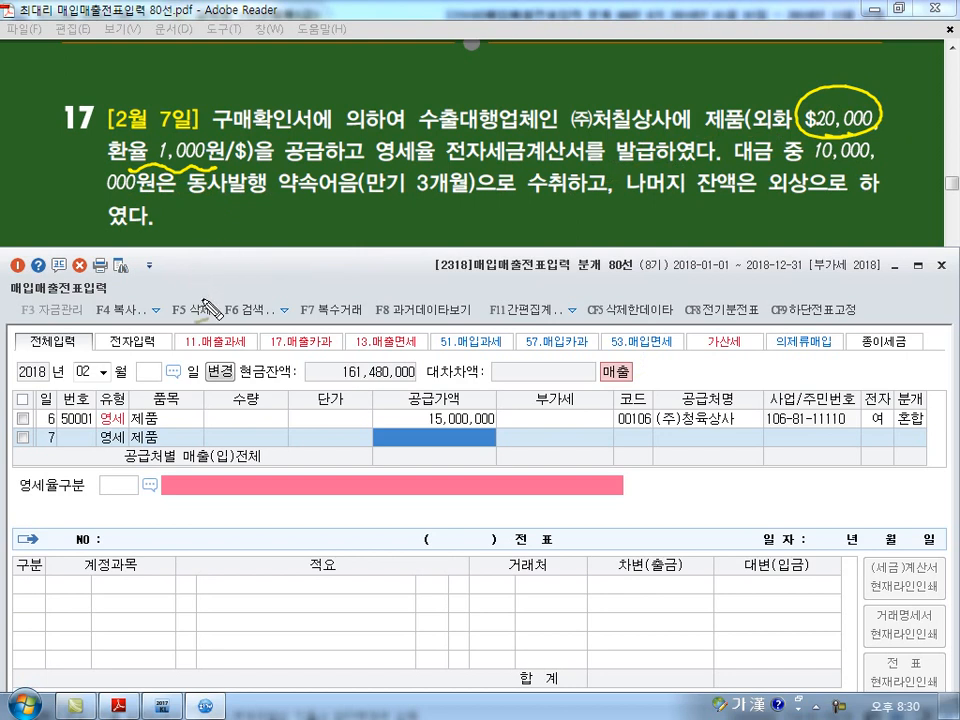
key(Escape)
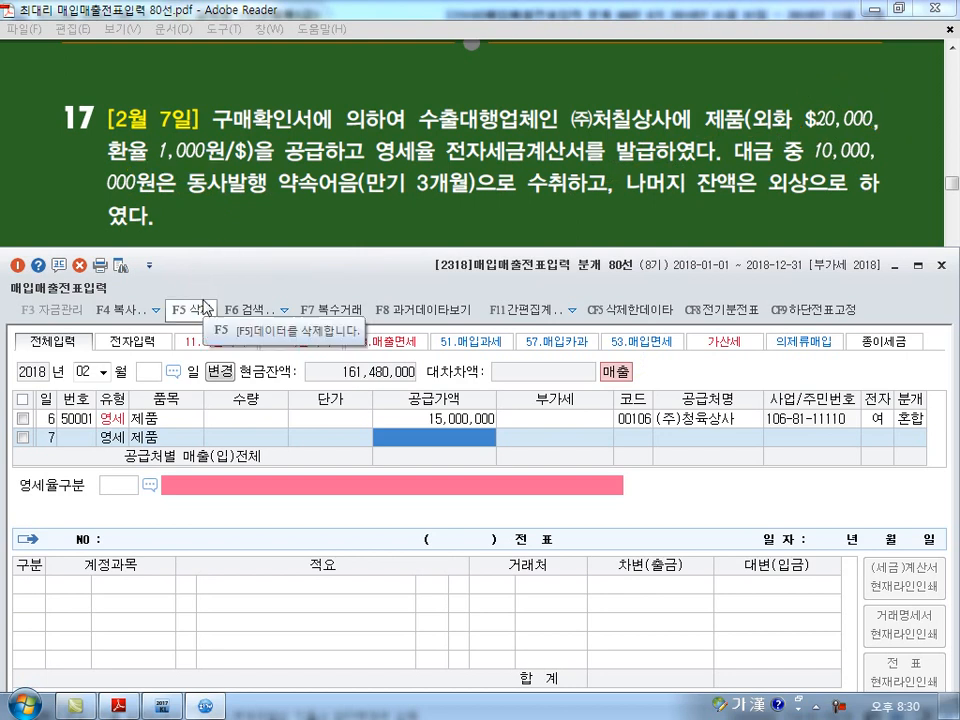
- Enter a supply amount of 20,000,000 for the February 7 sale, with customer 107 (주)처칠상사 on an electronic invoice (여)
text(20000000)
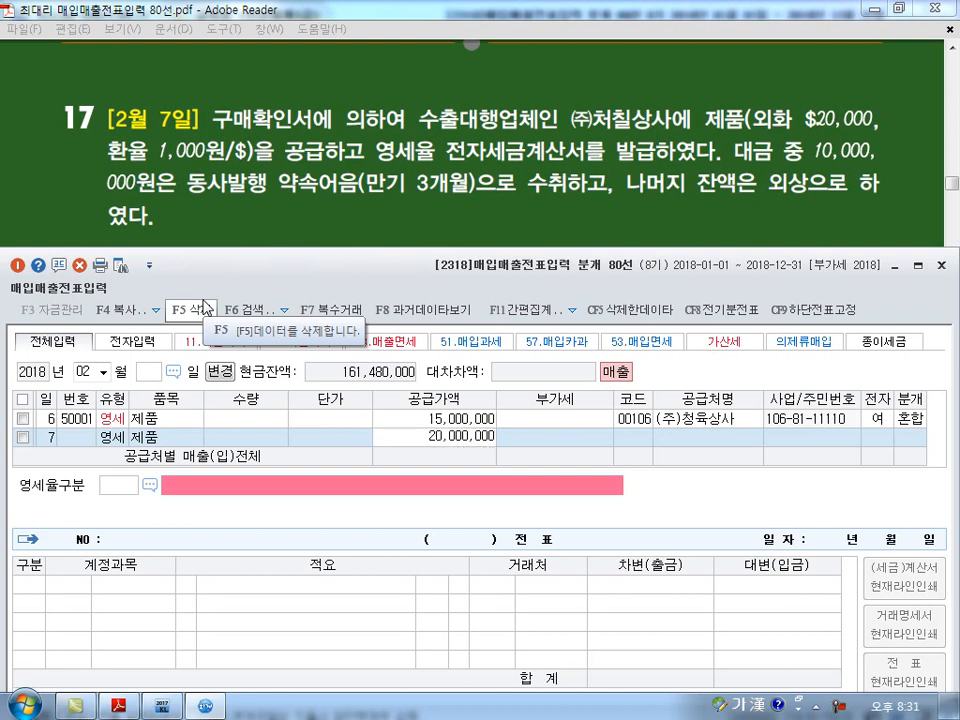
key(Return)
text(107)
key(Return)
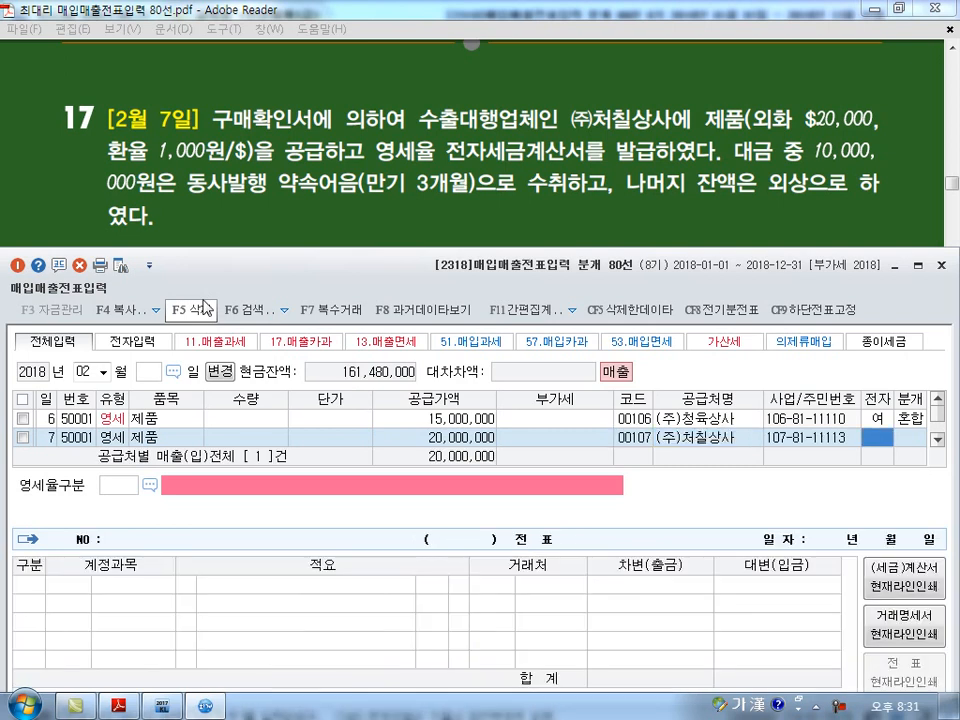
key(Return)
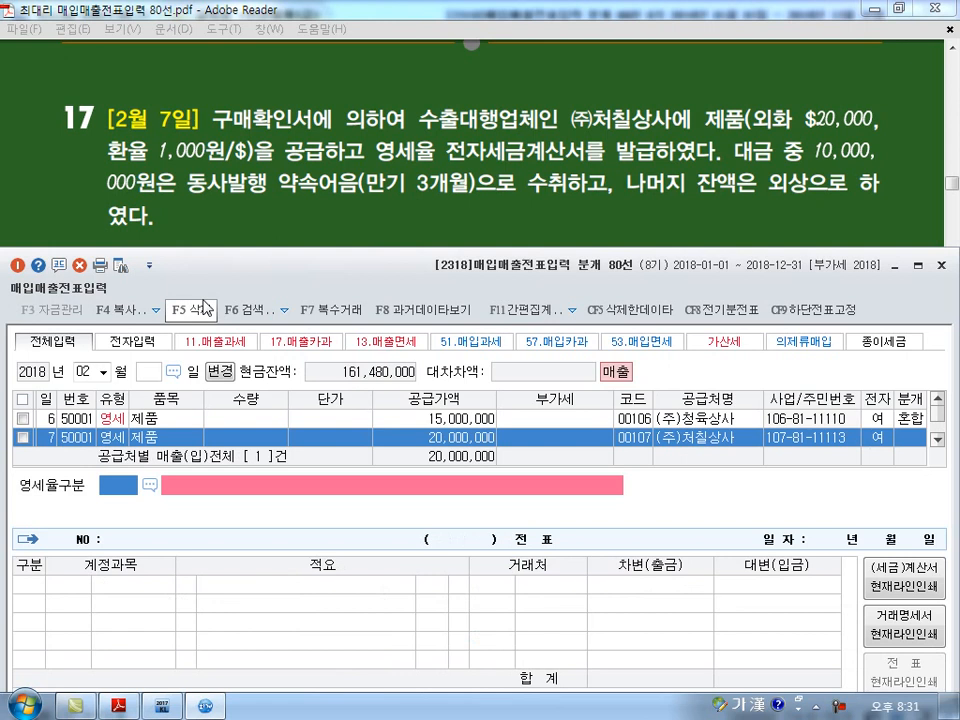
- Set the February 7 sale's zero-rating category to 3, goods supplied under a purchase confirmation, and its journal type to mixed (혼합)
key(F2)
key(Down)
key(Down)
key(Return)
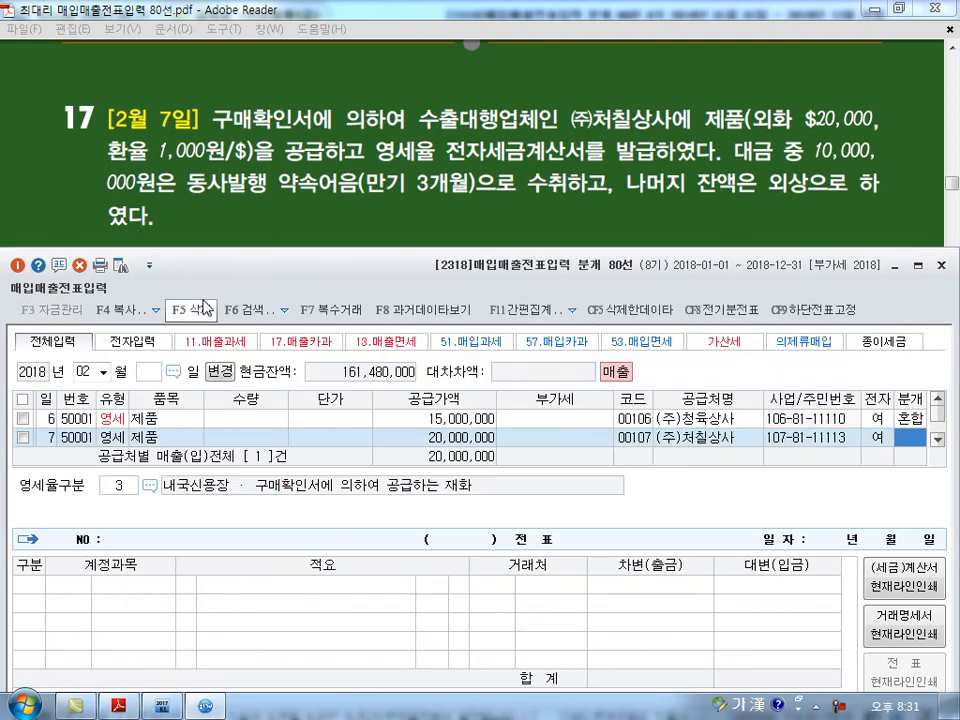
key(Return)
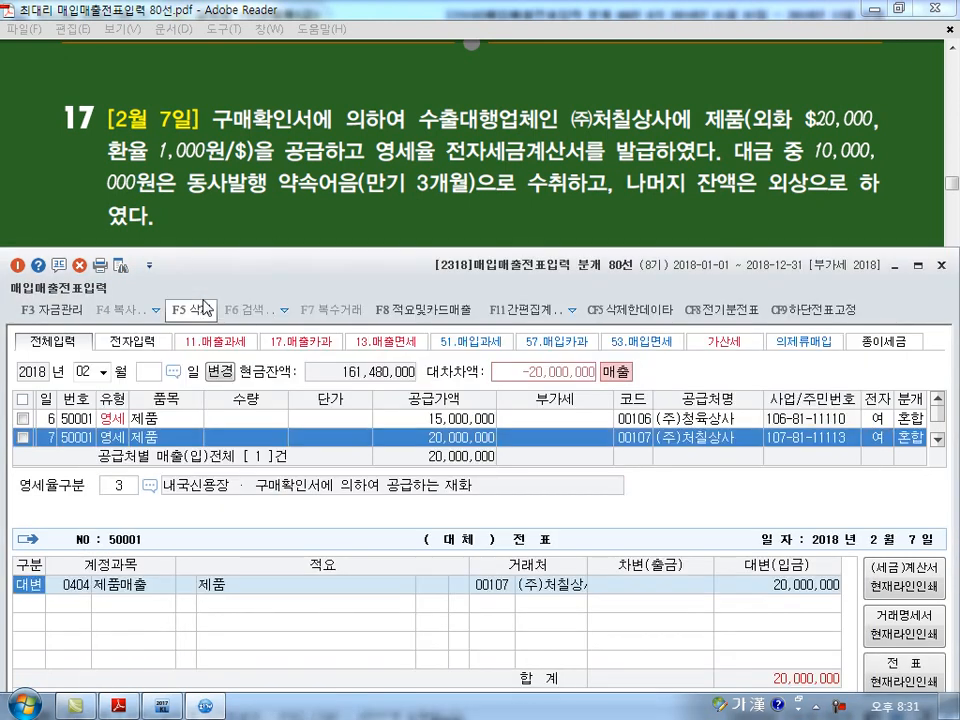
- Keep the February 7 제품매출 credit line and add a debit line for account 110 받을어음 at 10,000,000
text(3)
key(Return)
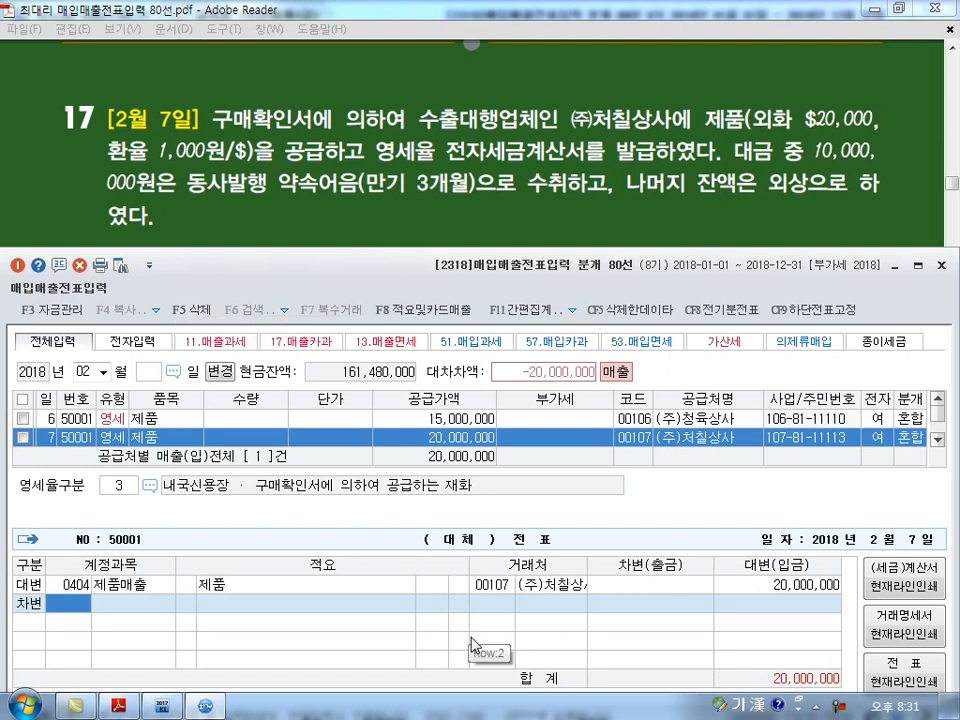
text(0110)
key(Return)
key(Return)
key(Return)
text(10000000)
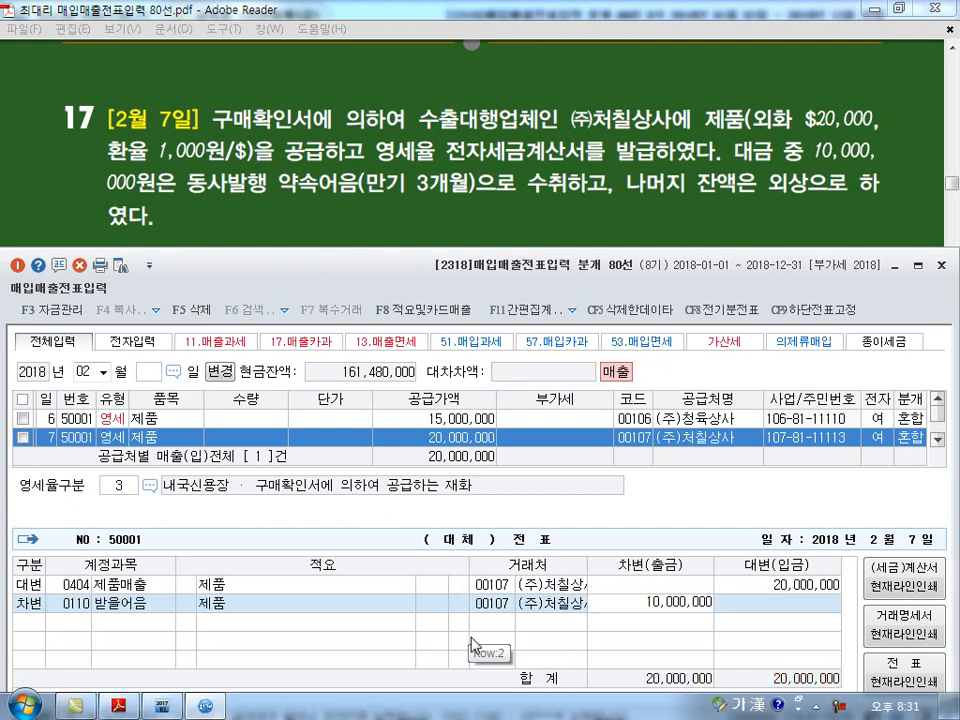
key(Return)
- Add a debit line for account 108 외상매출금 at 10,000,000 and complete the February 7 voucher
text(3)
key(Return)
text(10)
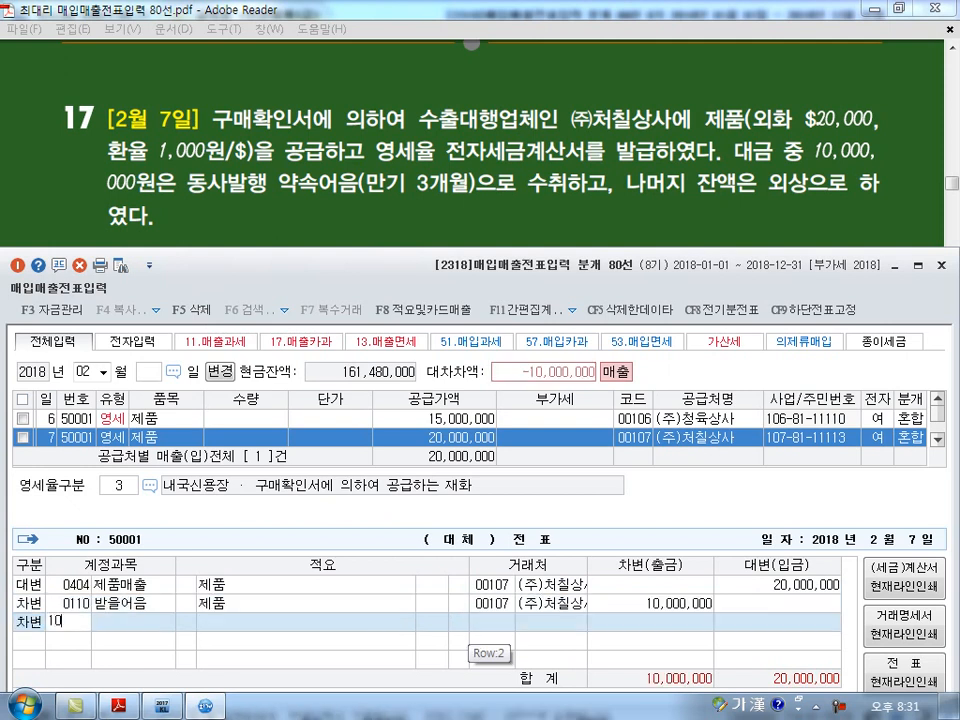
text(8)
key(Return)
key(Return)
key(Return)
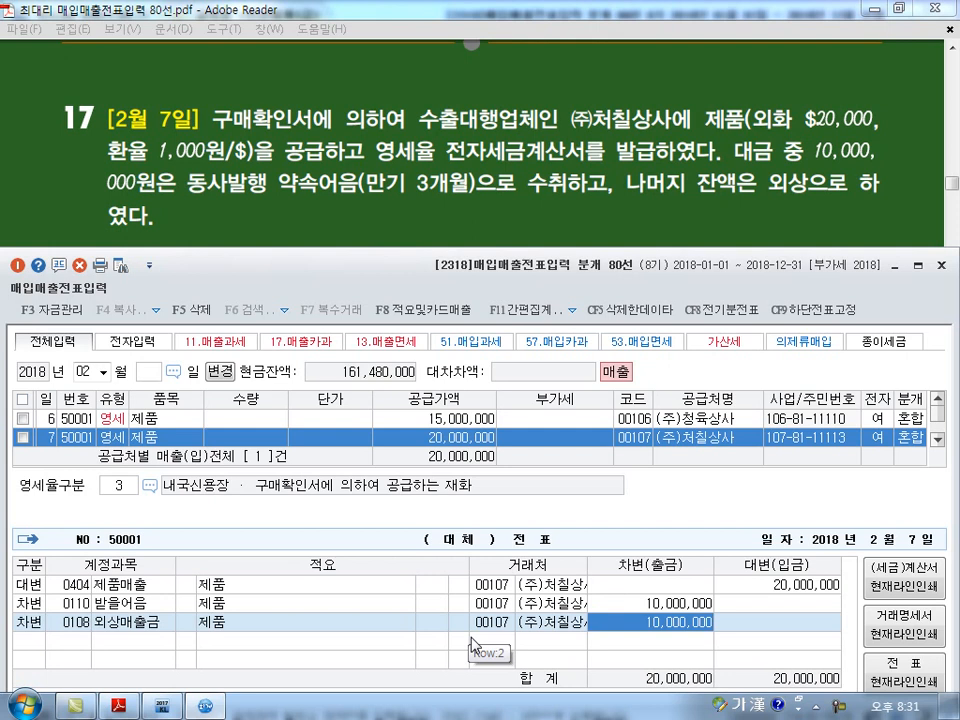
key(Return)
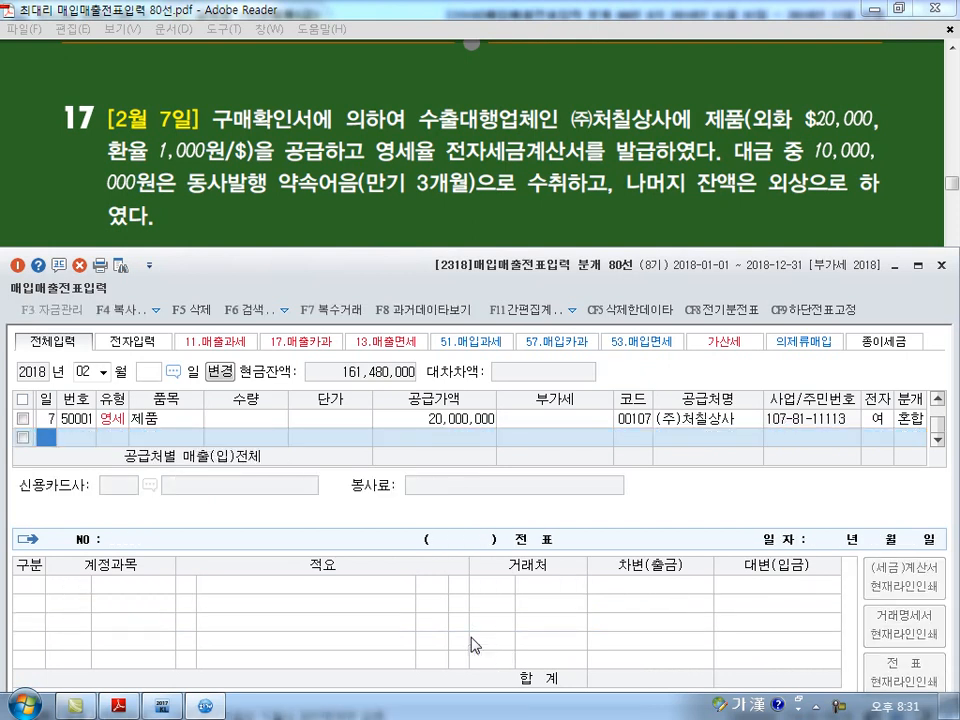
- Bring up practice problem 18 and start a new voucher row dated February 8
scroll(475, 645, down, 3)
text(8)
key(Return)
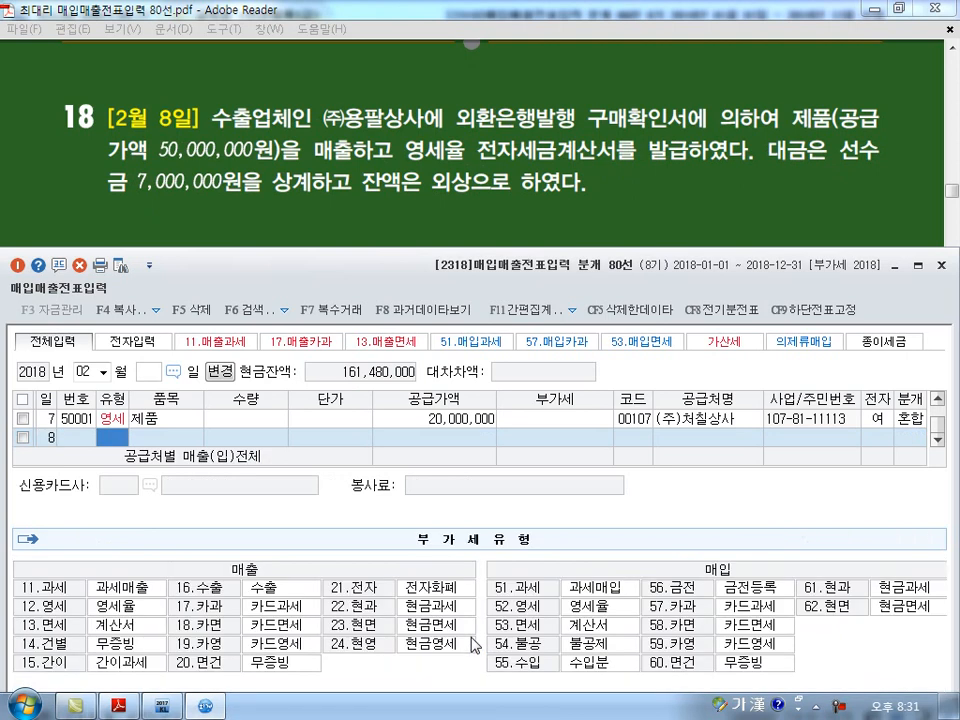
drag(591, 134, 694, 134)
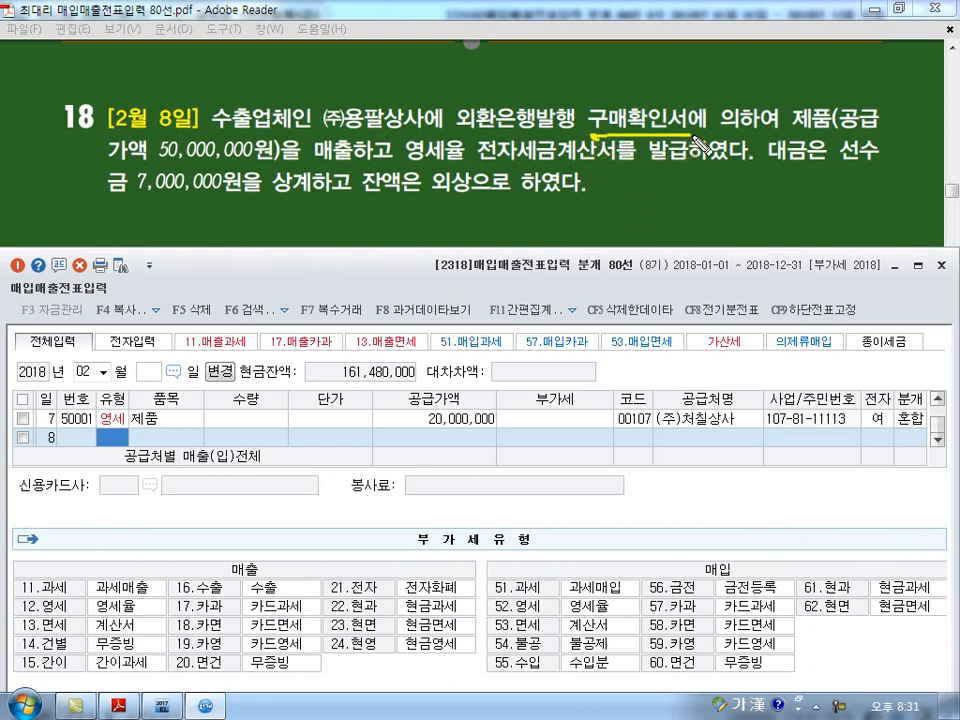
drag(394, 155, 312, 136)
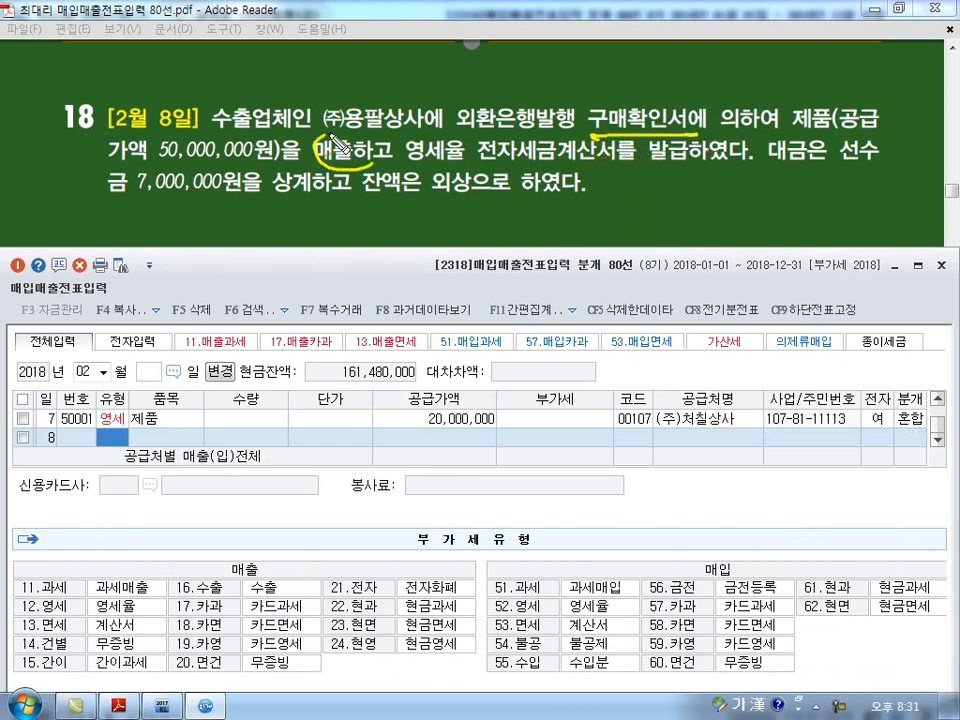
drag(420, 180, 655, 180)
key(Escape)
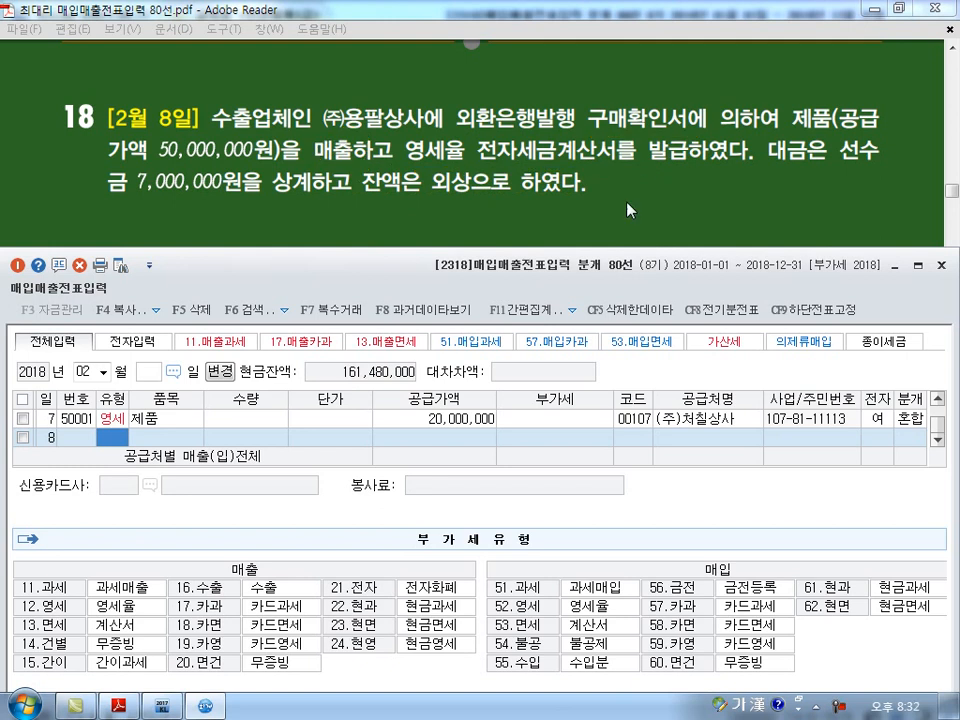
- Set the February 8 voucher's type to 12 영세 and its item to 제품, leaving quantity and unit price blank
text(12)
key(Return)
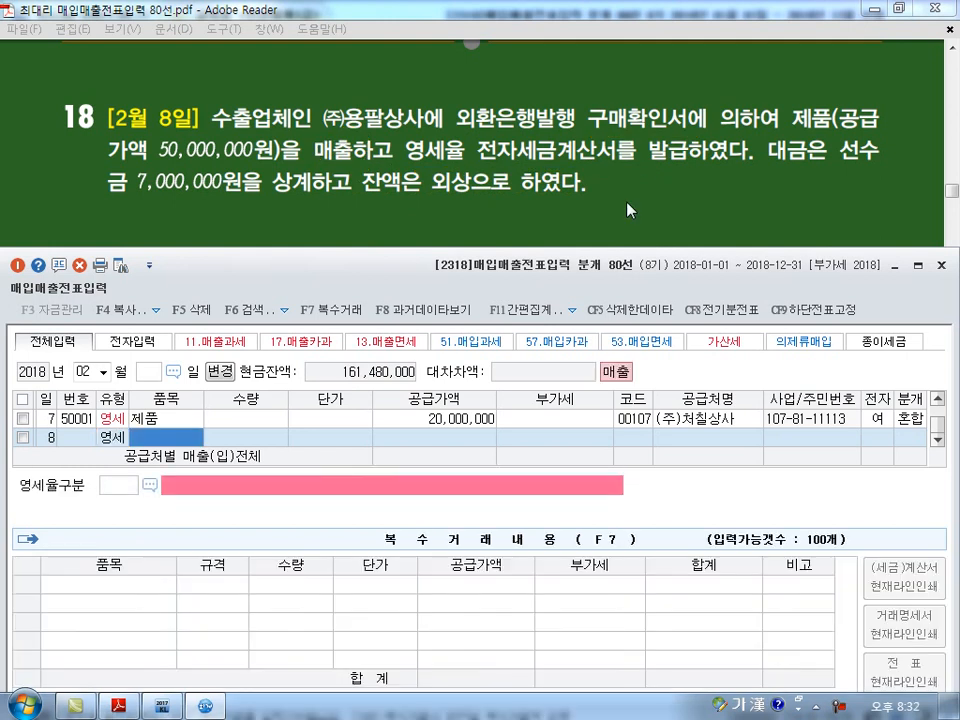
text(제품)
key(Return)
key(Return)
key(Return)
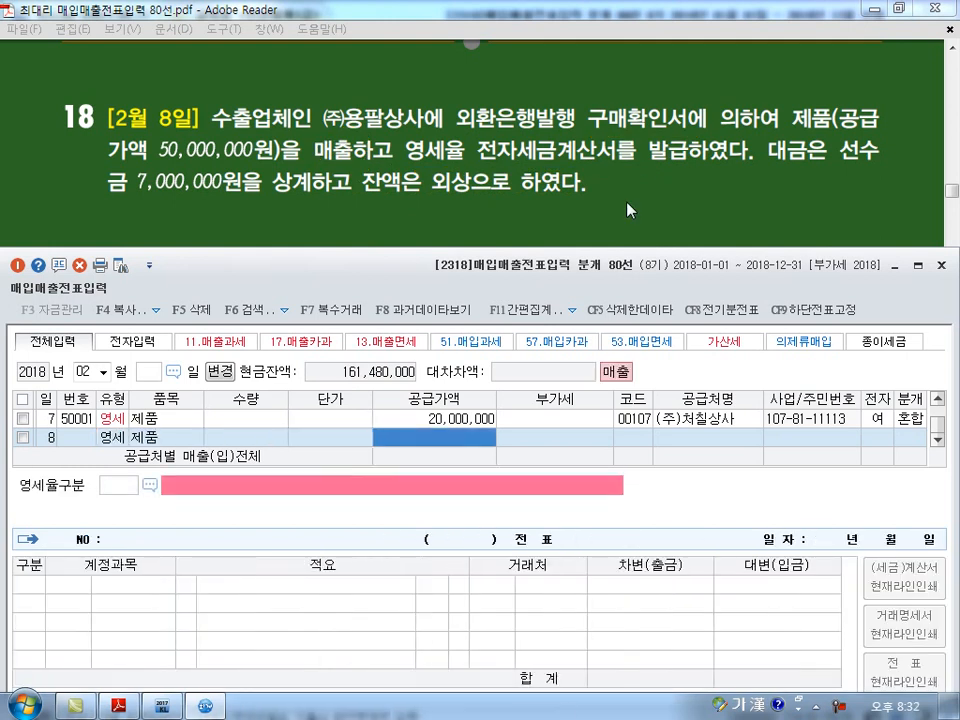
- Enter a supply amount of 50,000,000 for the February 8 sale, with customer 108 (주)용팔상사 on an electronic invoice (여)
text(50000000)
key(Return)
text(108)
key(Return)
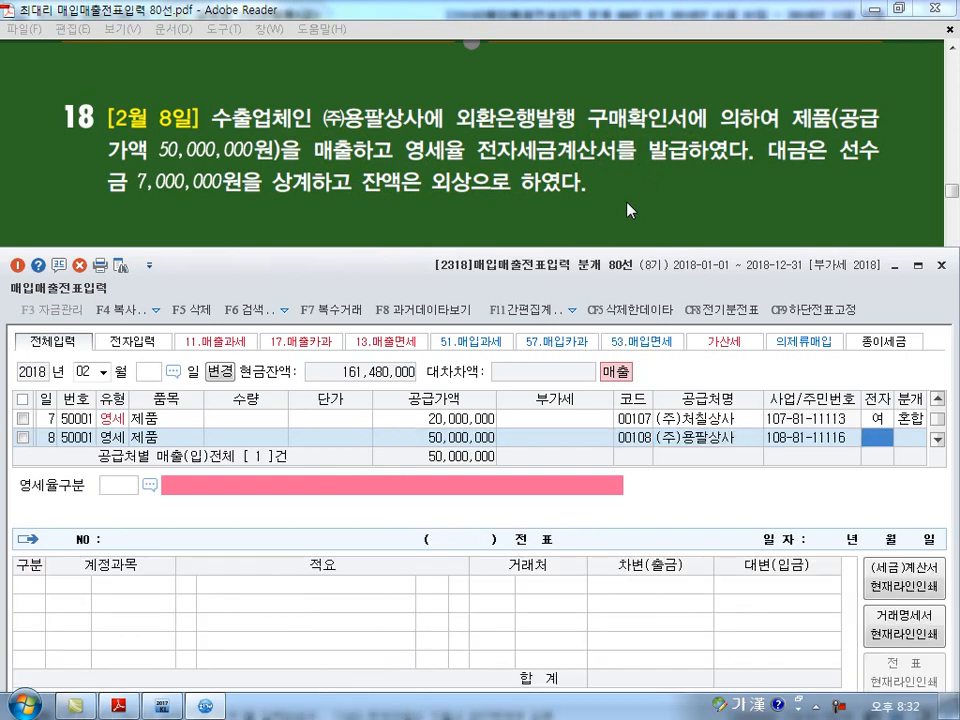
text(1)
key(Return)
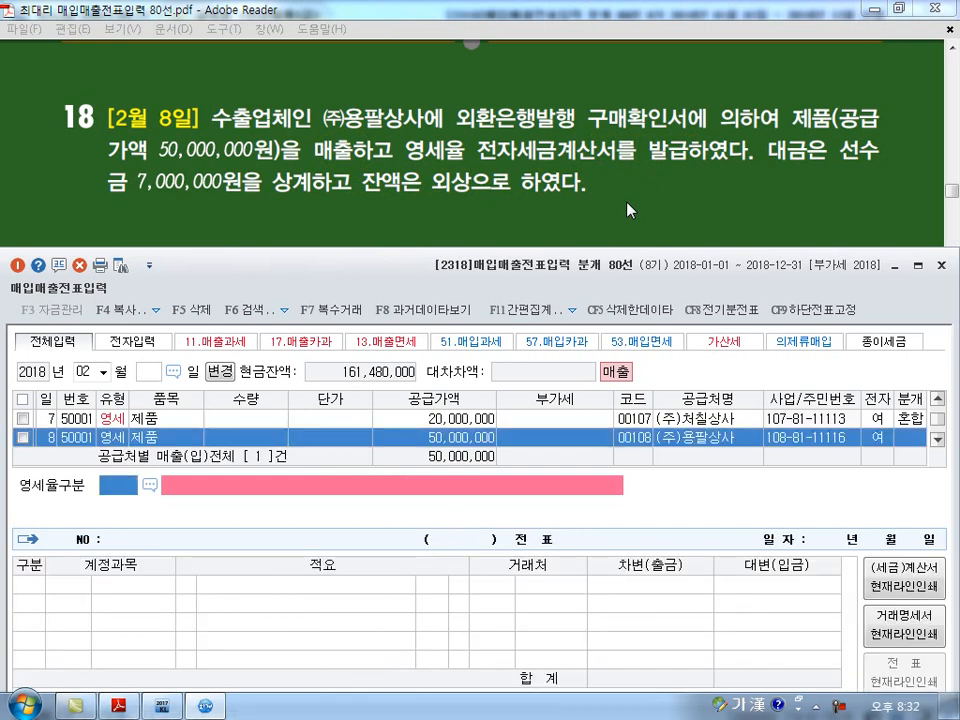
- Set the February 8 sale's zero-rating category to 3 and its journal type to mixed (혼합), keeping the 제품매출 credit line
text(3)
key(Return)
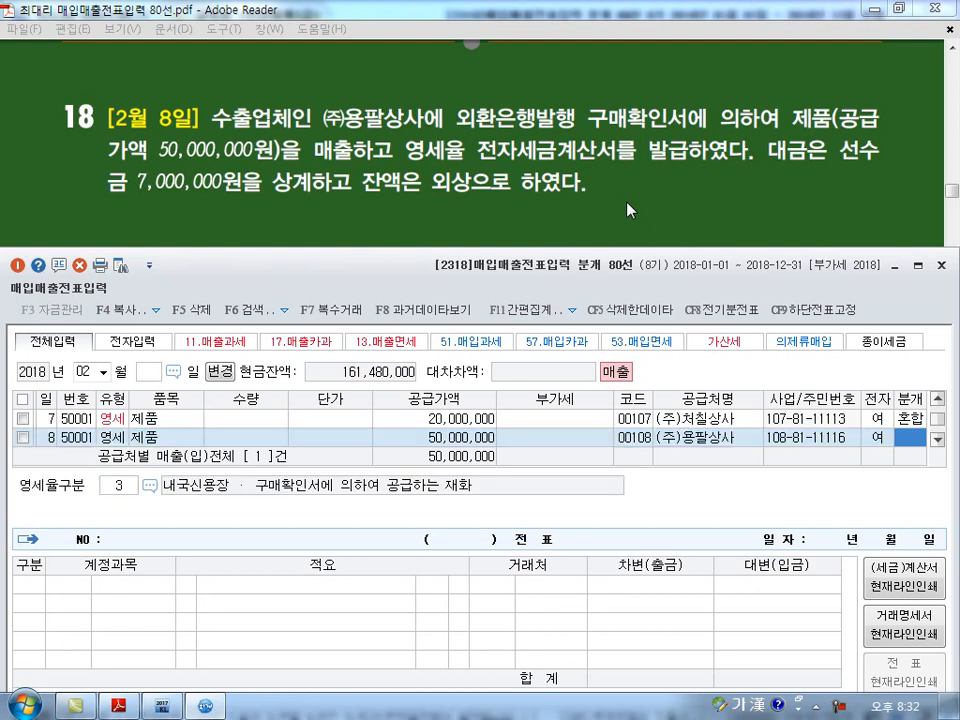
text(3)
key(Return)
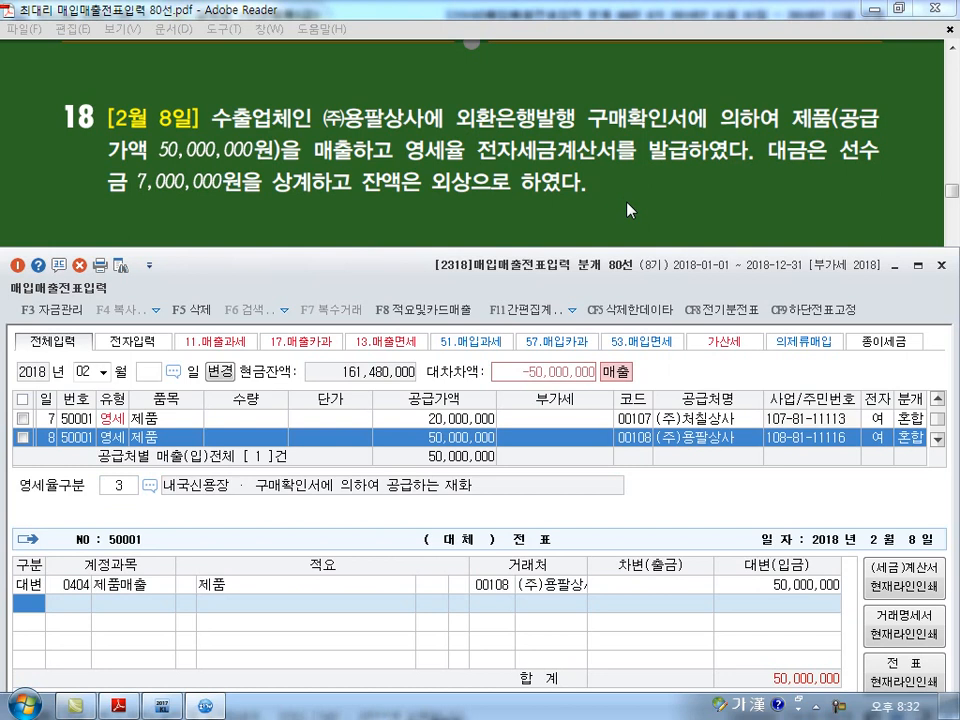
- Add a debit line for account 259 선수금 at 7,000,000 to the February 8 journal entry
text(3)
key(Return)
text(259)
key(Return)
text(7,000,000)
key(Return)
- Add a debit line for account 108 외상매출금 at 43,000,000 and complete the February 8 voucher
text(3)
key(Return)
text(108)
key(Return)
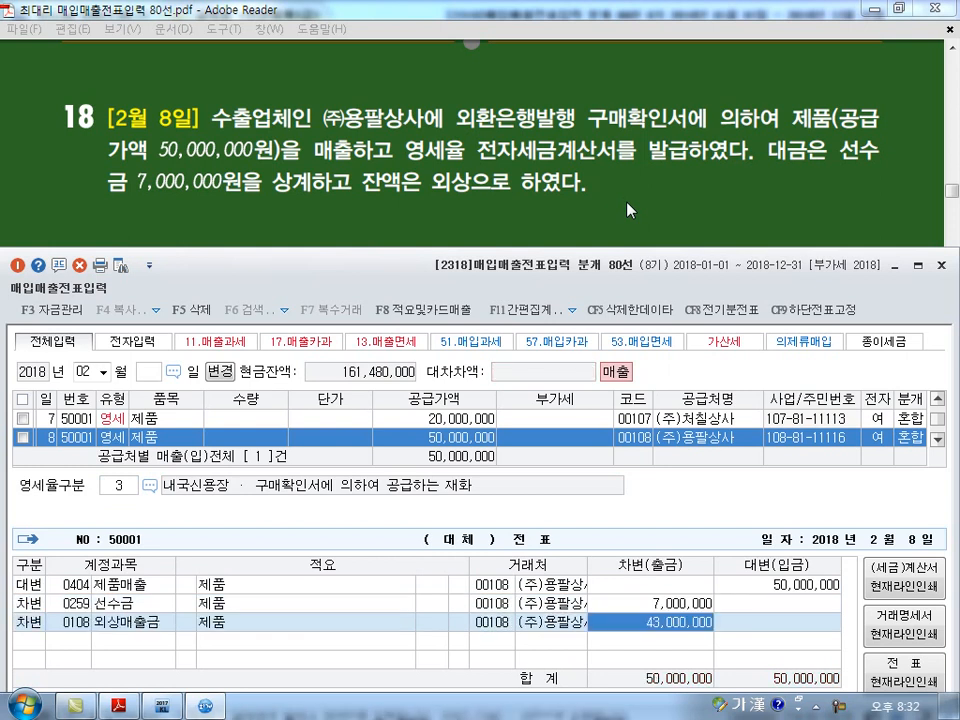
key(Return)
- Bring up practice problem 19 and start a new voucher row dated February 19
scroll(628, 210, down, 3)
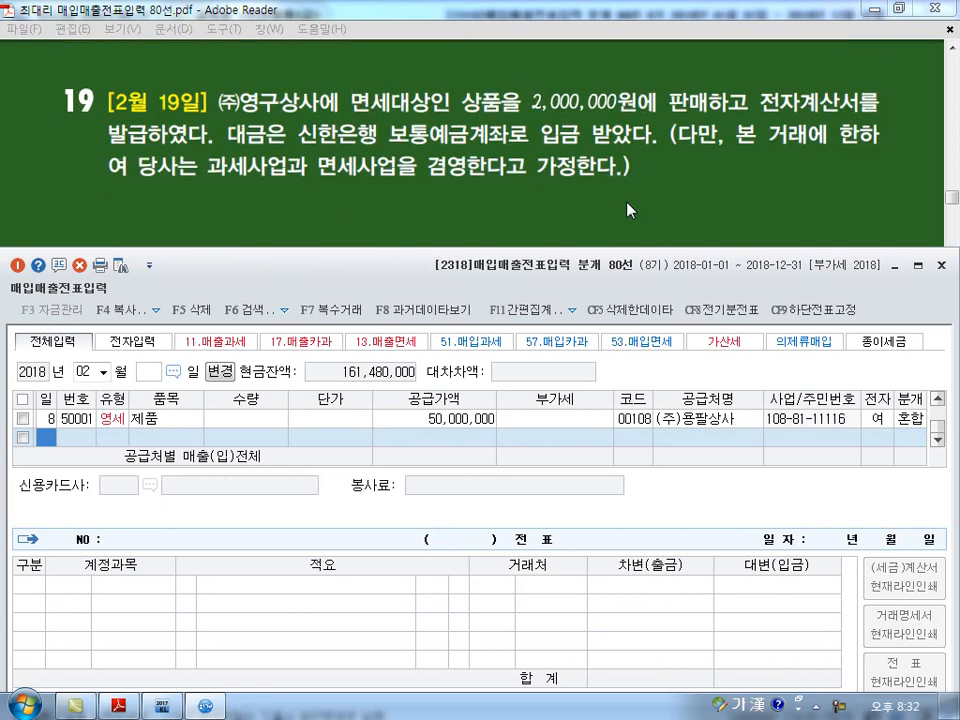
text(19)
key(Return)
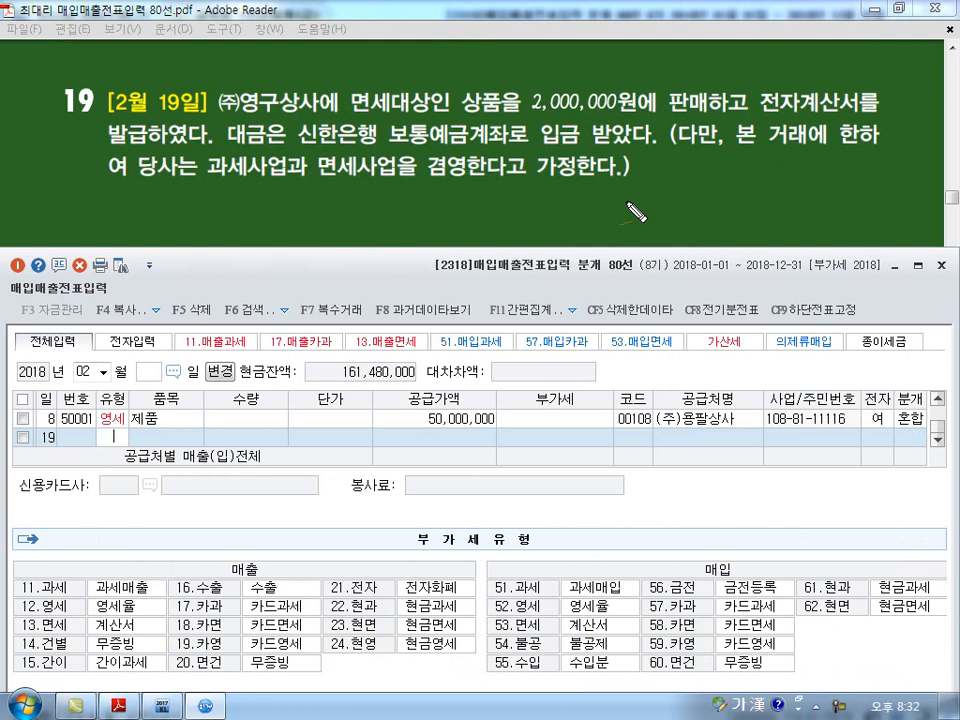
drag(472, 72, 463, 82)
drag(712, 117, 670, 114)
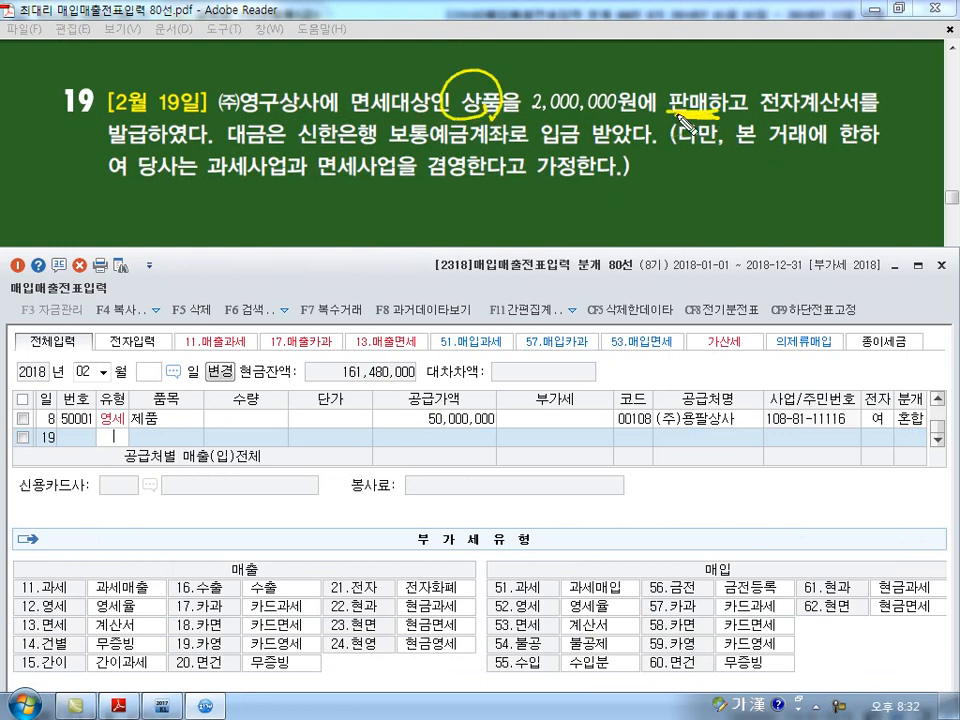
drag(351, 110, 456, 110)
mouse_move(762, 112)
mouse_down()
mouse_move(805, 113)
mouse_move(814, 82)
mouse_move(856, 76)
mouse_move(853, 118)
mouse_up()
mouse_move(612, 194)
mouse_down()
mouse_move(612, 220)
mouse_move(621, 203)
mouse_move(636, 216)
mouse_move(661, 199)
mouse_move(699, 219)
mouse_up()
click(641, 213)
drag(390, 144, 482, 146)
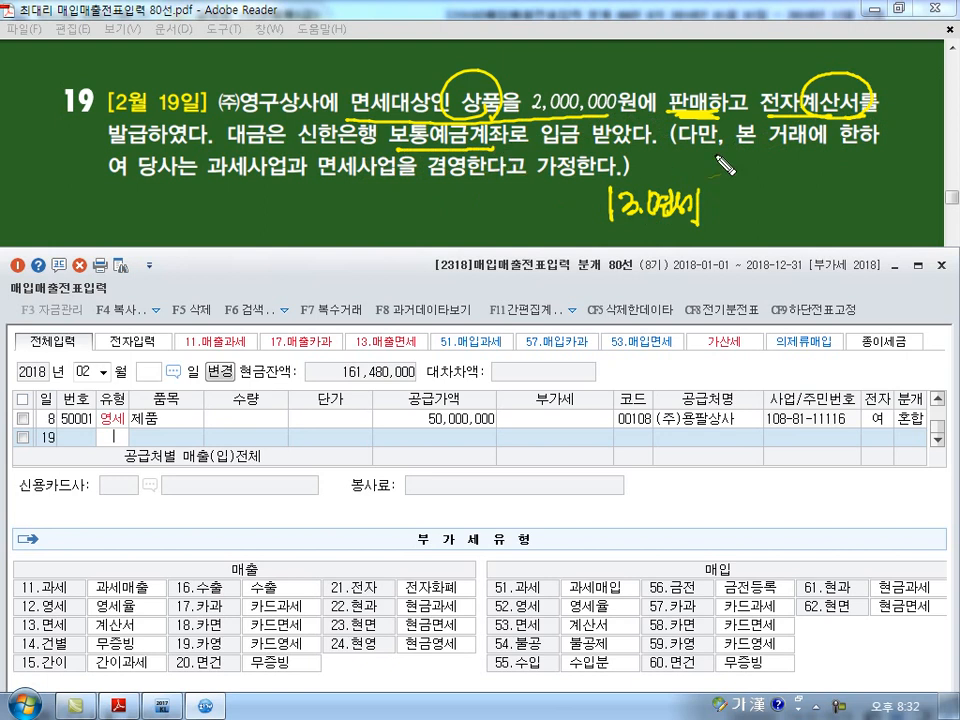
mouse_move(207, 186)
mouse_down()
mouse_move(440, 186)
mouse_move(440, 162)
mouse_up()
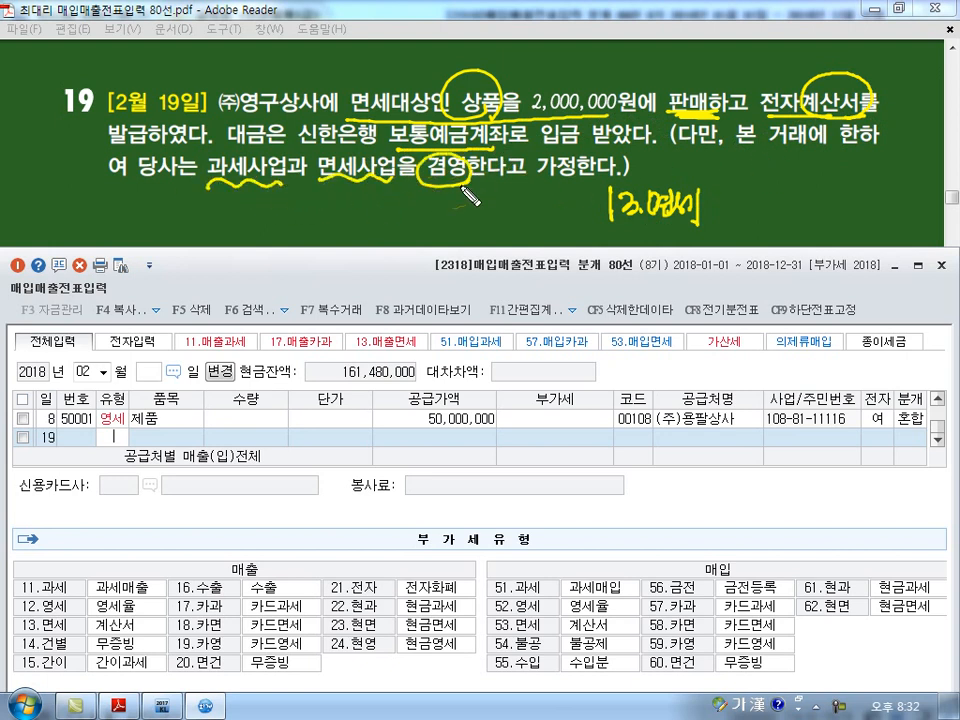
drag(484, 238, 486, 282)
mouse_move(428, 217)
mouse_down()
mouse_move(426, 237)
mouse_move(447, 234)
mouse_up()
mouse_move(444, 213)
mouse_down()
mouse_move(468, 238)
mouse_move(458, 238)
mouse_up()
mouse_move(738, 208)
mouse_down()
mouse_move(566, 218)
mouse_move(660, 186)
mouse_move(712, 212)
mouse_move(751, 214)
mouse_up()
drag(739, 205, 773, 188)
drag(764, 190, 764, 215)
click(774, 214)
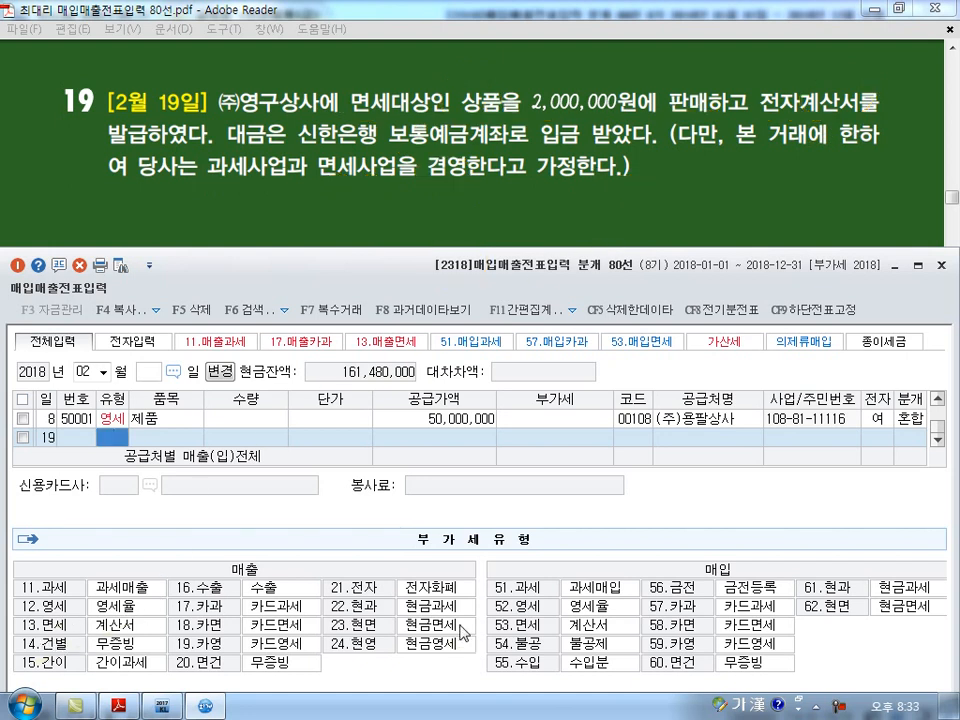
- Set the February 19 sale's tax type to 13 (면세), with item 상품 and a supply value of 2,000,000
text(13)
key(Return)
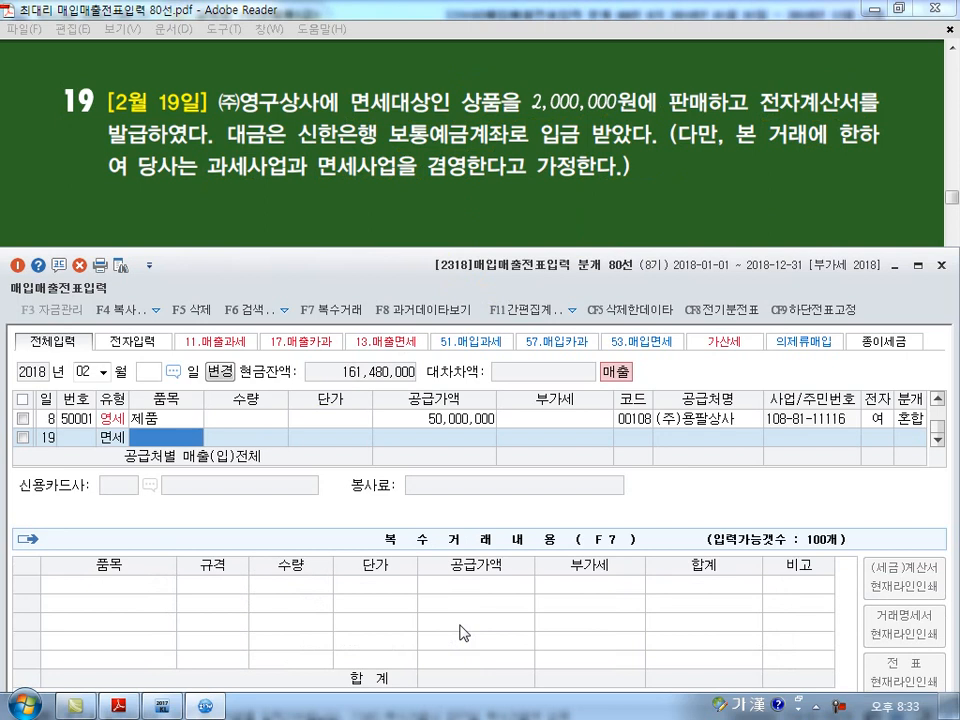
text(상품)
key(Return)
key(Return)
key(Return)
text(2000000)
key(Return)
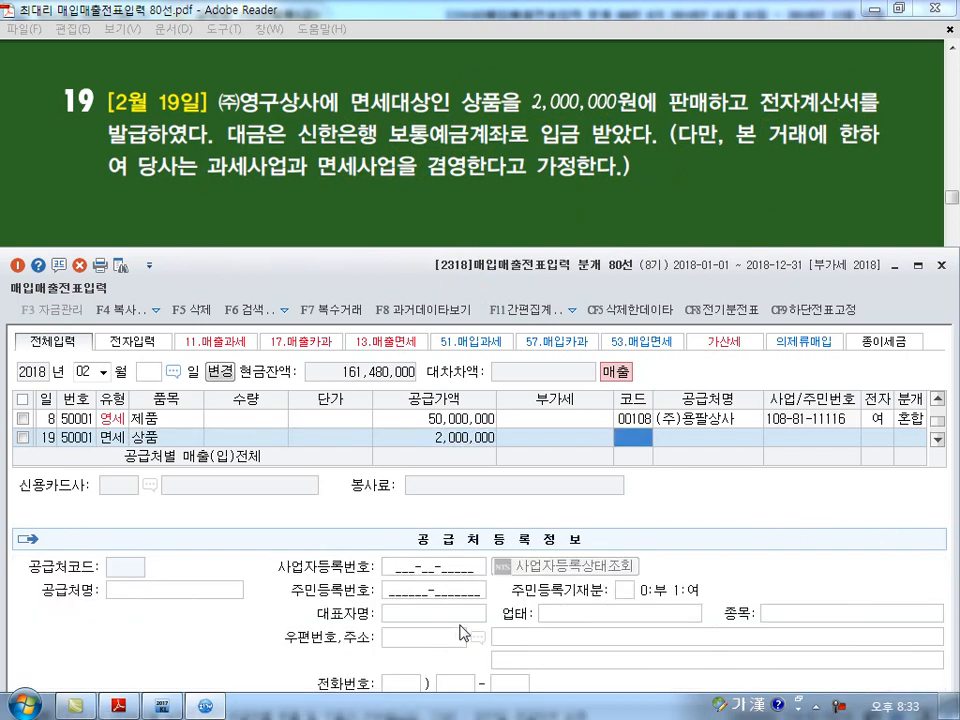
- Assign (주)영구상사 as the February 19 sale's customer and mark the invoice as electronic
text(109)
key(Return)
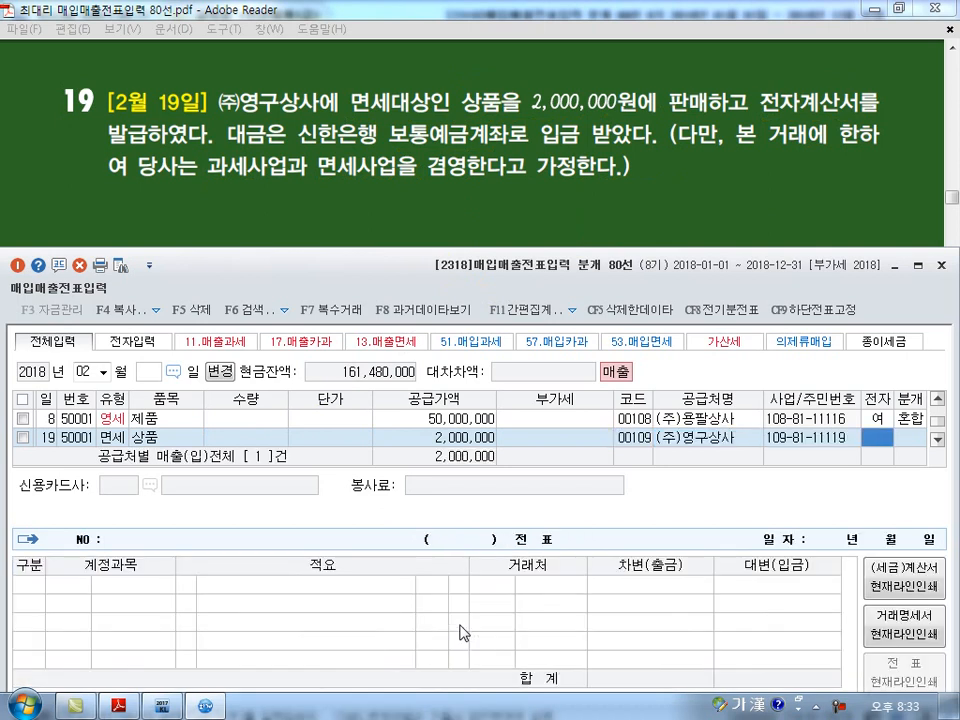
text(1)
key(Return)
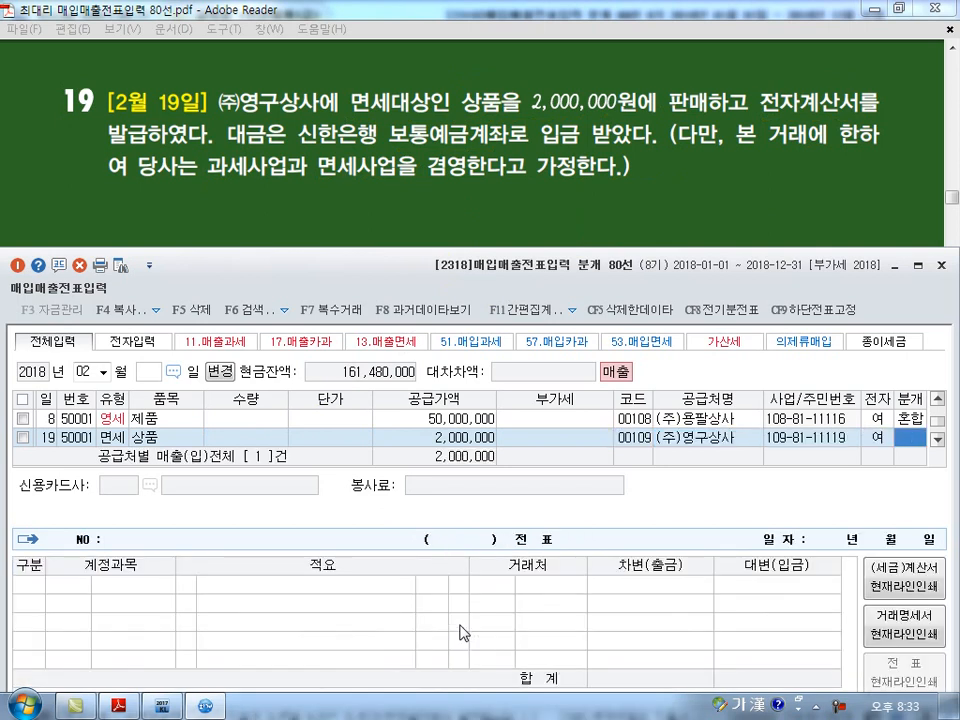
- Set the February 19 sale's journal type to mixed (혼합) and its credit account to 401 상품매출
text(3)
key(Return)
text(401)
key(Return)
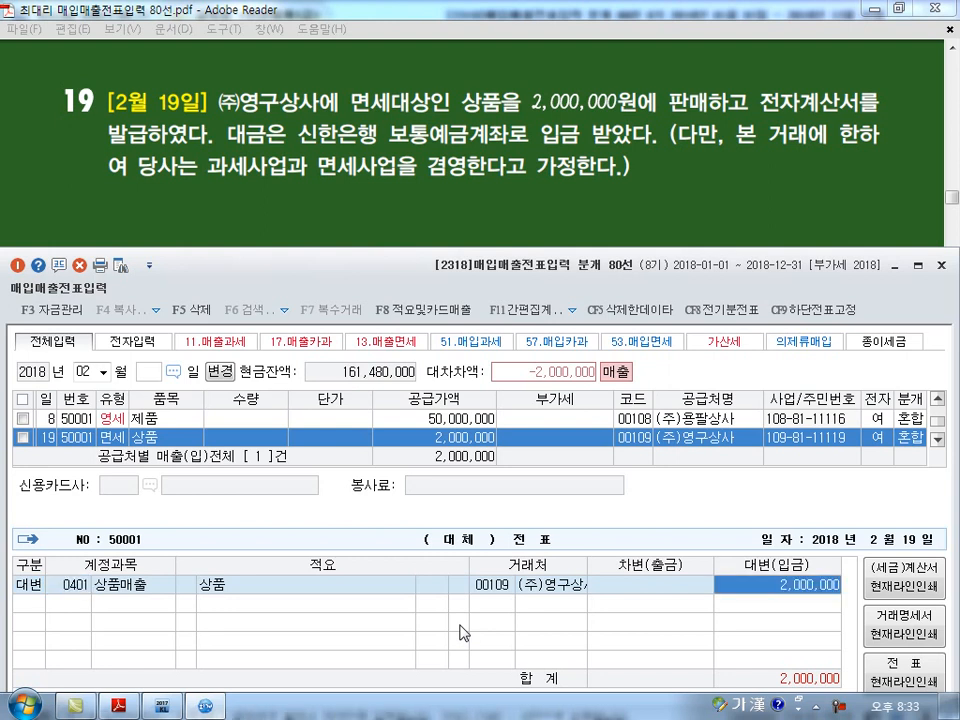
- Add a debit line for account 103 보통예금 at 2,000,000 to the February 19 entry and complete the voucher
key(Return)
text(103)
key(Return)
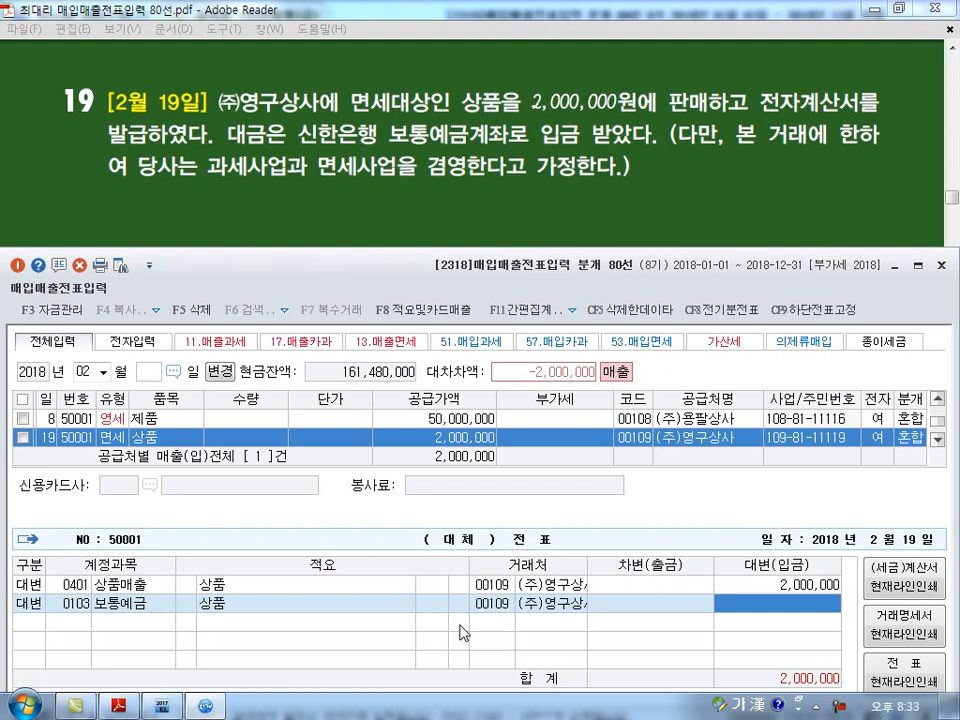
key(Left)
key(Left)
key(Left)
key(Left)
key(Left)
text(3)
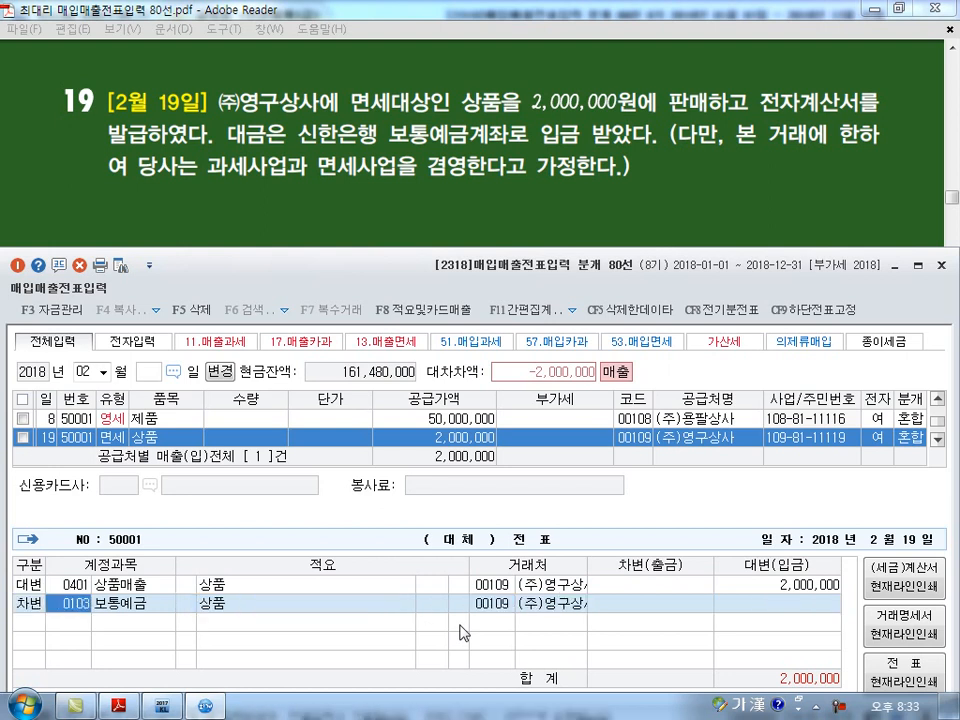
key(Return)
key(Return)
key(Return)
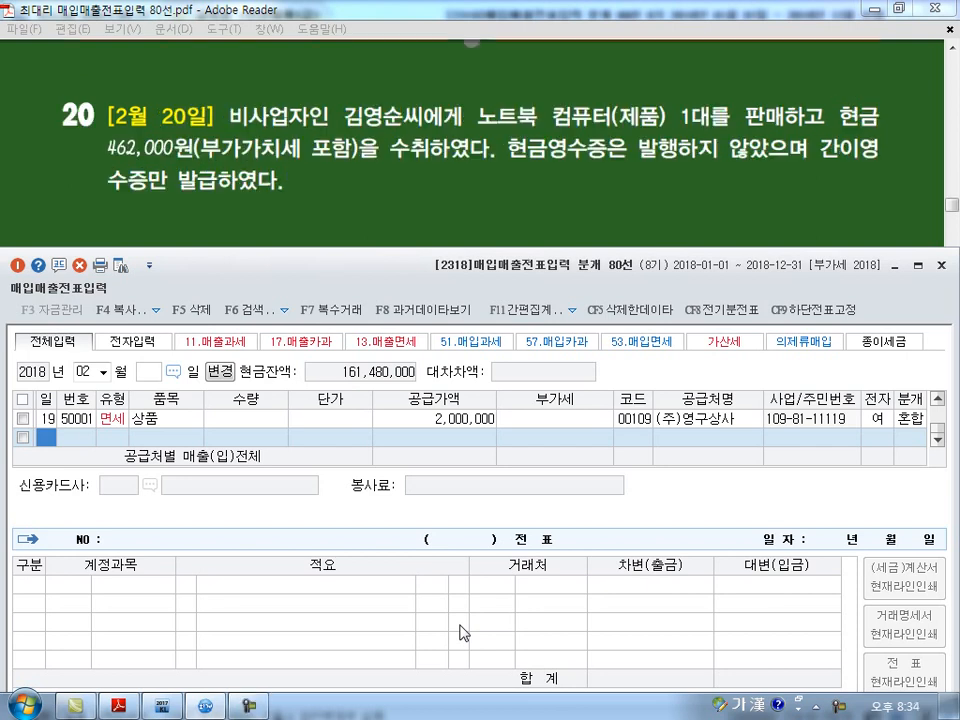
- Start a new voucher row dated February 20 for practice problem 20
text(20)
key(Return)
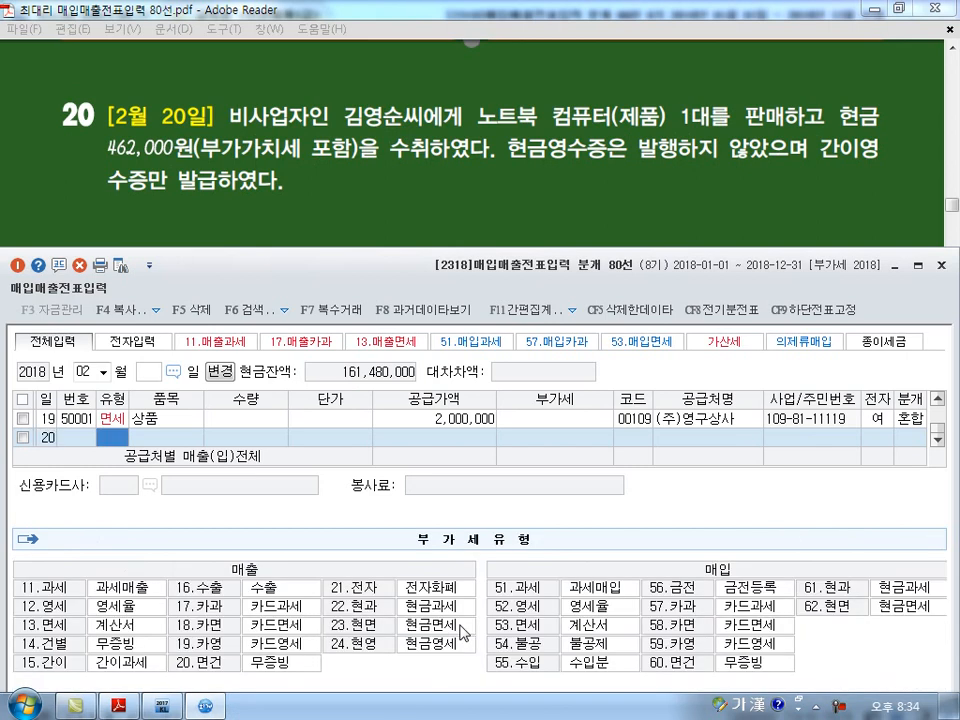
key(ctrl+2)
mouse_move(653, 122)
mouse_down()
mouse_move(652, 94)
mouse_move(657, 127)
mouse_up()
drag(744, 131, 878, 128)
mouse_move(108, 162)
mouse_down()
mouse_move(290, 163)
mouse_move(342, 146)
mouse_up()
drag(318, 188, 364, 200)
mouse_move(508, 161)
mouse_down()
mouse_move(676, 152)
mouse_move(702, 176)
mouse_up()
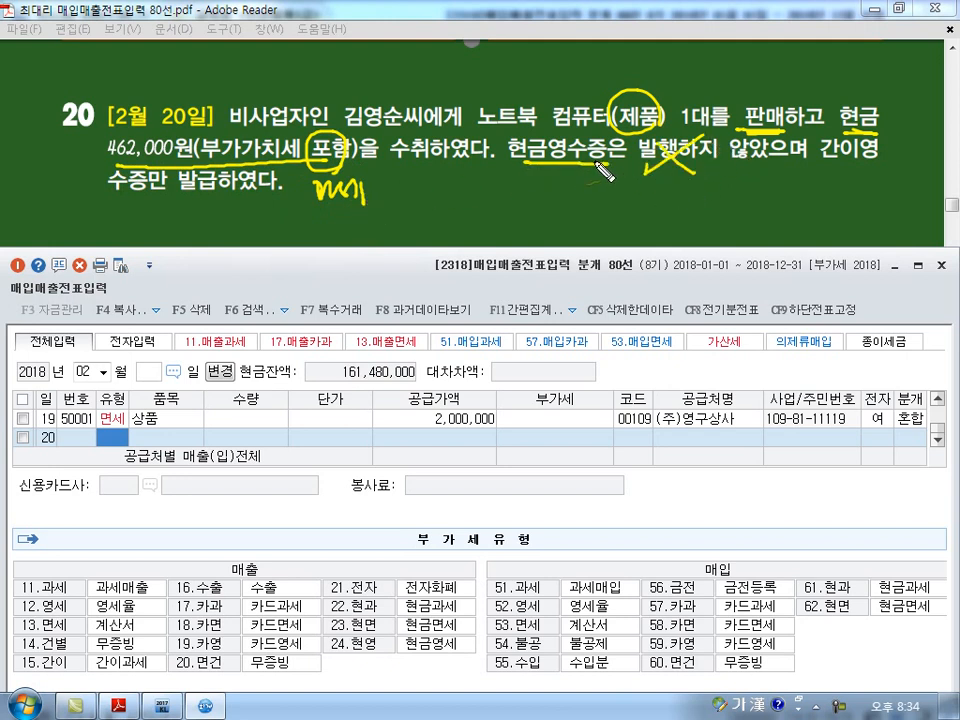
mouse_move(582, 198)
mouse_down()
mouse_move(574, 206)
mouse_move(700, 206)
mouse_move(506, 214)
mouse_move(522, 200)
mouse_move(546, 218)
mouse_up()
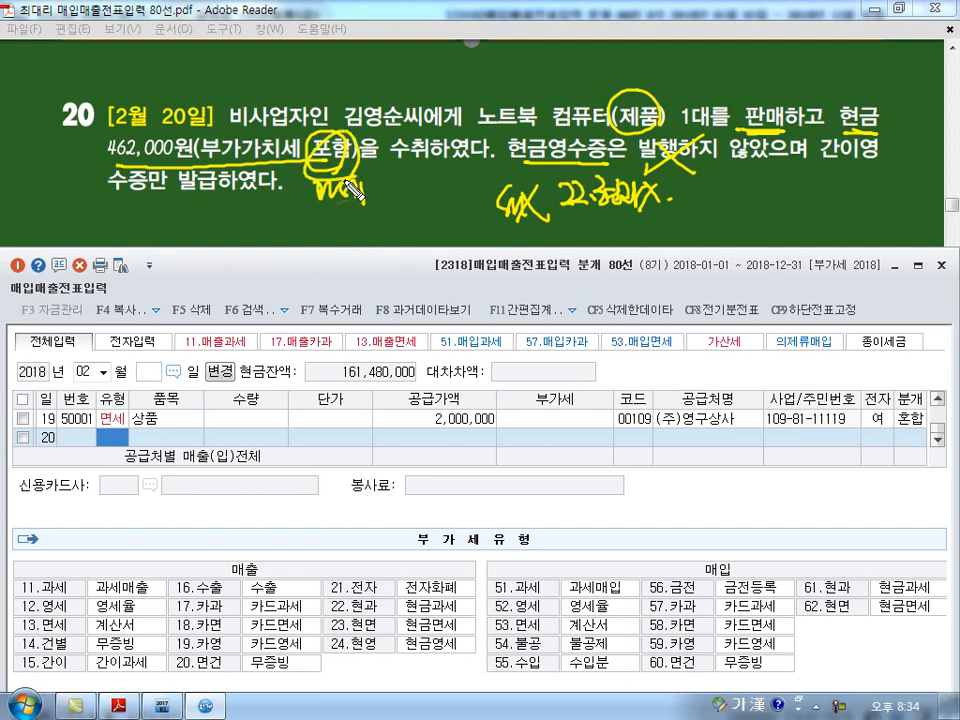
mouse_move(128, 213)
mouse_down()
mouse_move(216, 214)
mouse_move(163, 212)
mouse_move(208, 221)
mouse_move(198, 213)
mouse_up()
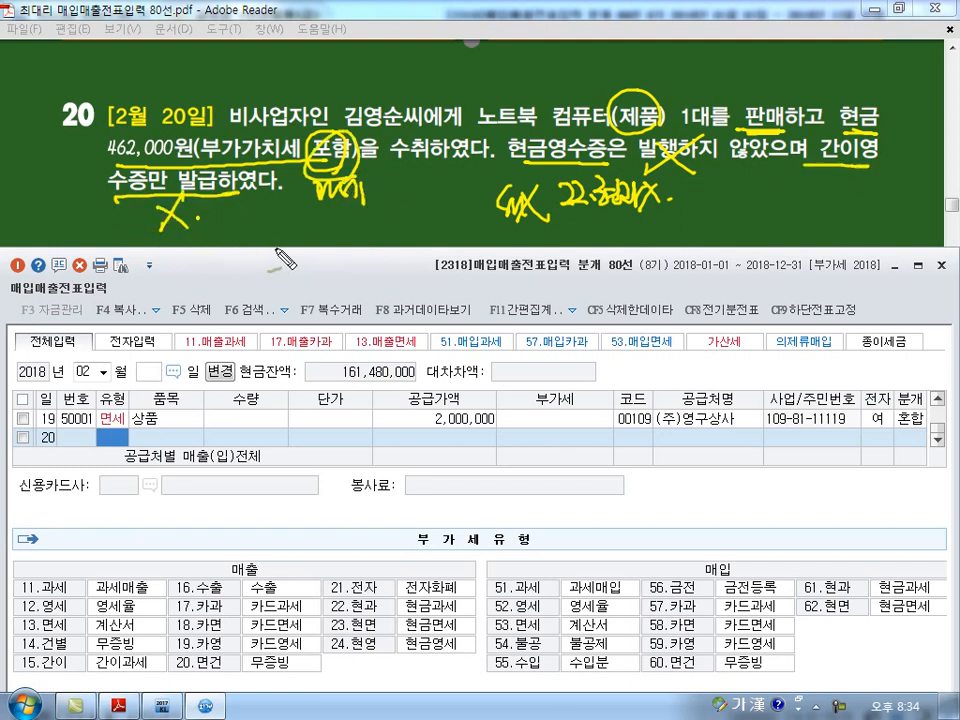
mouse_move(287, 212)
mouse_down()
mouse_move(289, 238)
mouse_move(368, 228)
mouse_move(385, 237)
mouse_up()
key(e)
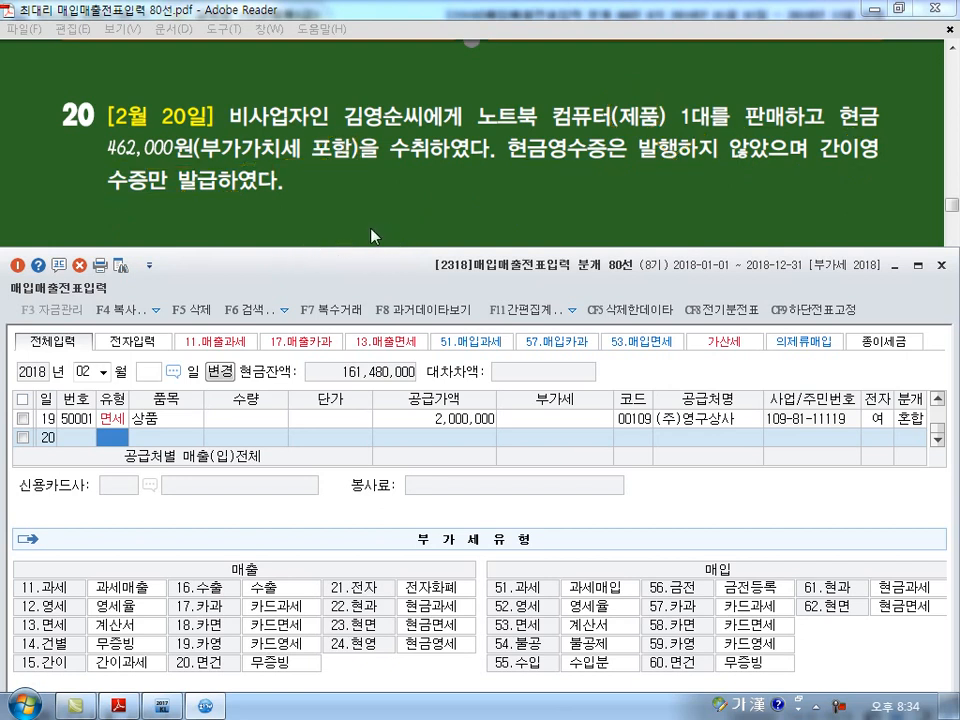
mouse_move(338, 178)
mouse_down()
mouse_move(338, 212)
mouse_move(365, 202)
mouse_up()
drag(356, 180, 360, 215)
click(367, 204)
drag(350, 168, 345, 170)
mouse_move(410, 182)
mouse_down()
mouse_move(426, 200)
mouse_move(438, 186)
mouse_move(506, 211)
mouse_move(522, 196)
mouse_move(534, 202)
mouse_up()
mouse_move(589, 176)
mouse_down()
mouse_move(570, 207)
mouse_move(690, 186)
mouse_up()
drag(590, 204, 648, 200)
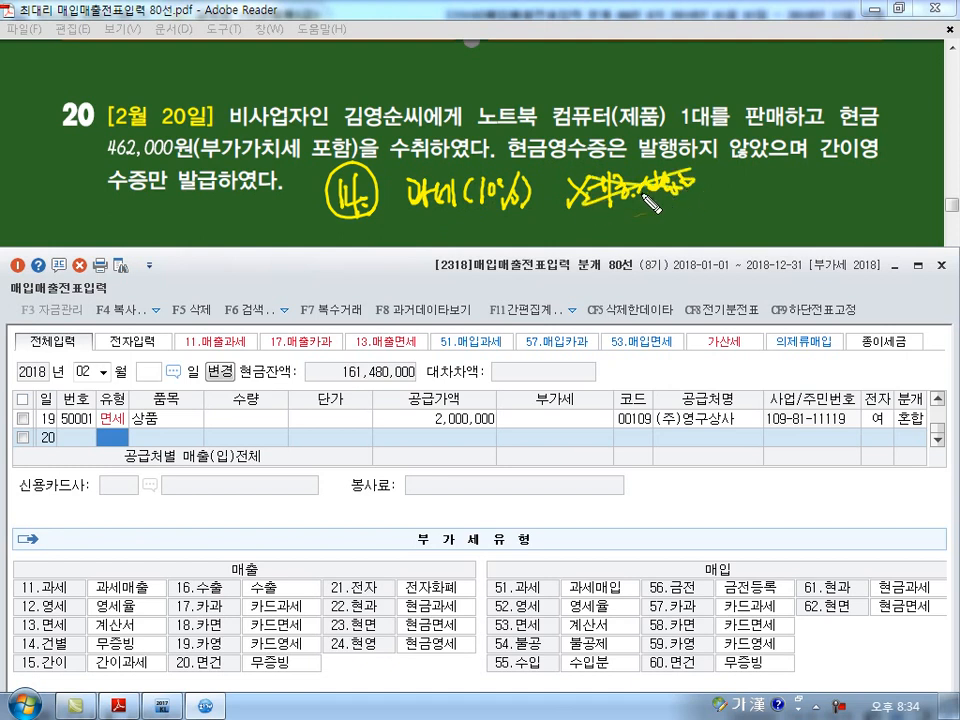
drag(330, 214, 483, 207)
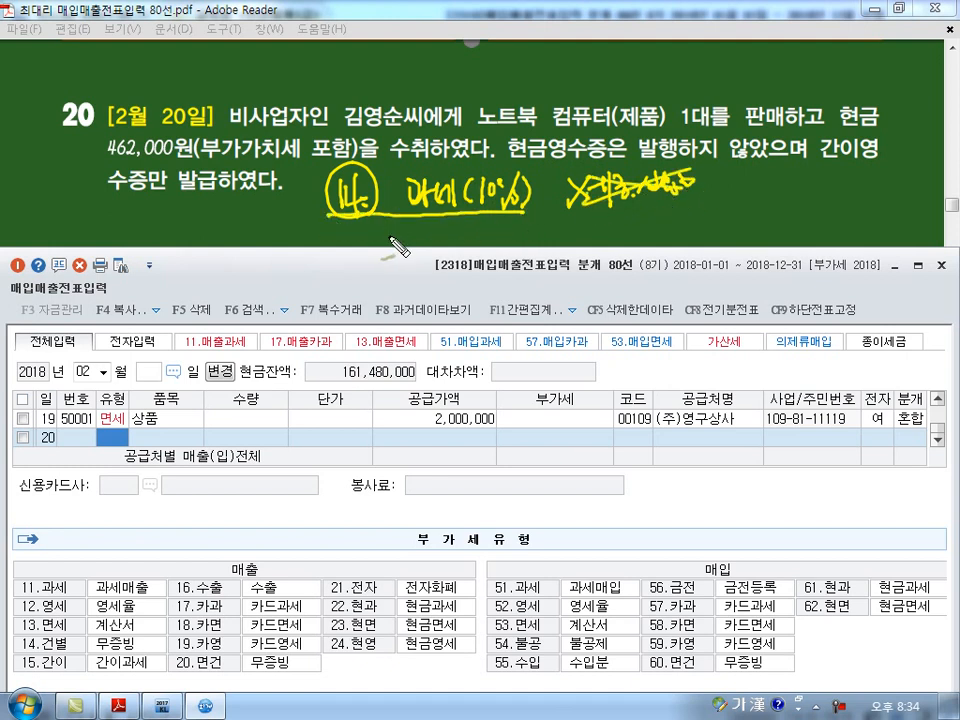
drag(416, 259, 426, 257)
drag(331, 215, 545, 213)
mouse_move(400, 222)
mouse_down()
mouse_move(399, 238)
mouse_move(428, 238)
mouse_up()
mouse_move(436, 219)
mouse_down()
mouse_move(437, 238)
mouse_move(455, 222)
mouse_move(465, 238)
mouse_up()
click(471, 236)
mouse_move(520, 214)
mouse_down()
mouse_move(516, 244)
mouse_move(548, 244)
mouse_move(570, 222)
mouse_move(587, 234)
mouse_up()
drag(592, 220, 601, 240)
mouse_move(410, 211)
mouse_down()
mouse_move(510, 218)
mouse_move(710, 203)
mouse_up()
mouse_move(640, 192)
mouse_down()
mouse_move(667, 306)
mouse_move(620, 230)
mouse_up()
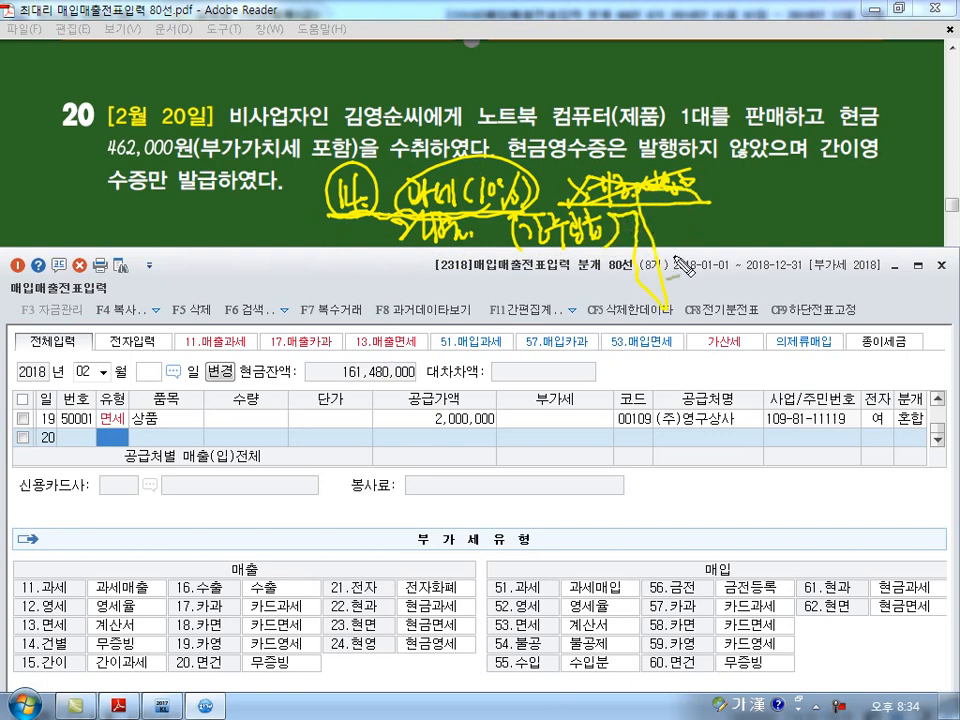
key(Escape)
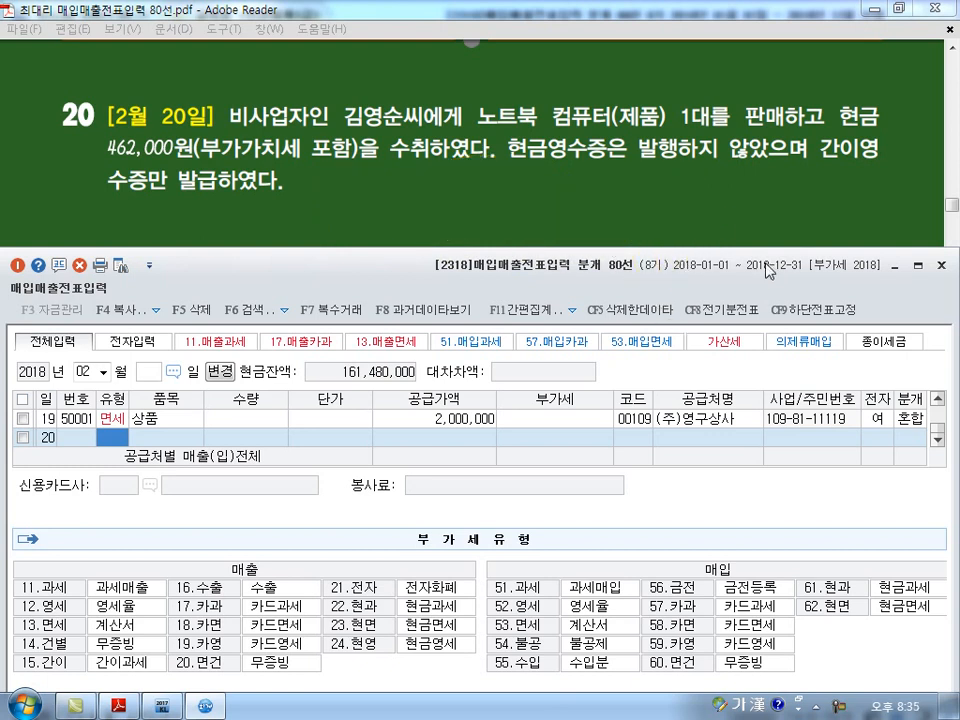
- Set the February 20 sale's tax type to 14 (건별), with item 컴퓨터 and a VAT-inclusive amount of 462,000
text(14)
key(Return)
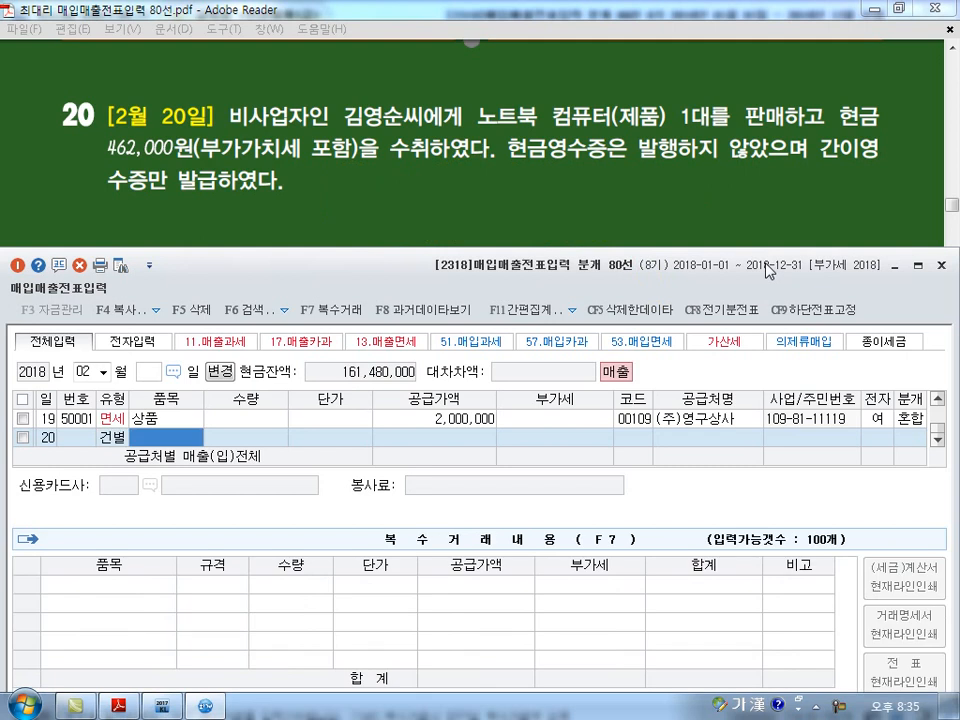
text(컴퓨터)
key(Return)
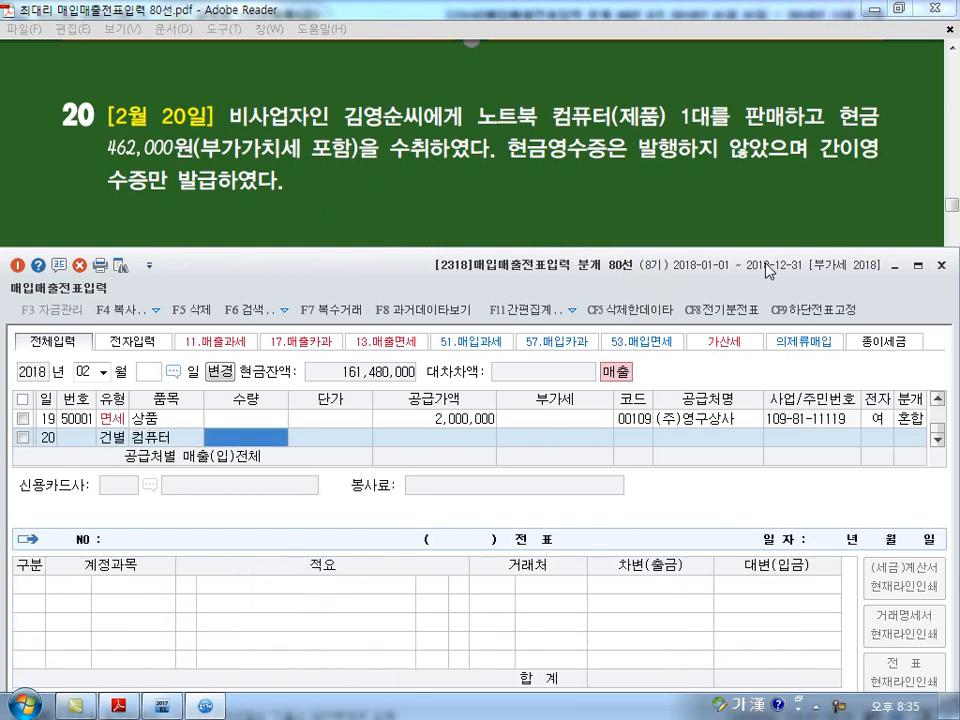
key(Return)
key(Return)
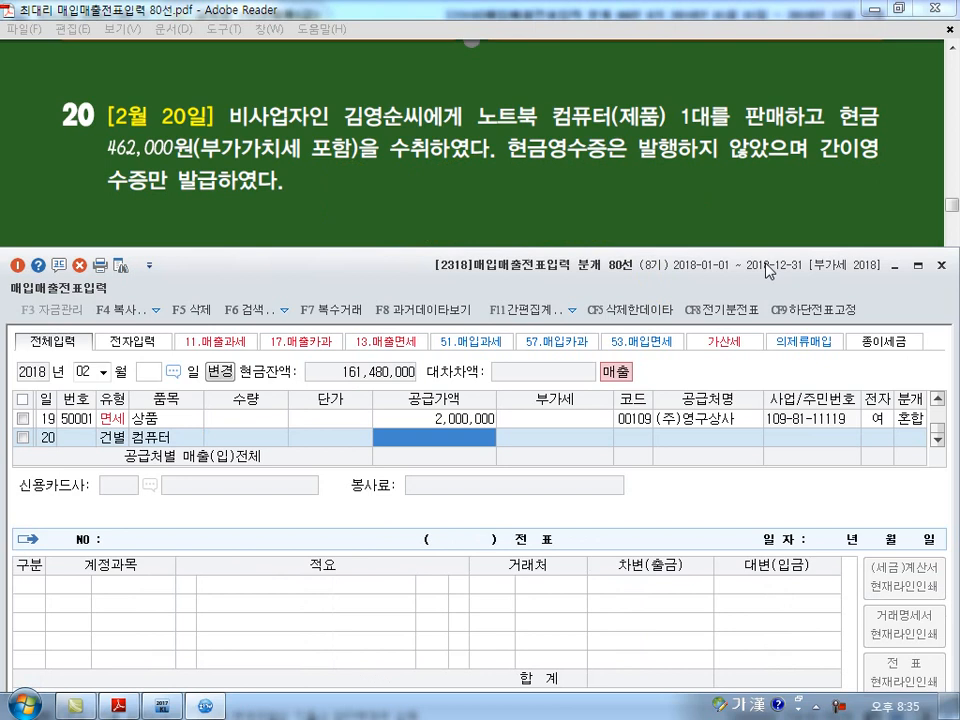
text(462,000)
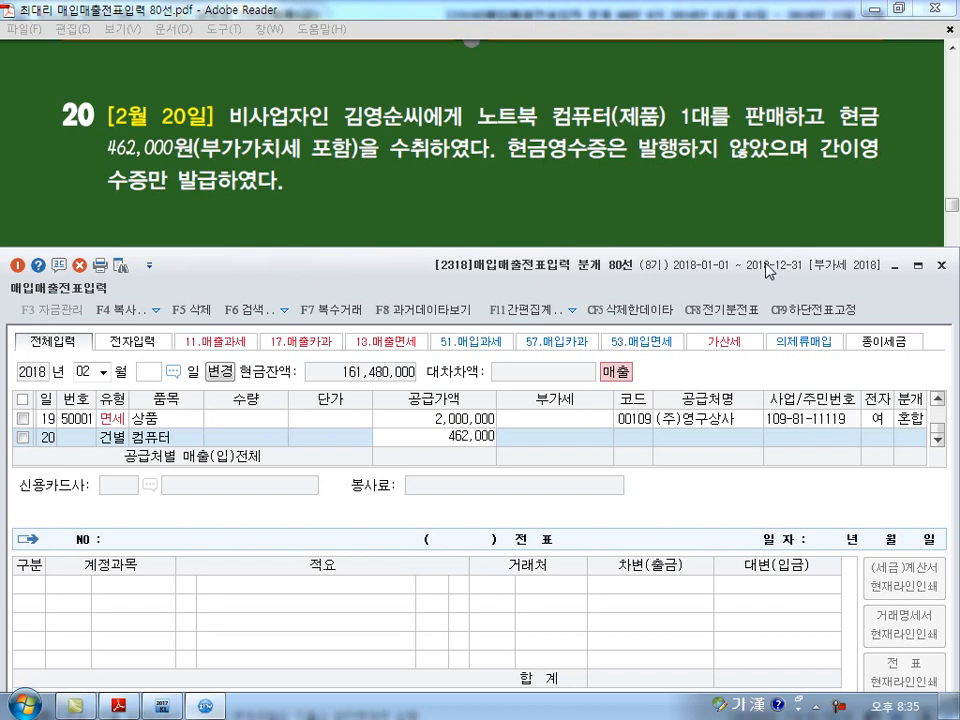
key(Return)
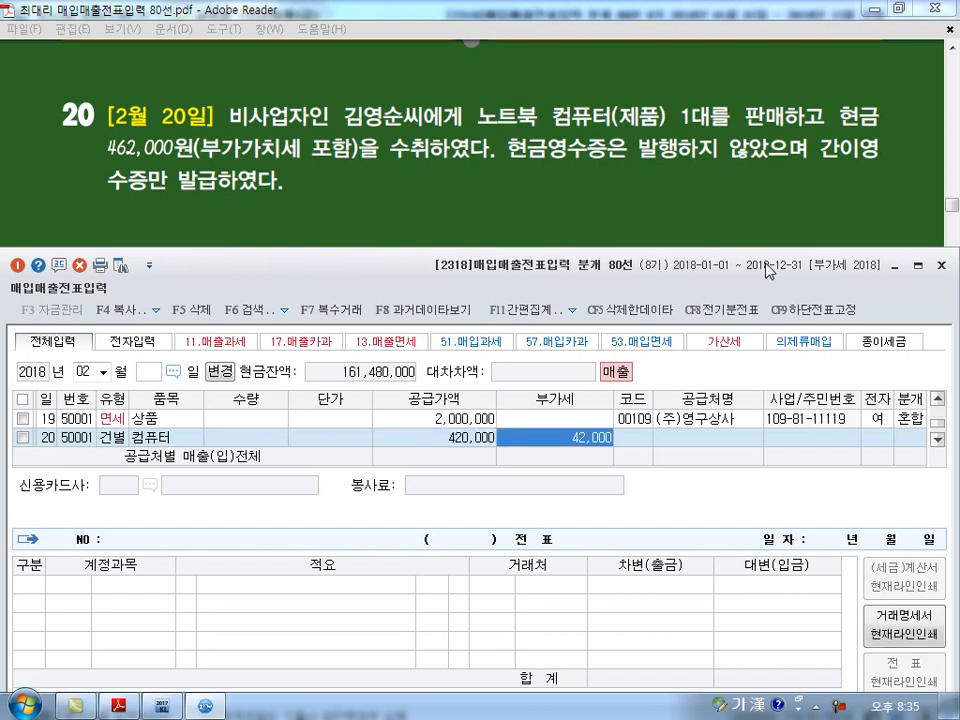
key(Left)
text(4)
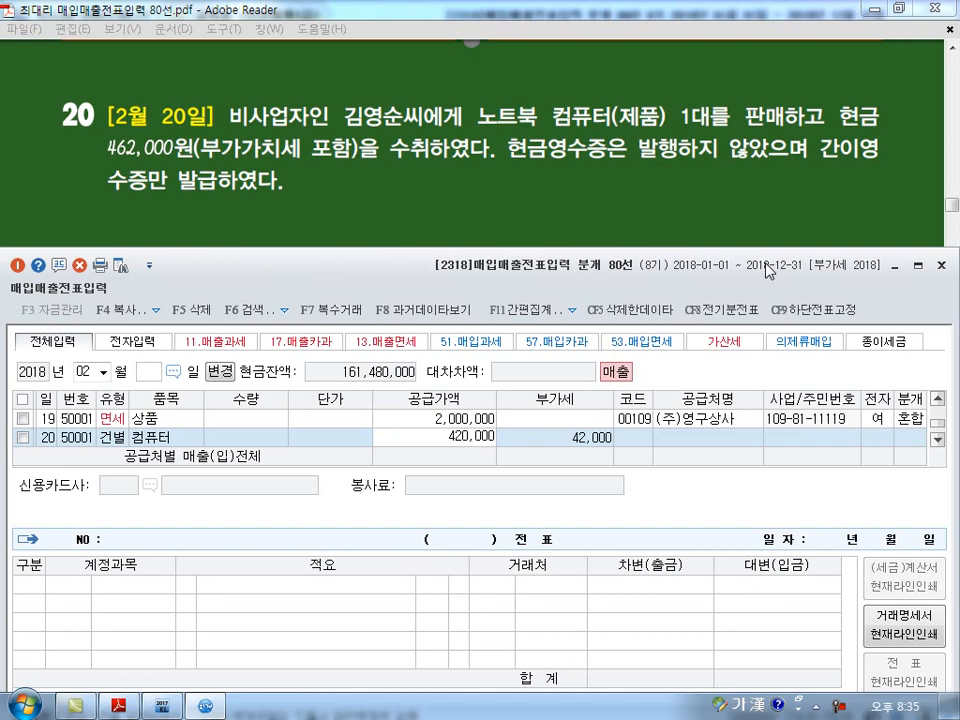
key(Return)
key(Return)
- Assign the individual buyer named in problem 20 to the February 20 sale and set its journal type to cash (현금)
text(김영)
key(Return)
key(Down)
key(Return)
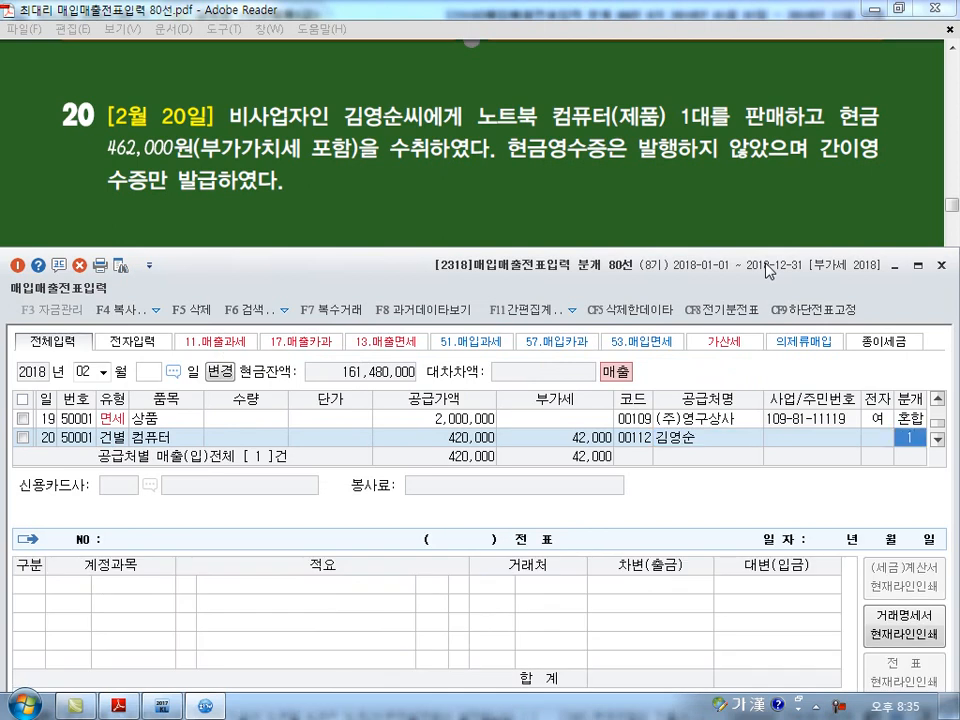
key(Return)
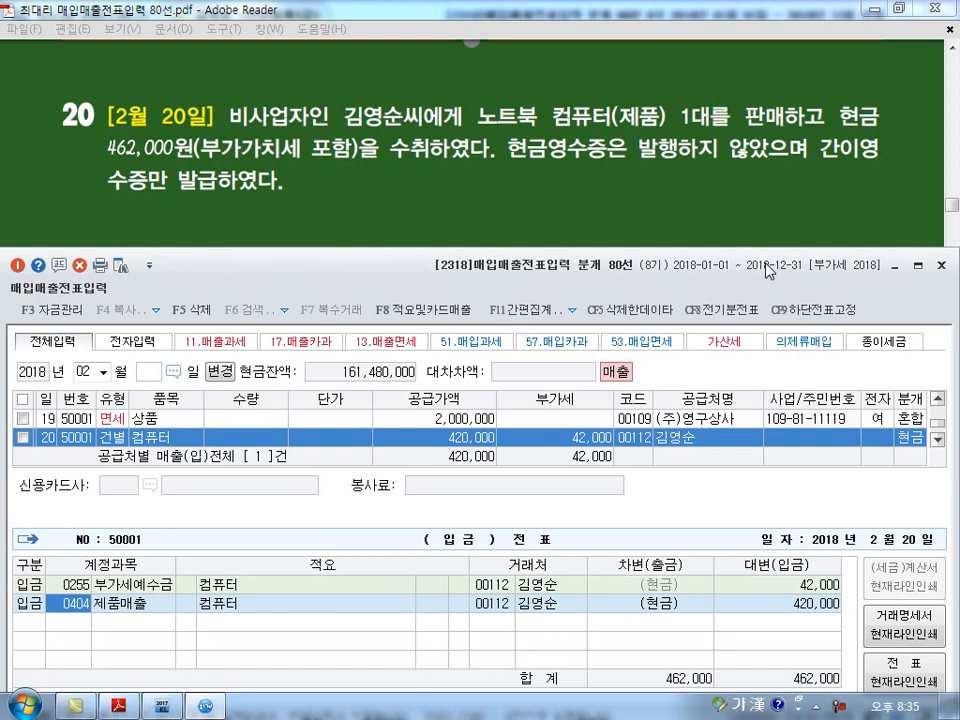